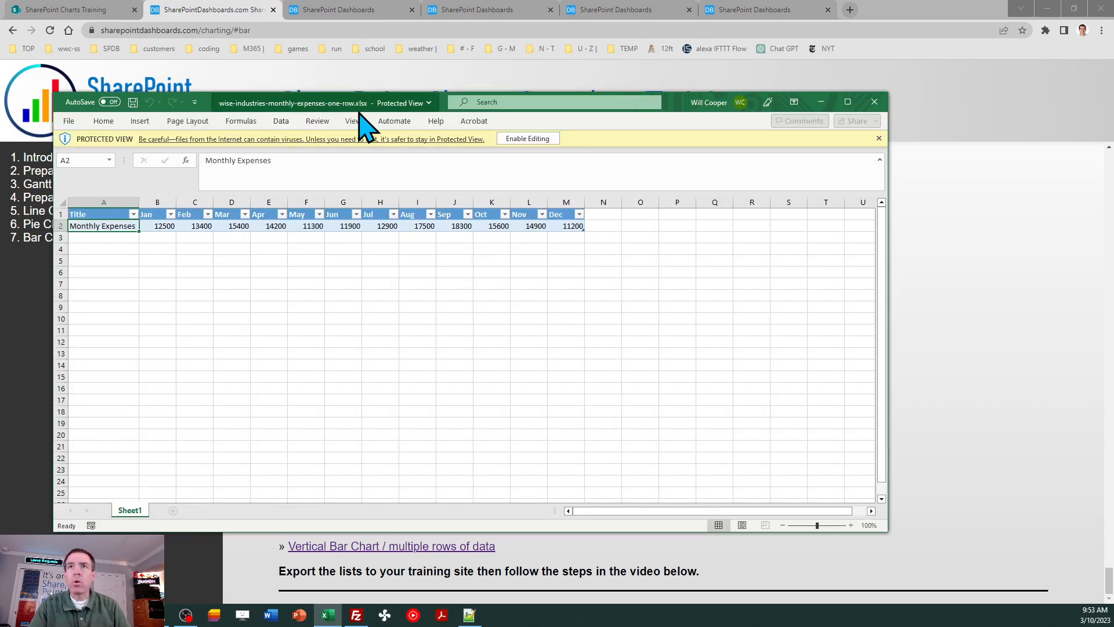
Step: Enable editing of the one-row monthly expenses workbook and start exporting its table to a SharePoint list
click(511, 138)
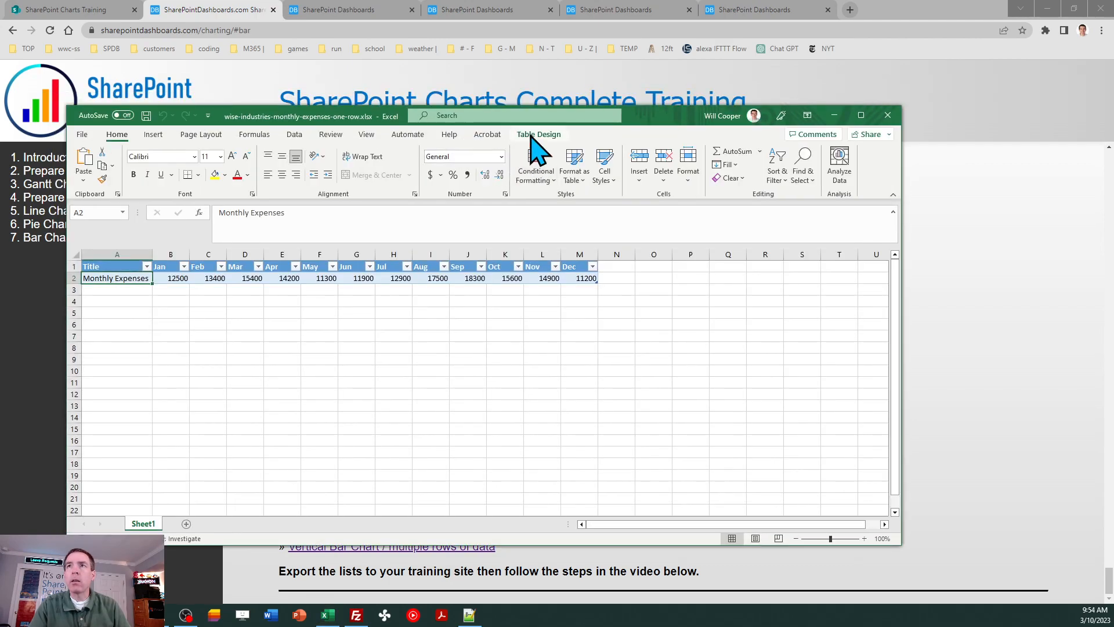
click(530, 137)
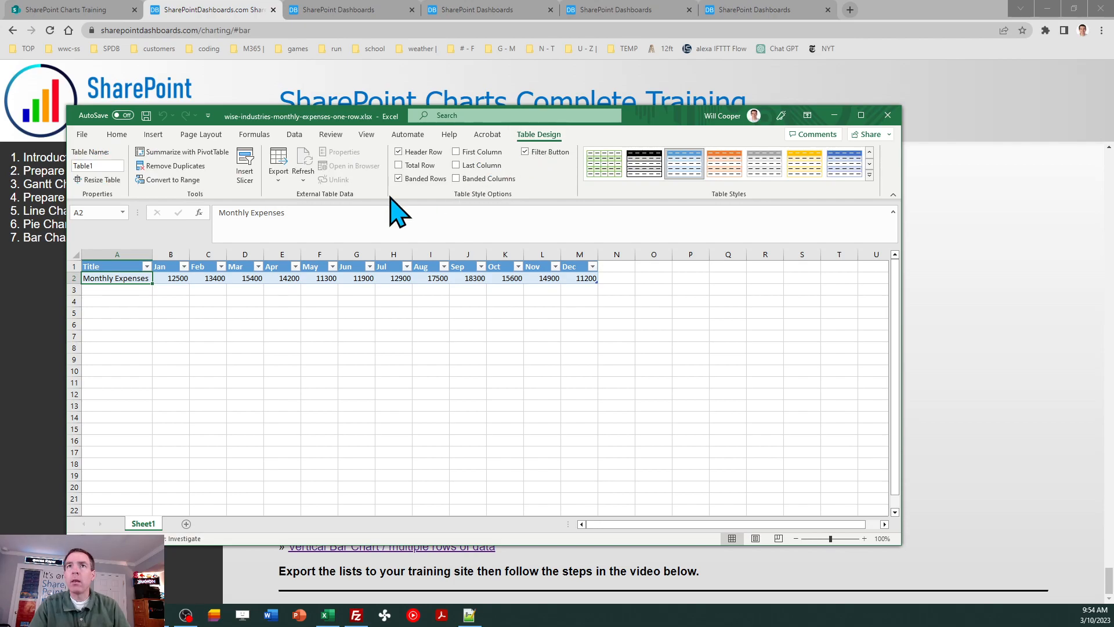
click(279, 173)
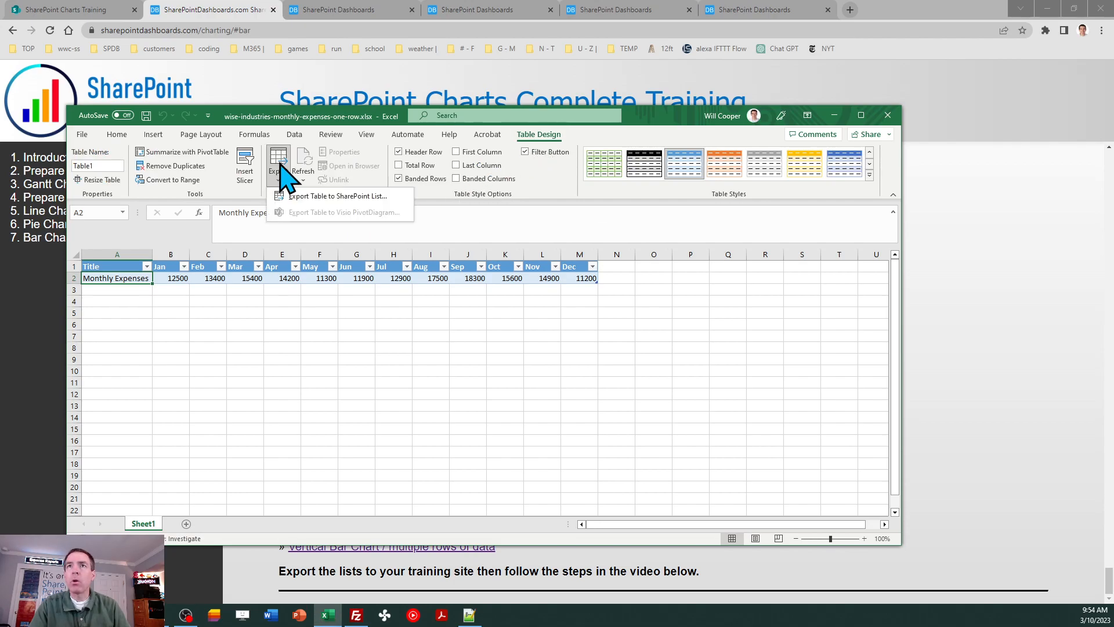
click(293, 197)
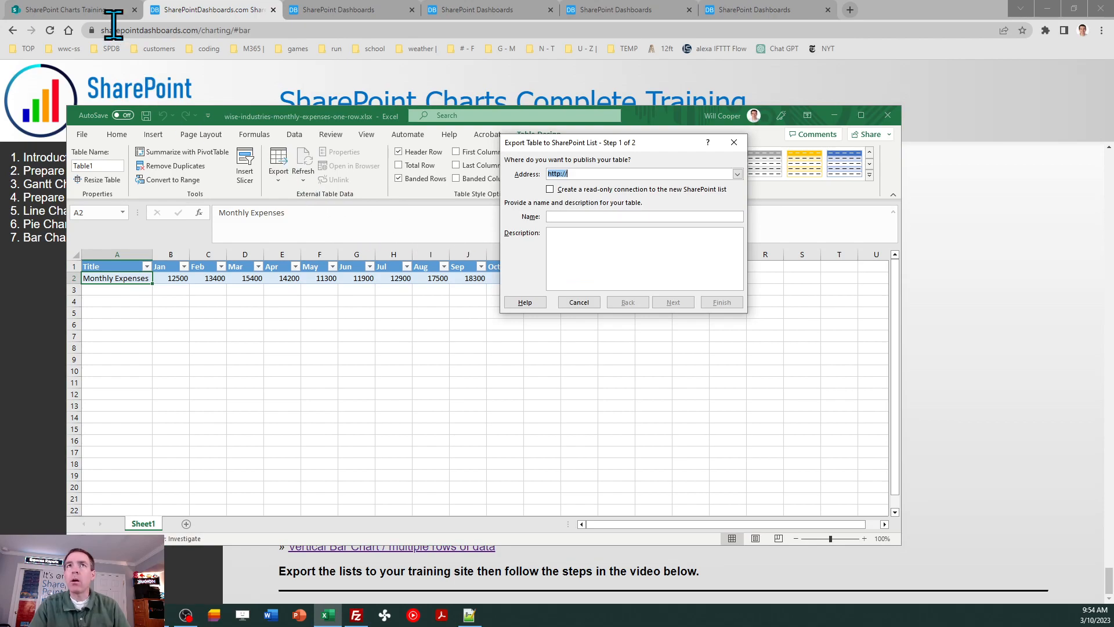
click(92, 10)
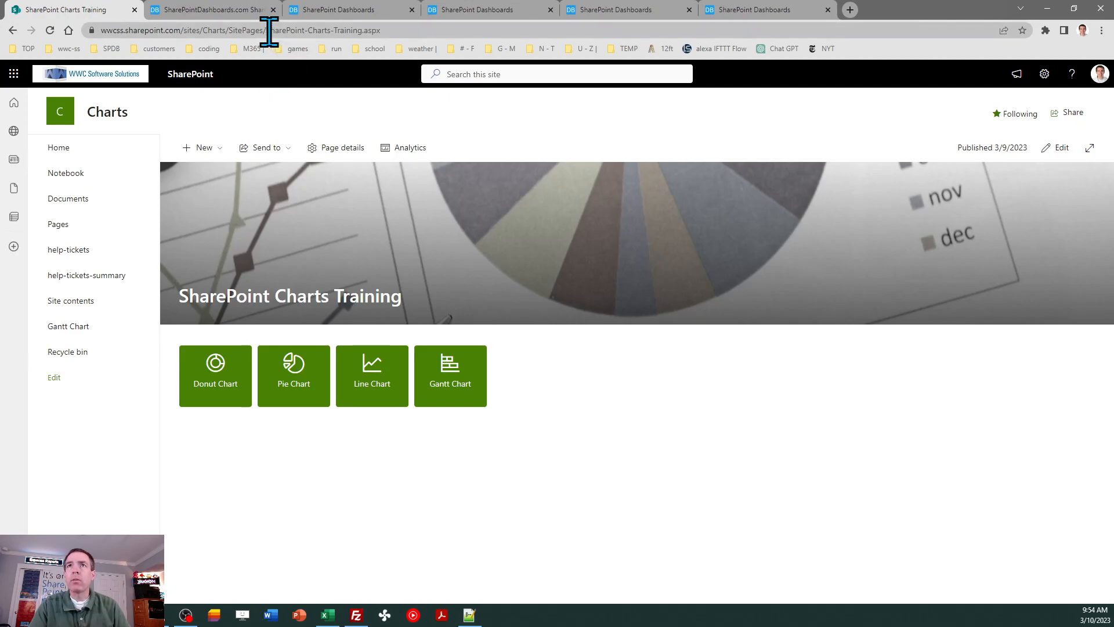
drag(228, 30, 53, 41)
key(ctrl+c)
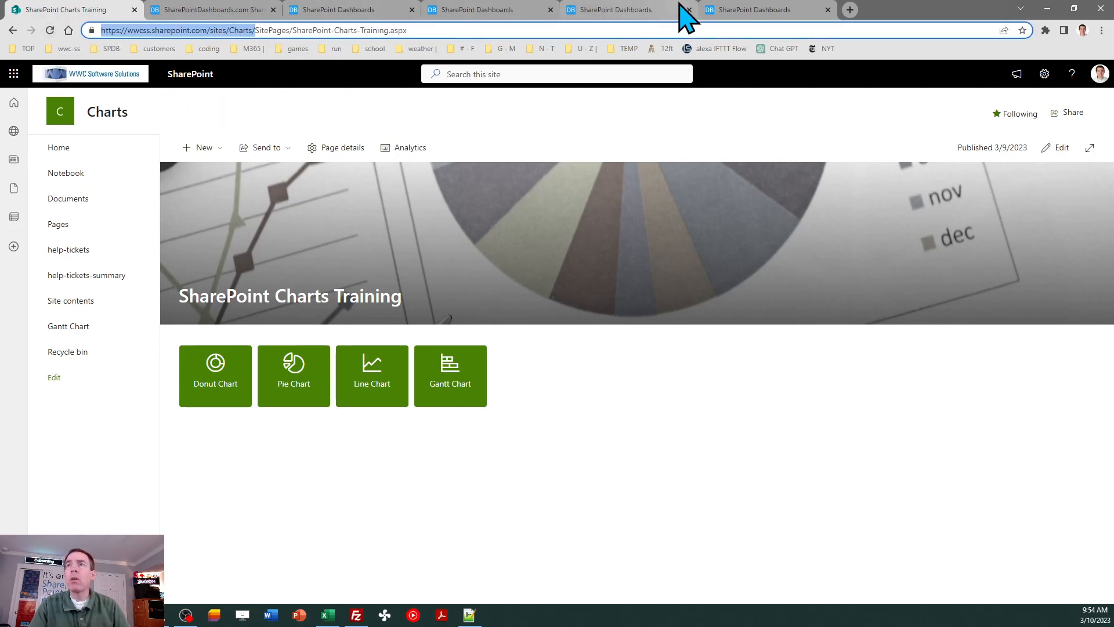
click(219, 12)
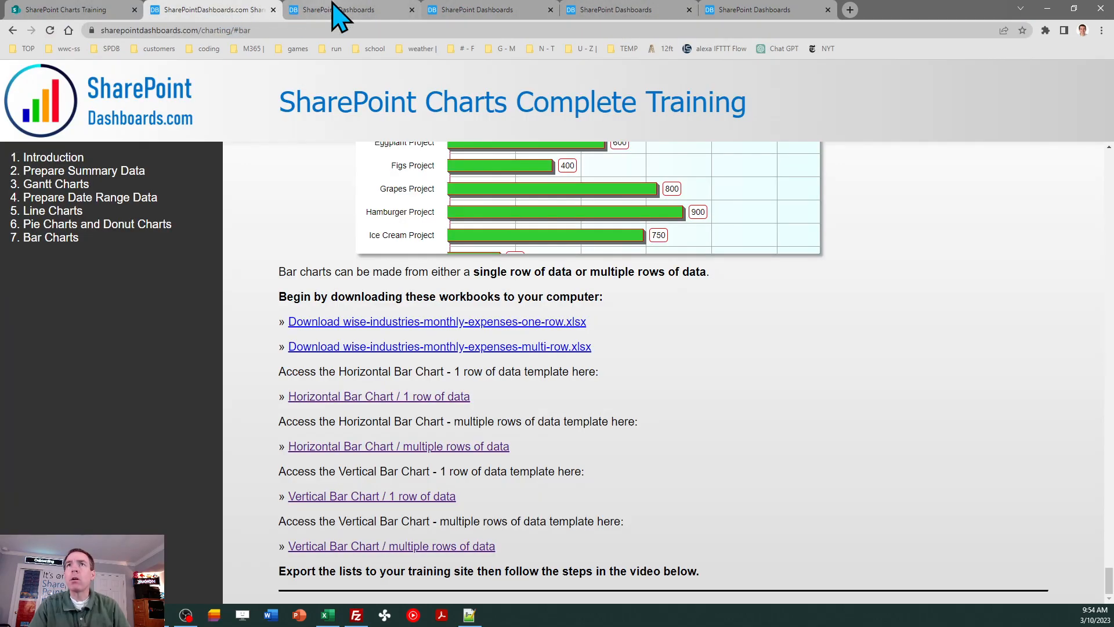
click(335, 615)
key(ctrl+v)
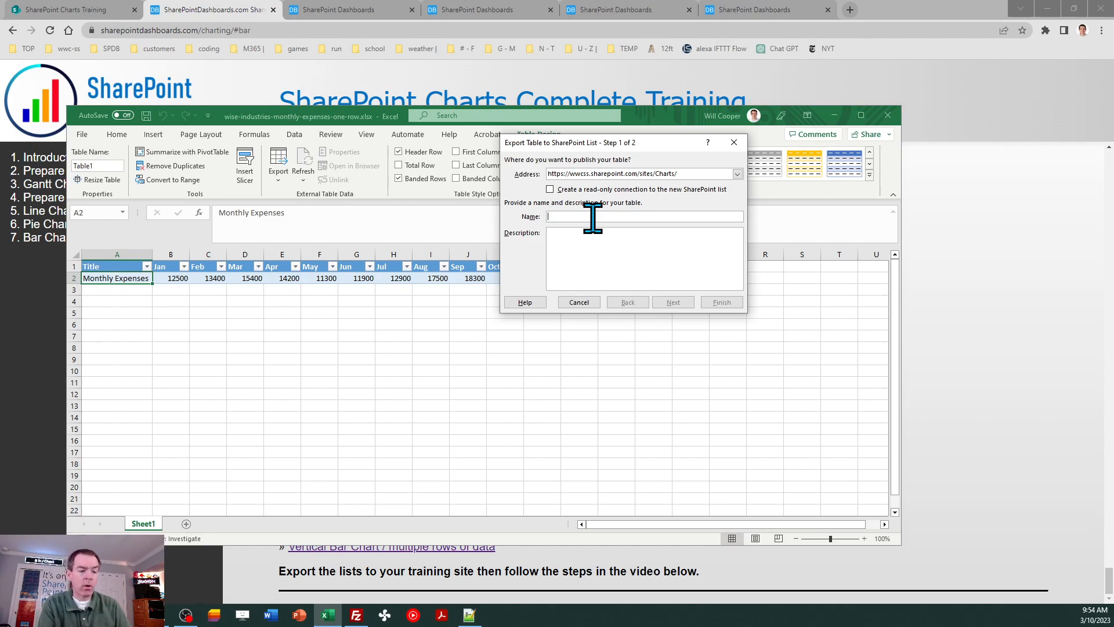
Step: Name the list "Wise Industries Monthly Expenses One Row", publish it after checking the column data types, and close the workbook
text(Wise Industries Monthly Expenses)
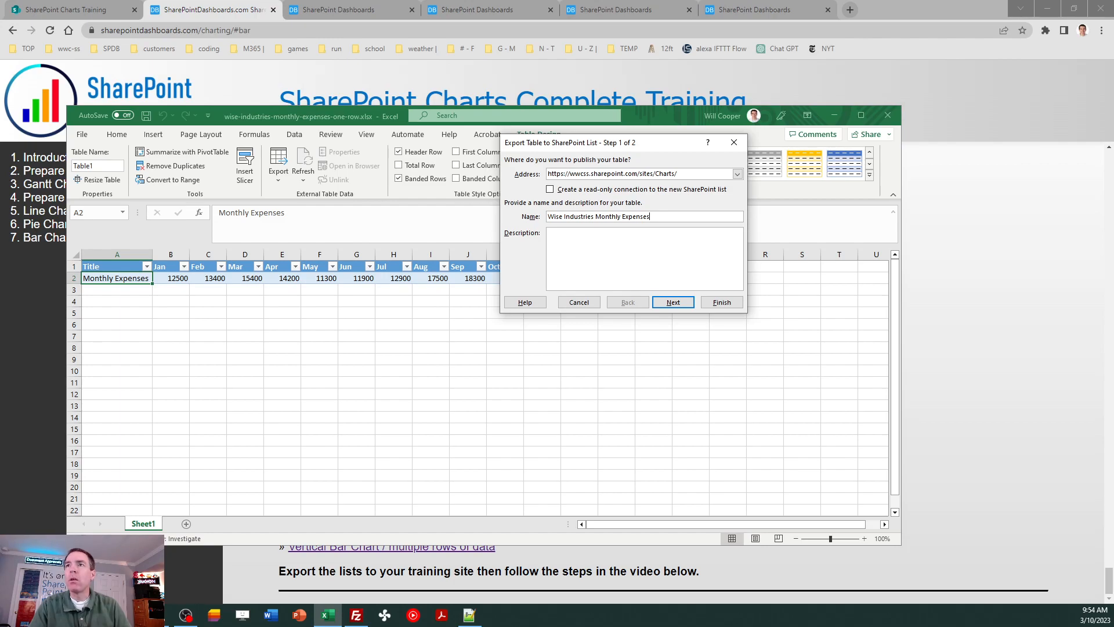
text(One Row)
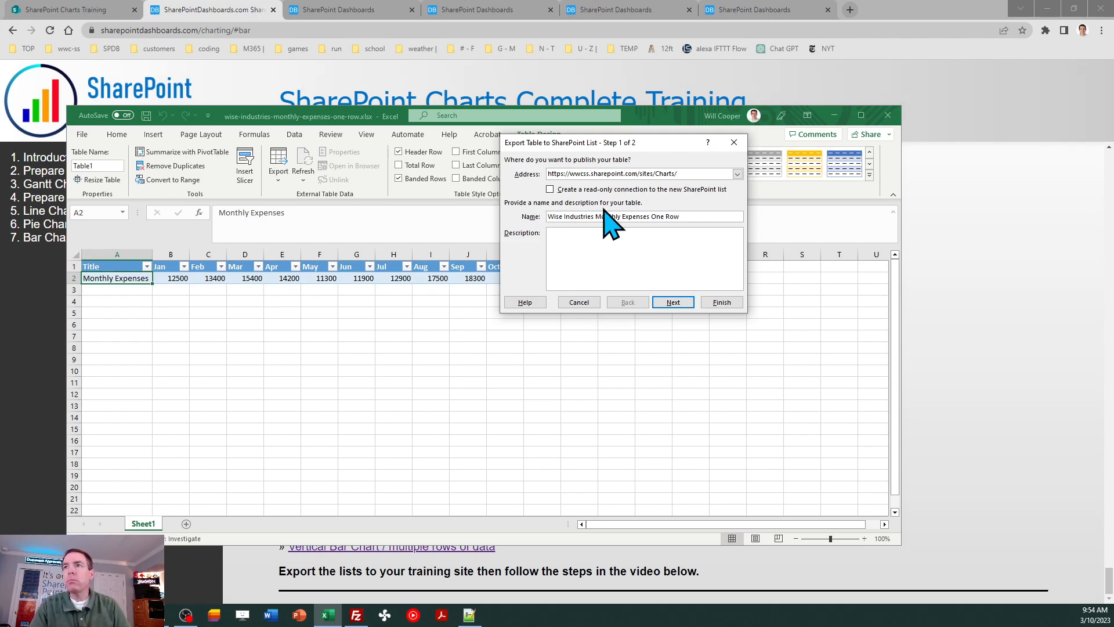
click(673, 302)
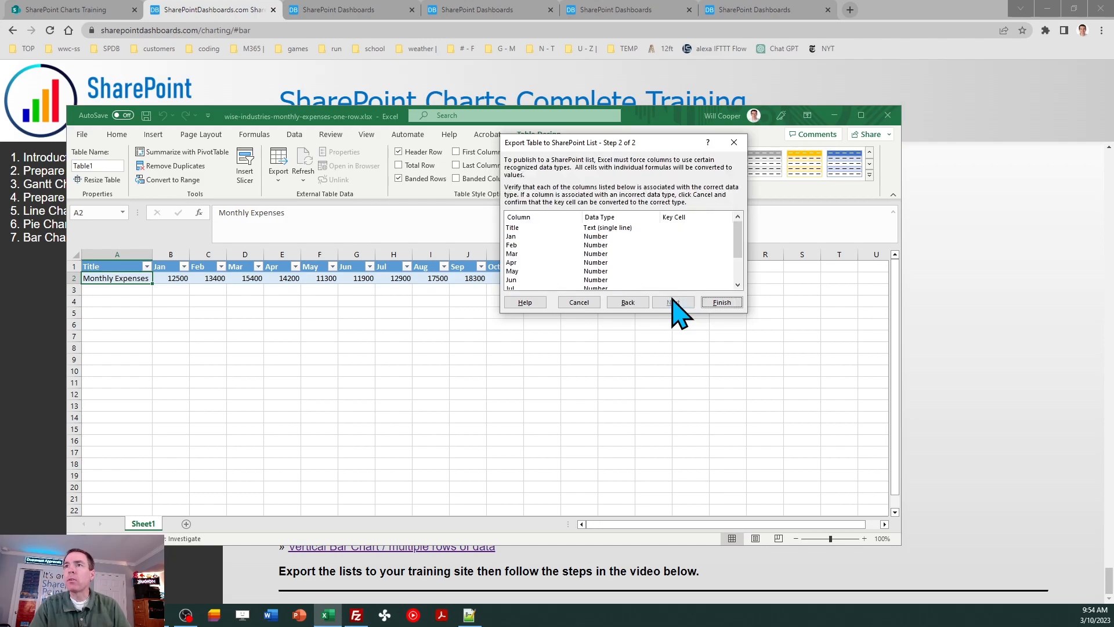
drag(738, 230, 647, 244)
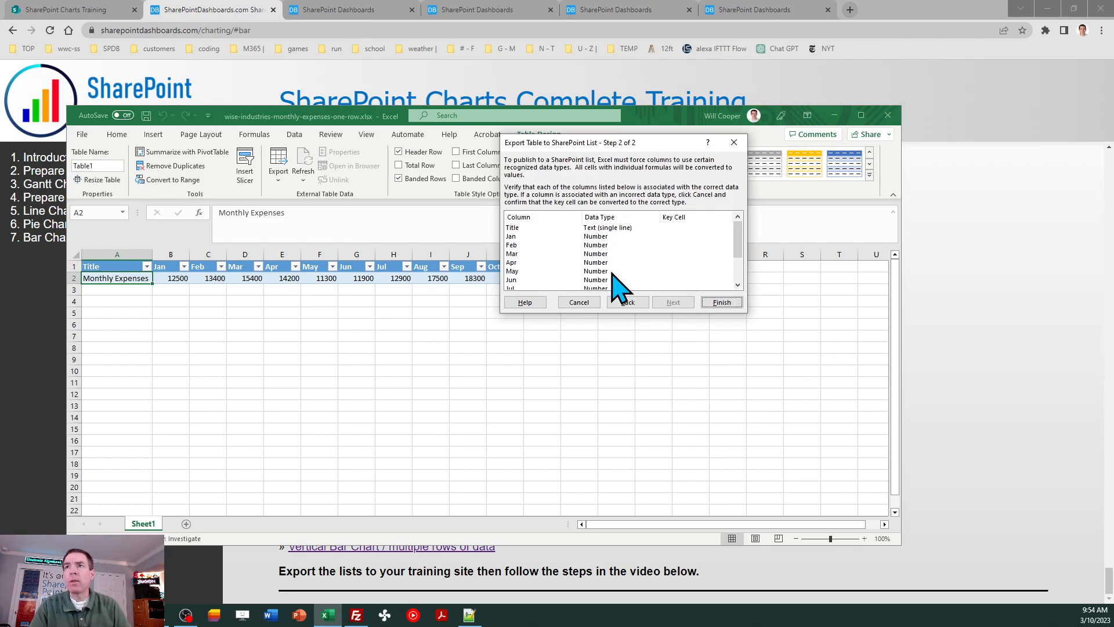
click(719, 302)
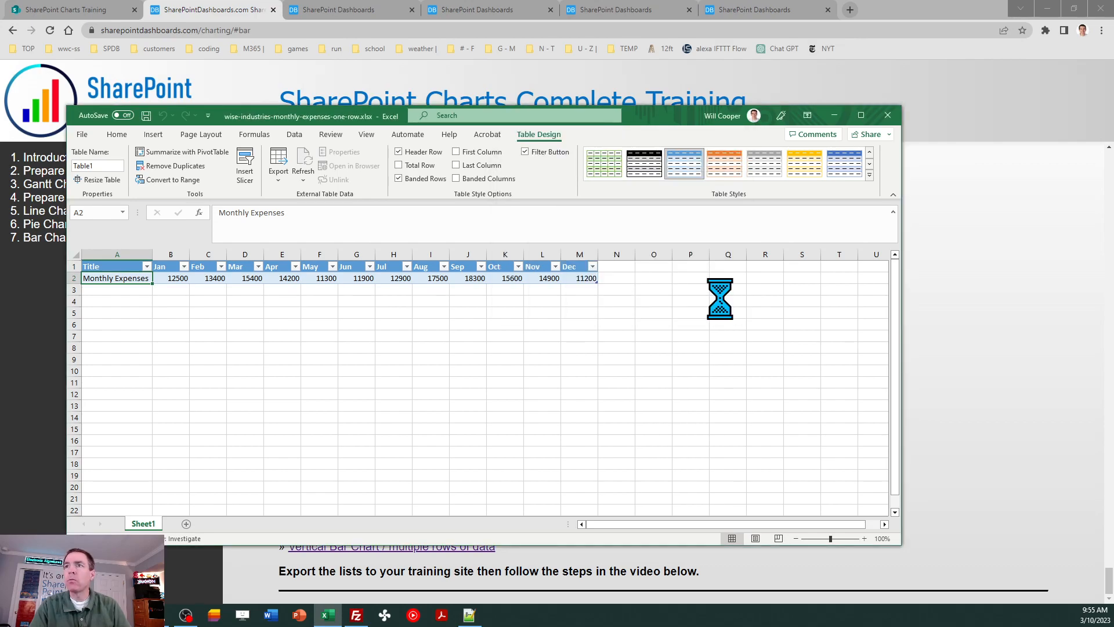
click(638, 243)
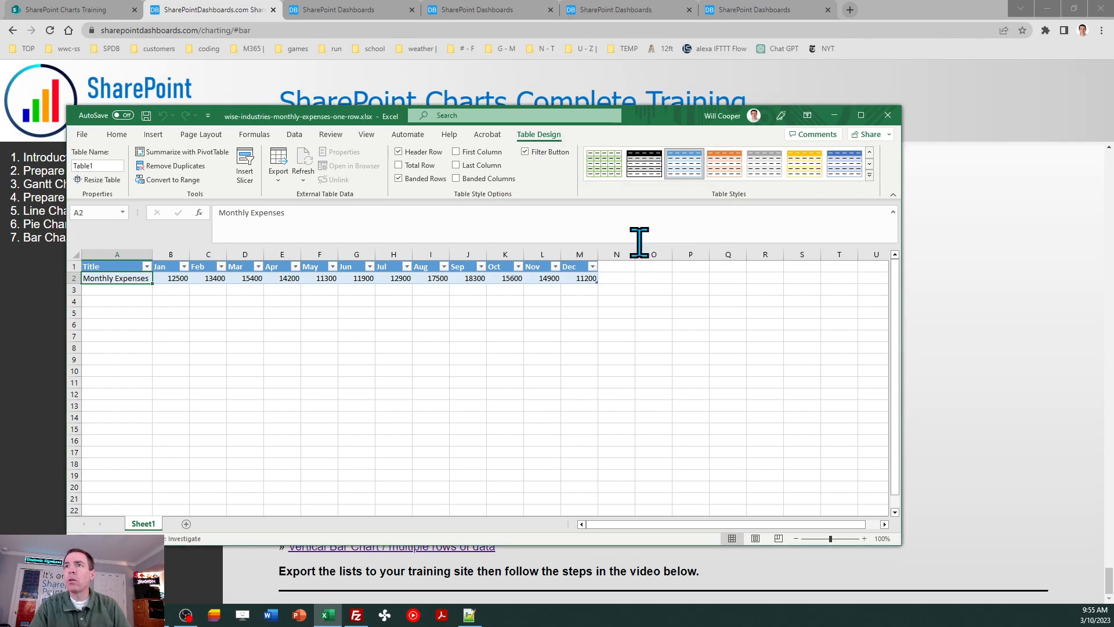
click(887, 116)
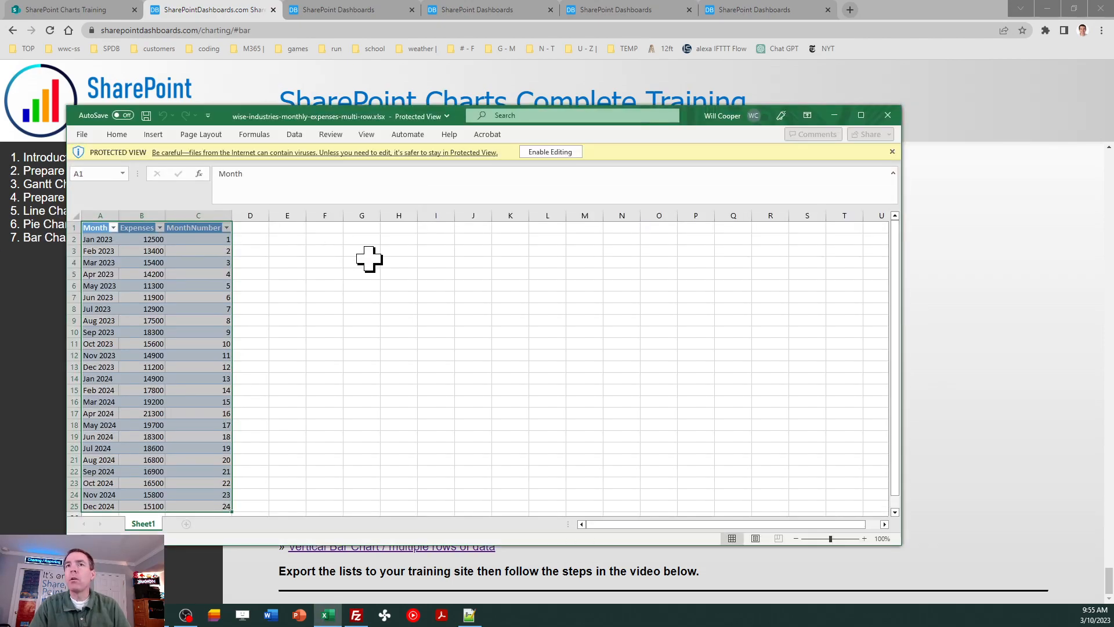
click(550, 152)
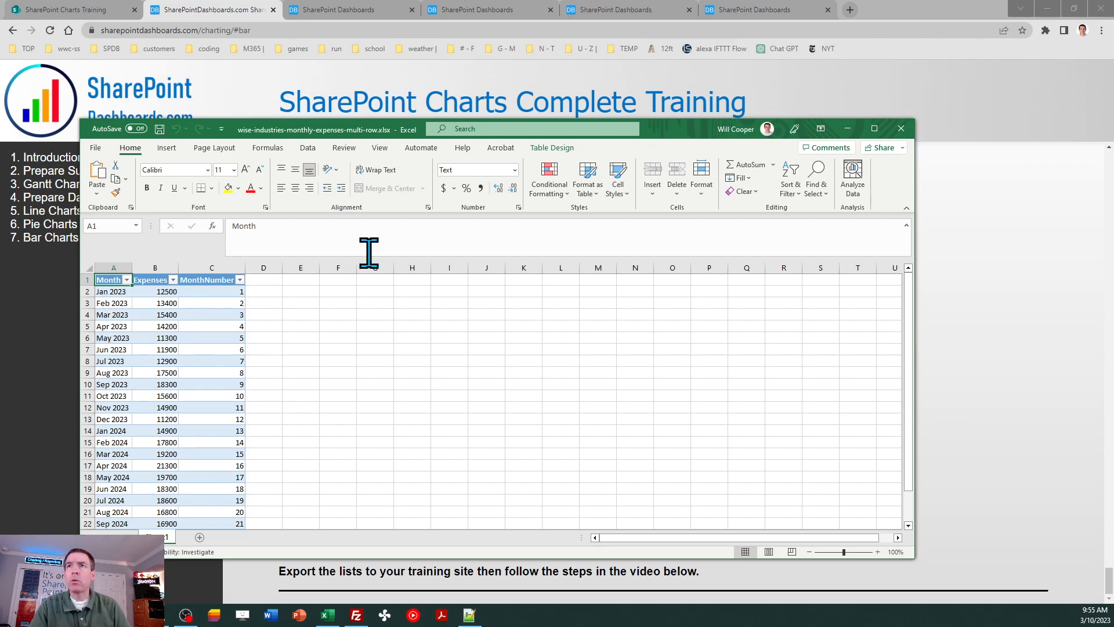
click(547, 146)
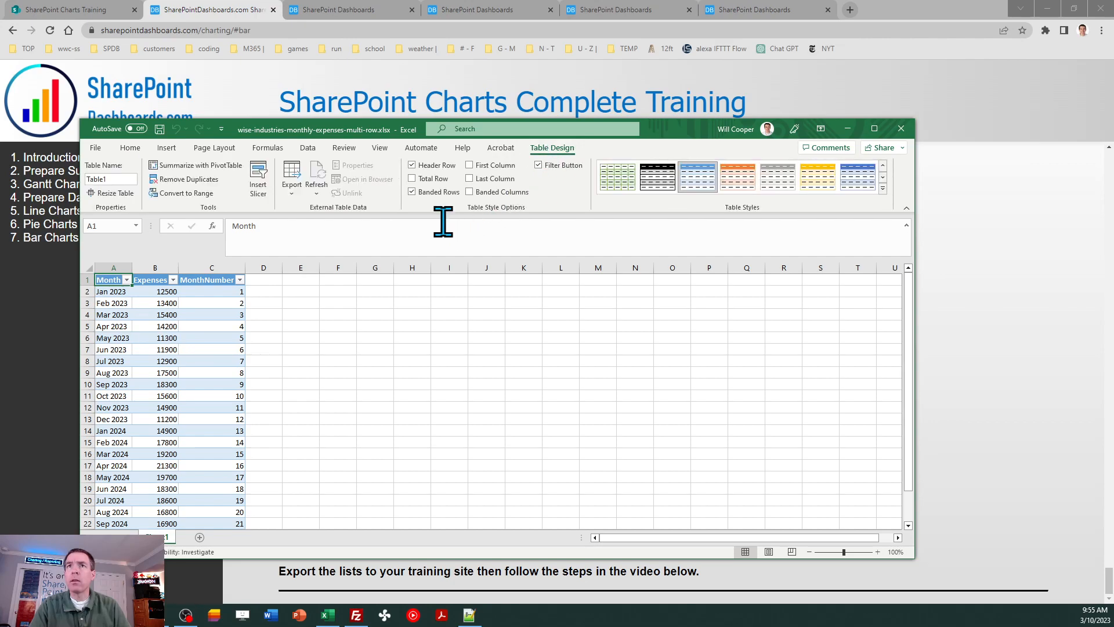
click(288, 175)
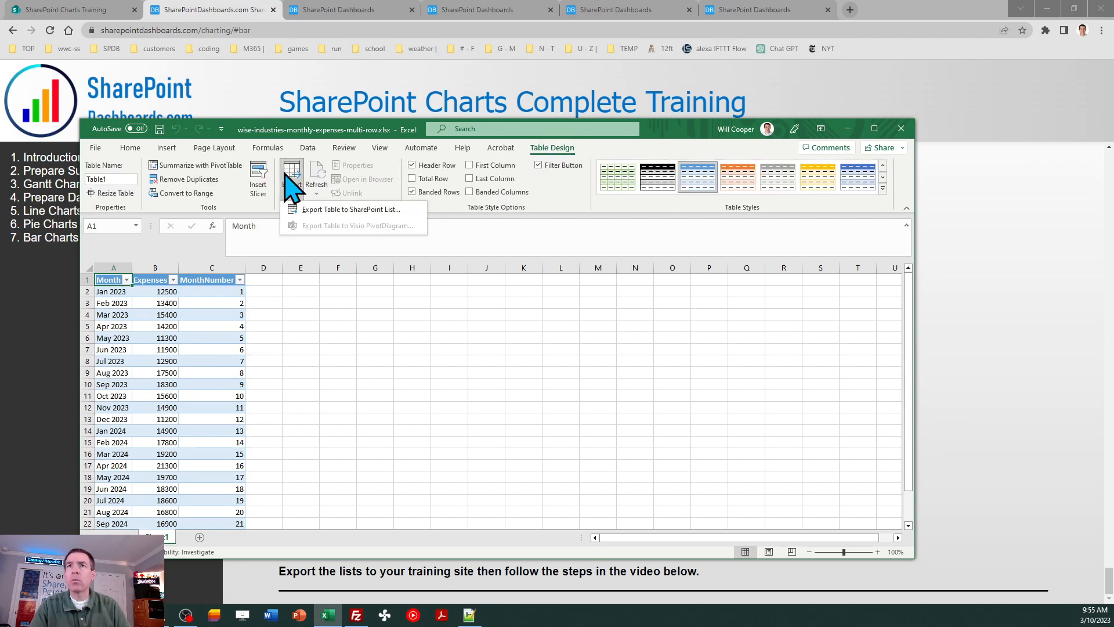
click(324, 210)
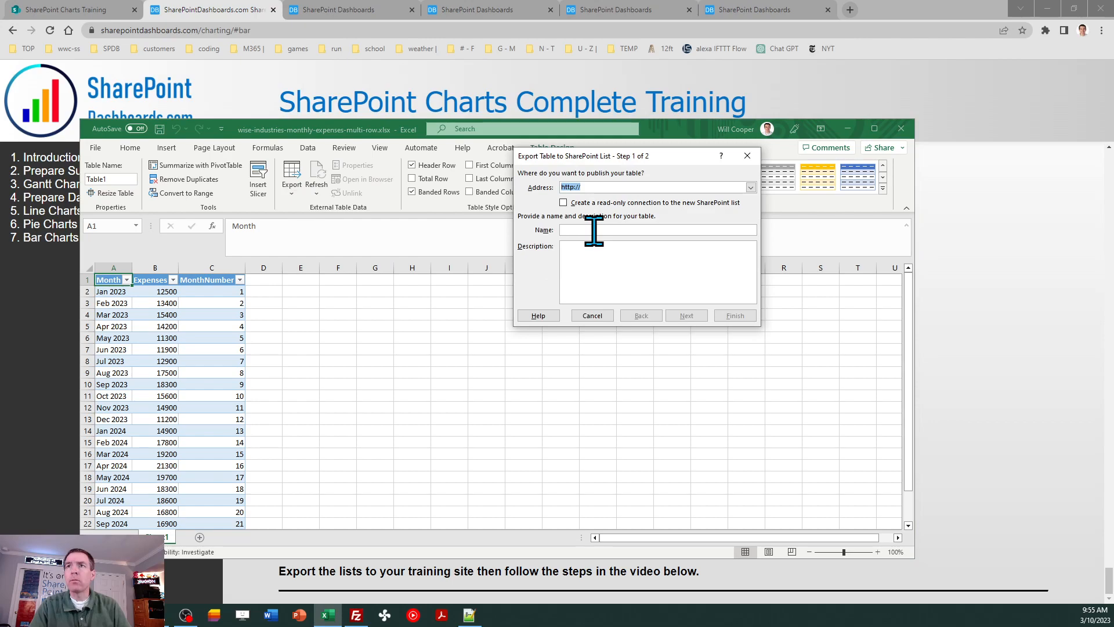
key(ctrl+v)
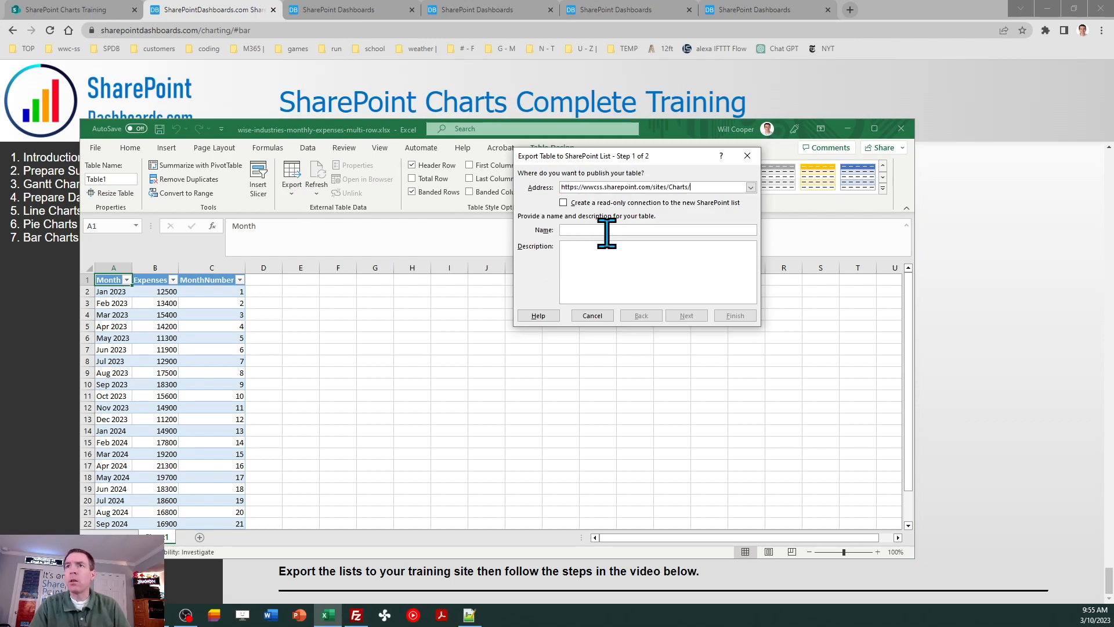
Step: Name the list "Wise Industries Monthly Expenses Multi Row", publish it, and close the workbook
click(655, 230)
text(Wise Industries)
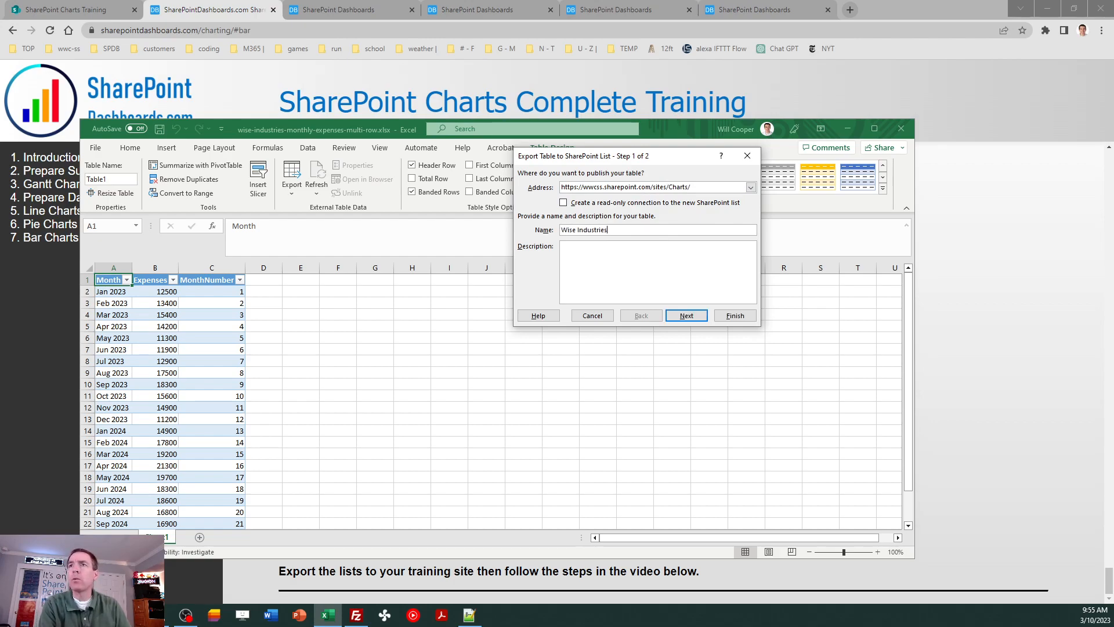
text( Monthly Expenses Multi Row)
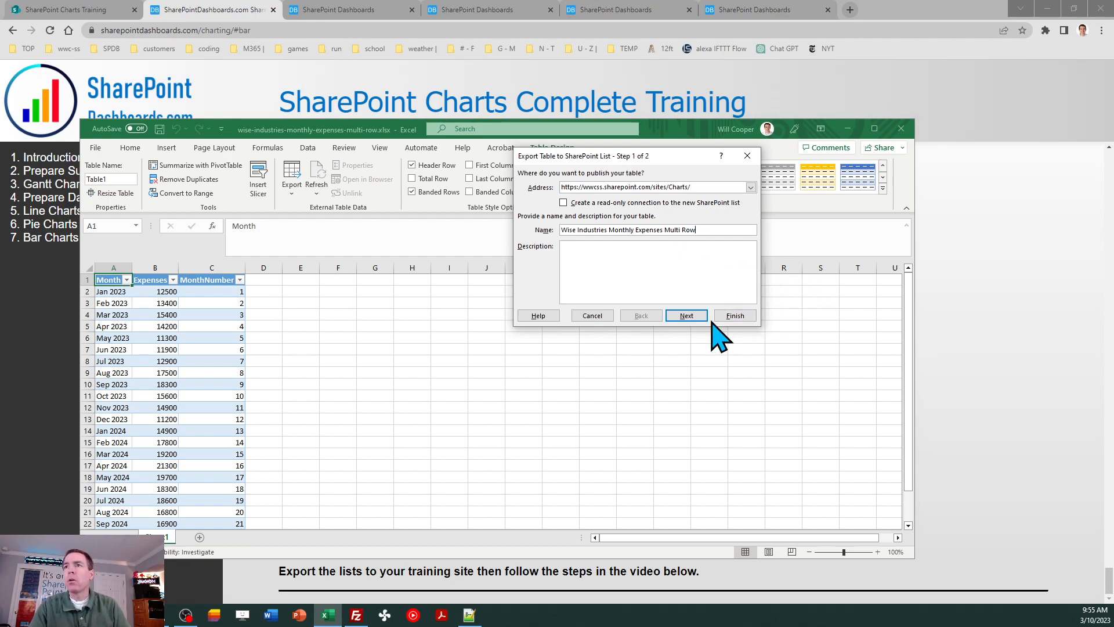
click(686, 316)
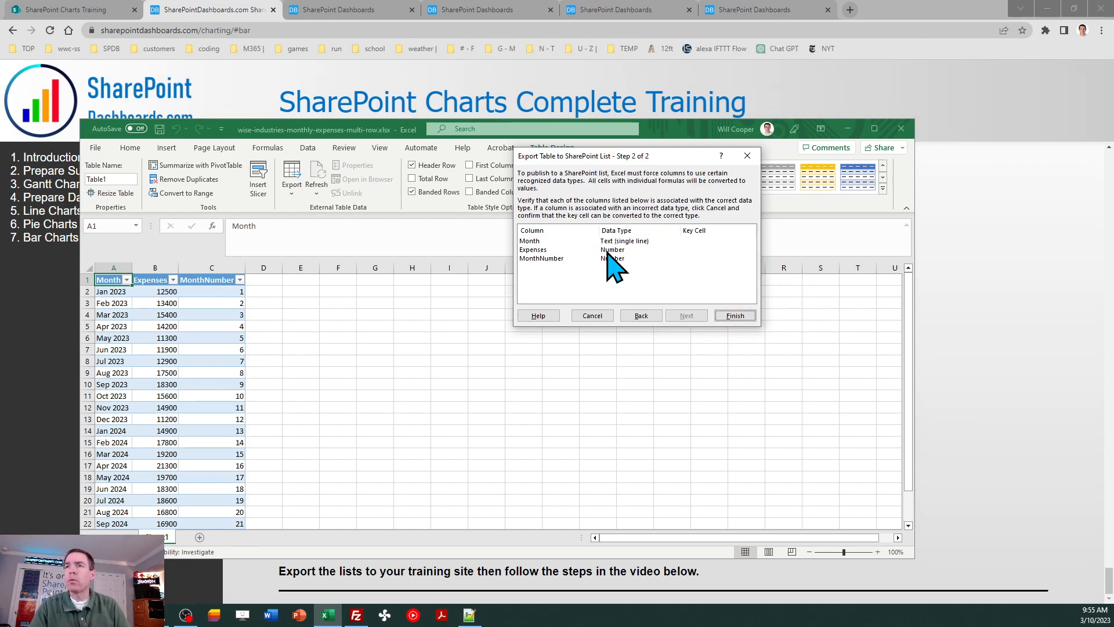
click(735, 316)
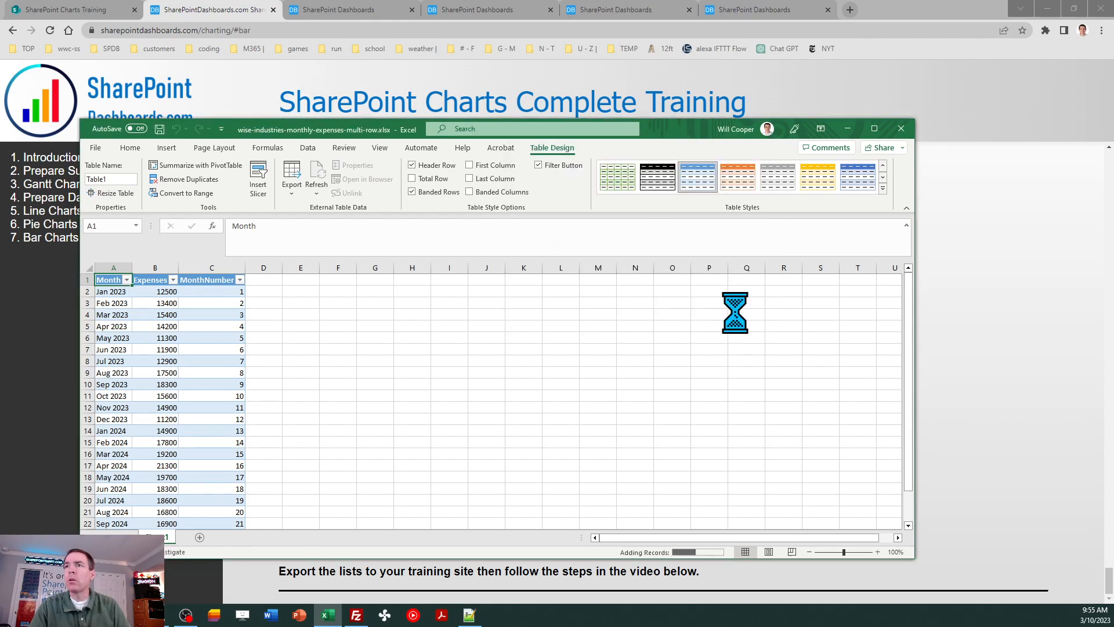
click(638, 258)
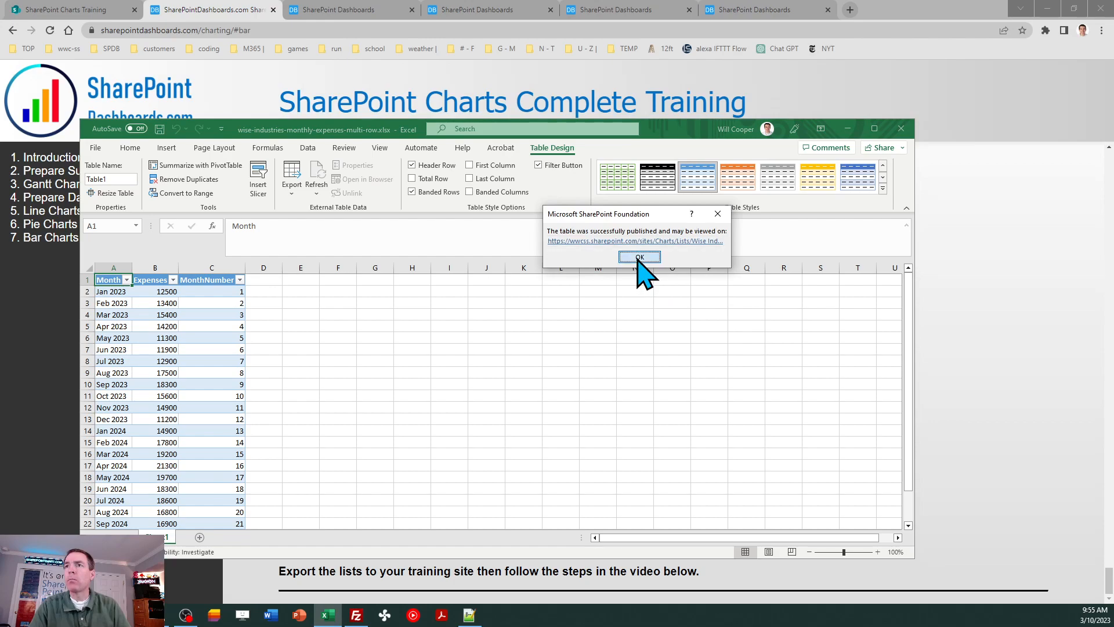
click(900, 130)
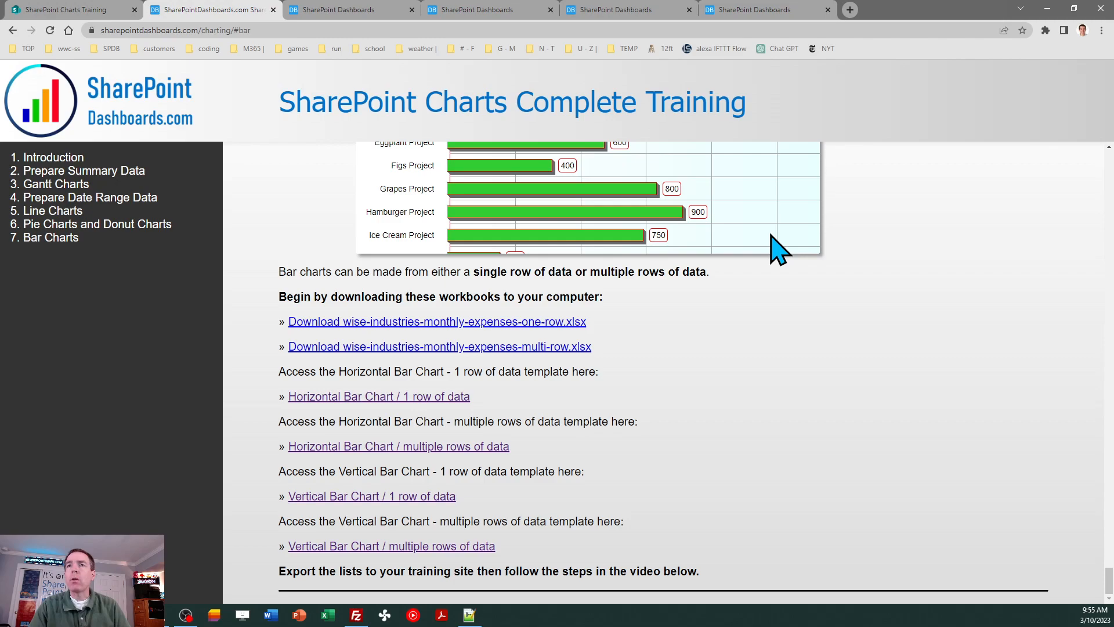
Step: Switch to the SharePoint Charts site in the browser and open the one-row monthly expenses list from the site contents
click(346, 11)
click(78, 10)
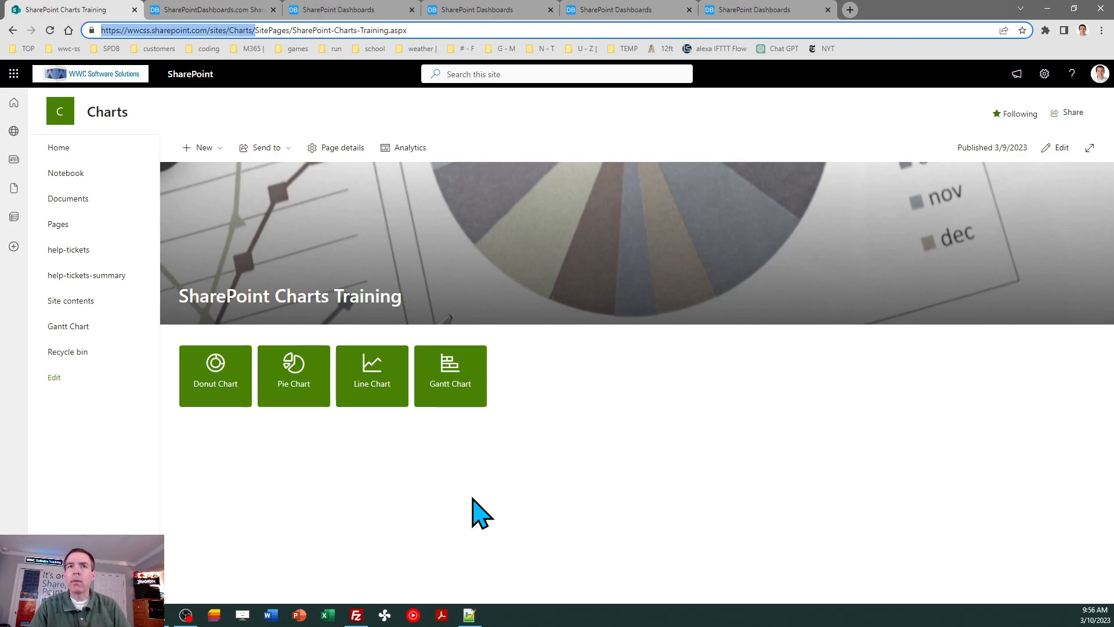
click(76, 301)
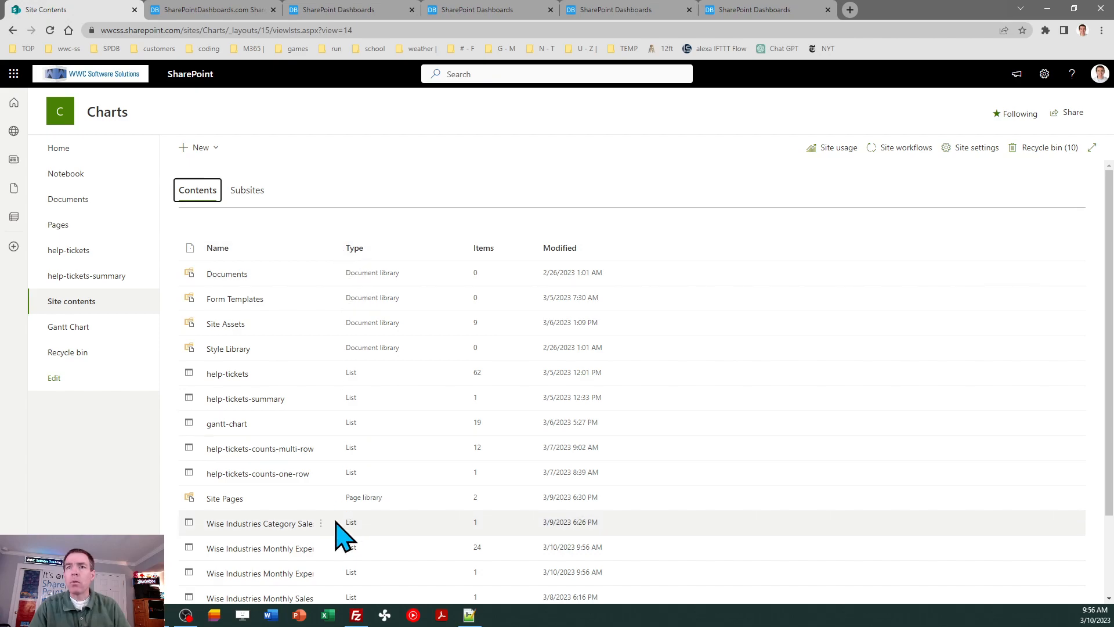
click(271, 572)
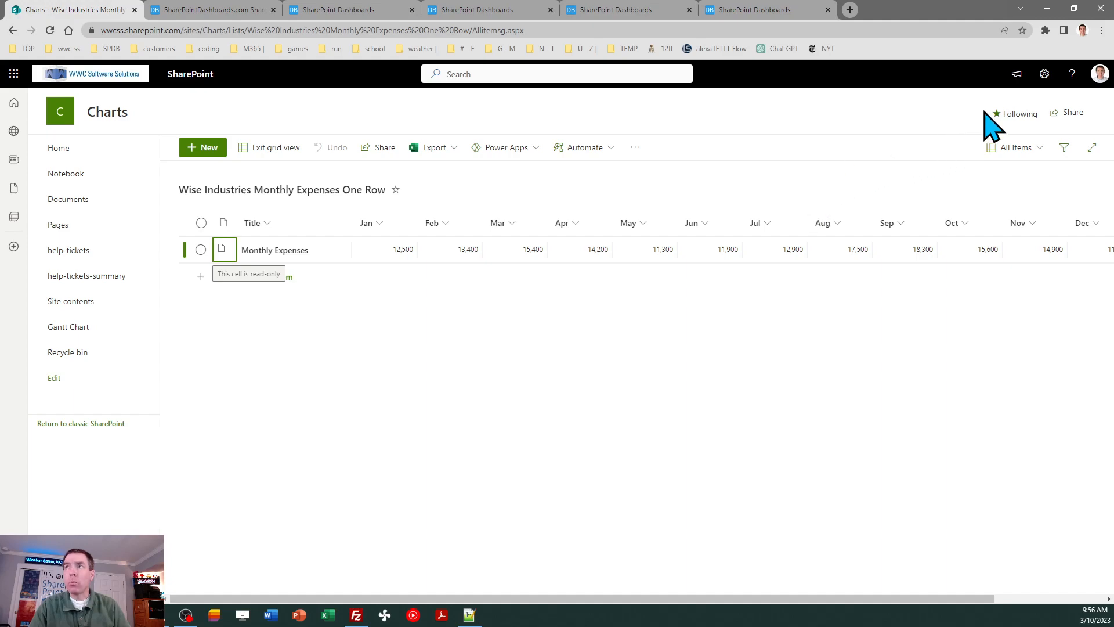
Step: Disallow Quick Edit and Details Pane editing in the one-row list's advanced settings, and return to the list
click(1044, 75)
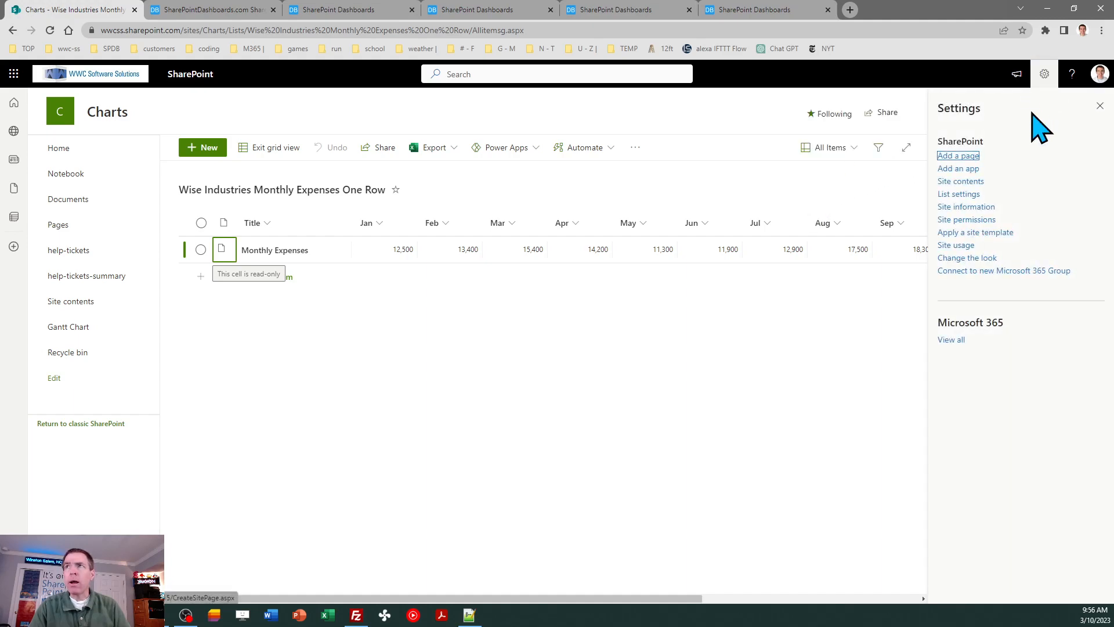
click(958, 195)
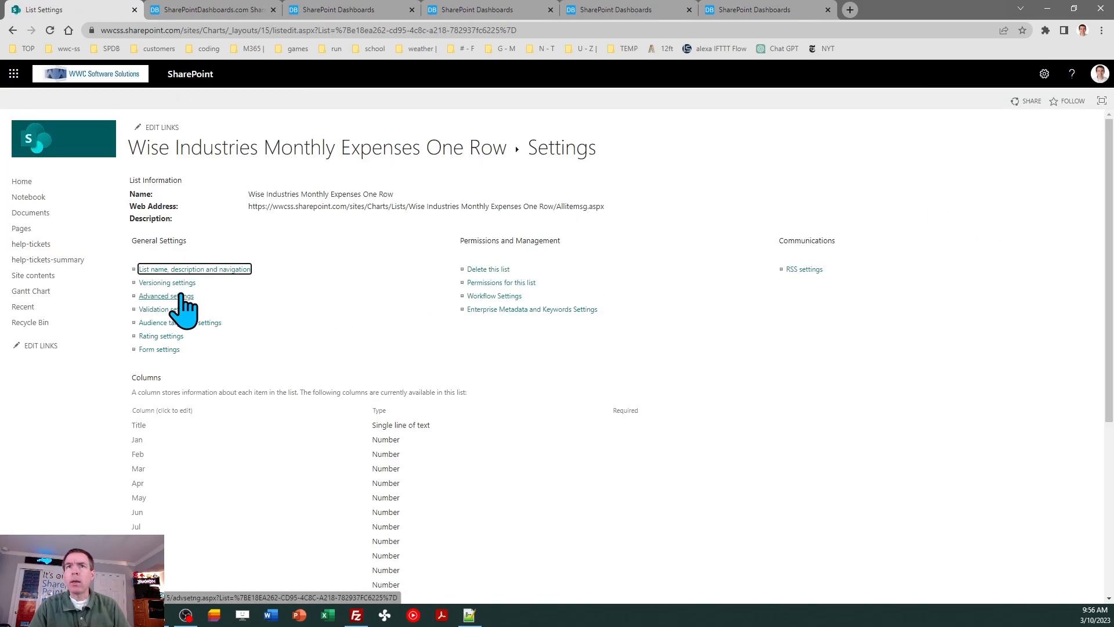
click(180, 296)
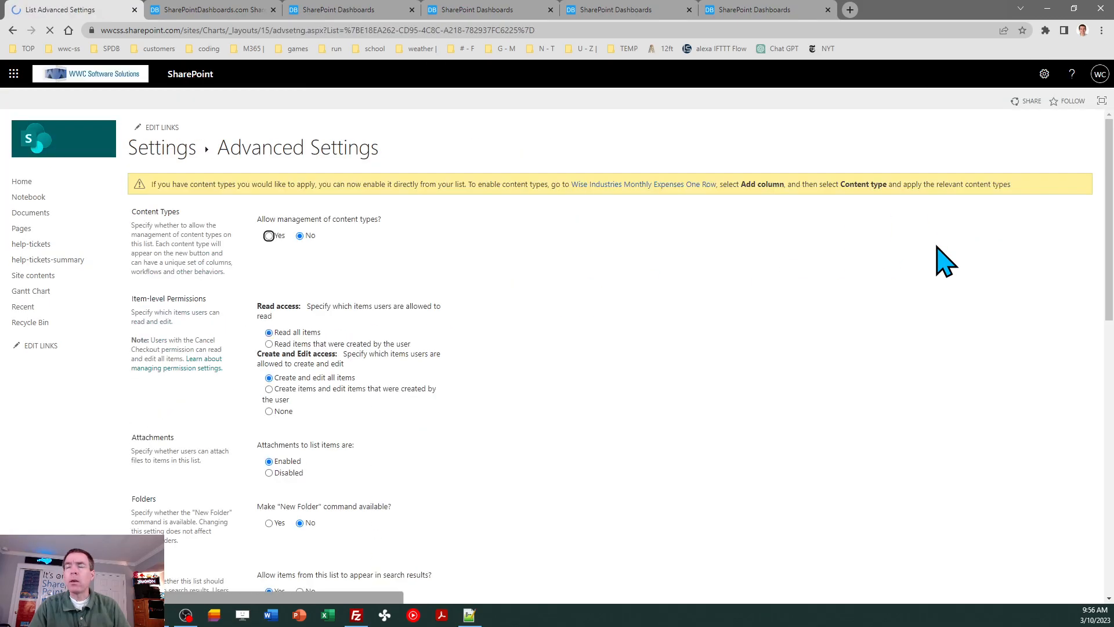
drag(1109, 208, 1111, 458)
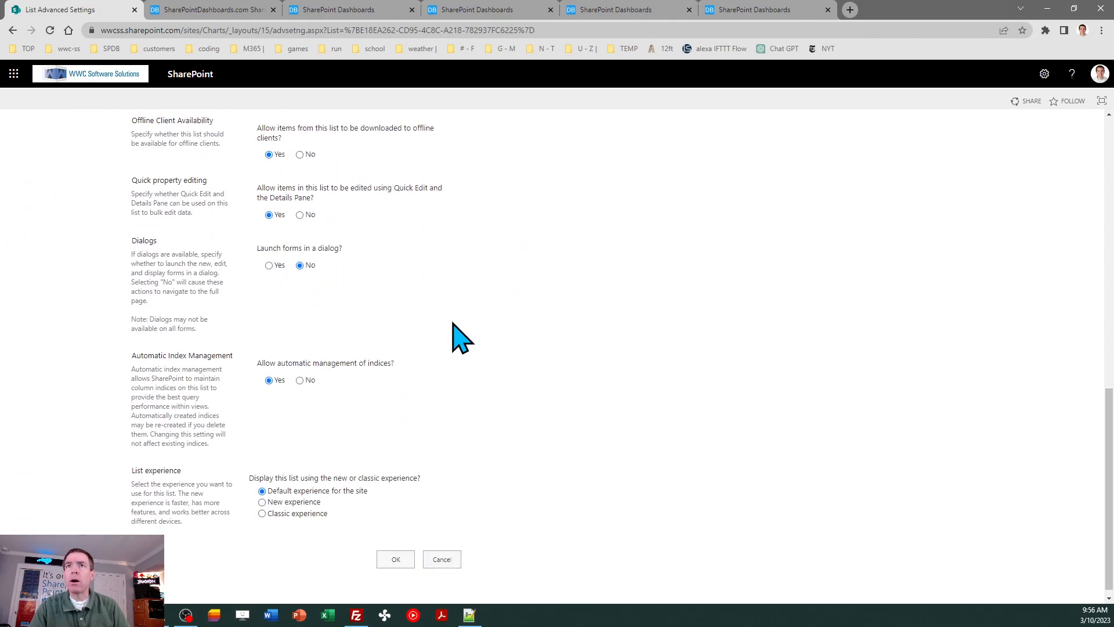
click(300, 215)
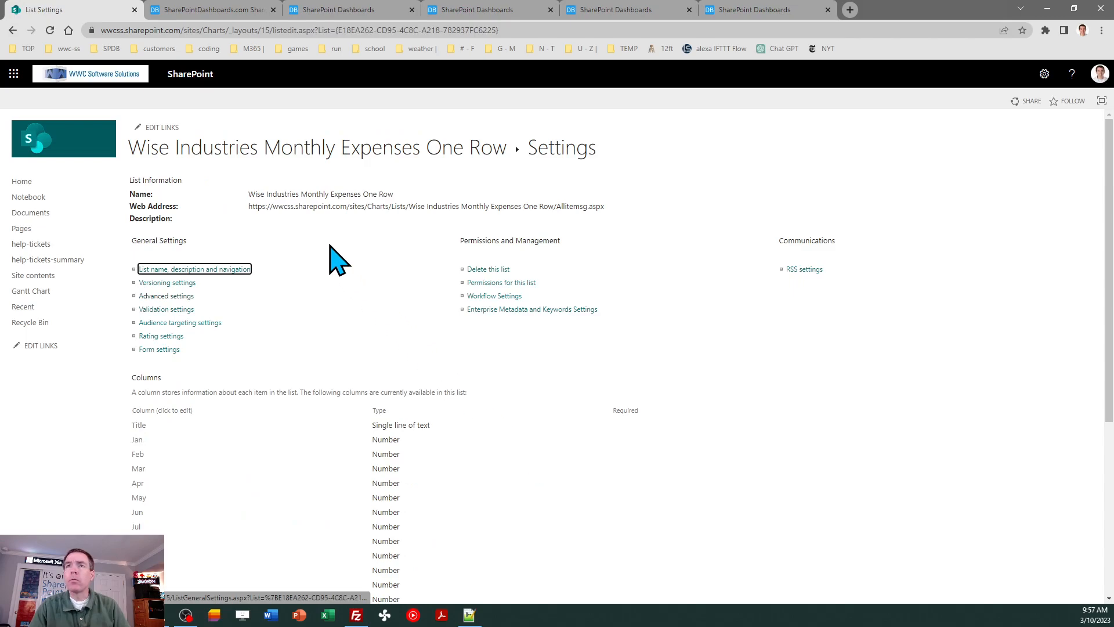
click(196, 149)
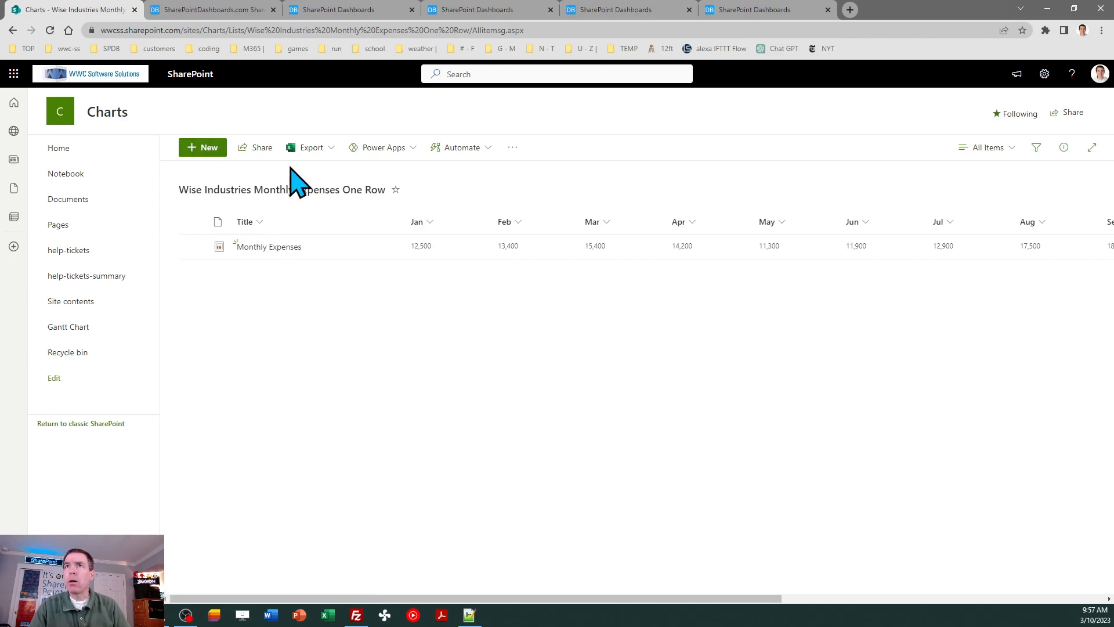
Step: Save the one-row list's current view as a new public view named "Bar Chart 1 Row"
click(980, 150)
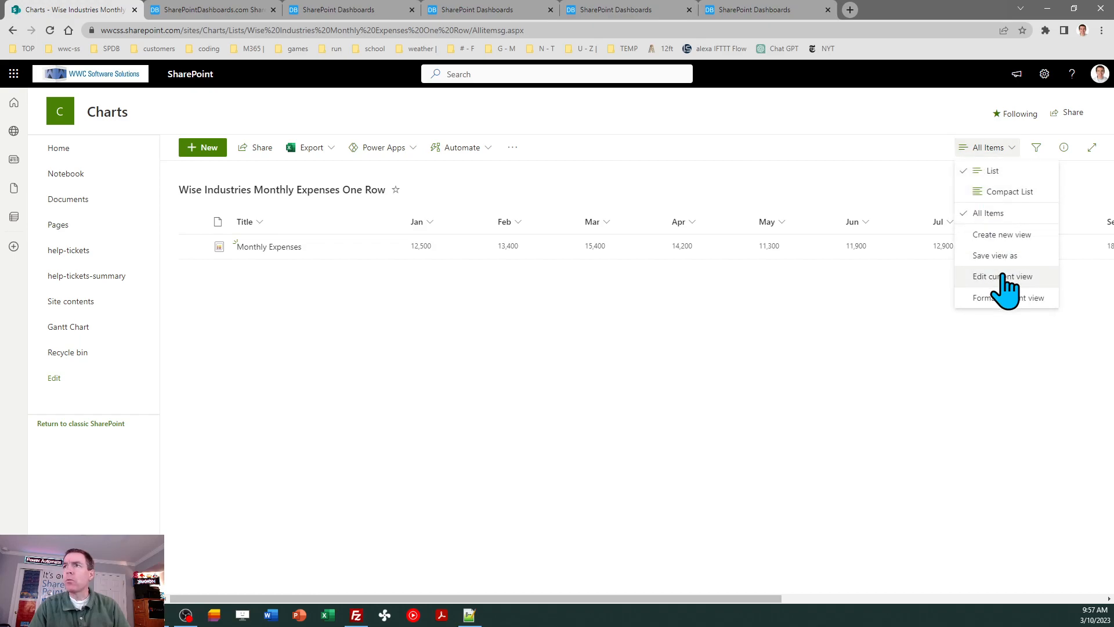
click(997, 256)
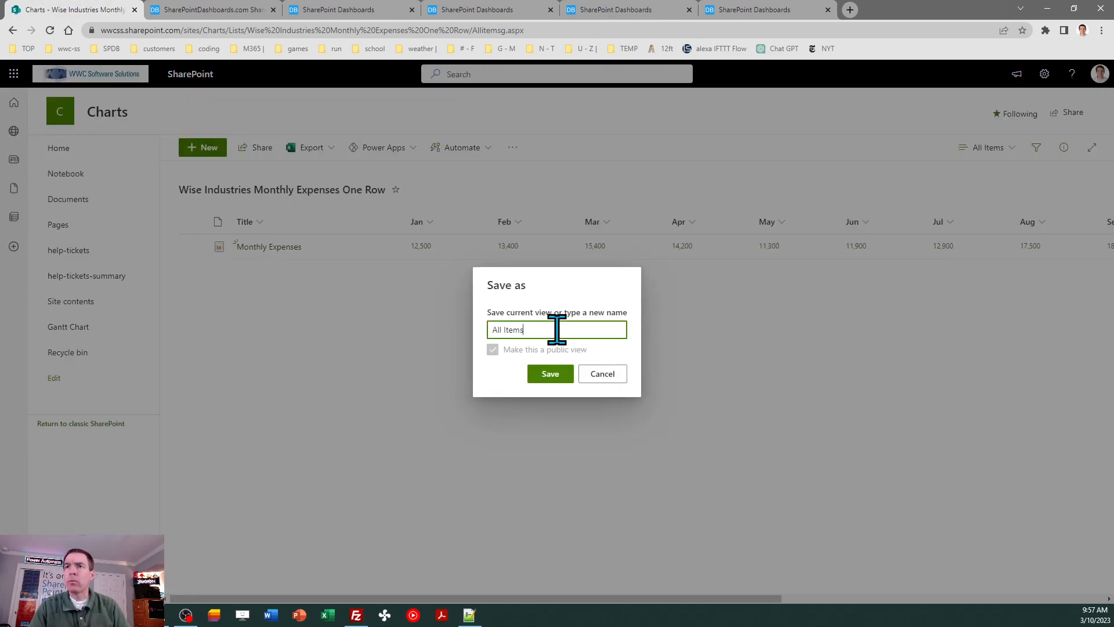
drag(531, 329, 474, 337)
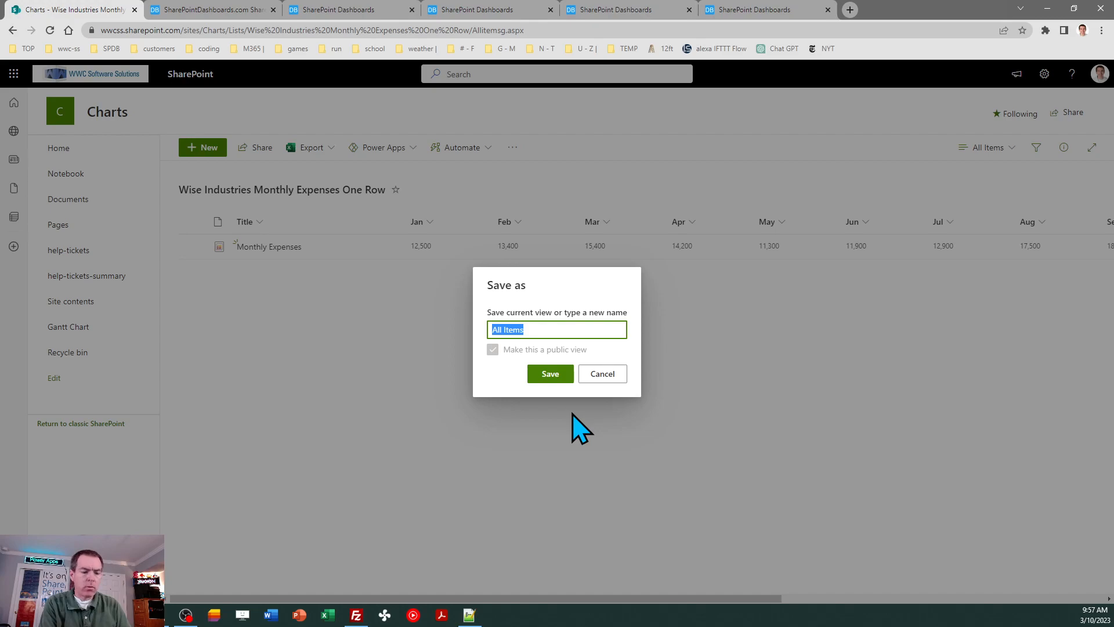
text(Horiz)
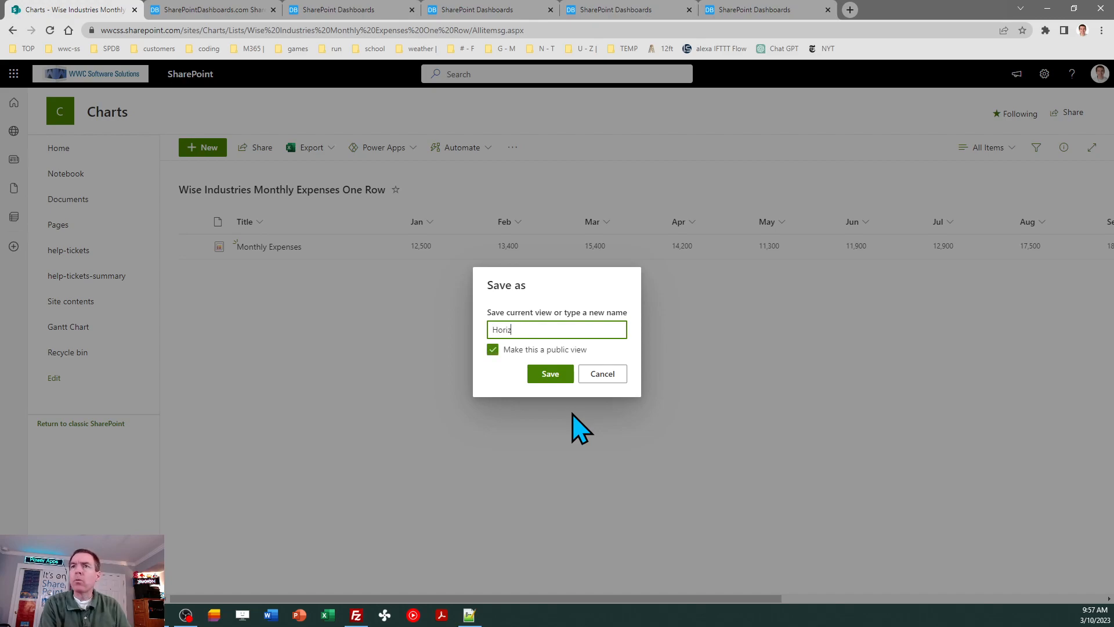
key(BackSpace)
key(BackSpace)
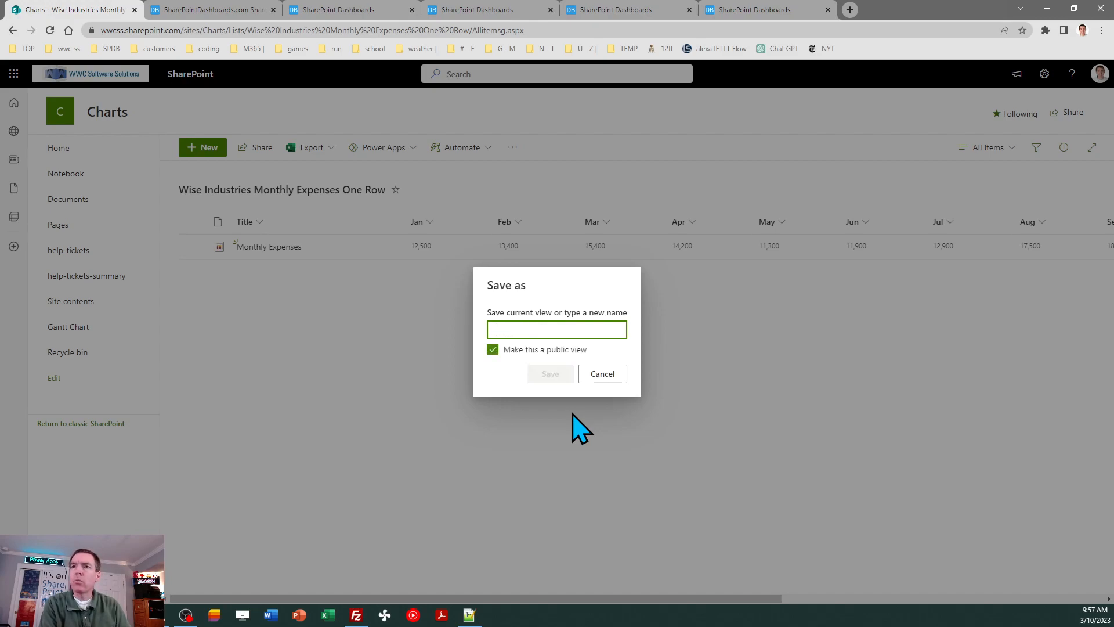
text(Bar Chart 1 Row)
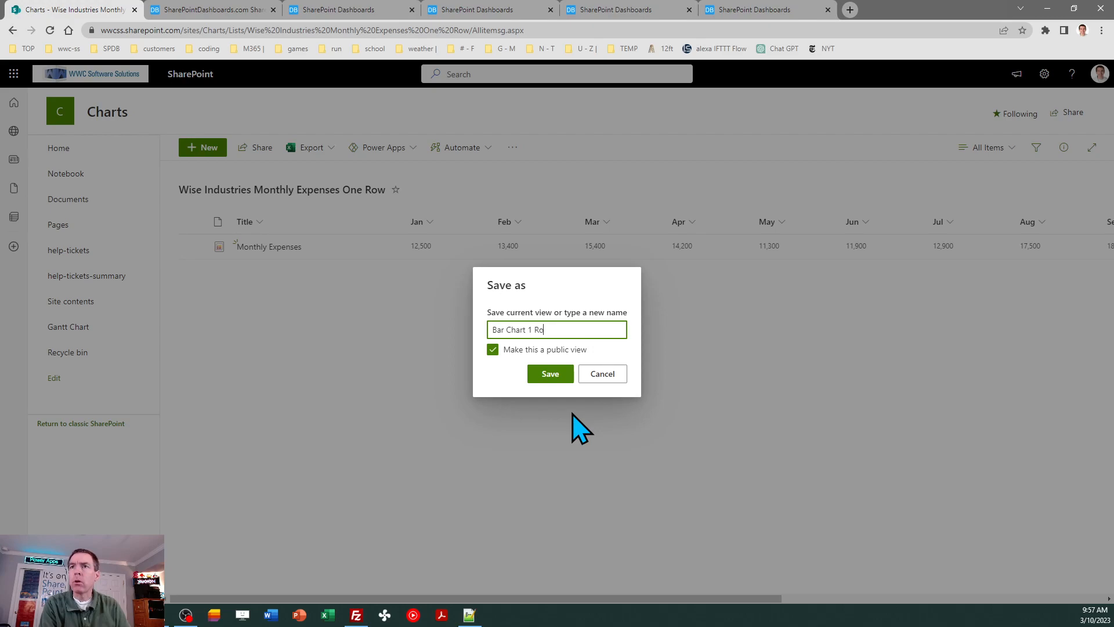
click(554, 374)
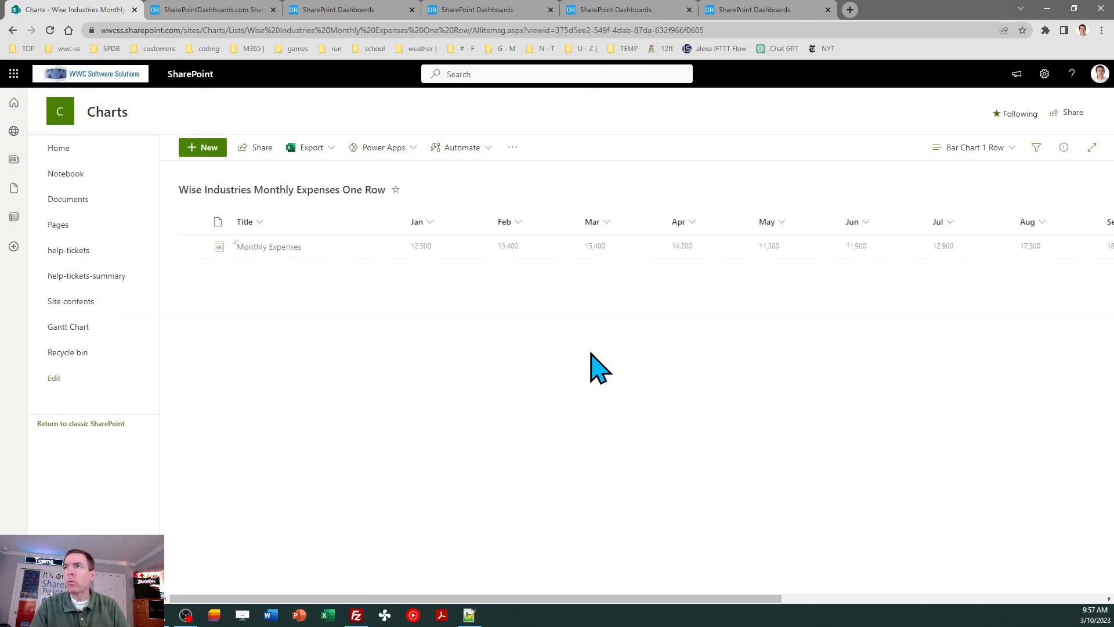
Step: Save the Bar Chart 1 Row view as another public view named "Col Chart 1 Row"
click(962, 152)
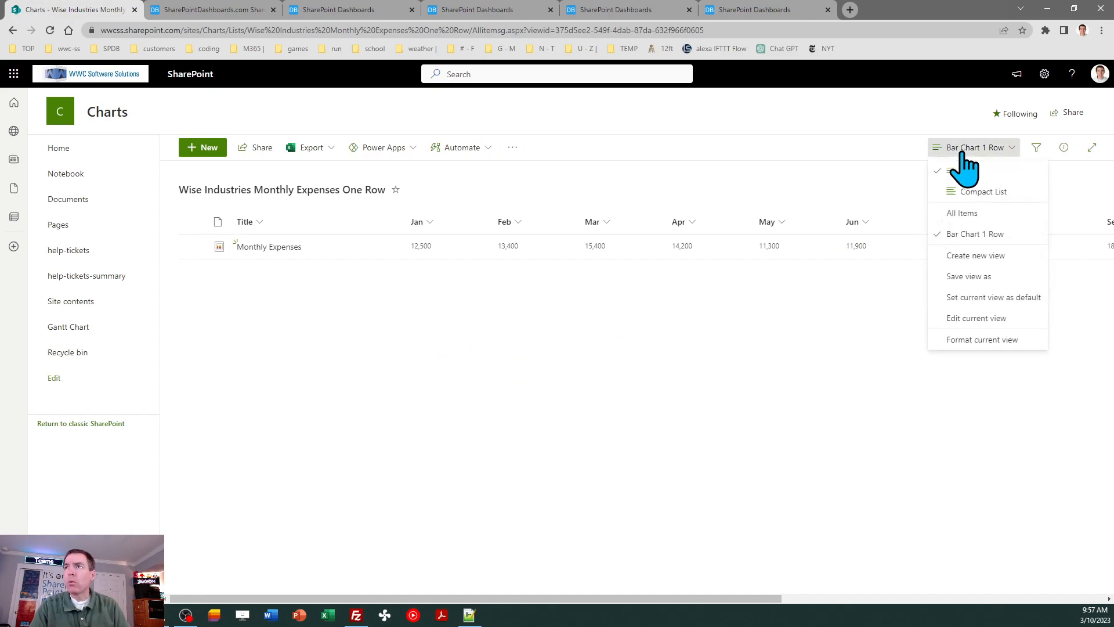
click(982, 275)
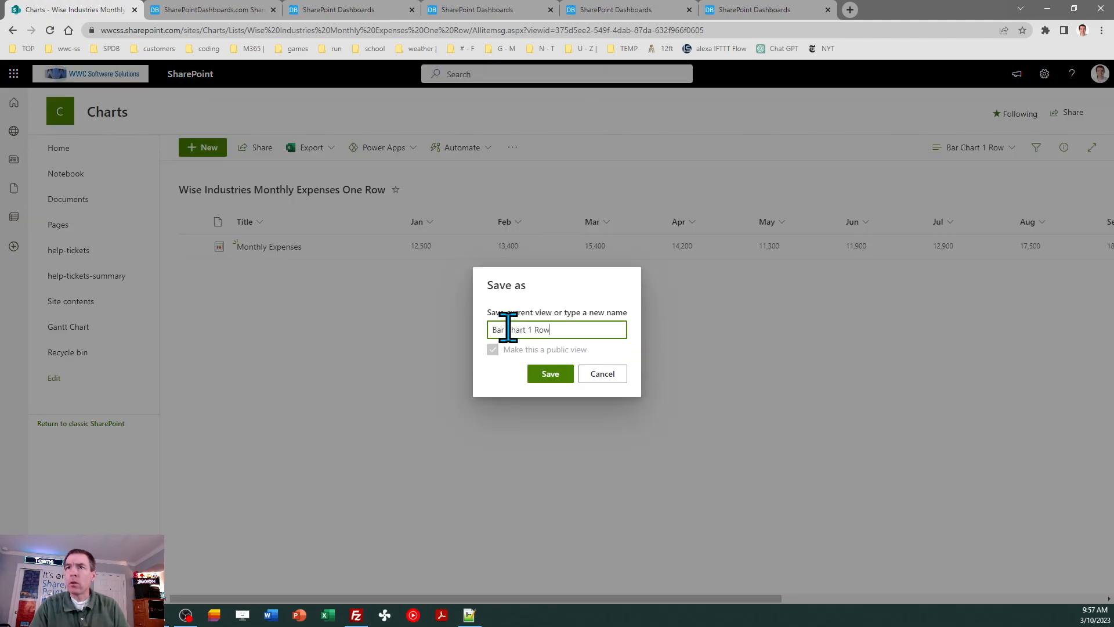
key(BackSpace)
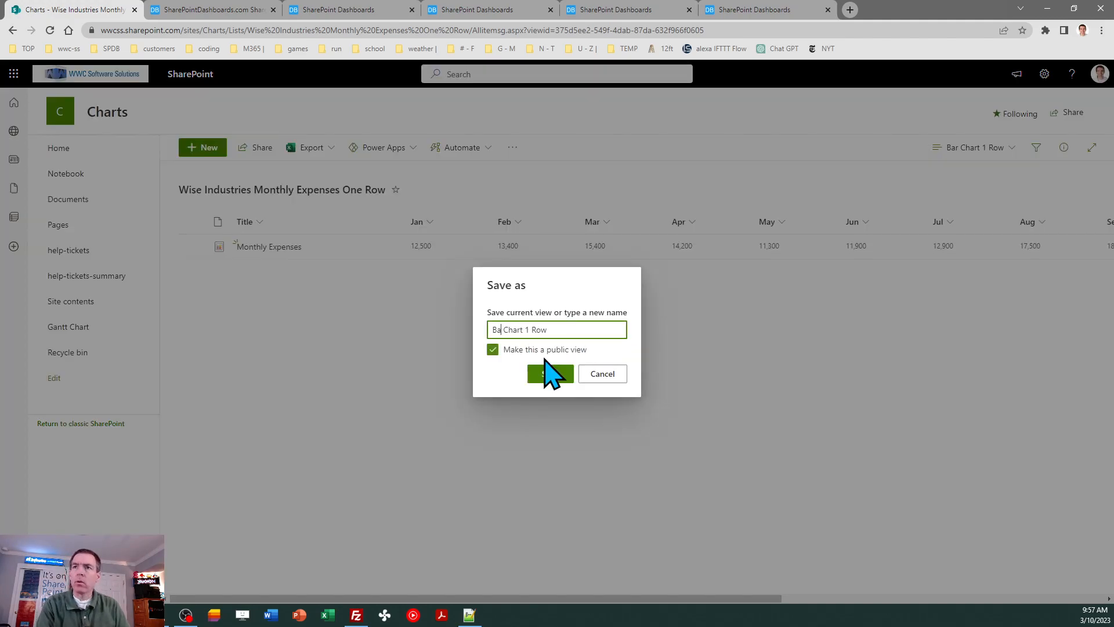
text(Col)
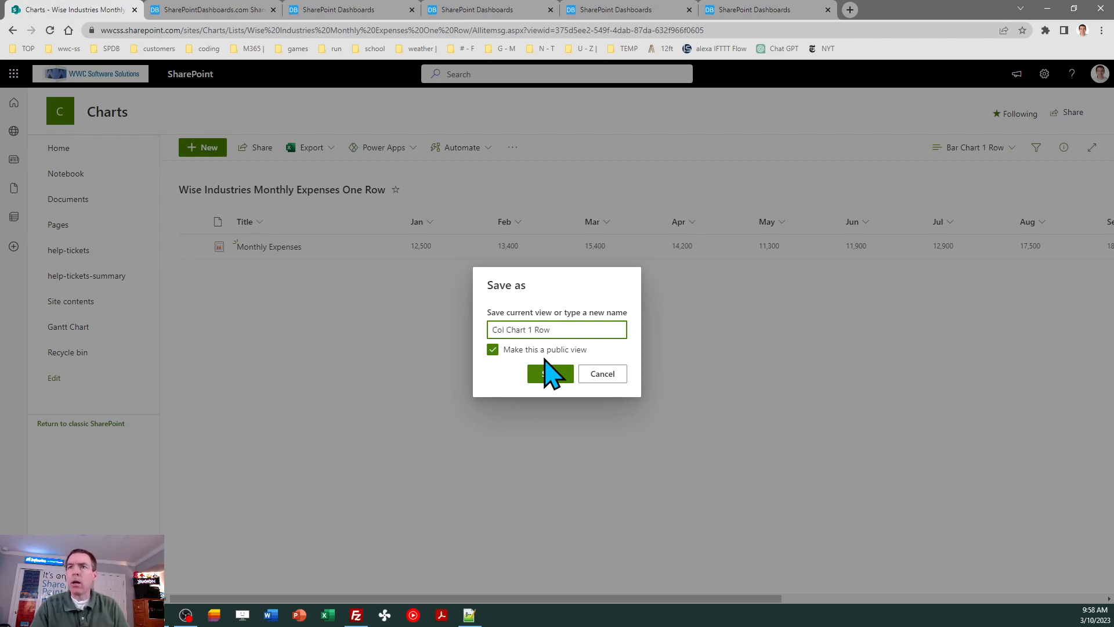
click(552, 376)
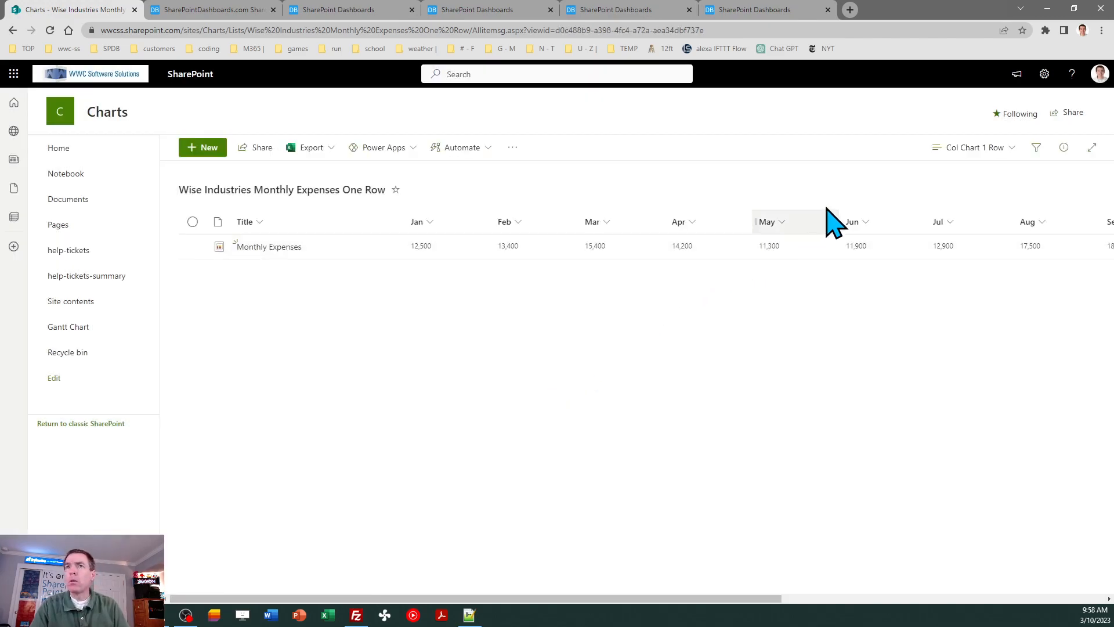
Step: Switch back to the Bar Chart 1 Row view, save its view settings without edits, and close the extra browser tab
click(956, 154)
click(972, 235)
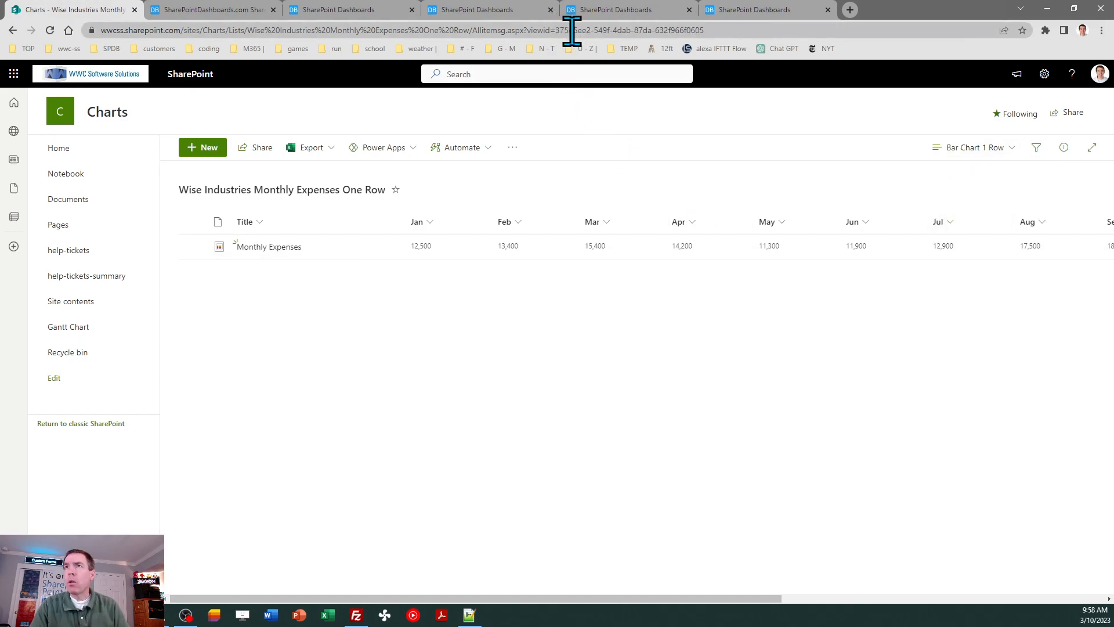
click(963, 152)
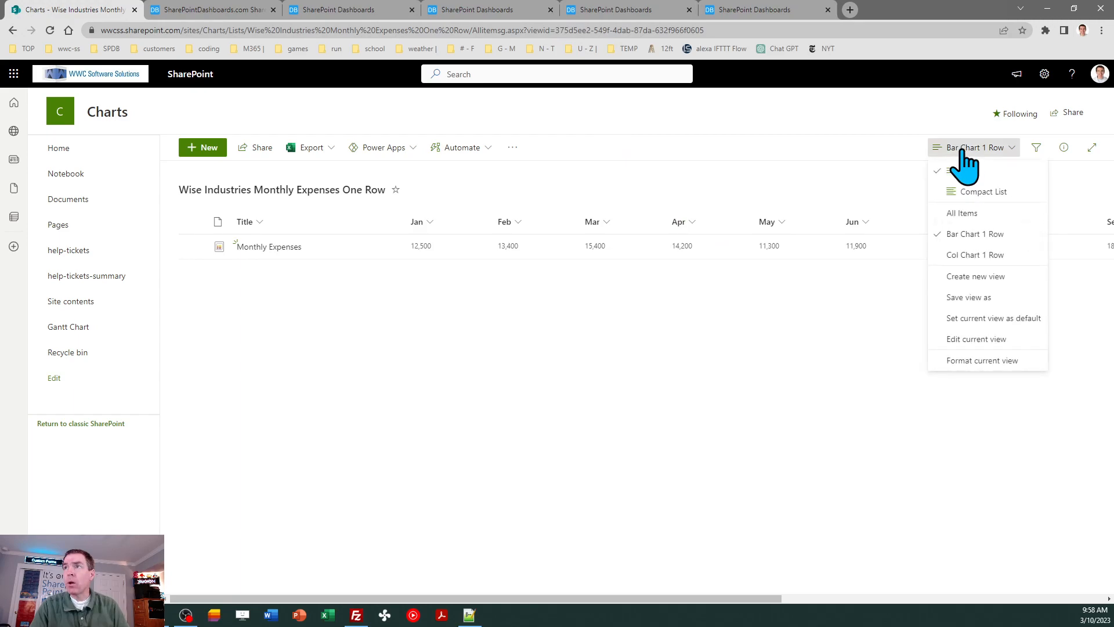
click(977, 339)
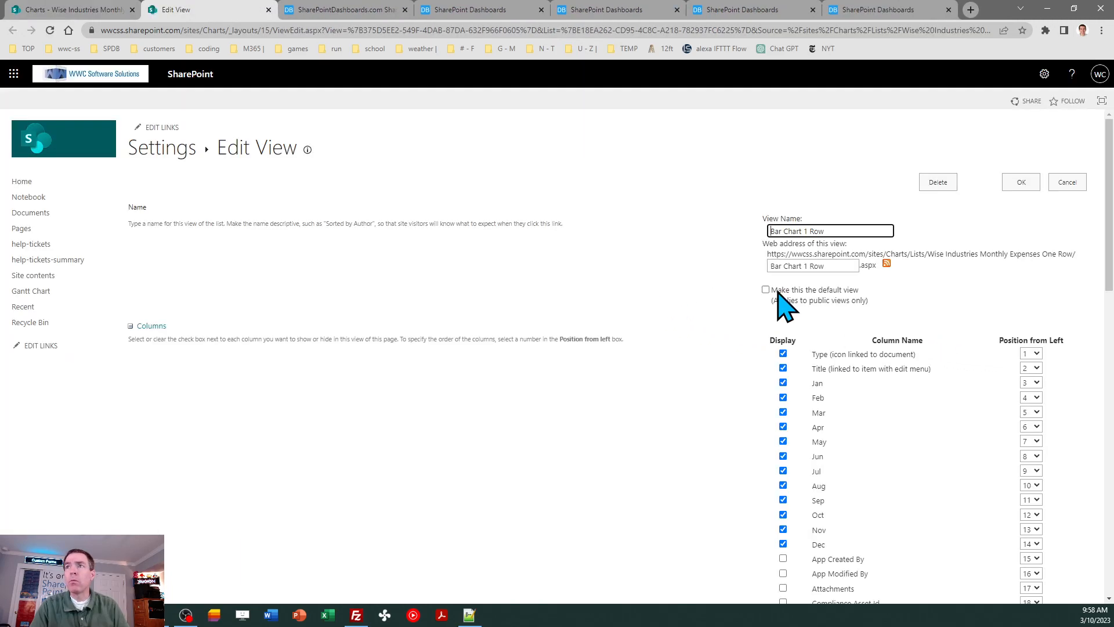
click(1021, 182)
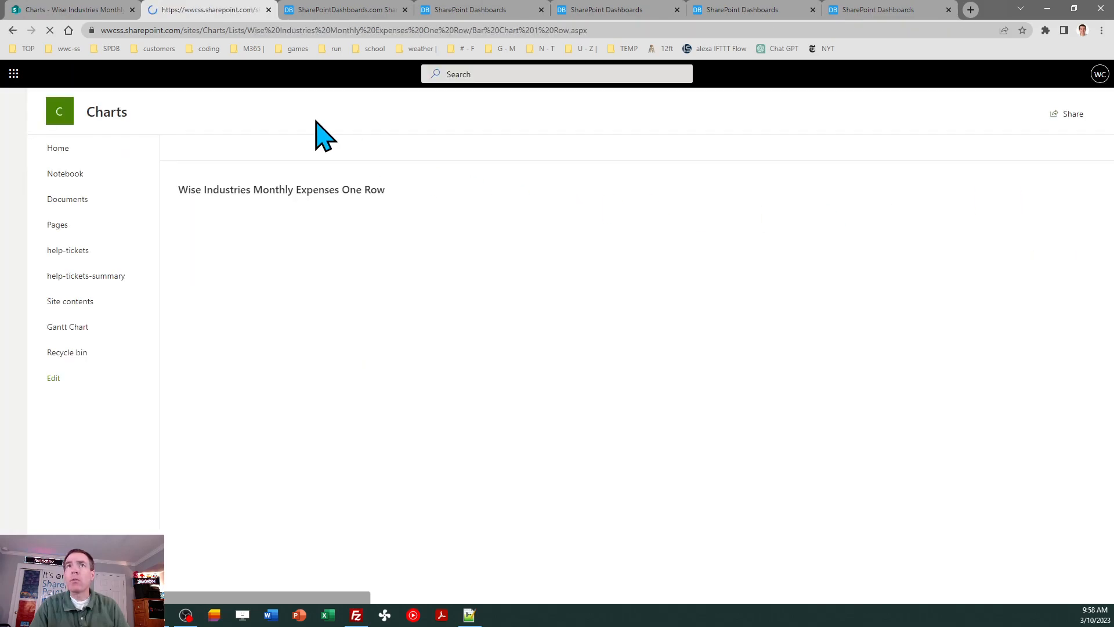
key(ctrl+w)
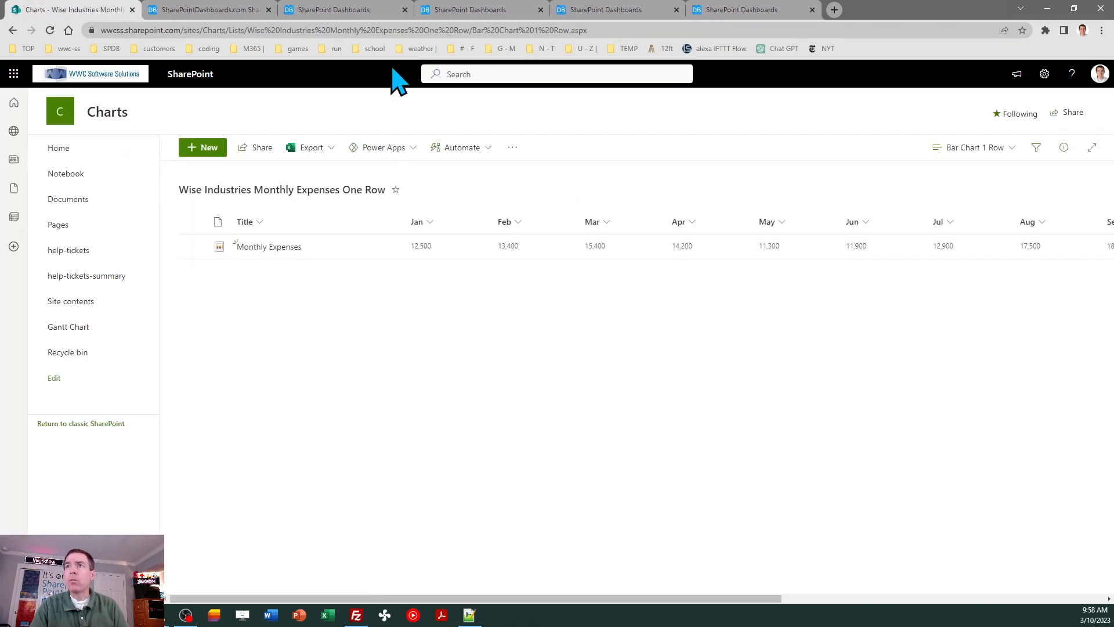
Step: Copy the web address of the Bar Chart 1 Row view and open the Charts site home page for editing
click(502, 29)
key(ctrl+c)
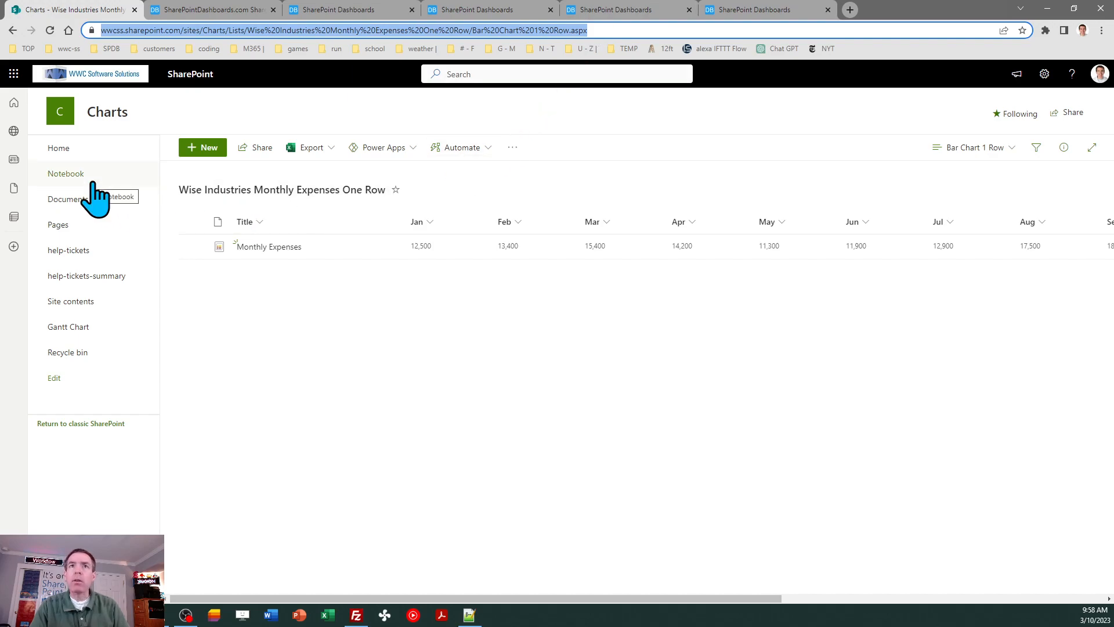
click(65, 151)
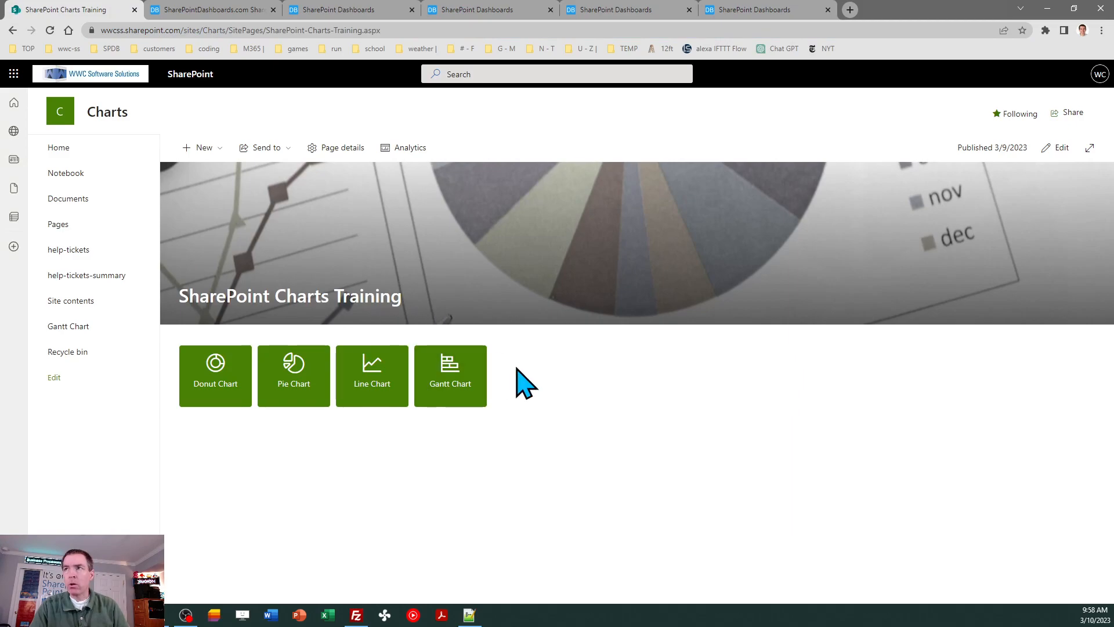
click(1058, 148)
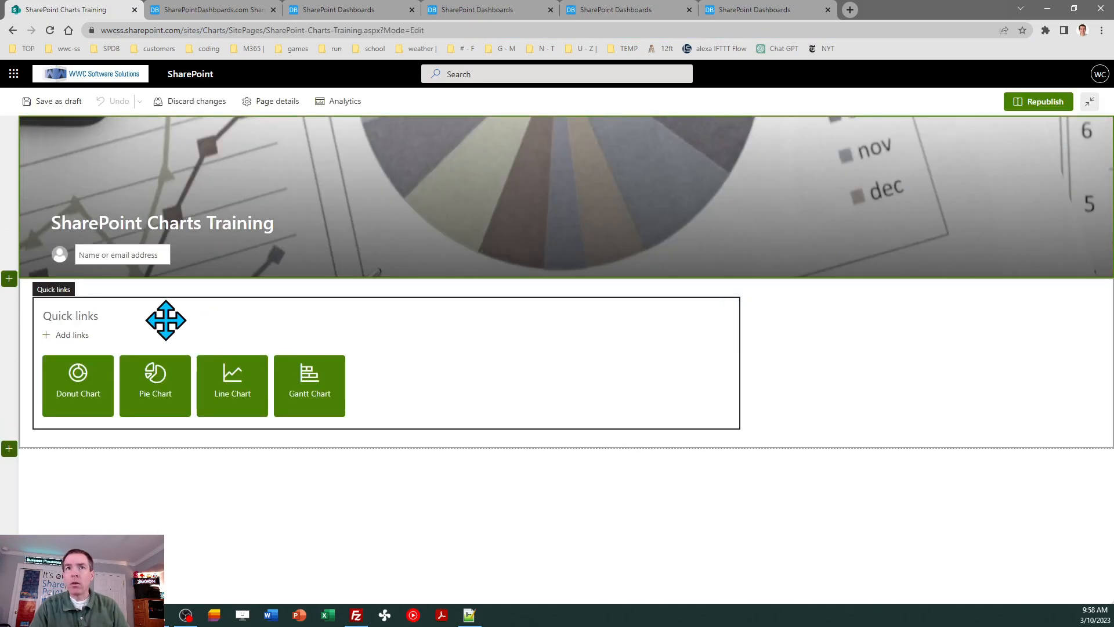
Step: Add a new link to the page's Quick links web part using the copied Bar Chart 1 Row view address
click(132, 334)
click(74, 336)
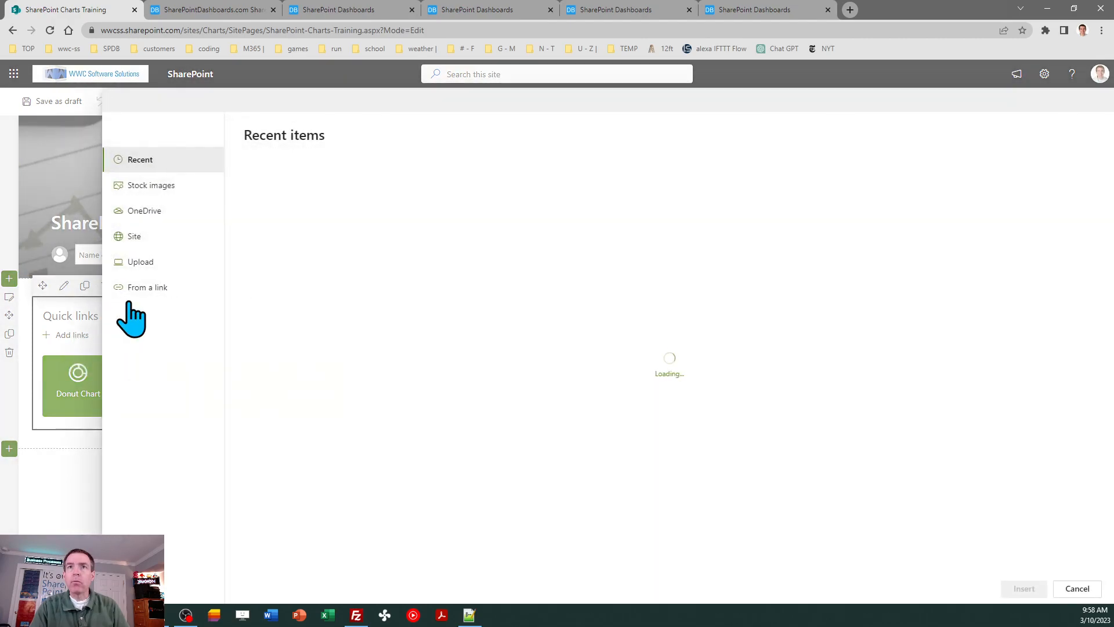
click(152, 288)
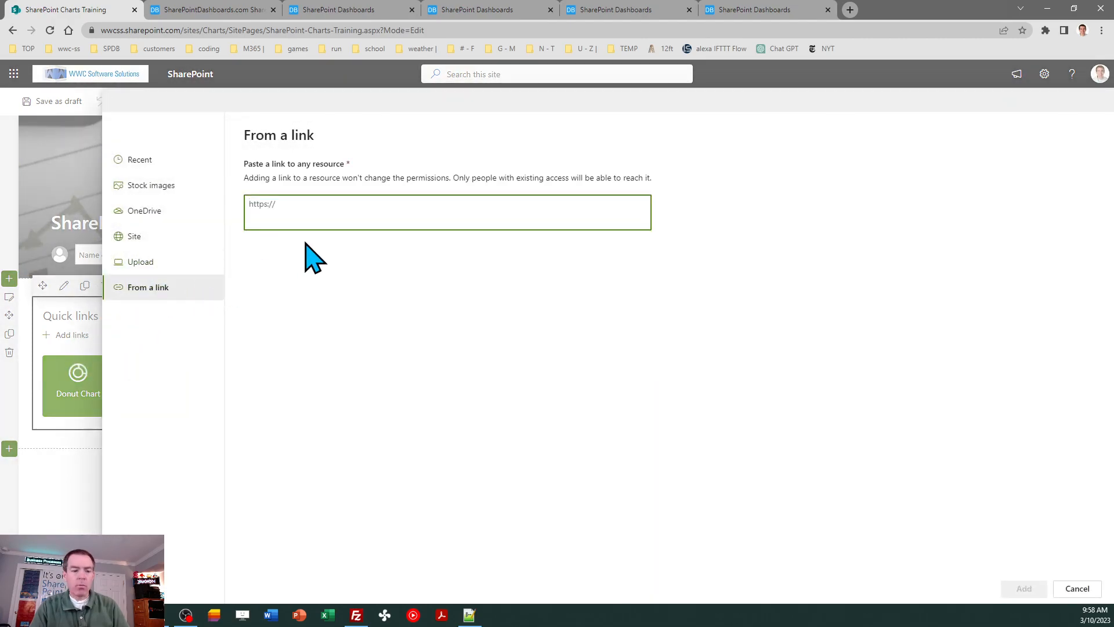
key(ctrl+v)
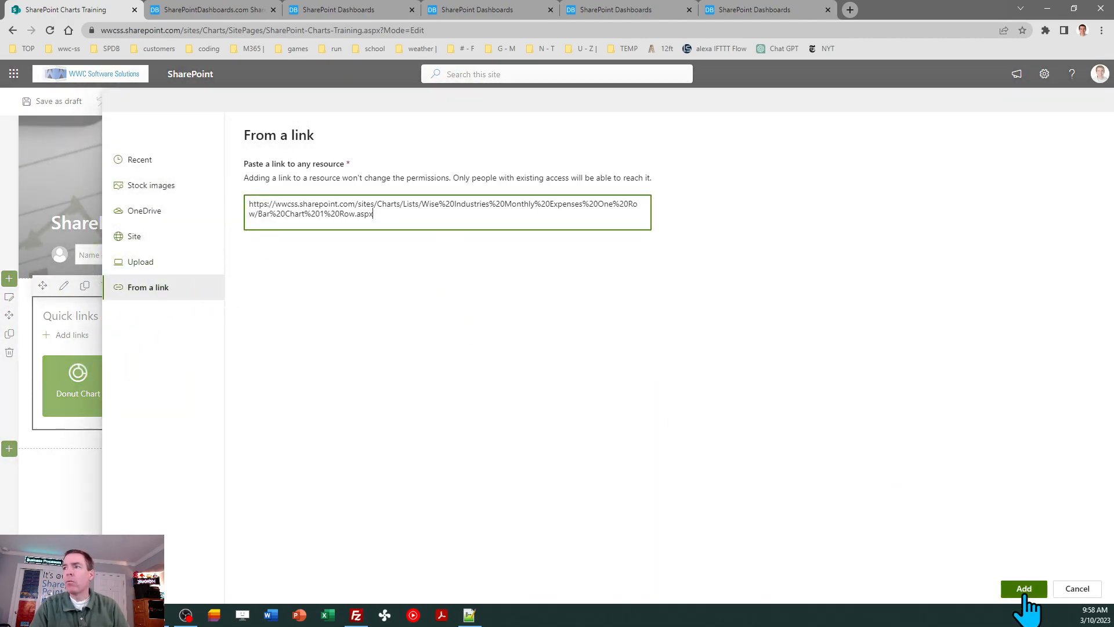
click(1024, 589)
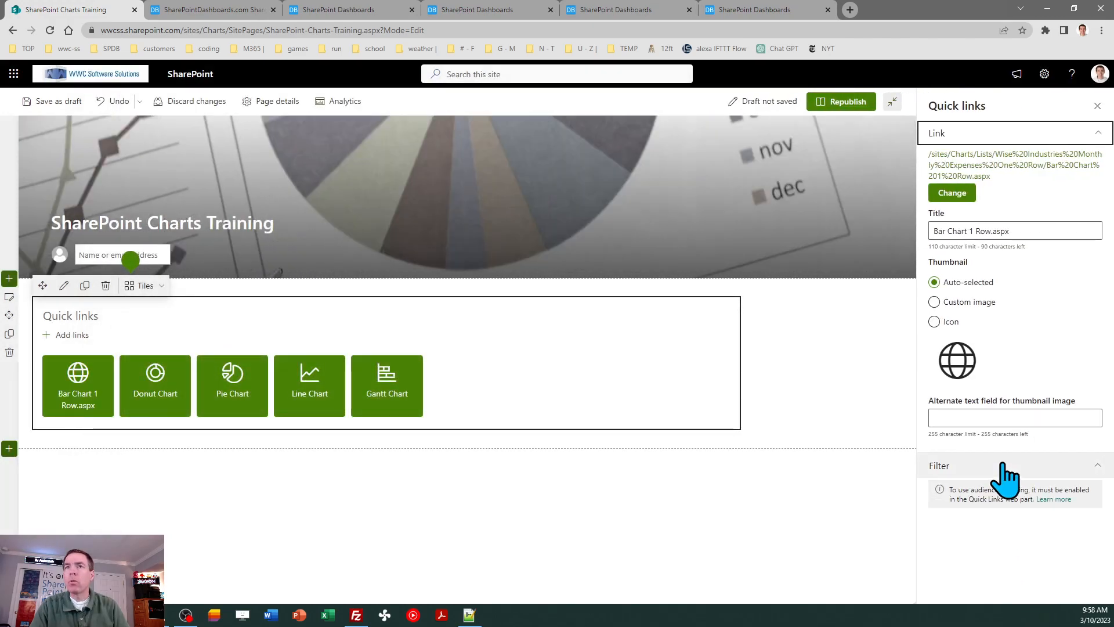
Step: Title the new quick link "Bar Chart 1 Row" and give it the horizontal bar chart icon, found by searching for "chart"
click(1027, 230)
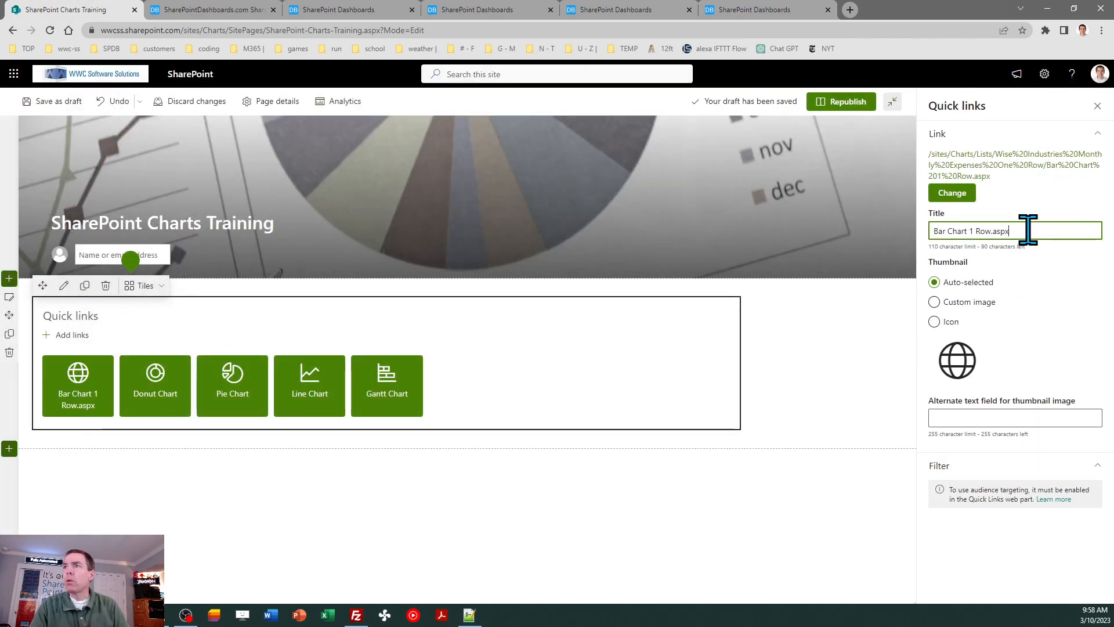
key(BackSpace)
key(BackSpace)
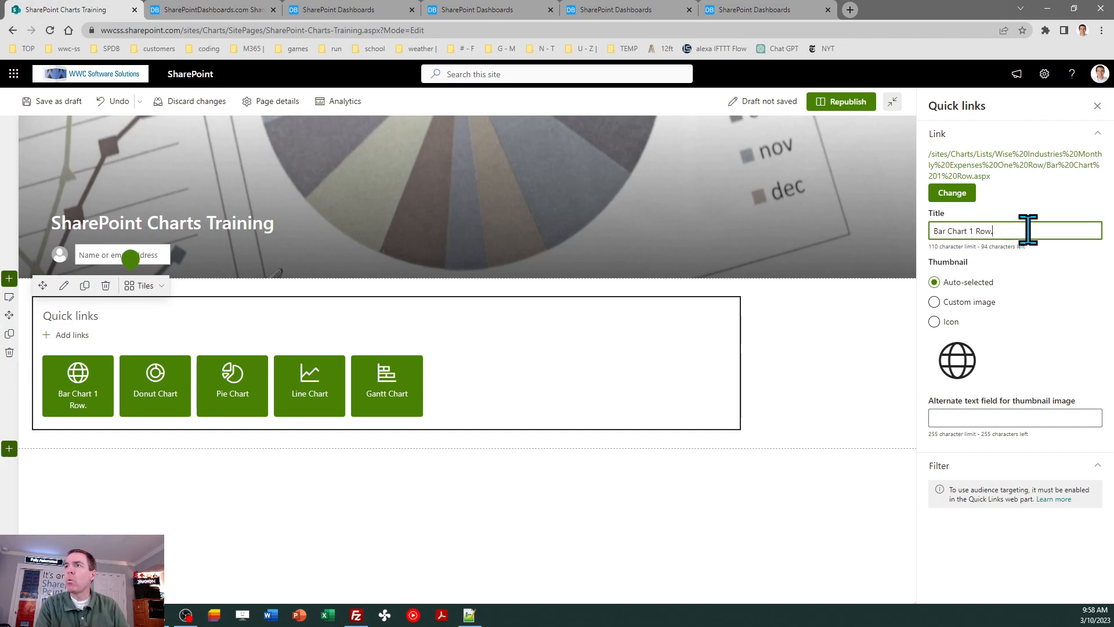
click(933, 321)
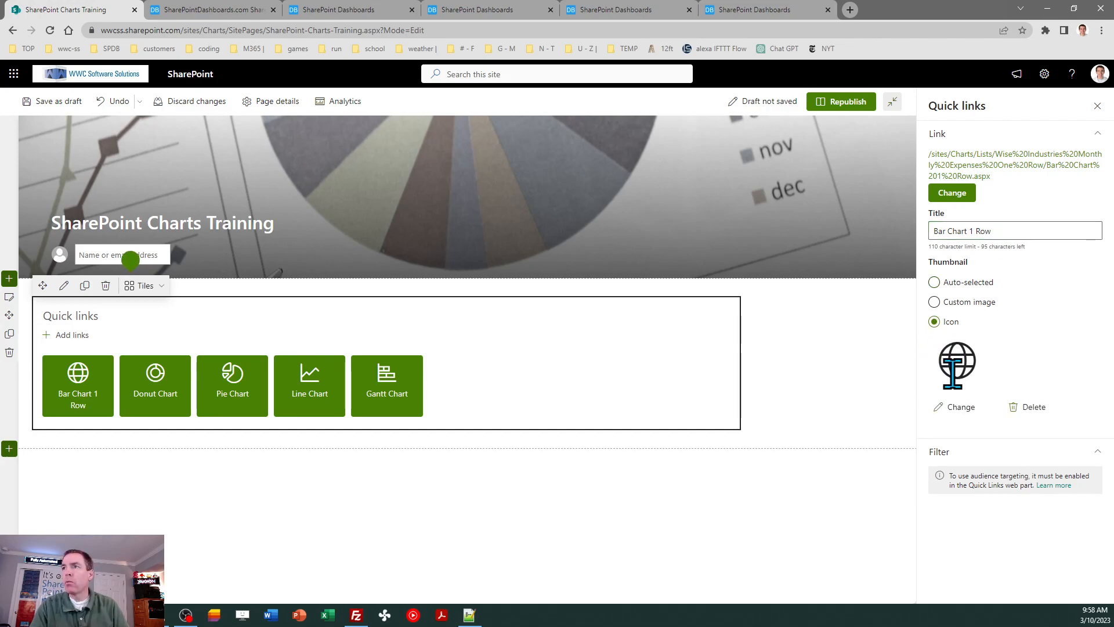
click(951, 409)
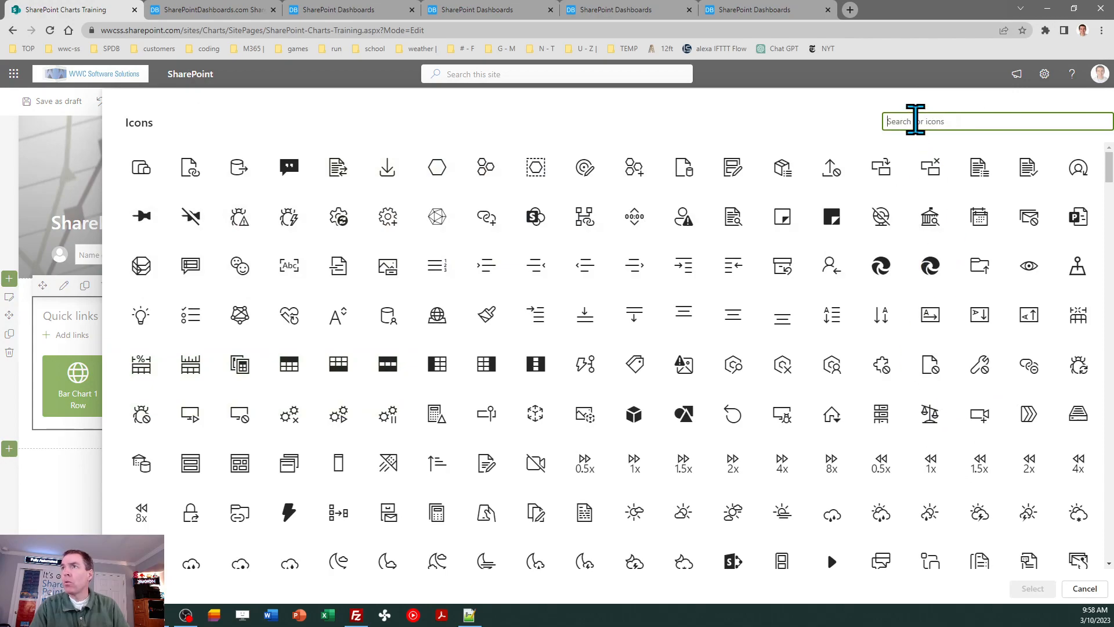
text(chart)
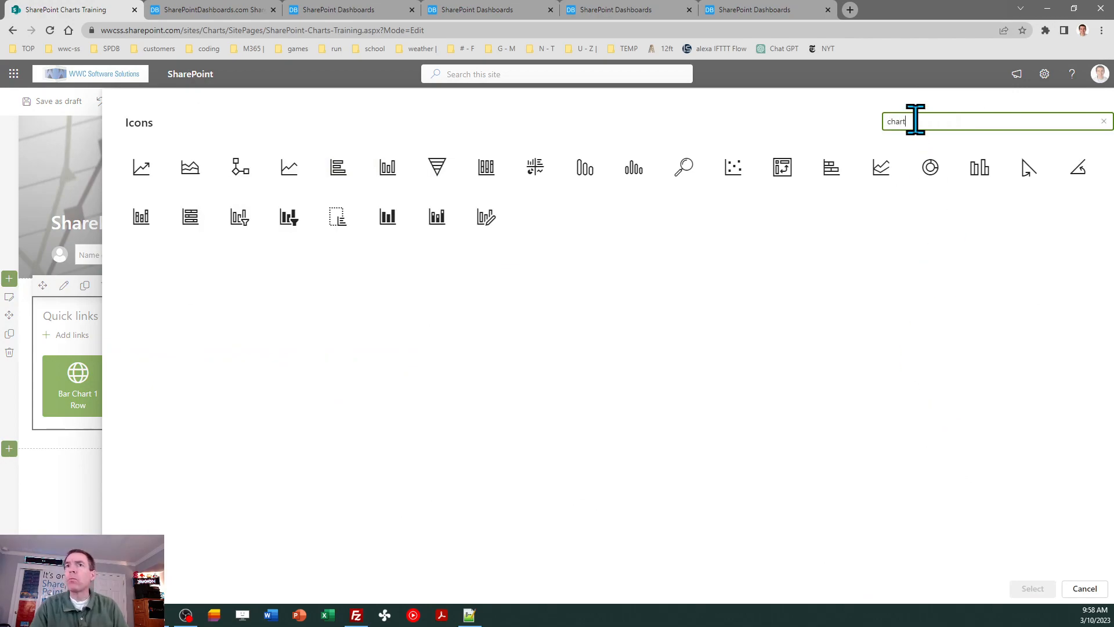
click(341, 173)
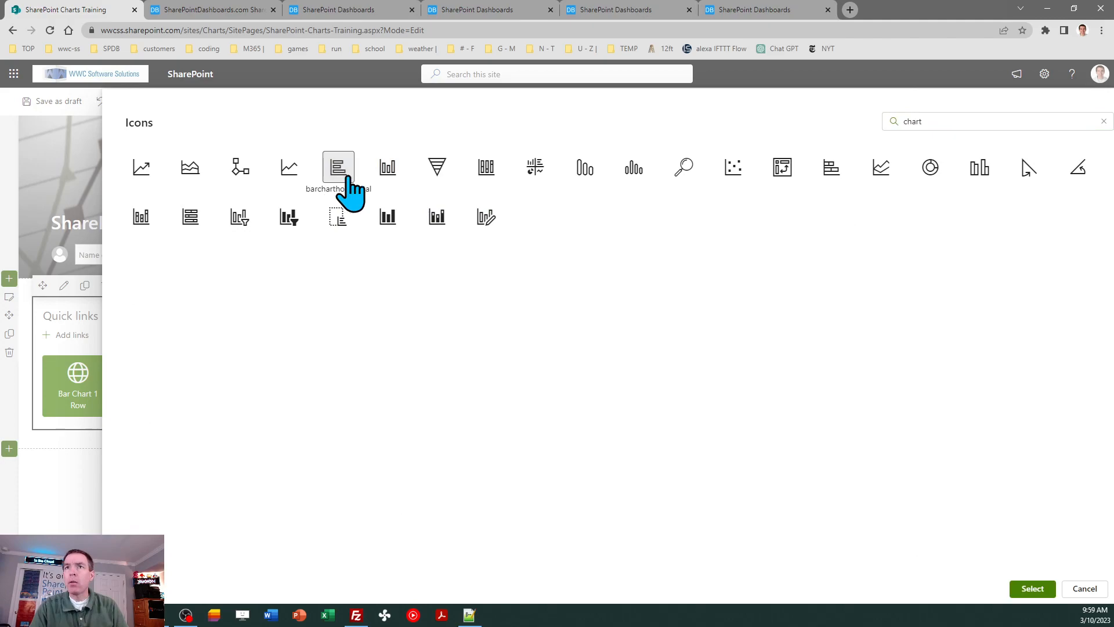
click(1031, 589)
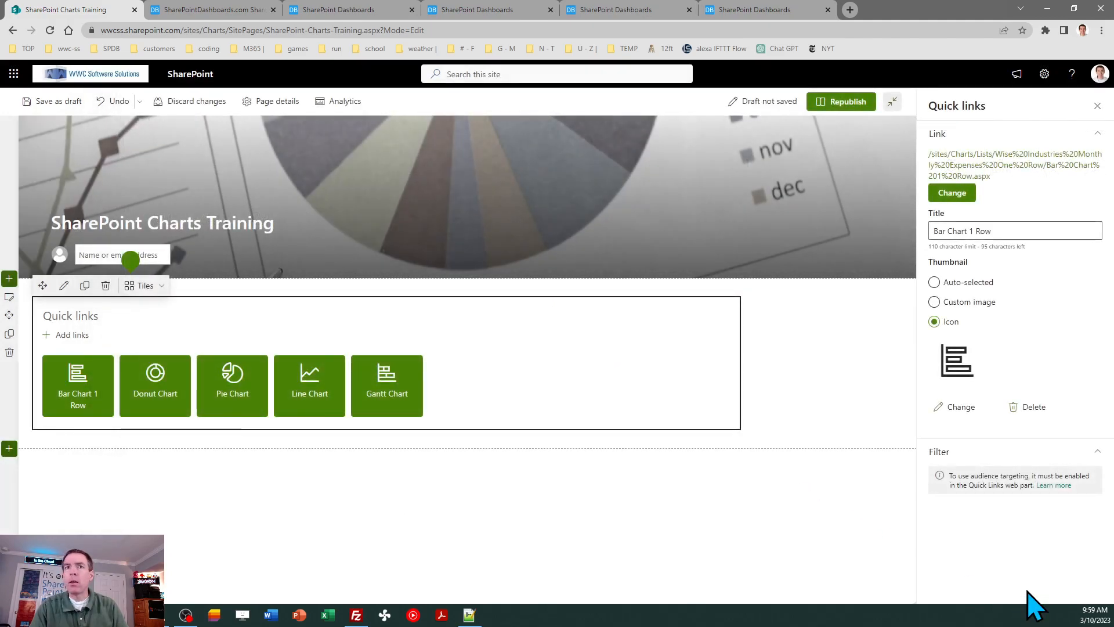
Step: Close the quick link settings, republish the home page, and open the list view through the new Bar Chart 1 Row tile
click(1097, 105)
click(1032, 105)
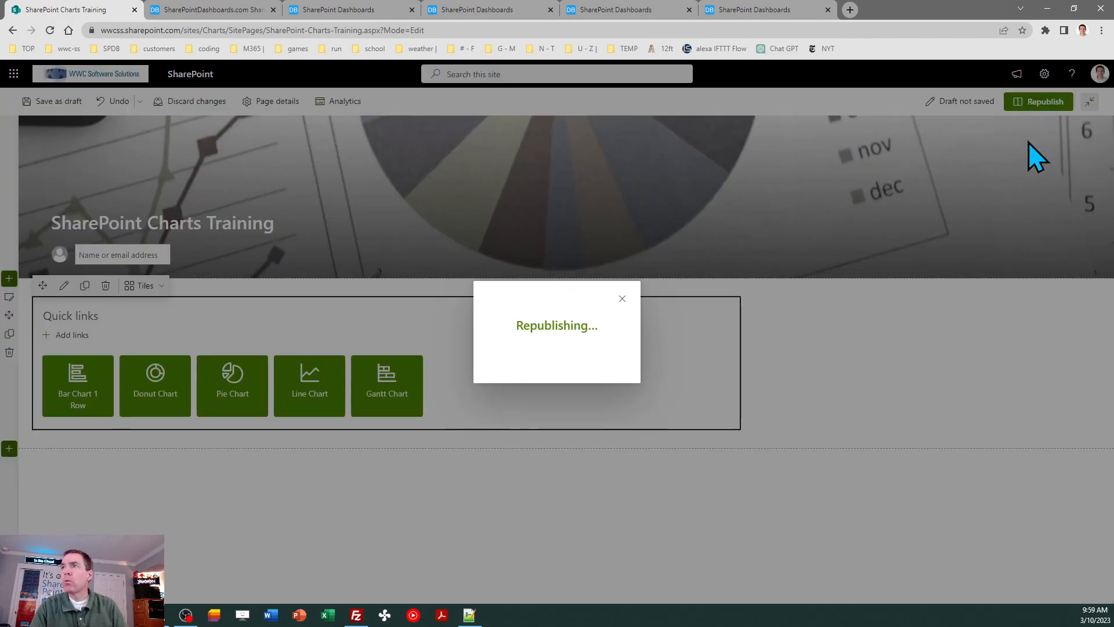
click(225, 376)
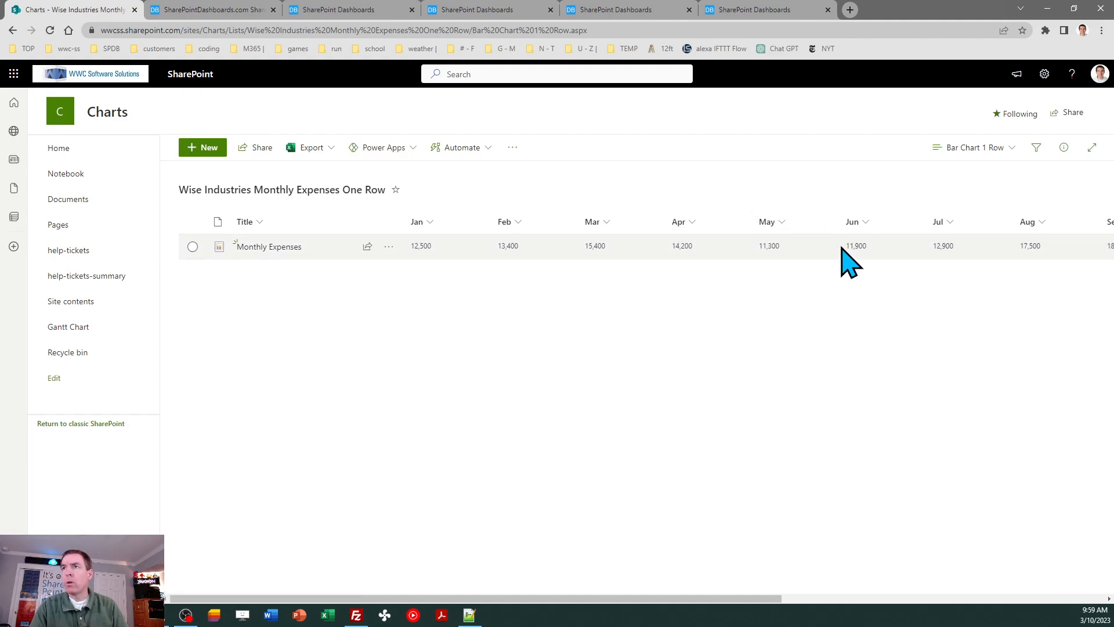
click(987, 149)
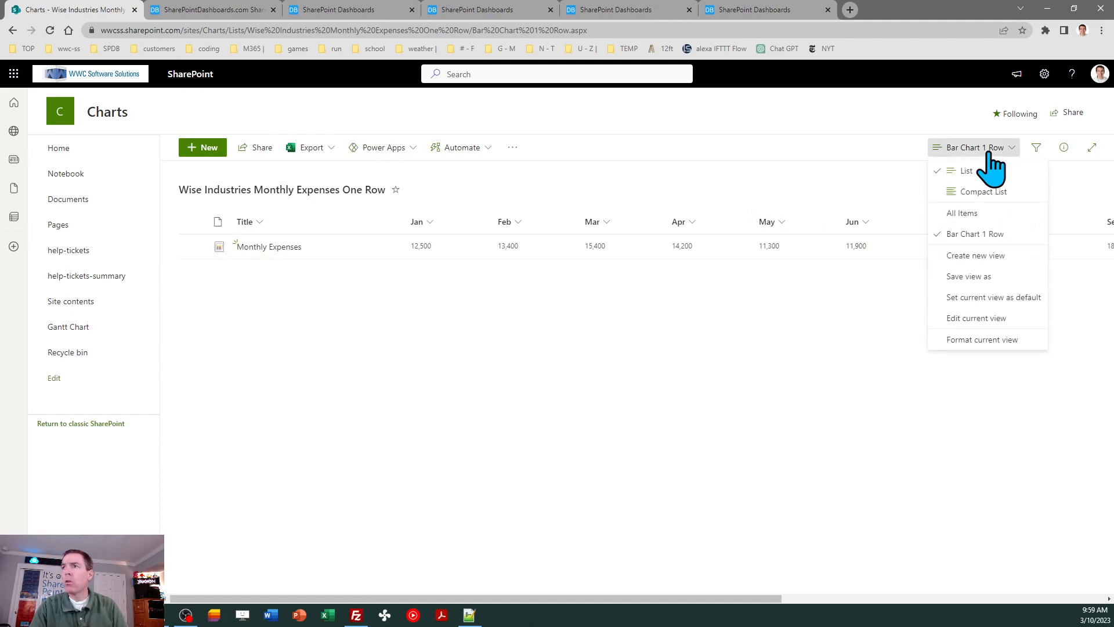
click(936, 409)
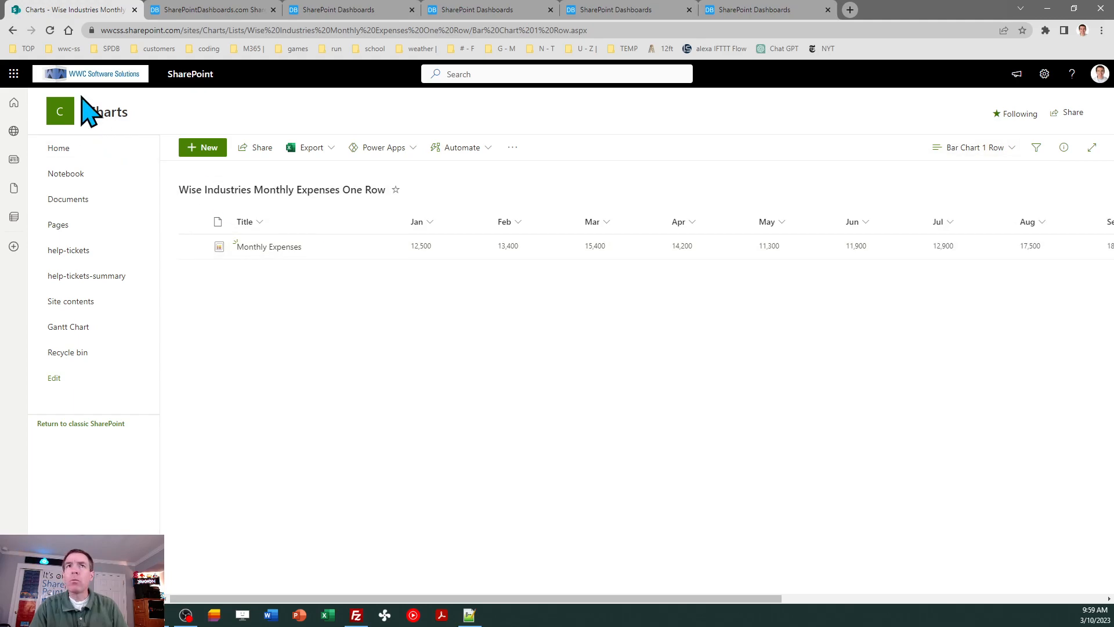
Step: Reload the Wise Industries Monthly Expenses One Row list and check its available views for the column chart view
click(49, 30)
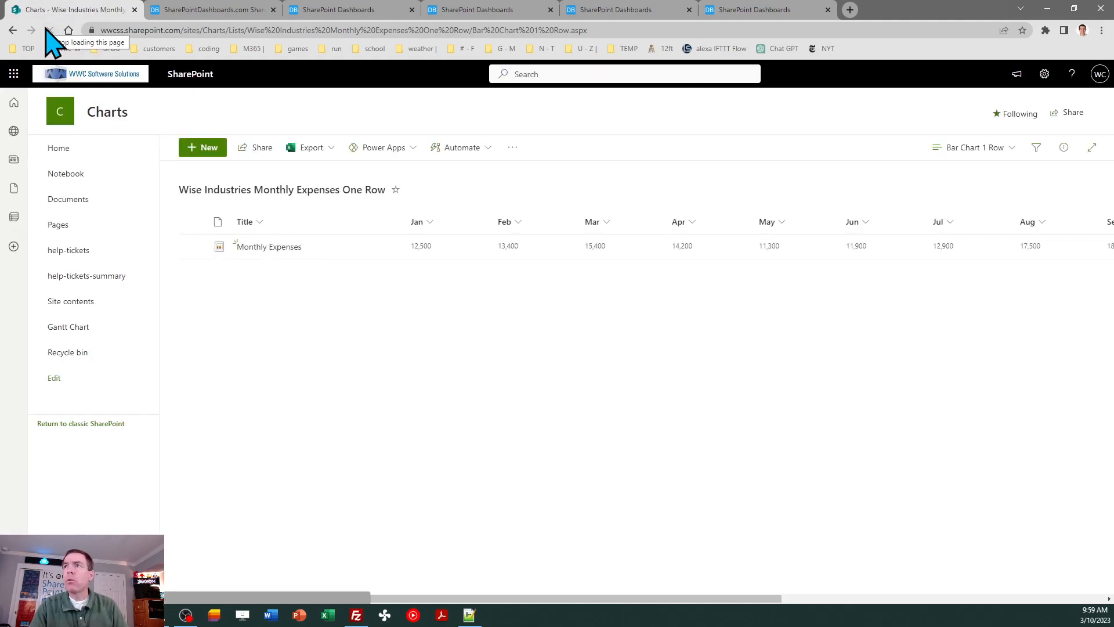
click(958, 152)
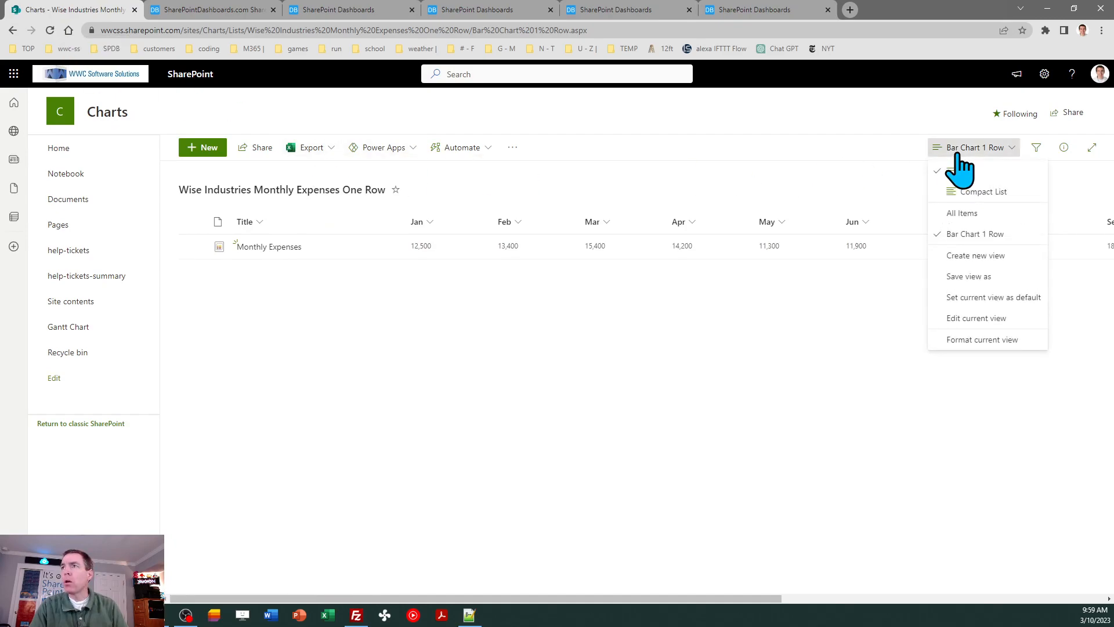
click(51, 29)
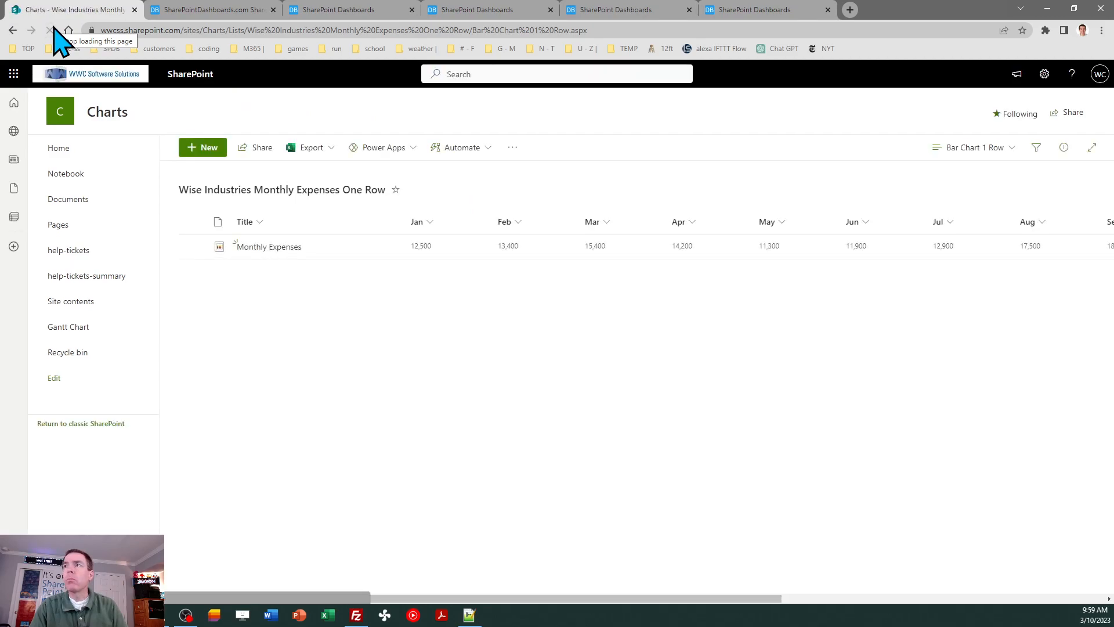
click(934, 149)
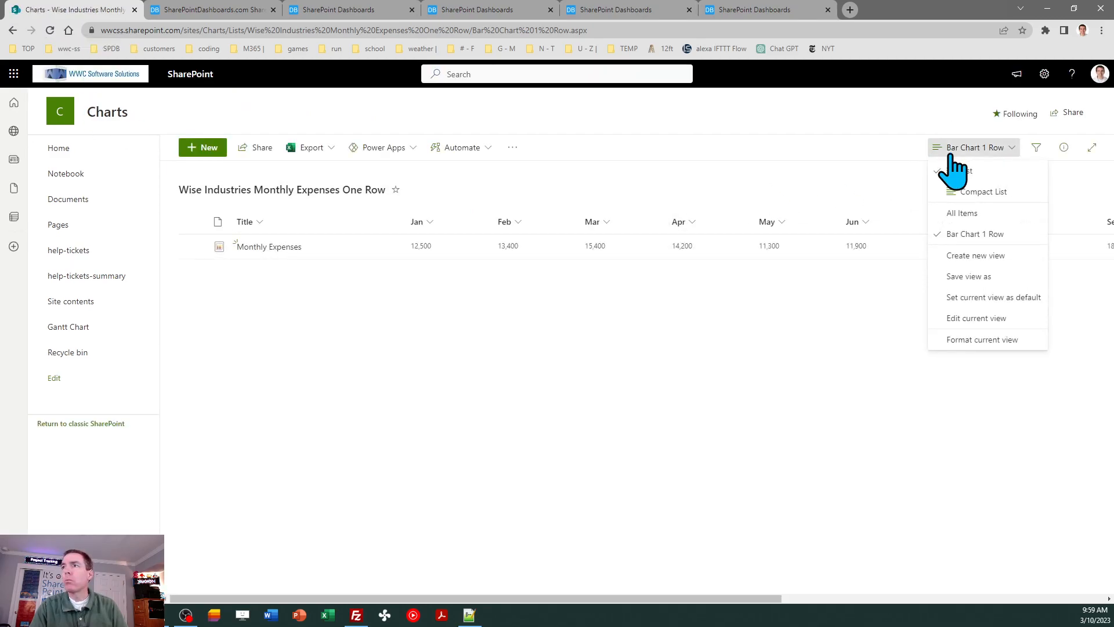
click(847, 355)
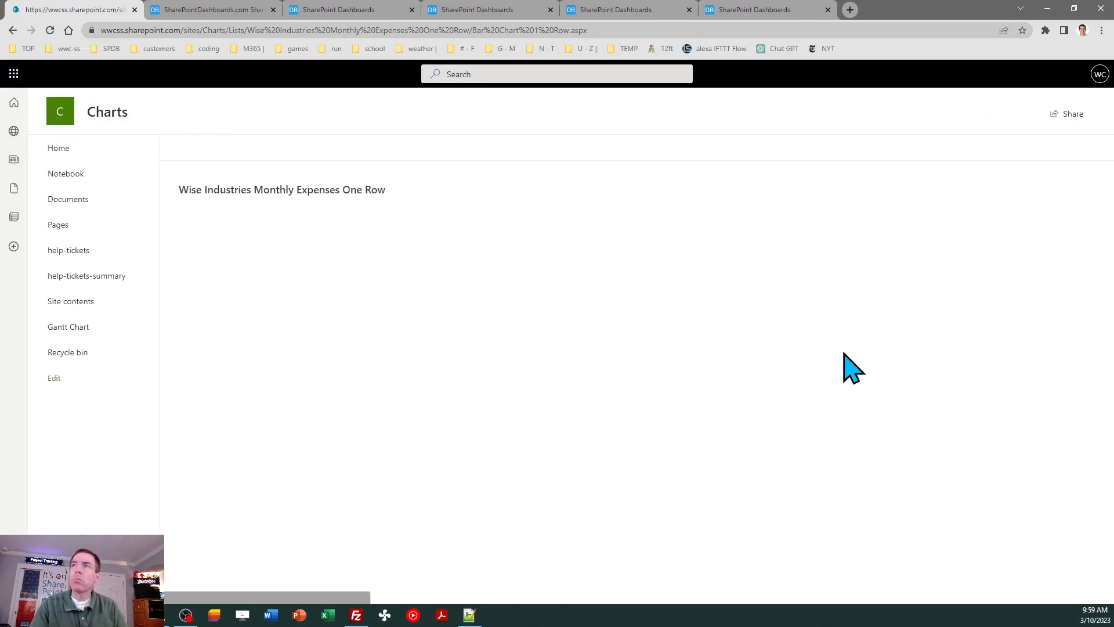
click(973, 150)
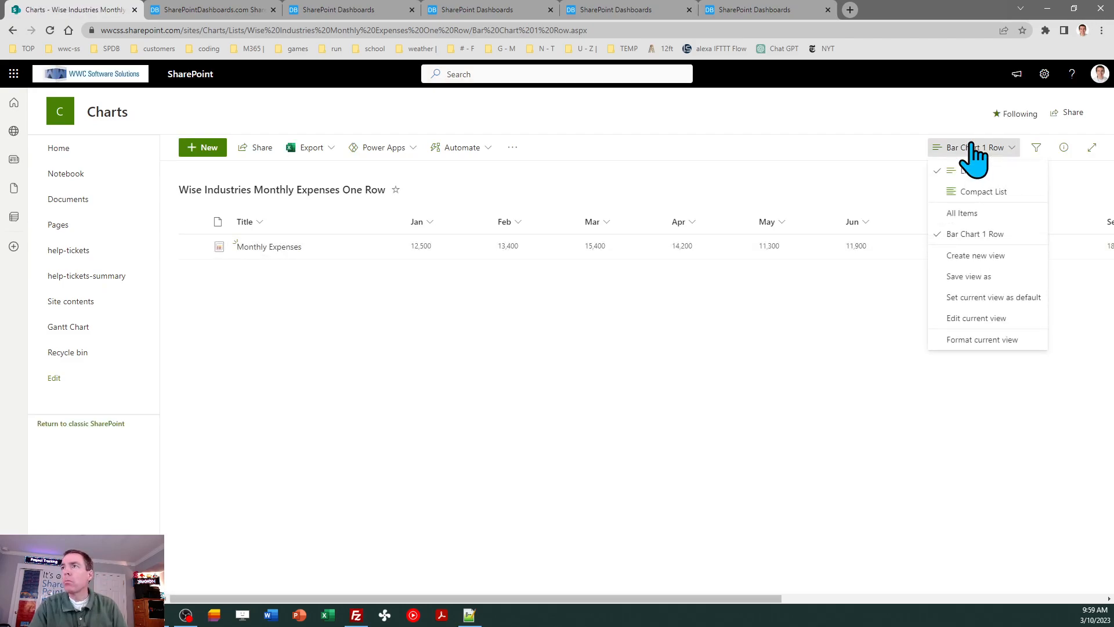
click(761, 353)
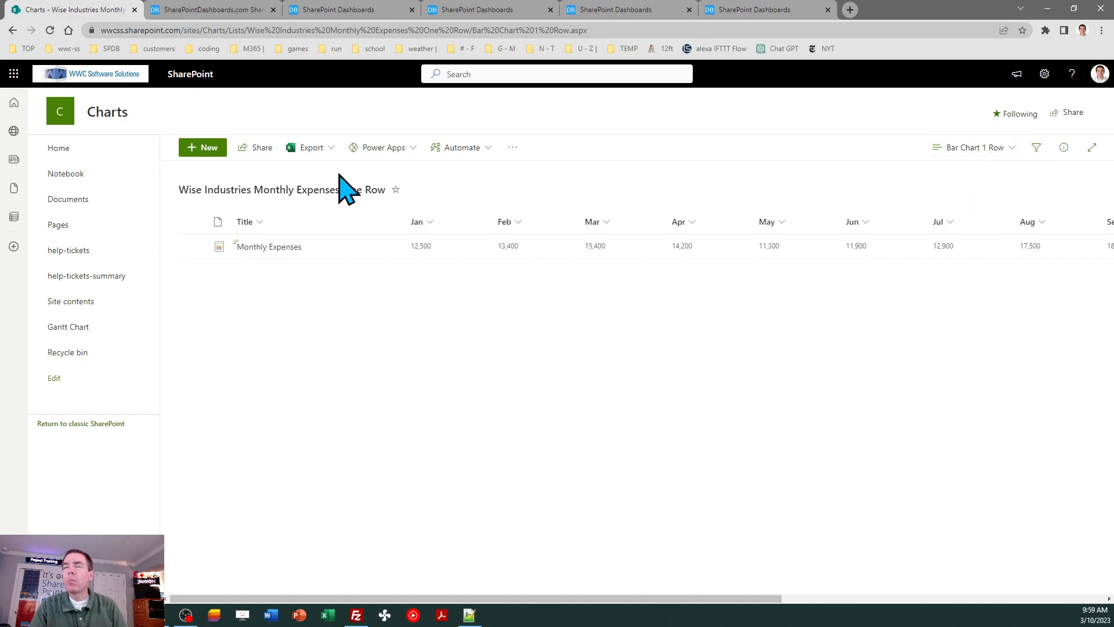
key(F5)
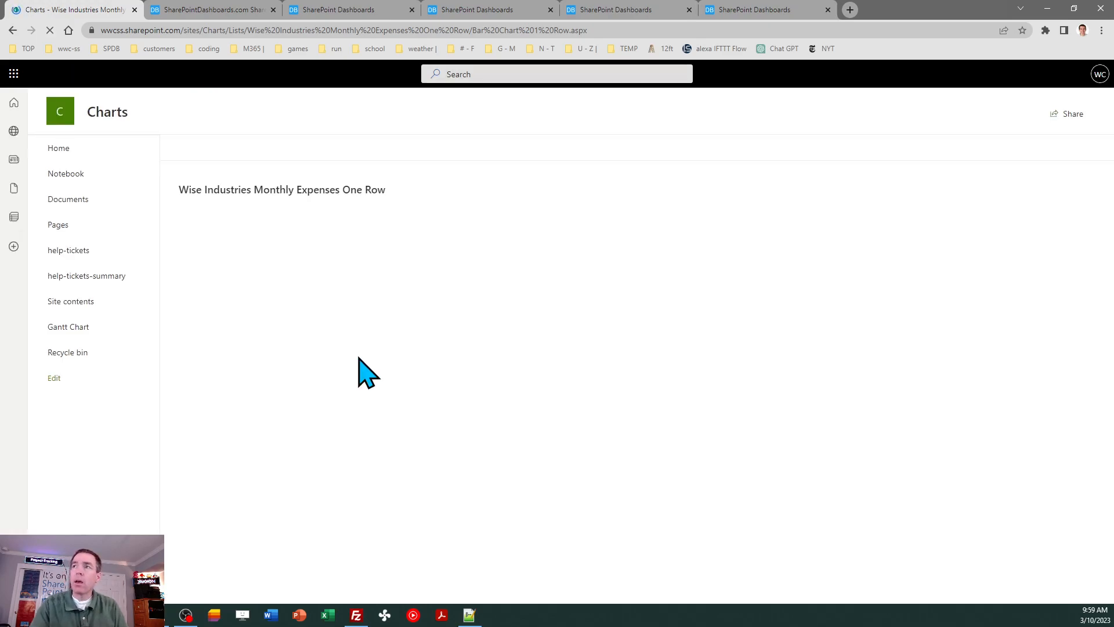
click(983, 147)
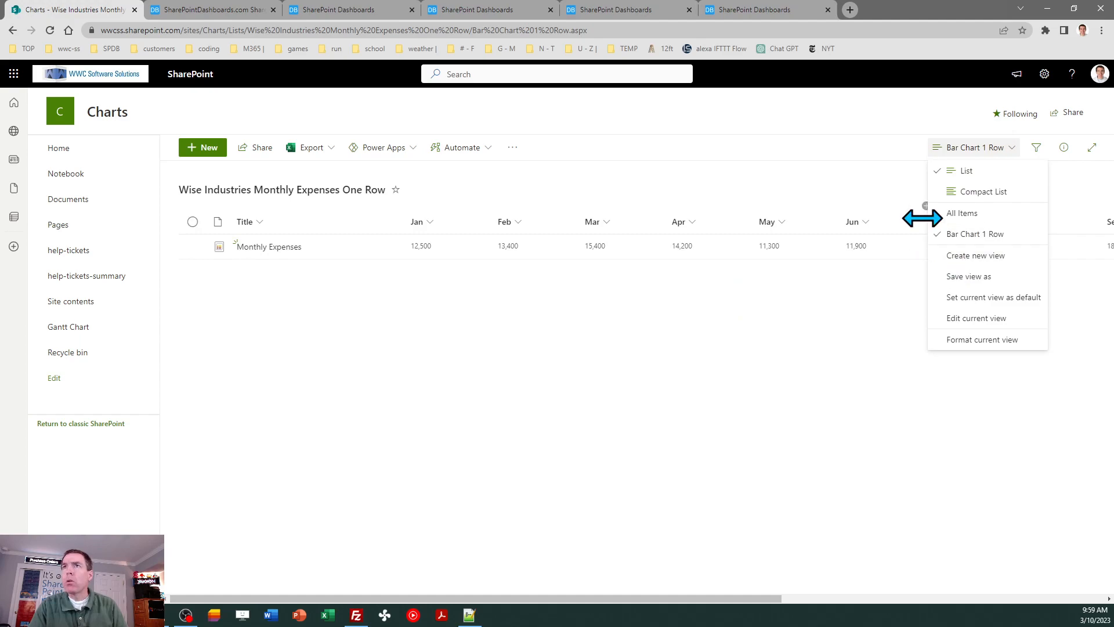
Step: Open the list's Col Chart 1 Row view by changing "Bar" to "Col" in the page's web address
click(540, 30)
click(593, 29)
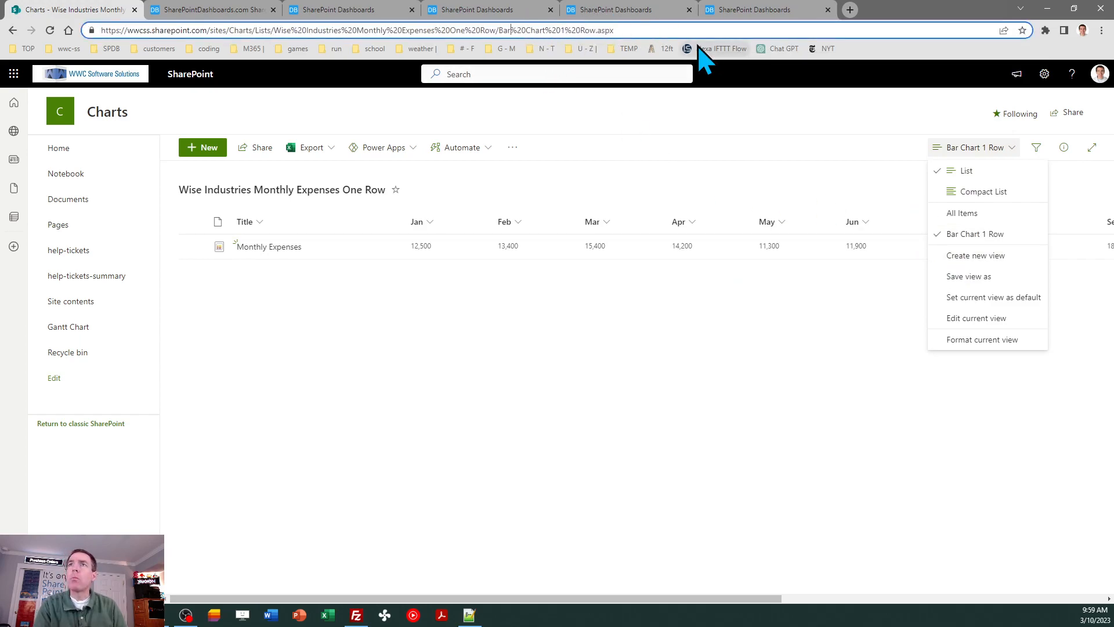
key(BackSpace)
key(BackSpace)
key(Delete)
text(Col)
key(Return)
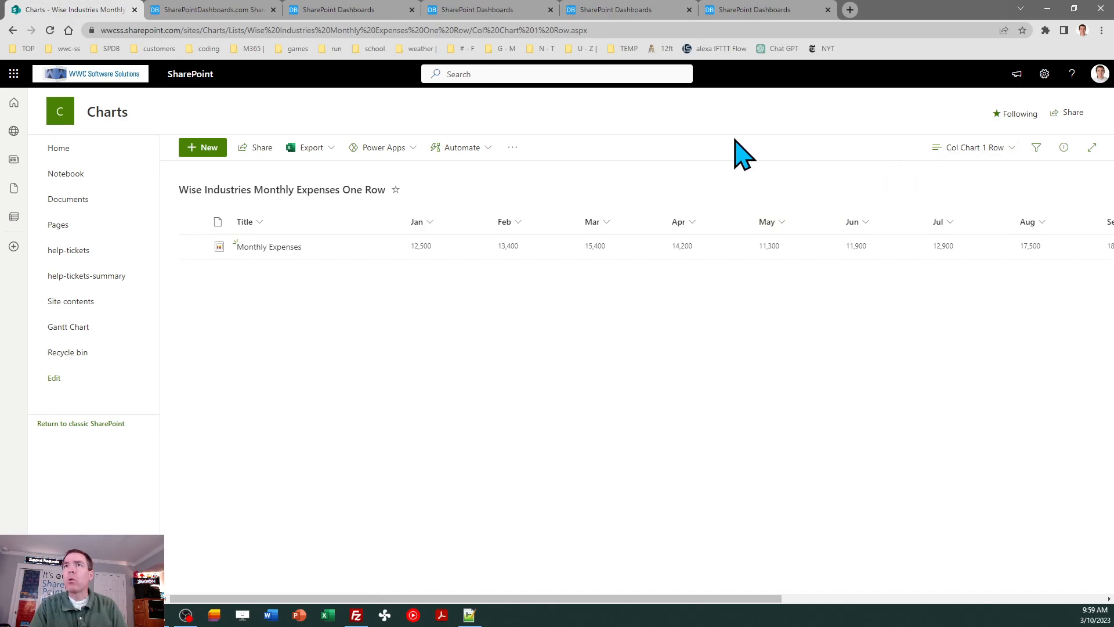
Step: Copy the web address of the Col Chart 1 Row view and open the Charts site home page for editing
click(631, 29)
key(ctrl+c)
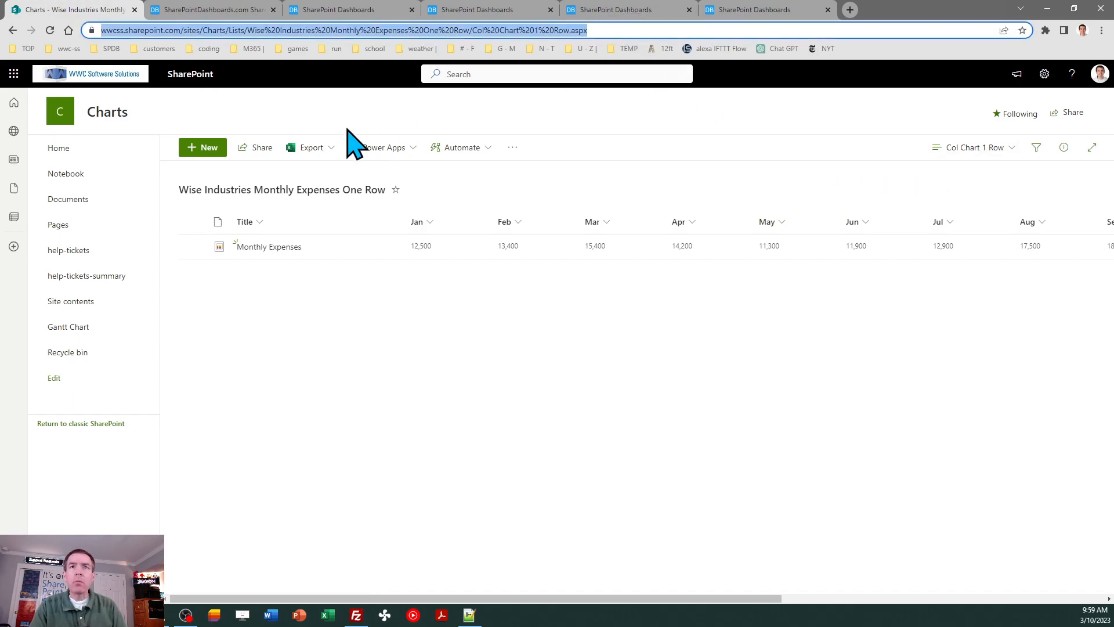
click(60, 152)
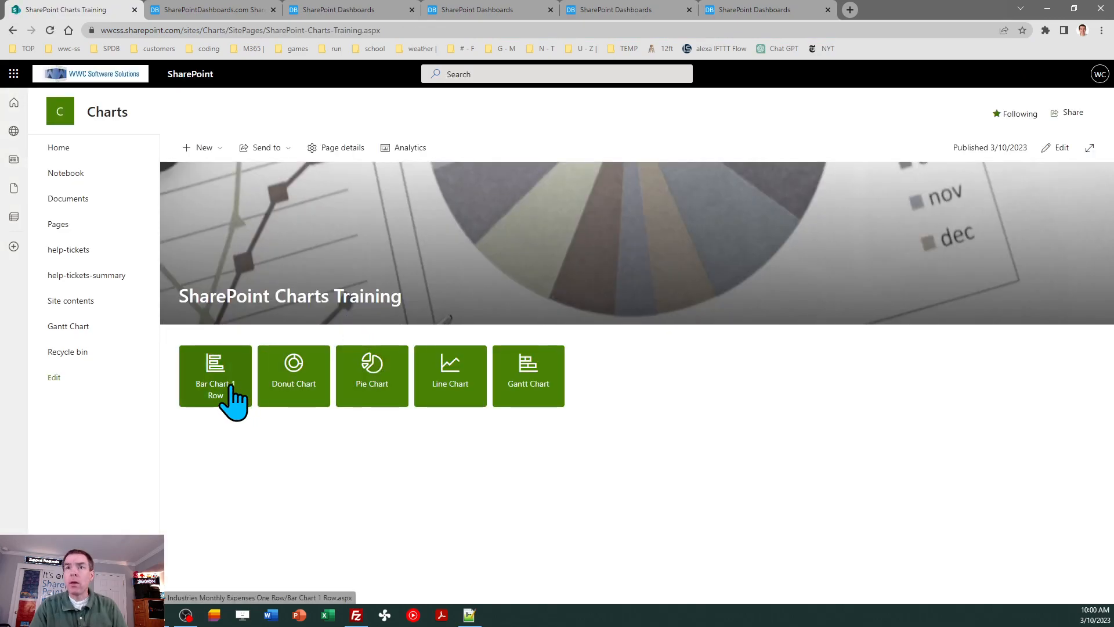
click(1053, 152)
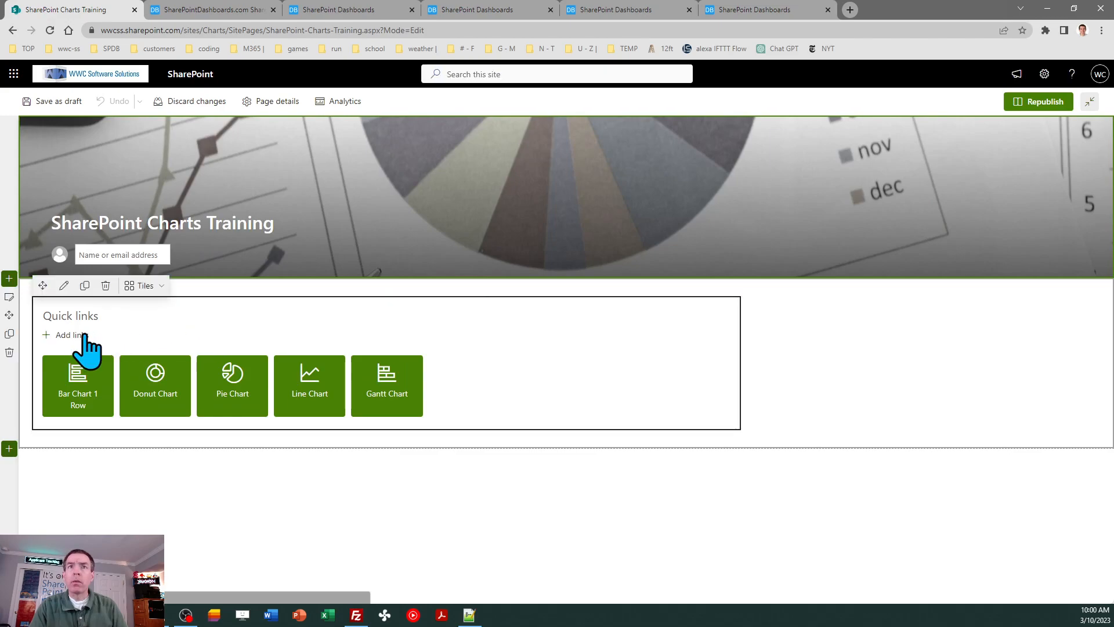
Step: Add a new link to the Quick links web part from the copied Col Chart 1 Row view address
click(65, 335)
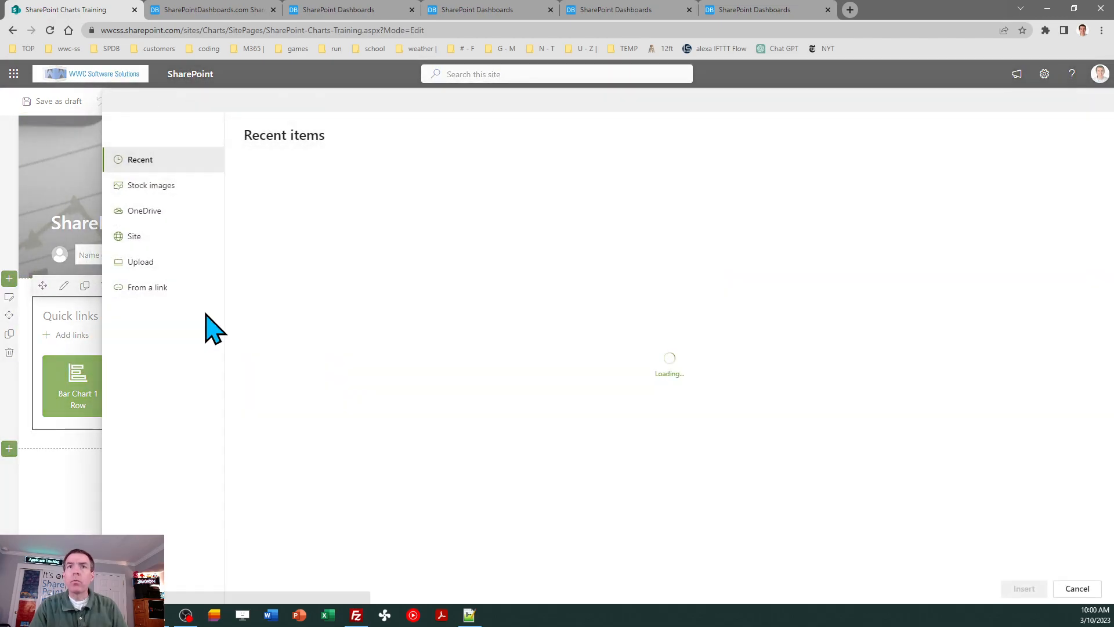
click(146, 288)
key(ctrl+v)
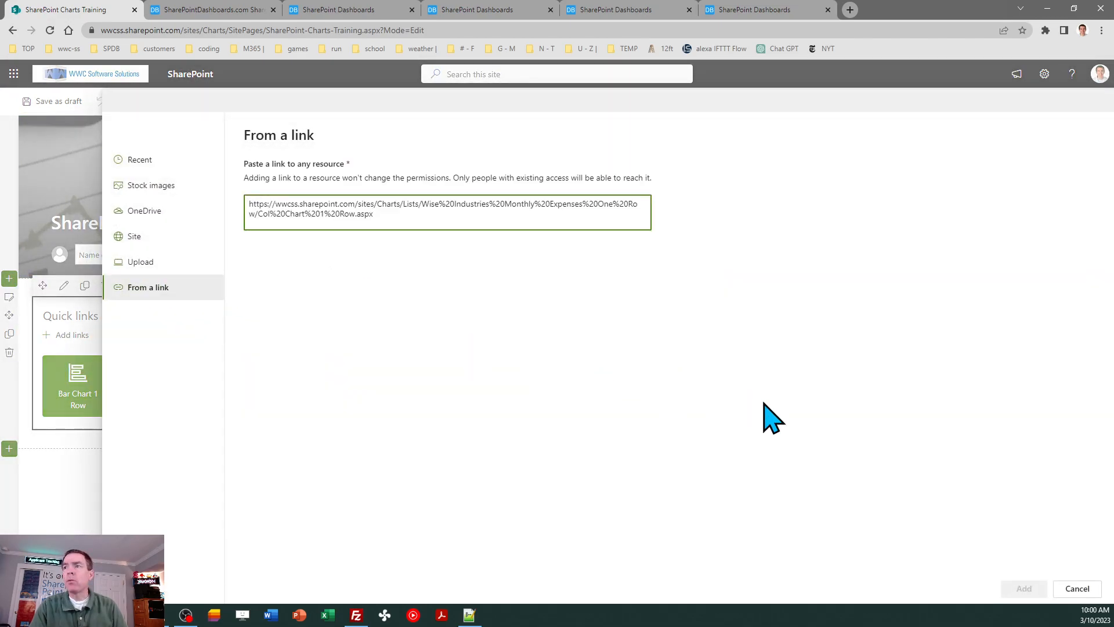
click(1023, 588)
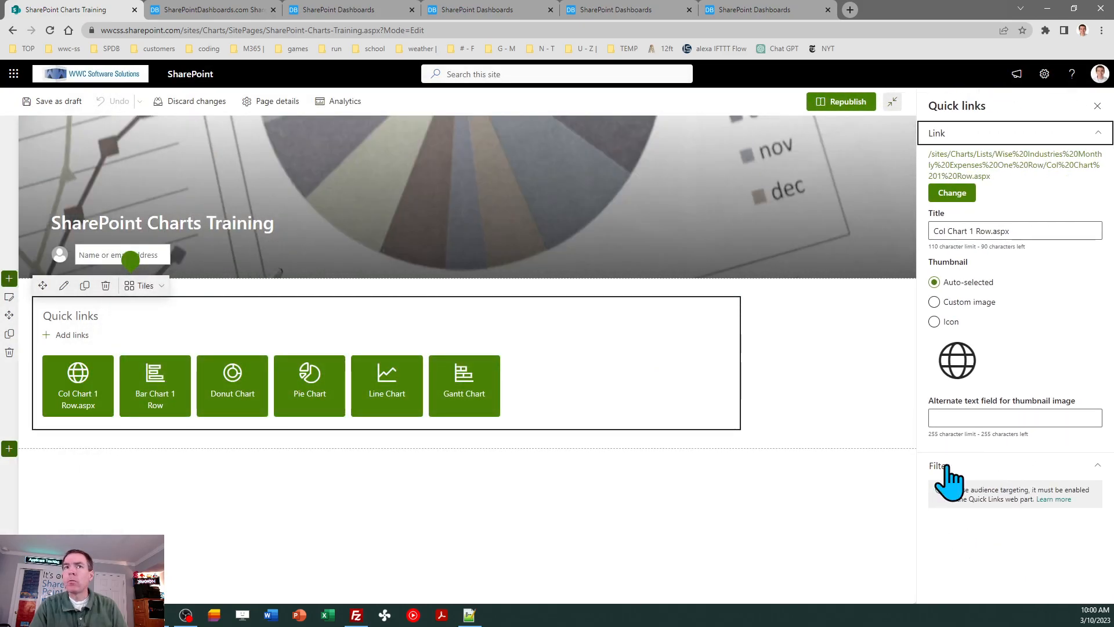
Step: Remove the .aspx extension from the new quick link's title so it reads "Col Chart 1 Row"
click(1020, 231)
key(BackSpace)
key(BackSpace)
key(BackSpace)
key(BackSpace)
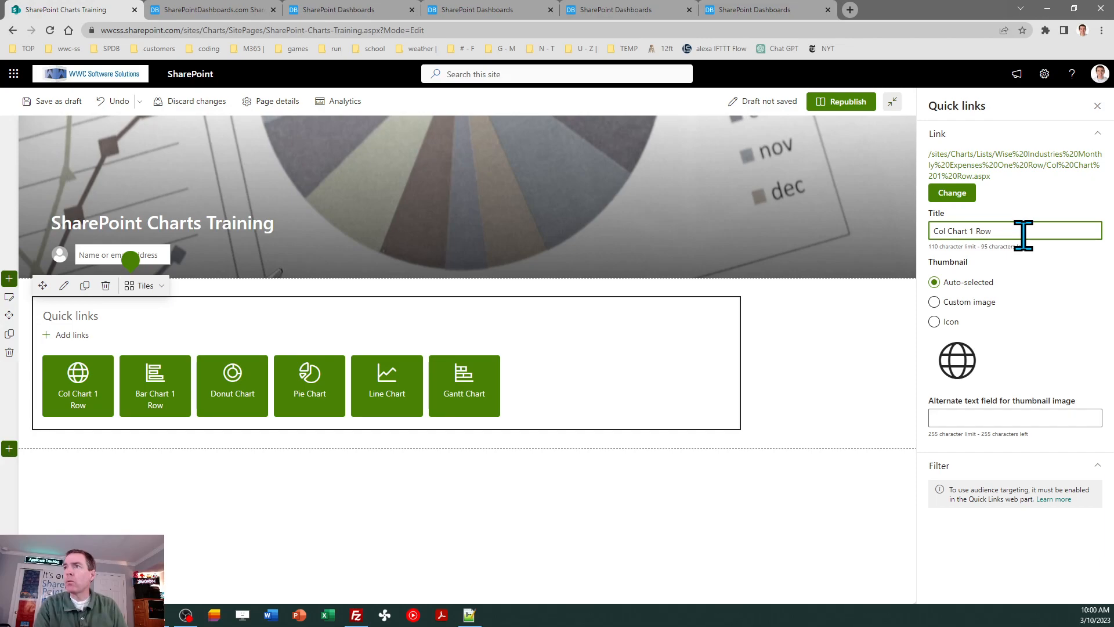
Step: Give the Col Chart 1 Row link the filled vertical bar chart icon, found by searching for "chart"
click(934, 323)
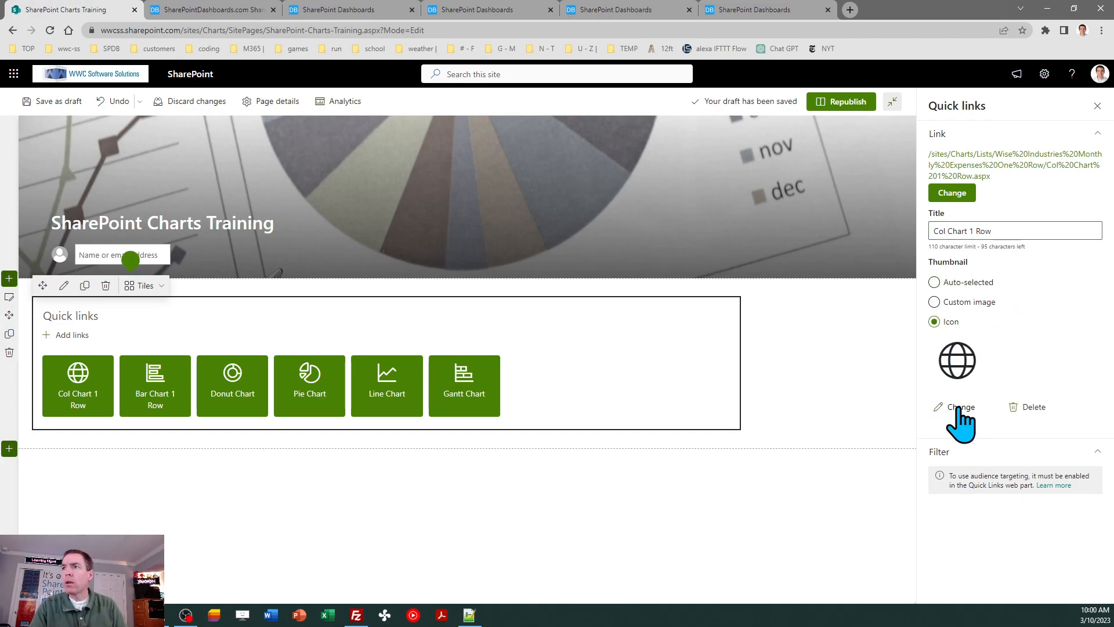
click(958, 408)
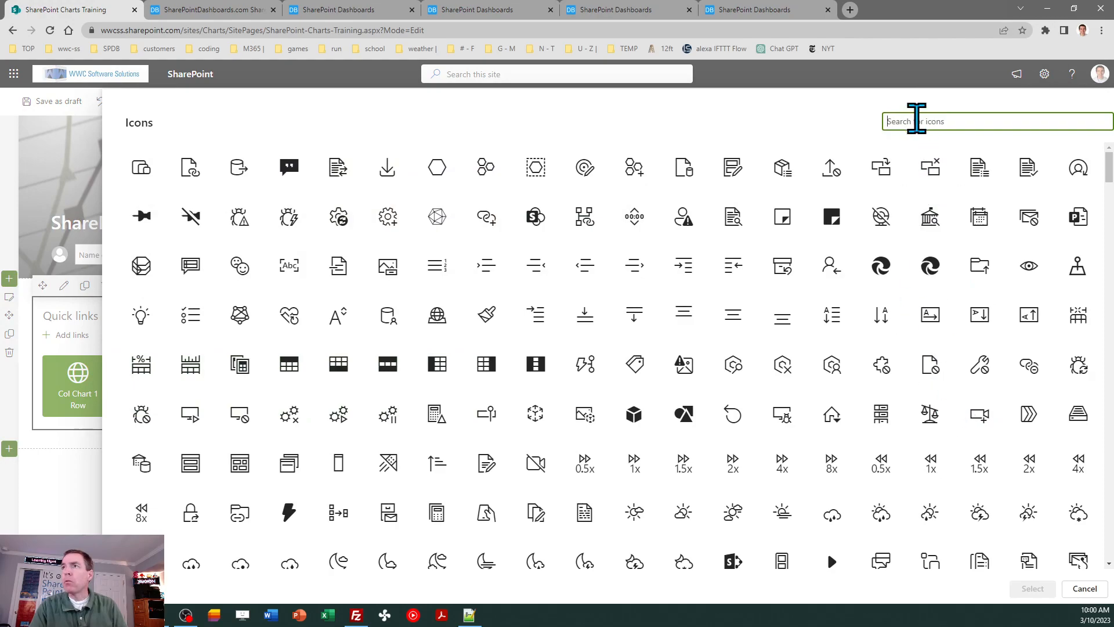
text(chart)
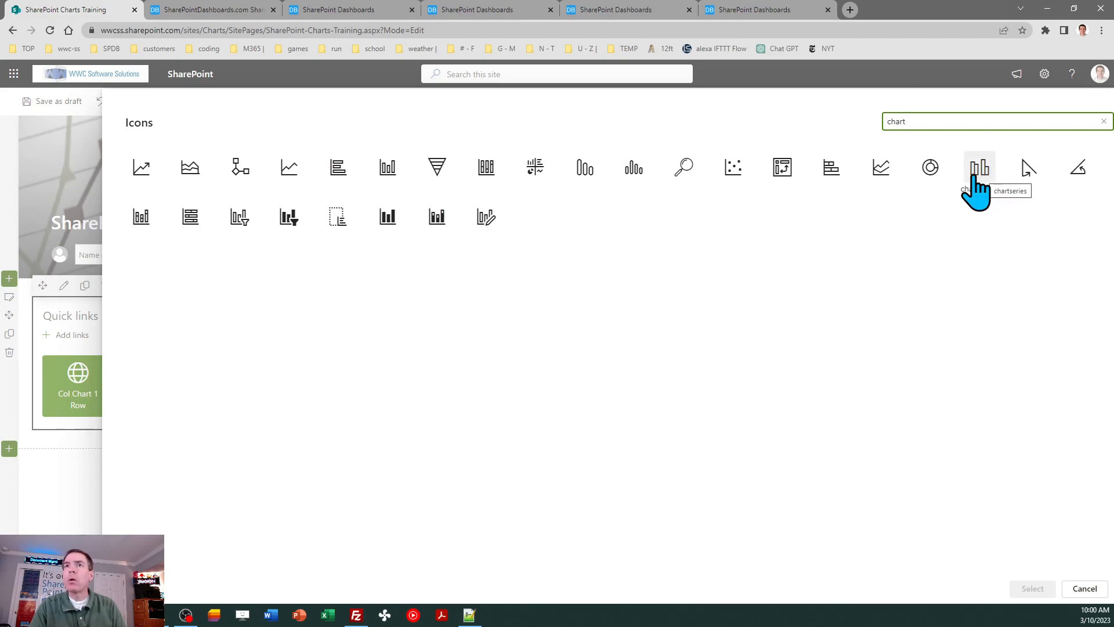
click(387, 220)
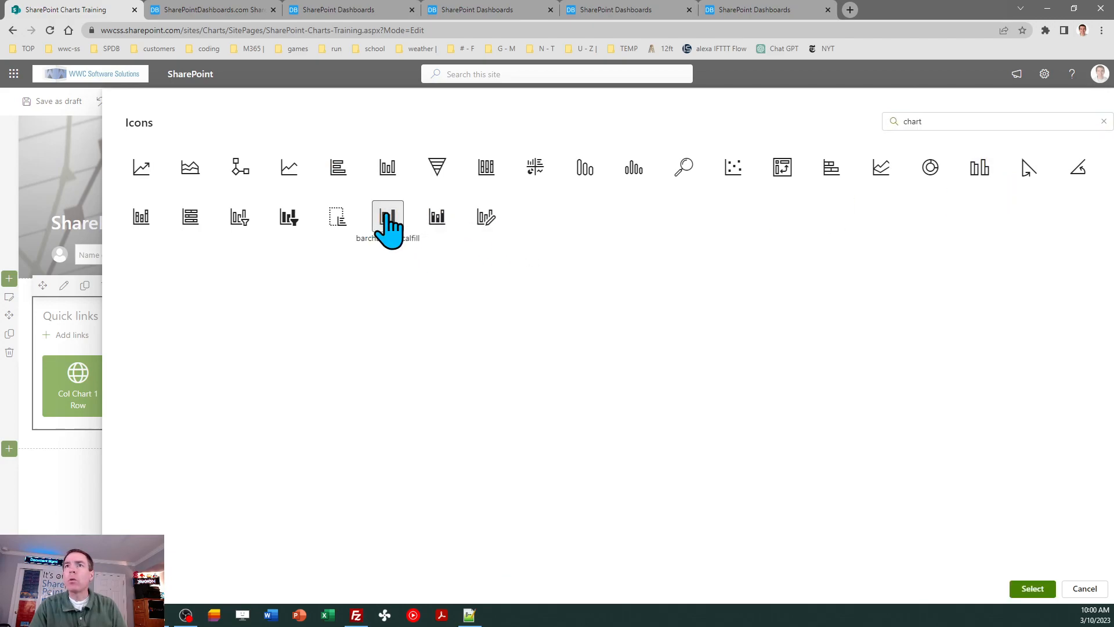
click(1032, 589)
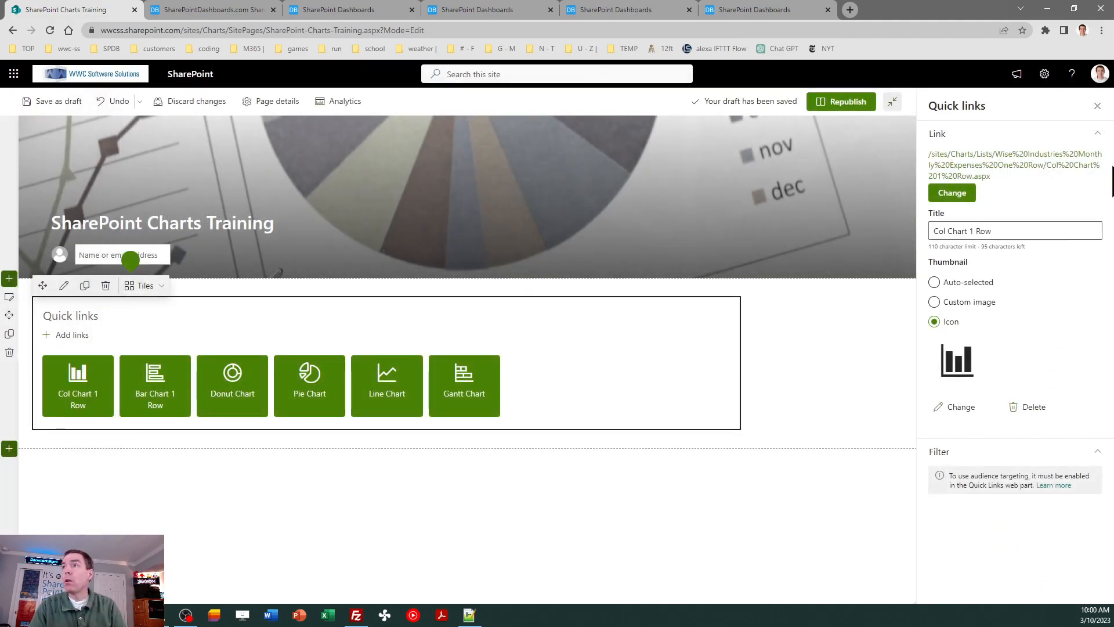
Step: Close the quick link settings, republish the home page, and open the Bar Chart 1 Row tile
click(1097, 106)
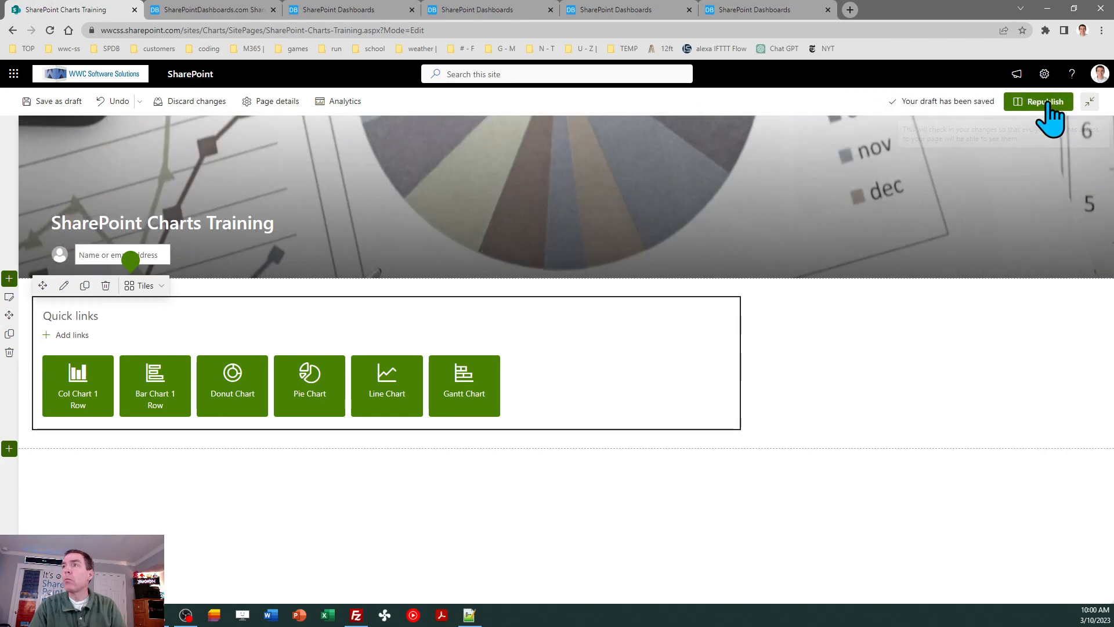
click(1047, 104)
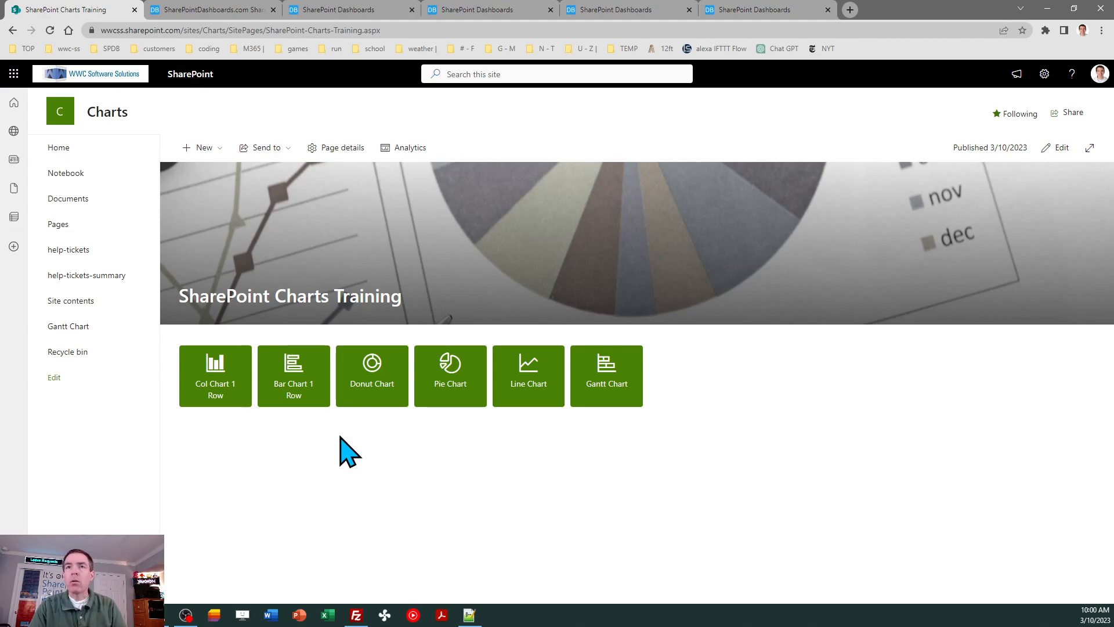
click(301, 376)
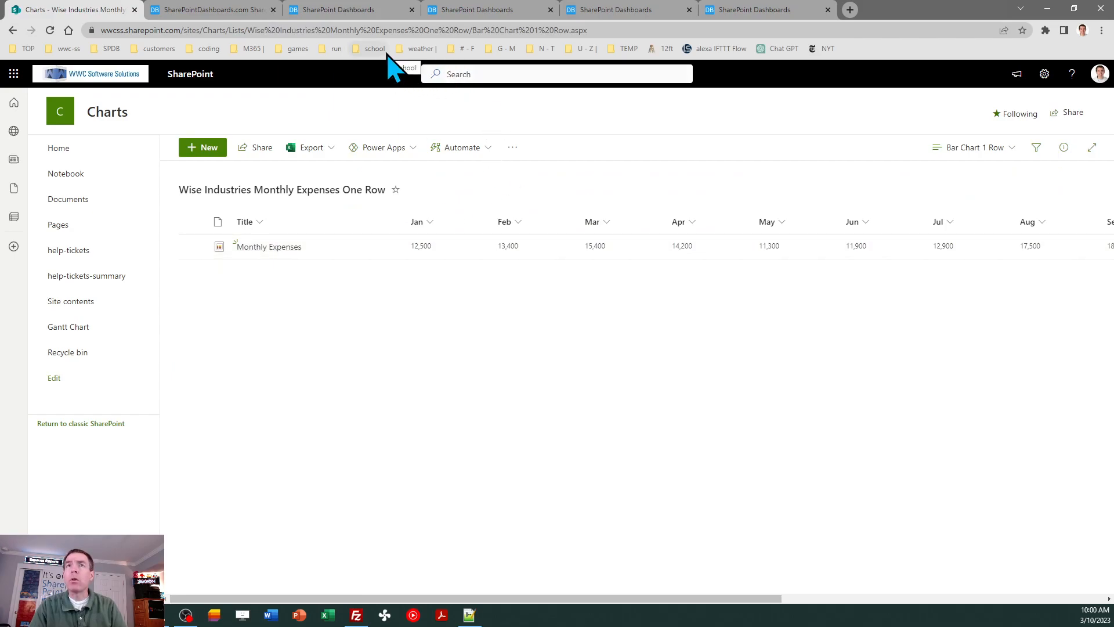
Step: Open the Chart / Bars (1 Row) template in SharePoint Dashboard Maker Pro, preview Themes 2 through 7, and return to Theme 1
click(229, 10)
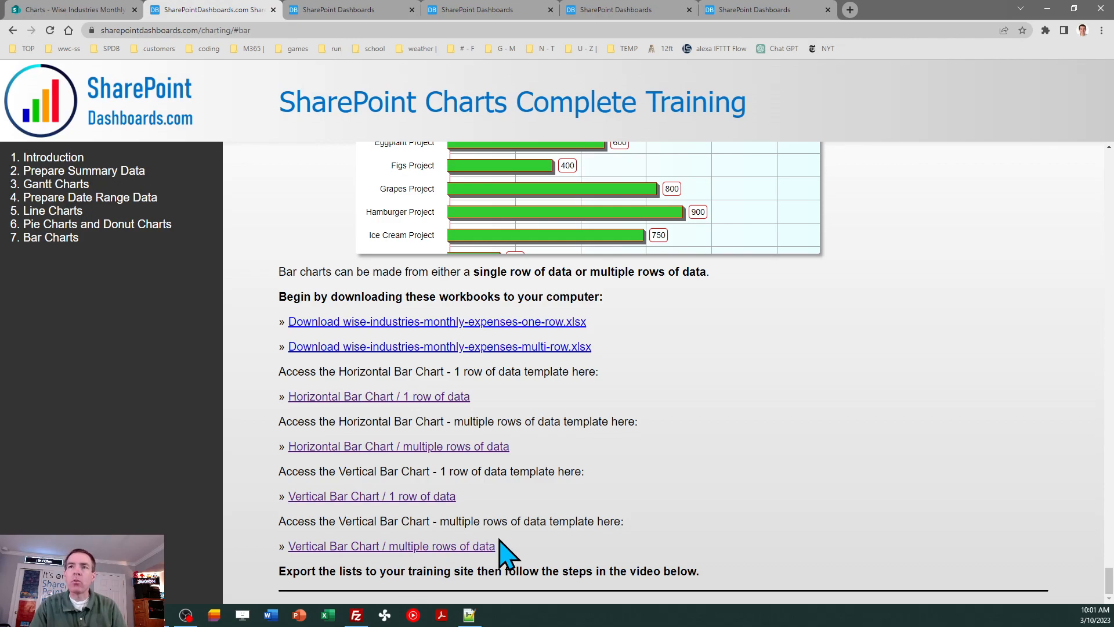
click(355, 11)
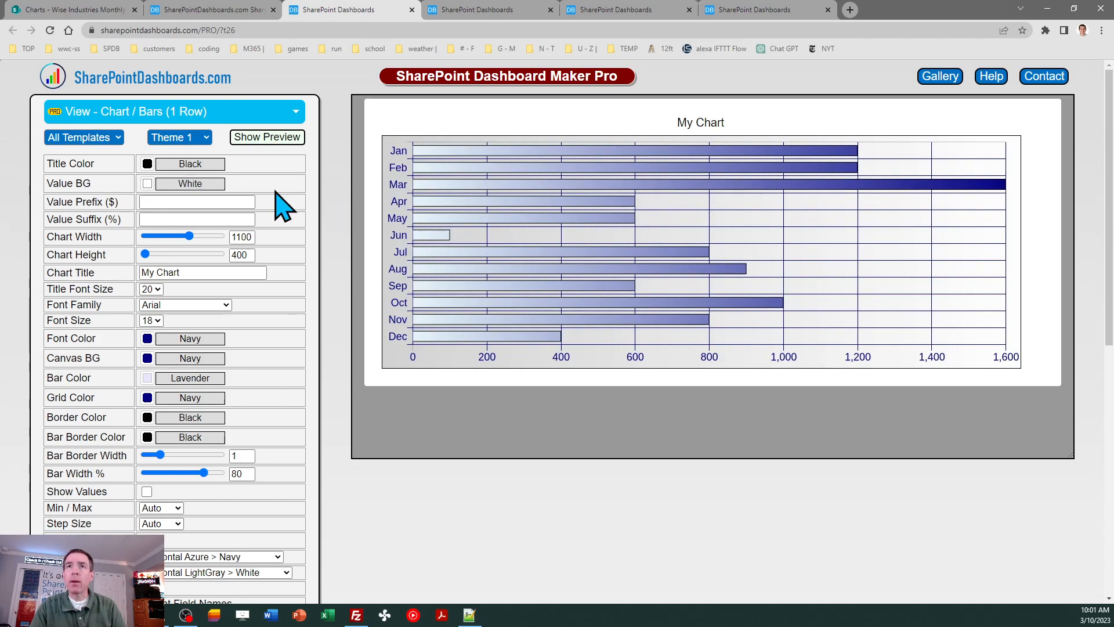
click(201, 139)
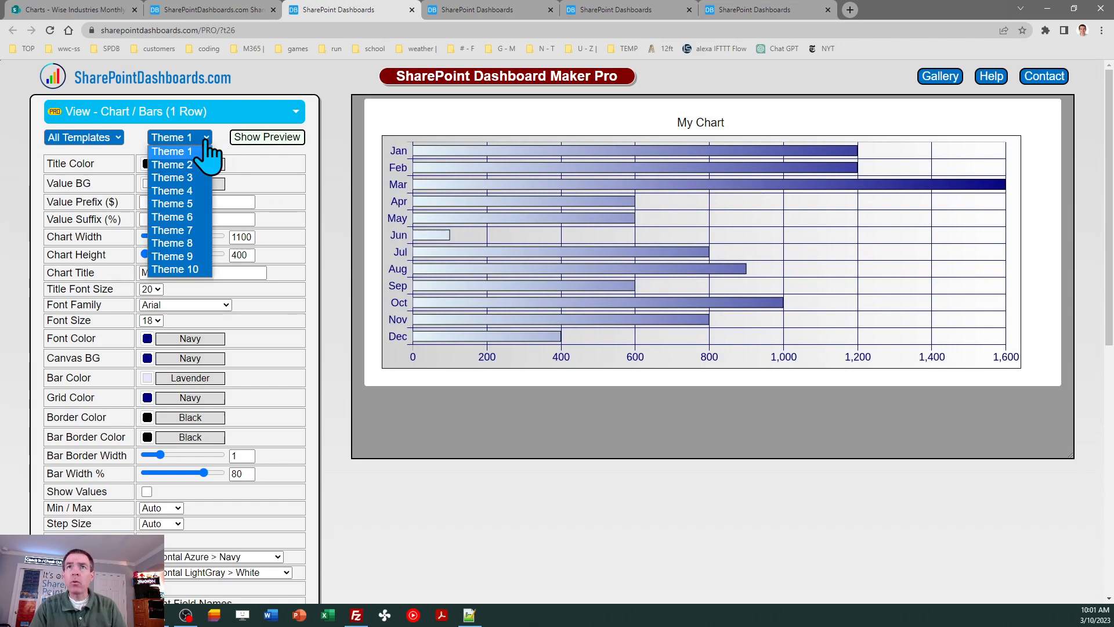
click(199, 166)
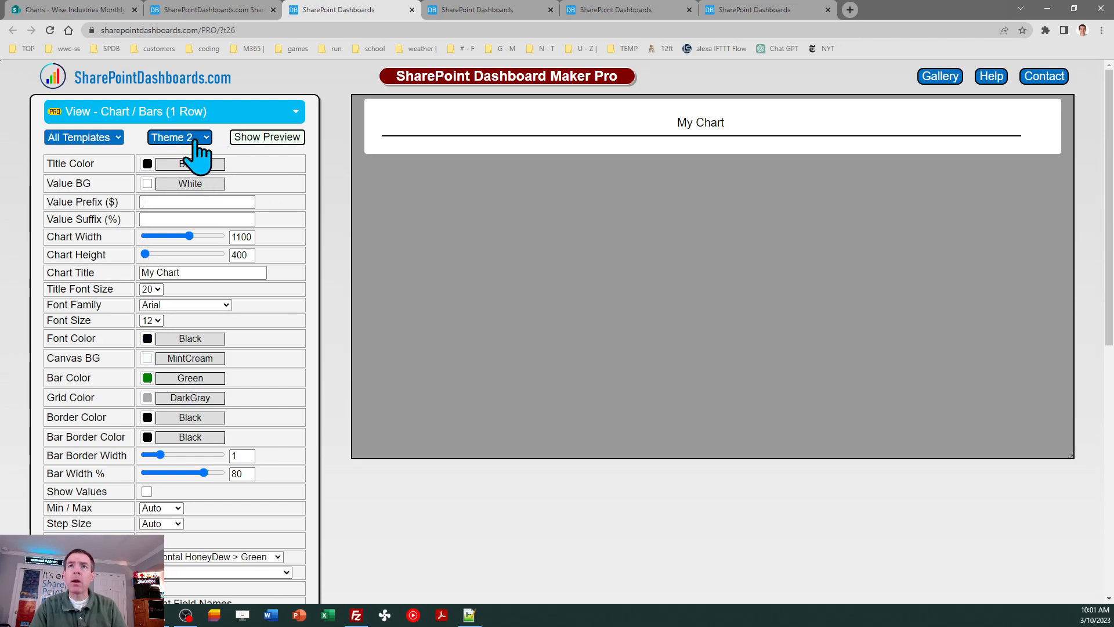
click(198, 152)
click(192, 176)
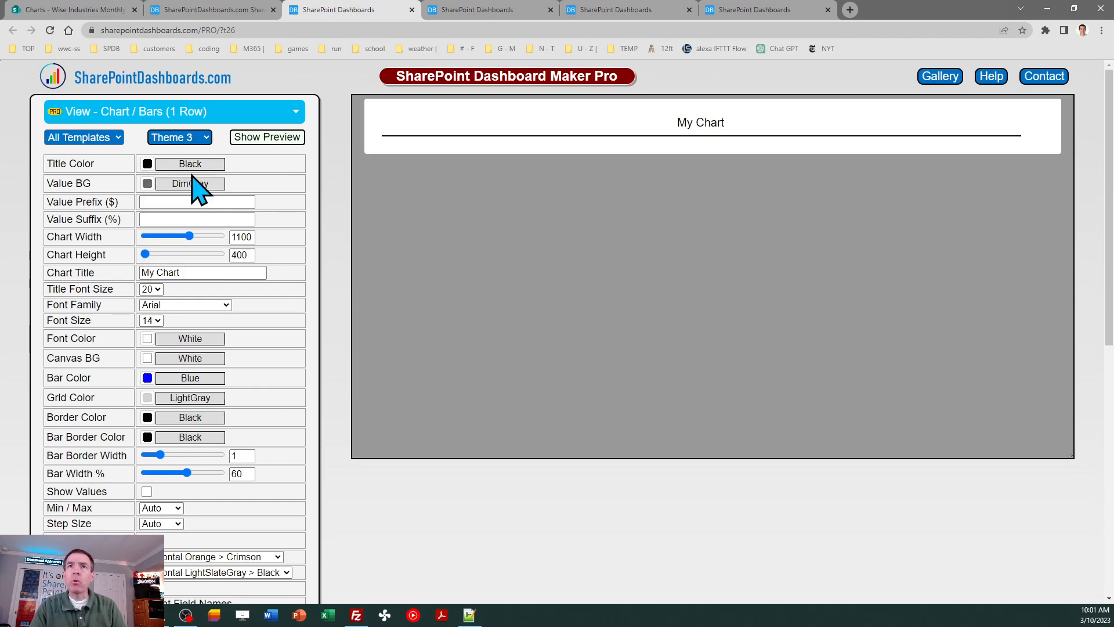
click(193, 155)
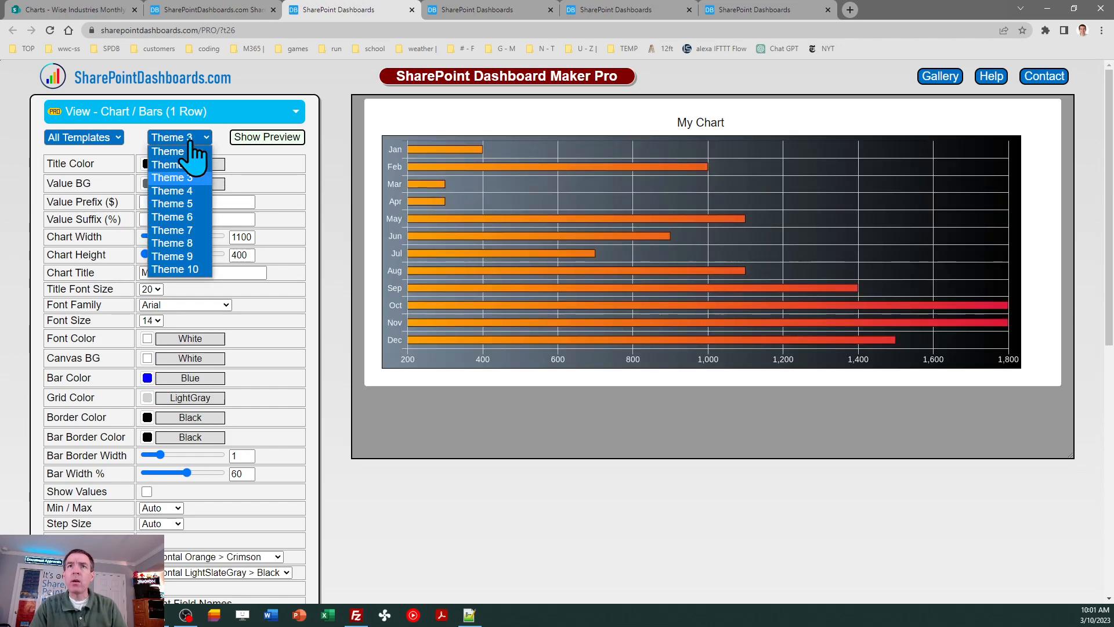
click(191, 187)
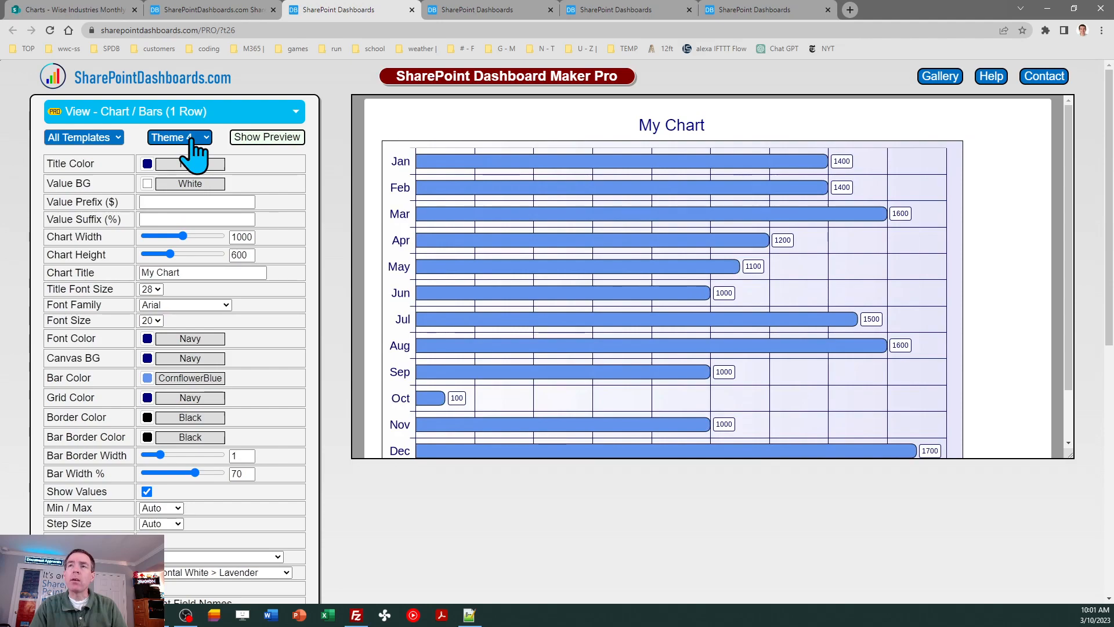
click(194, 150)
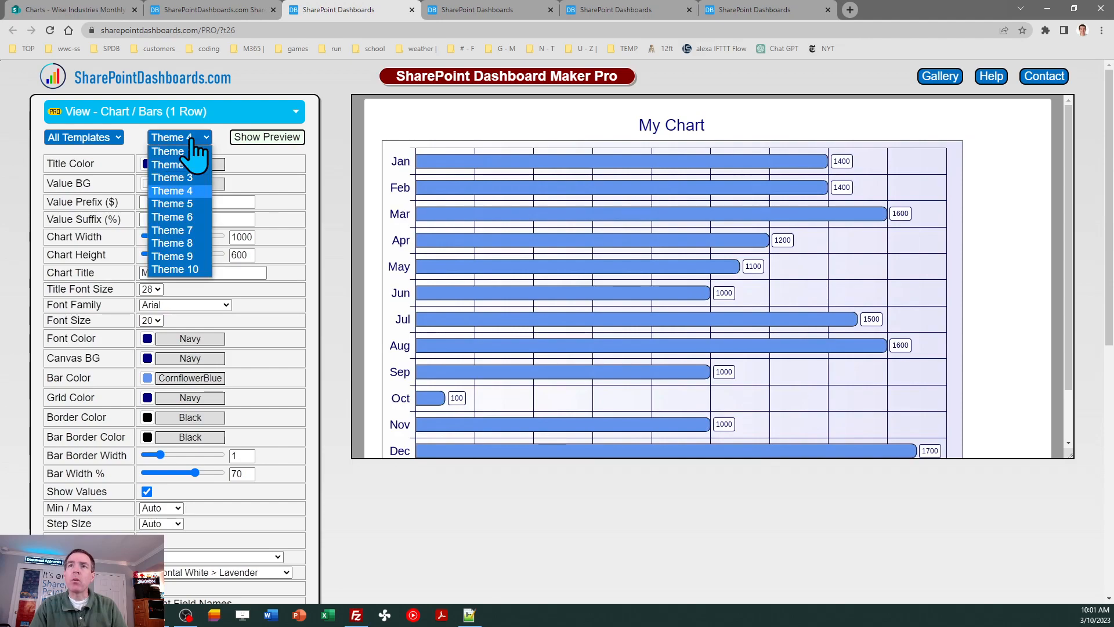
click(196, 207)
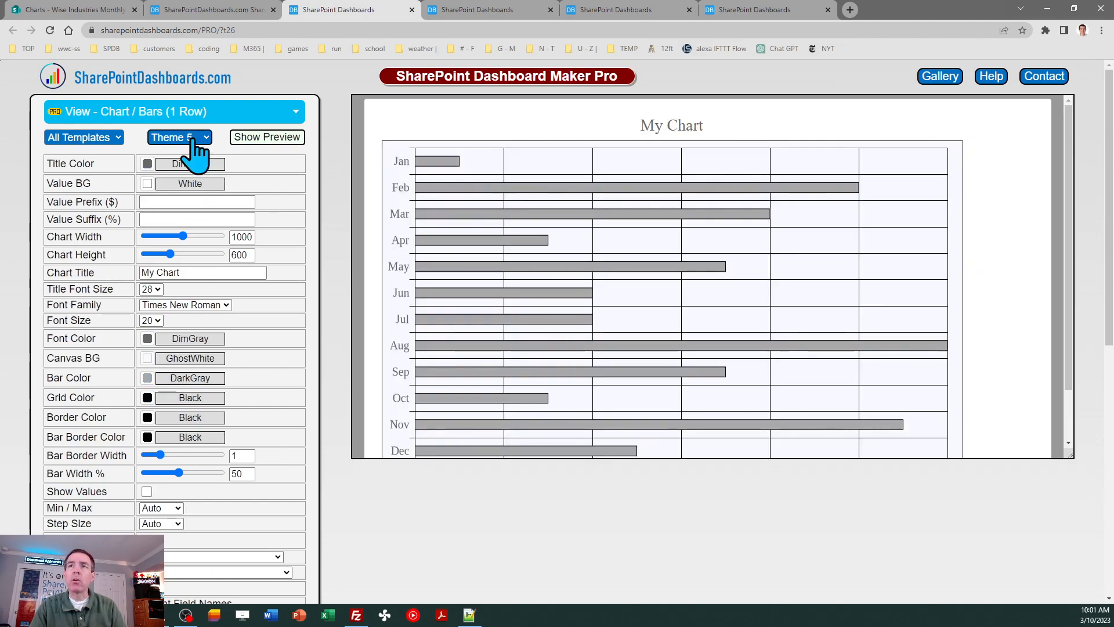
click(195, 145)
click(194, 213)
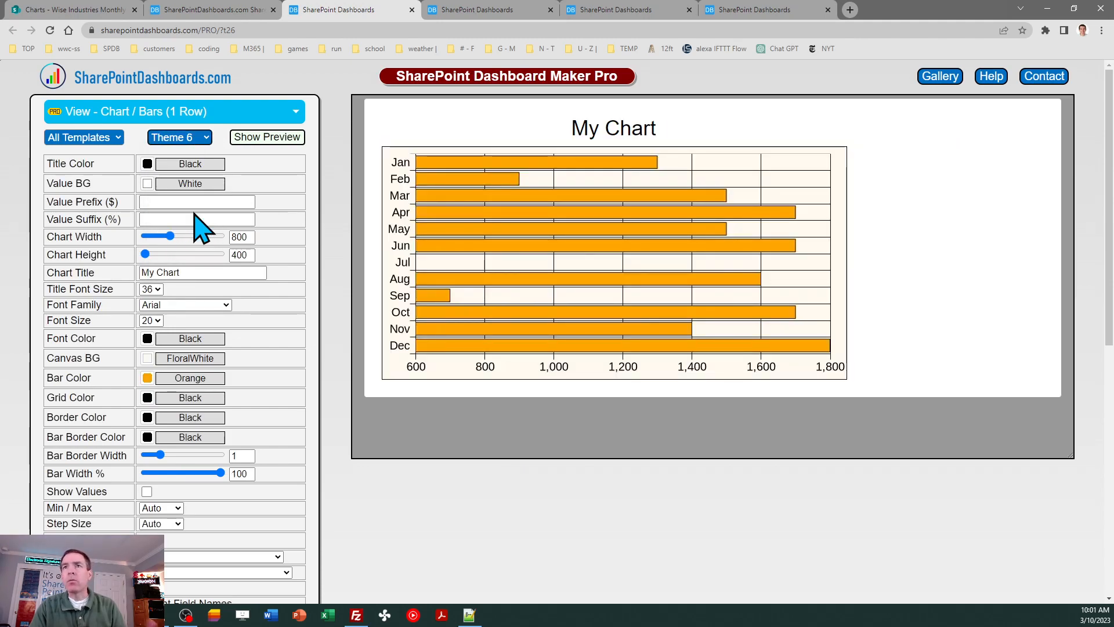
click(175, 140)
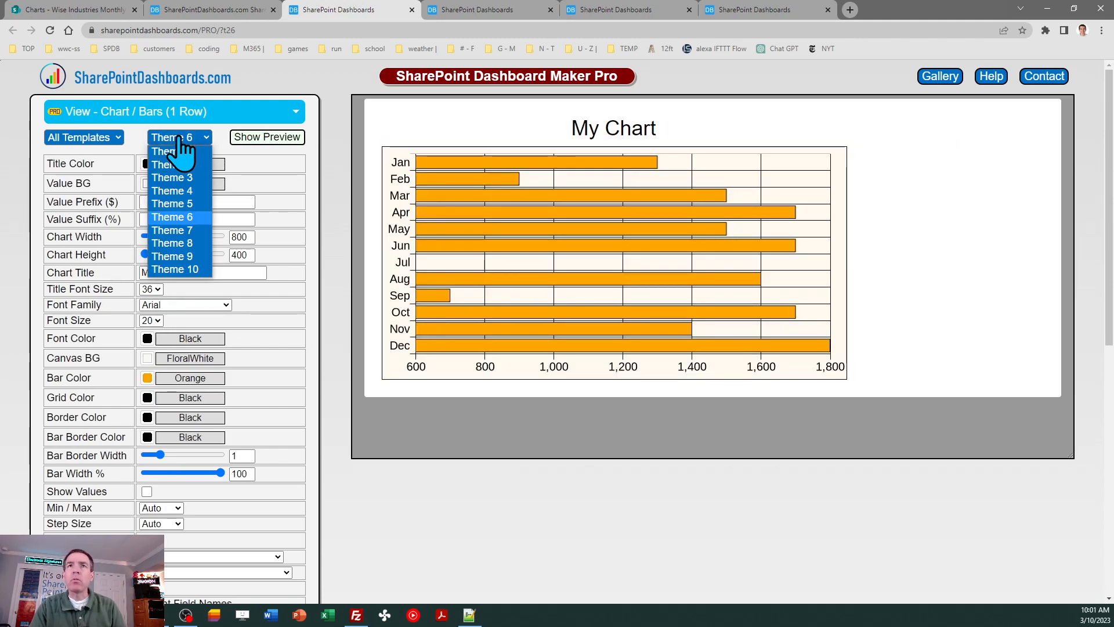
click(188, 232)
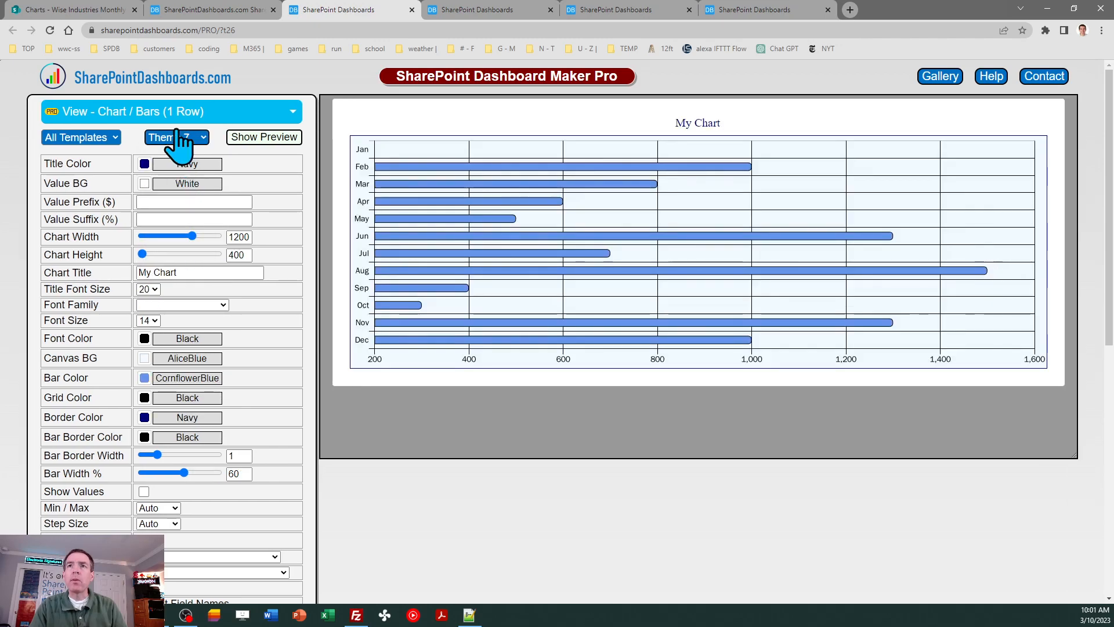
click(179, 137)
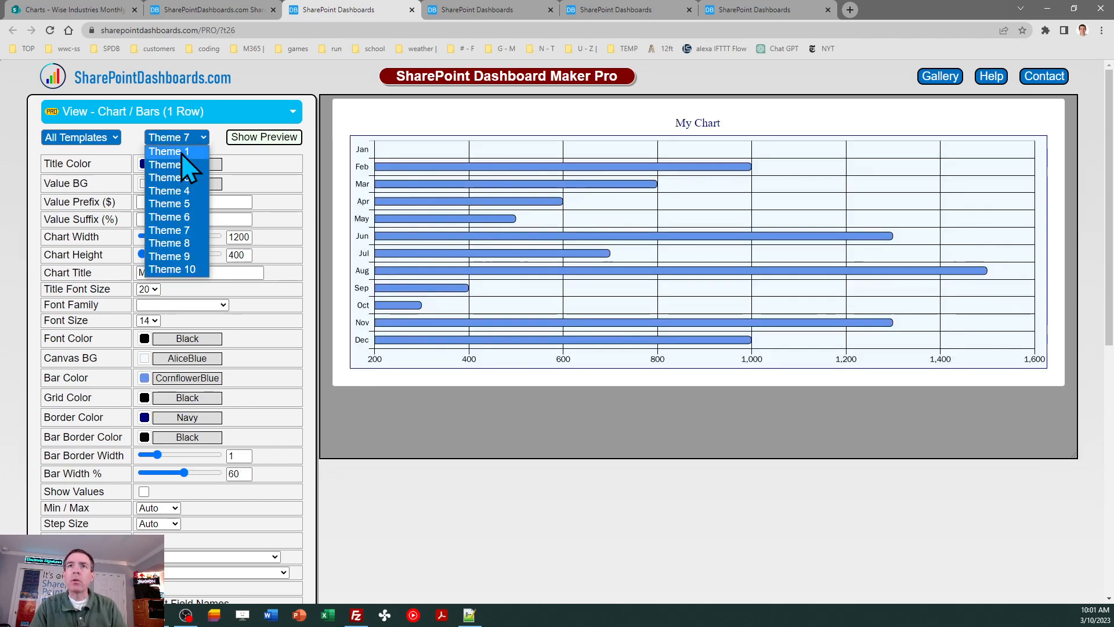
click(181, 152)
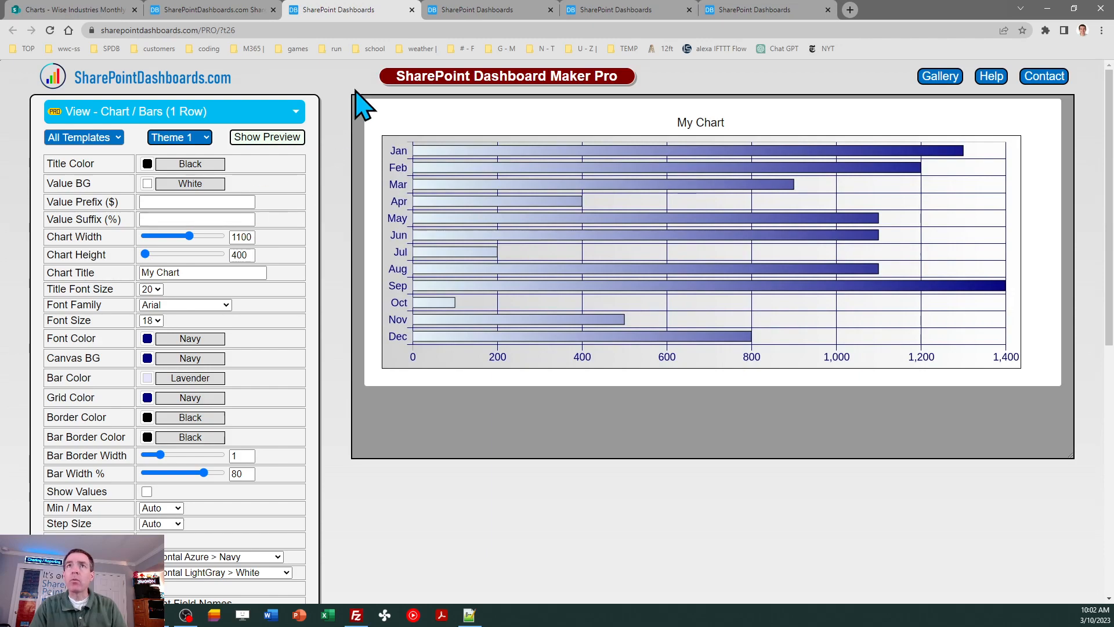
Step: Check the expenses list's month columns against the one-row bar chart template, and copy the template code with Theme 1 settings
click(93, 8)
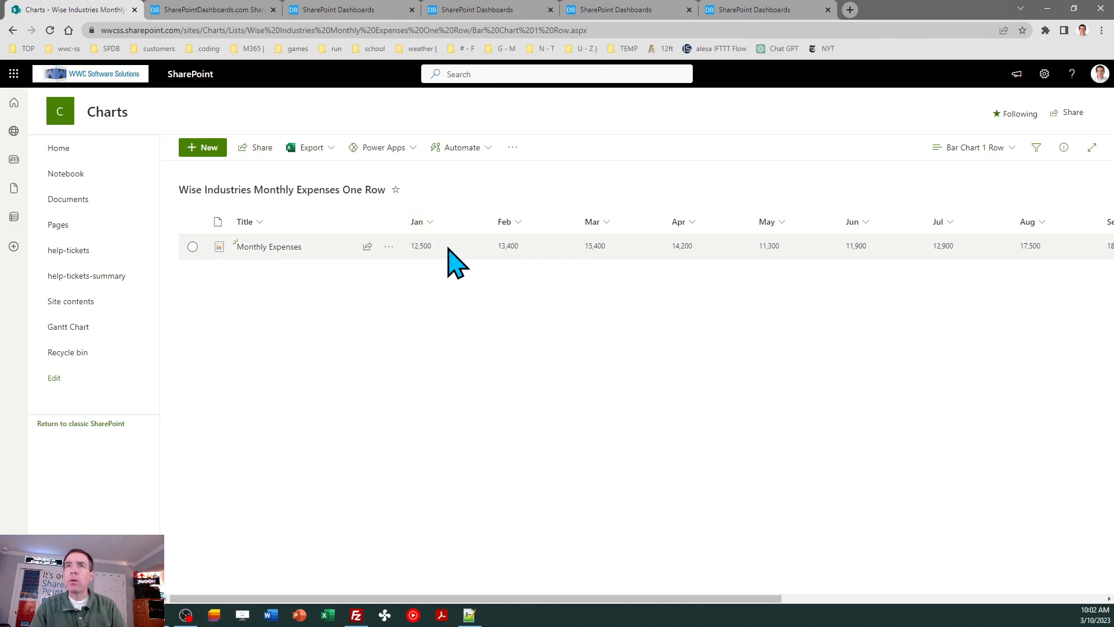
click(348, 11)
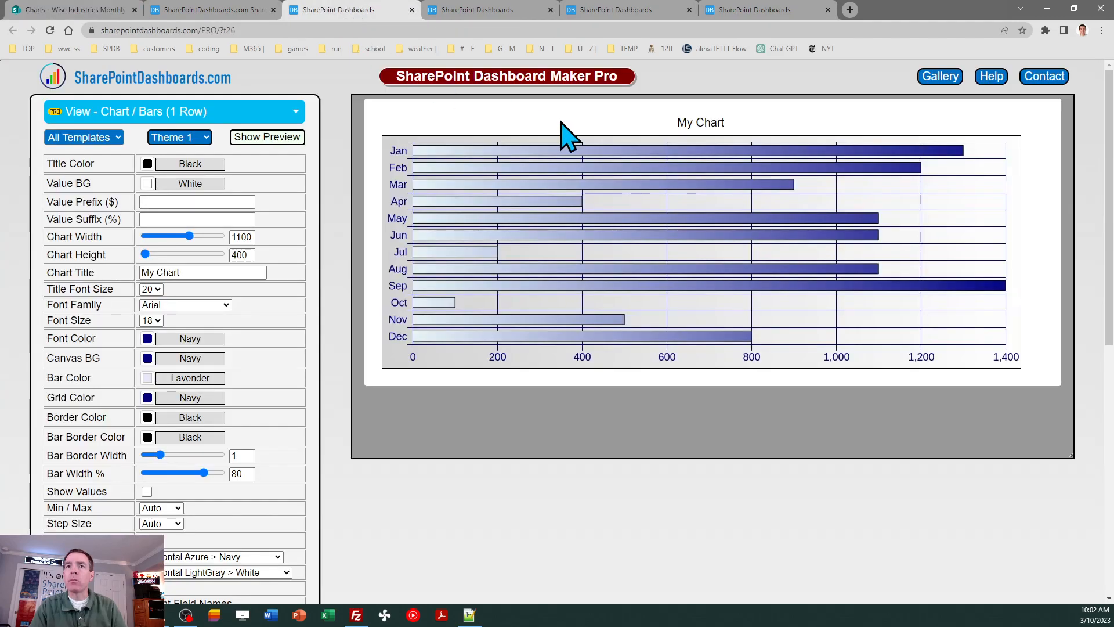
scroll(1111, 227, down, 4)
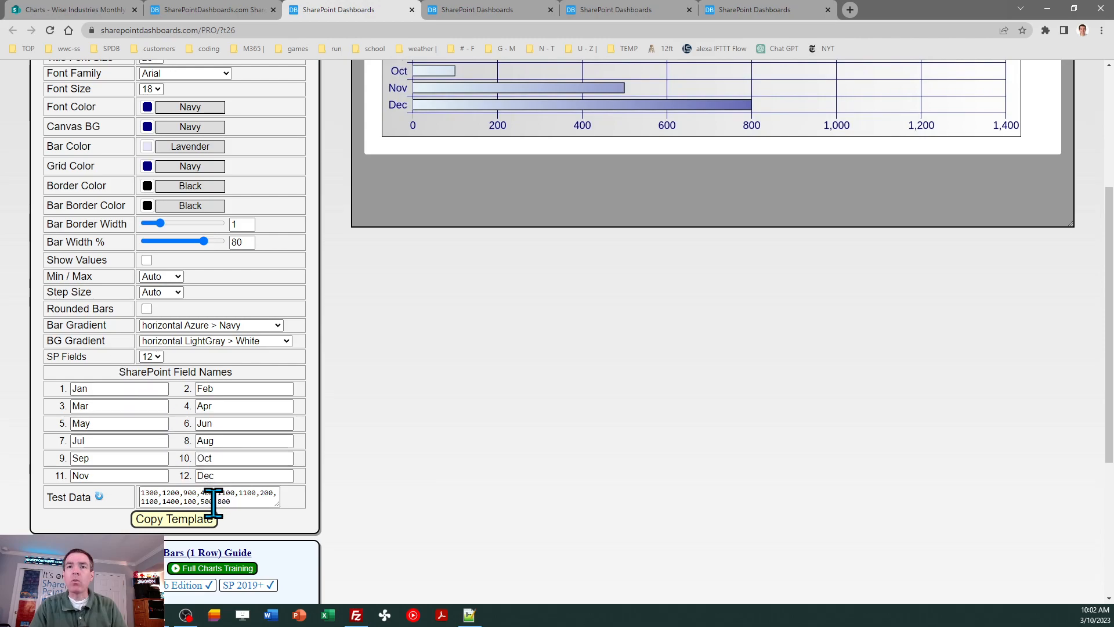
click(192, 525)
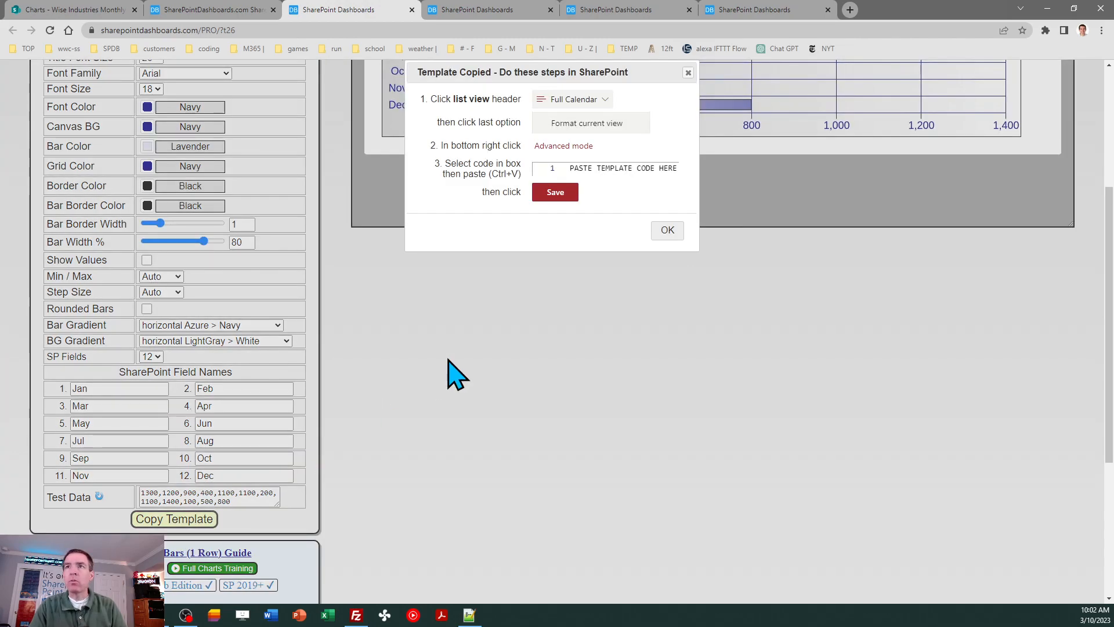
click(661, 228)
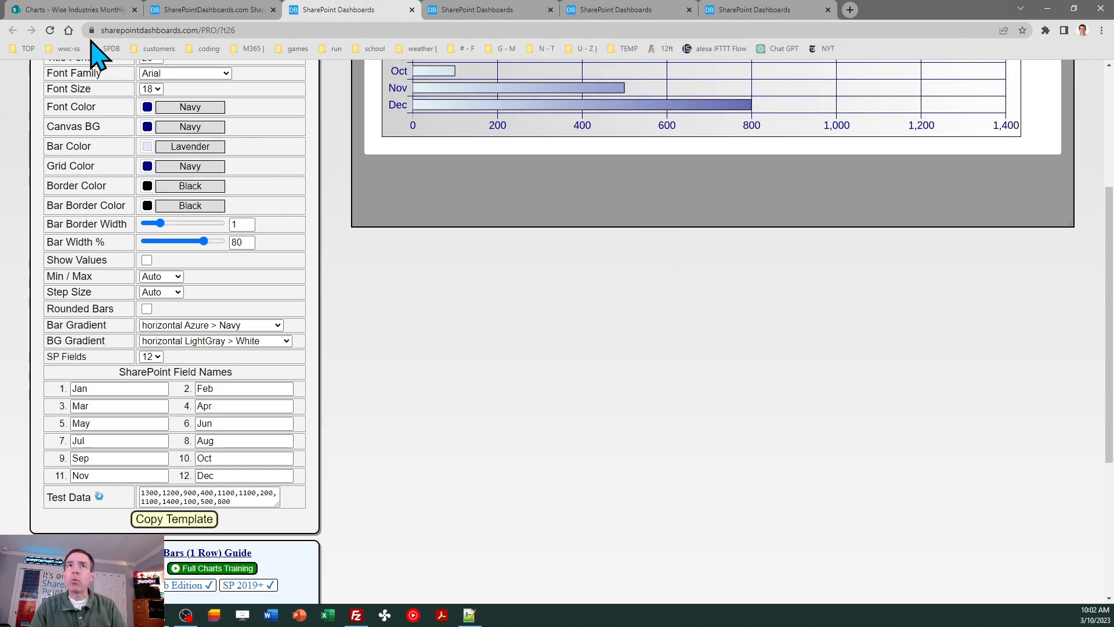
Step: Replace the Bar Chart 1 Row view's advanced formatting JSON in the SharePoint list with the copied template code and save it
click(76, 10)
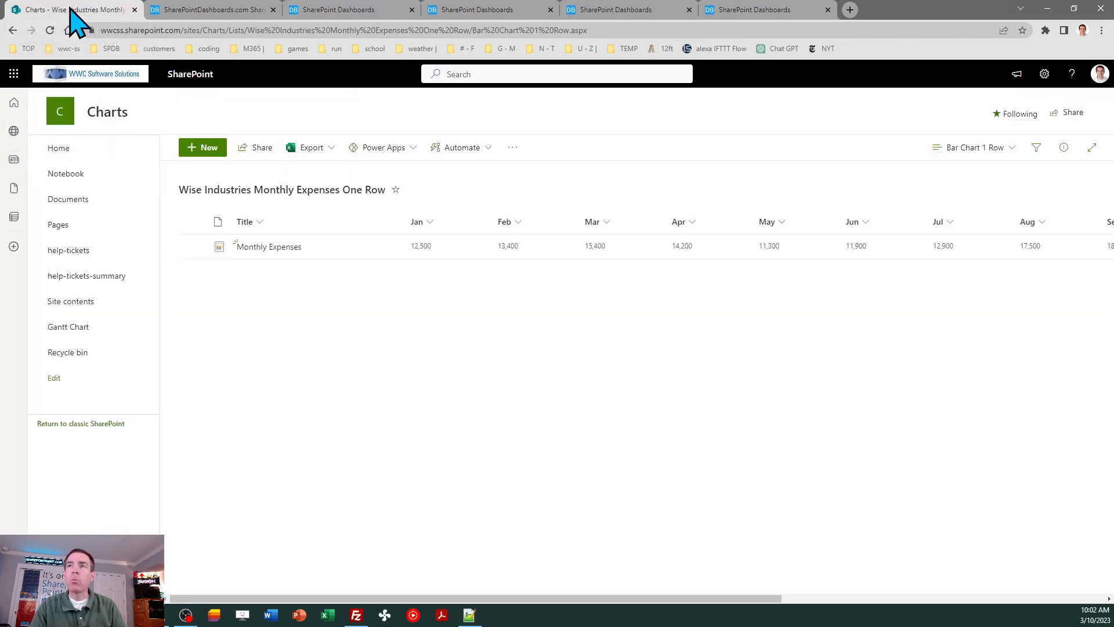
click(963, 150)
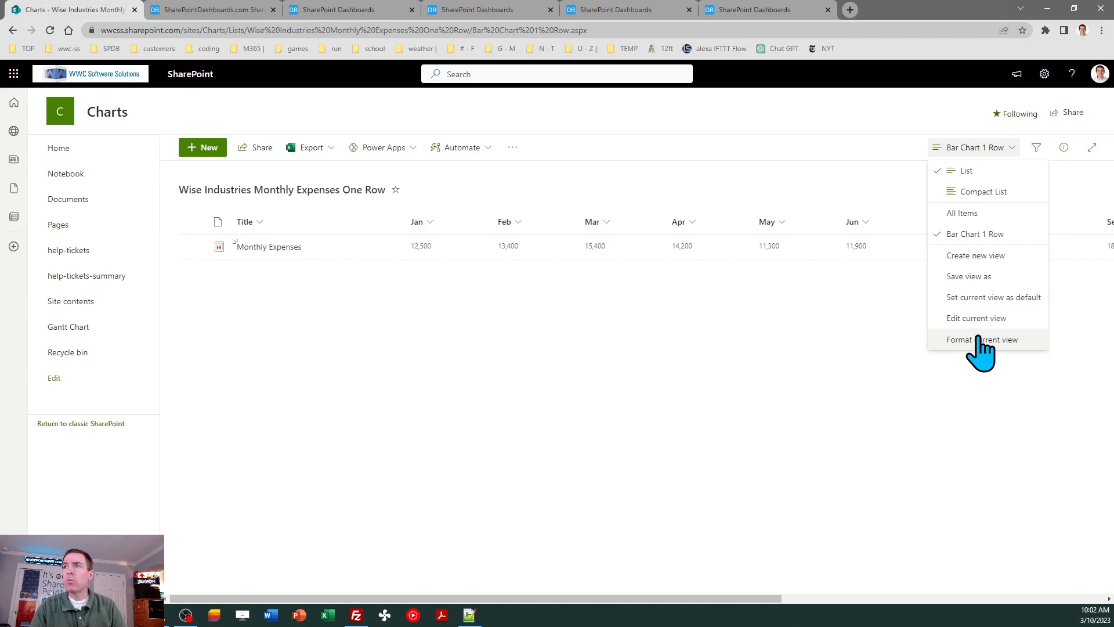
click(980, 342)
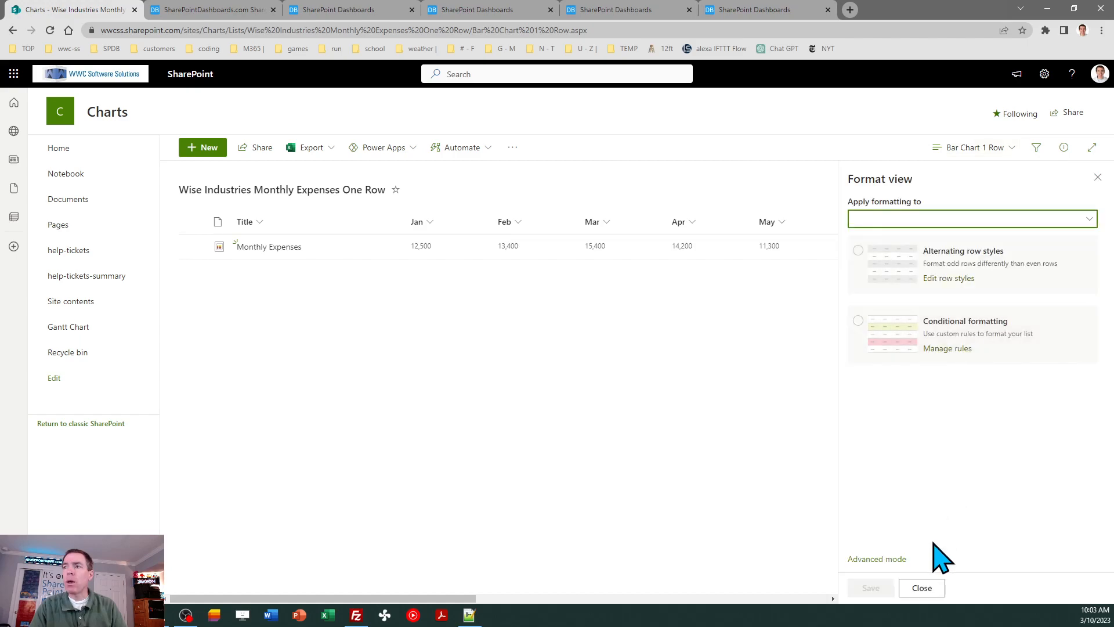
click(888, 560)
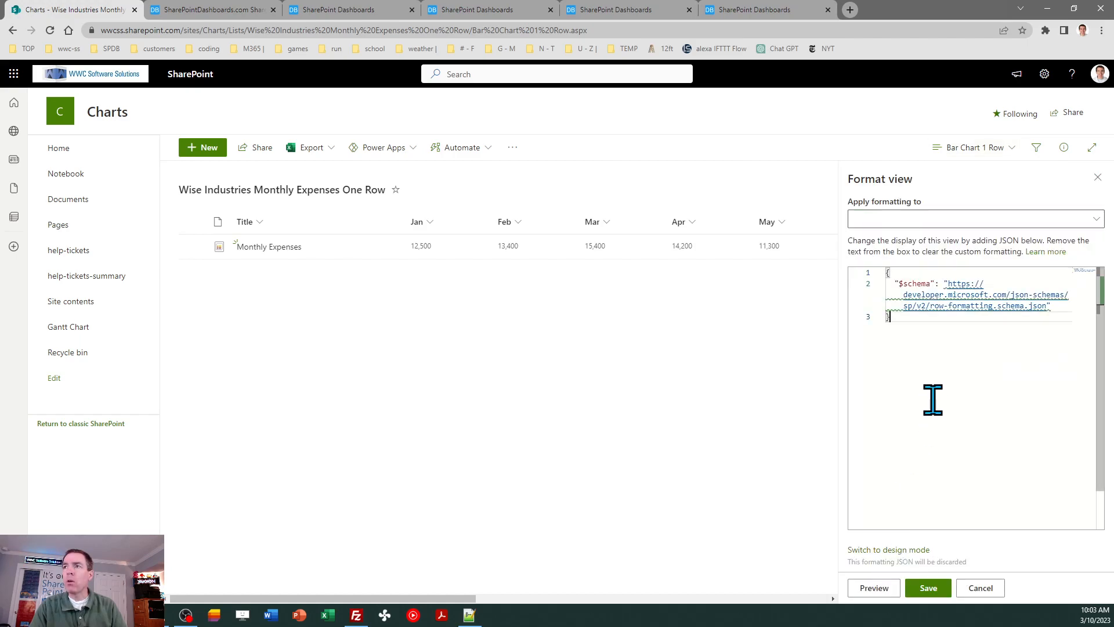
key(ctrl+a)
key(ctrl+v)
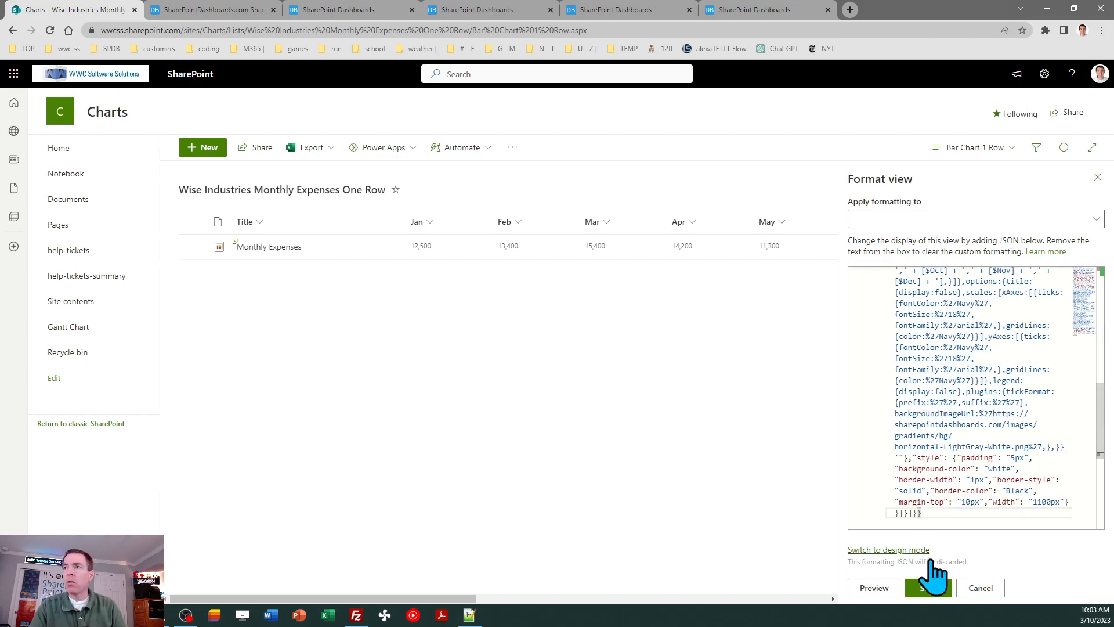
click(930, 588)
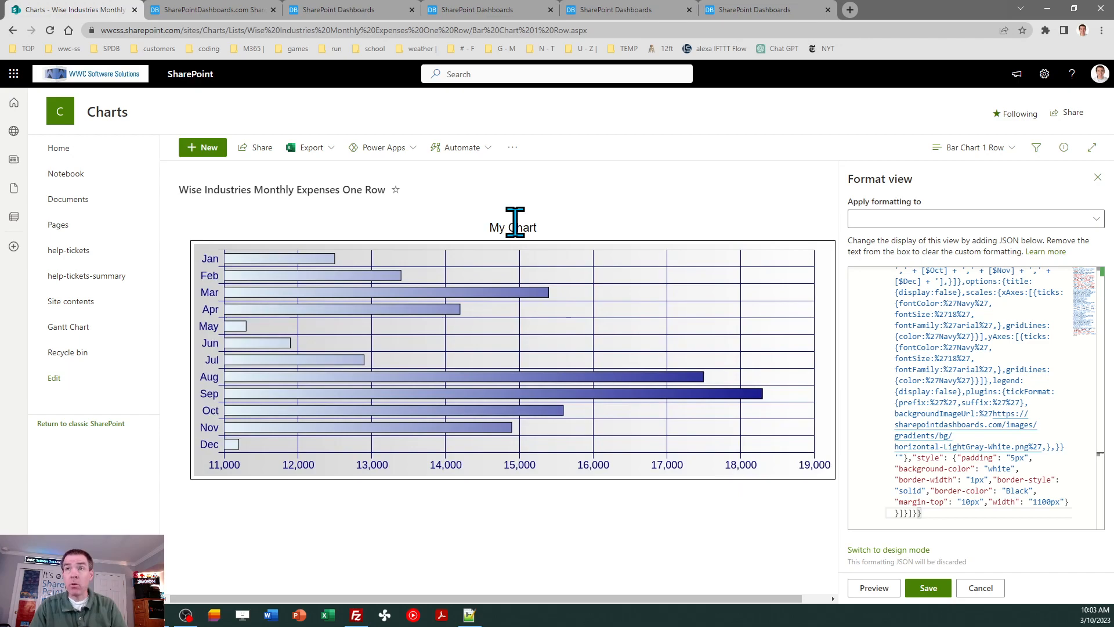
Step: Set the chart title in the one-row bar chart template to "Wise Industries Expenses"
click(236, 9)
click(332, 10)
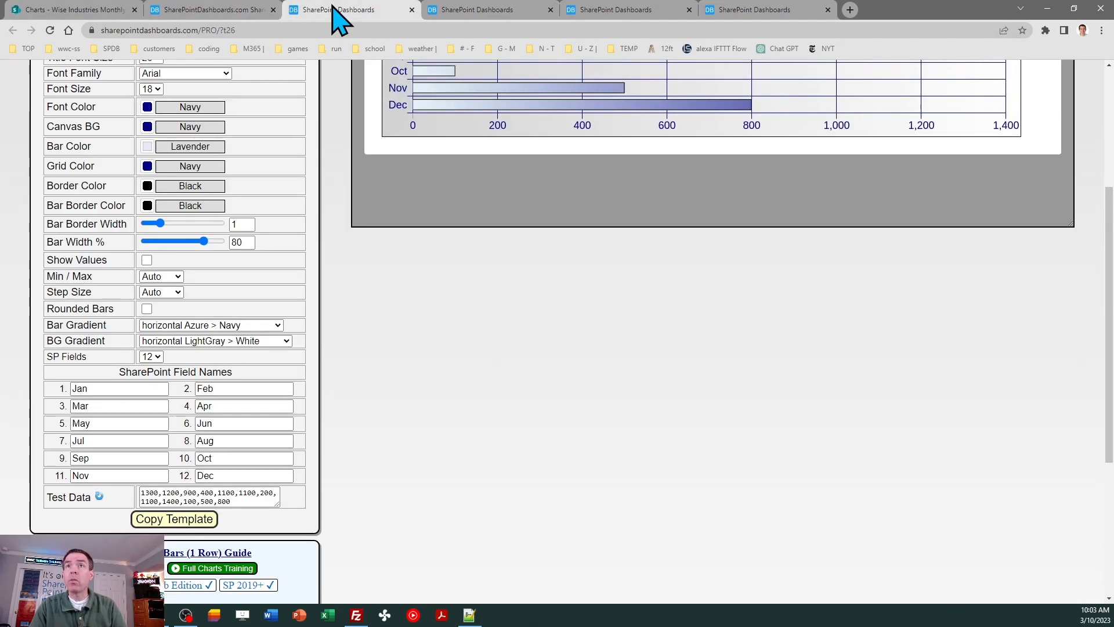
drag(1104, 315, 1107, 244)
triple_click(189, 190)
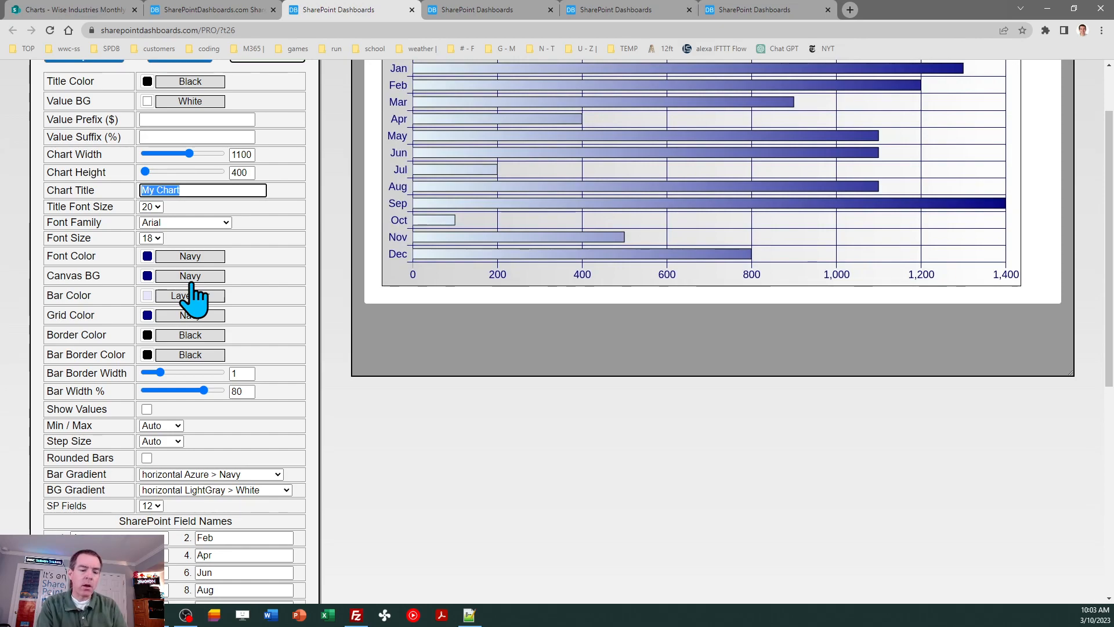
text(Wise Industries Expenses)
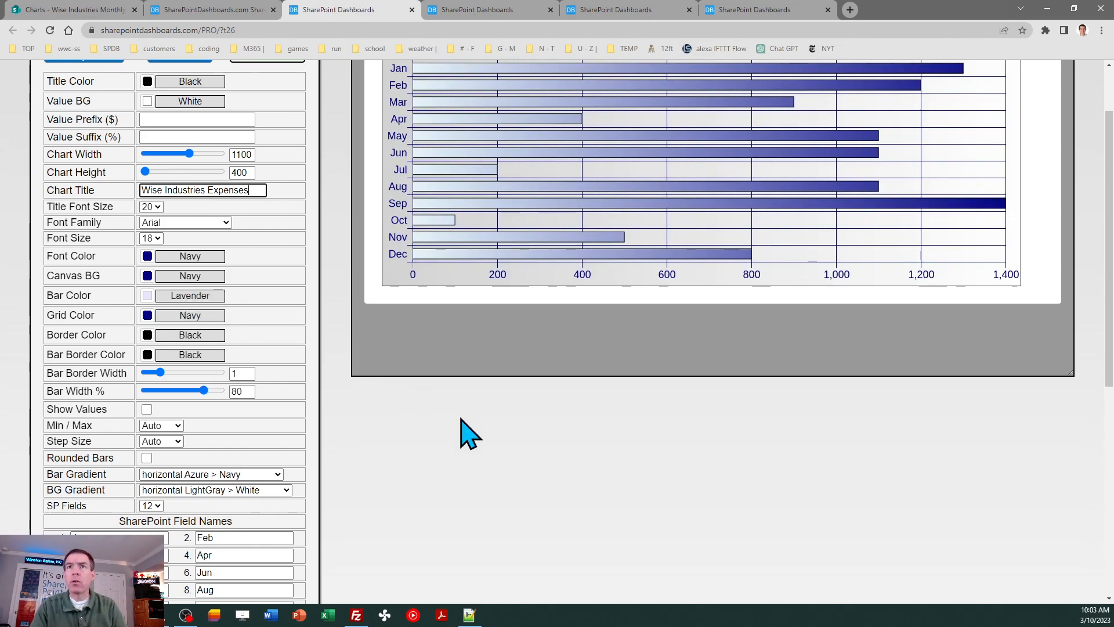
click(500, 452)
Step: Copy the retitled one-row bar chart template code and dismiss the instructions
drag(1108, 284, 1105, 394)
click(200, 451)
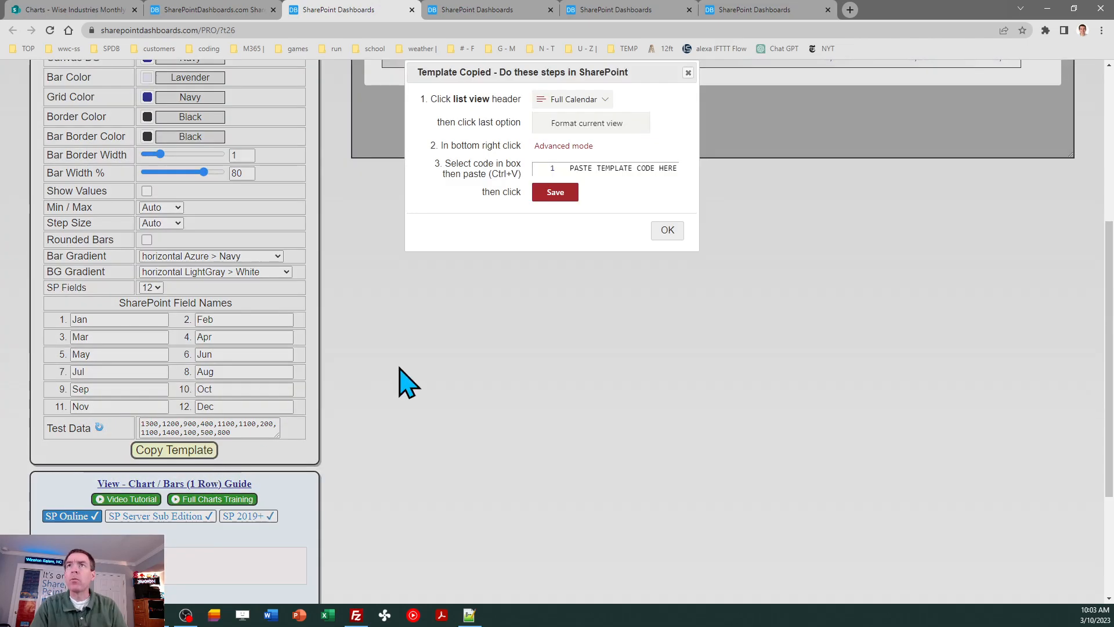
click(664, 229)
Step: Overwrite the Bar Chart 1 Row view's formatting JSON with the newly copied code, save it, and close the view formatting
click(502, 10)
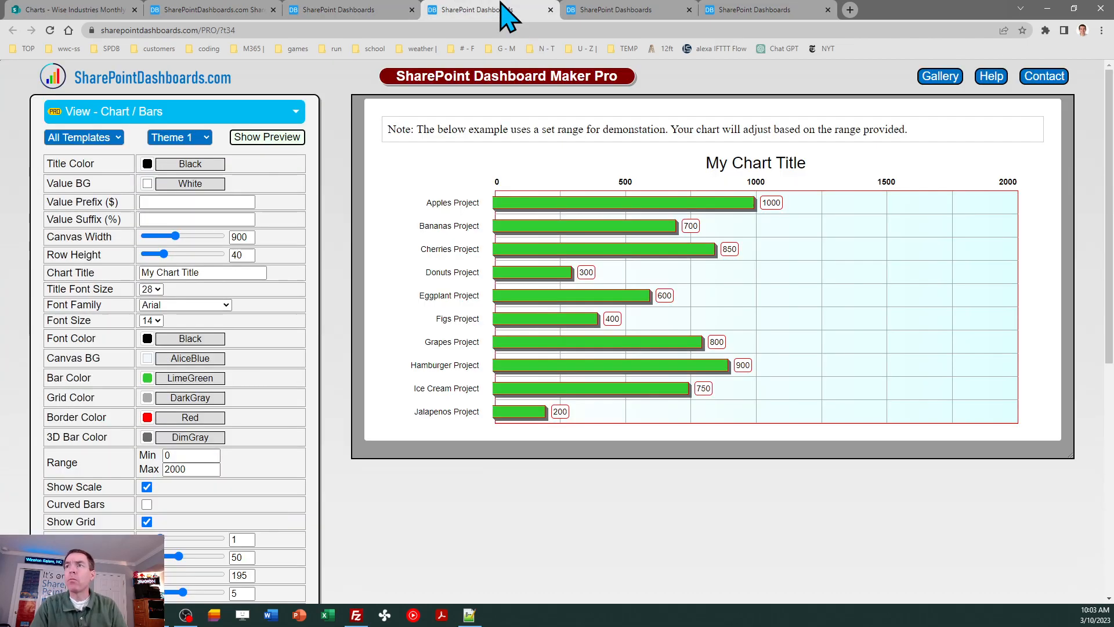
click(53, 10)
click(924, 402)
key(ctrl+a)
key(ctrl+v)
click(928, 587)
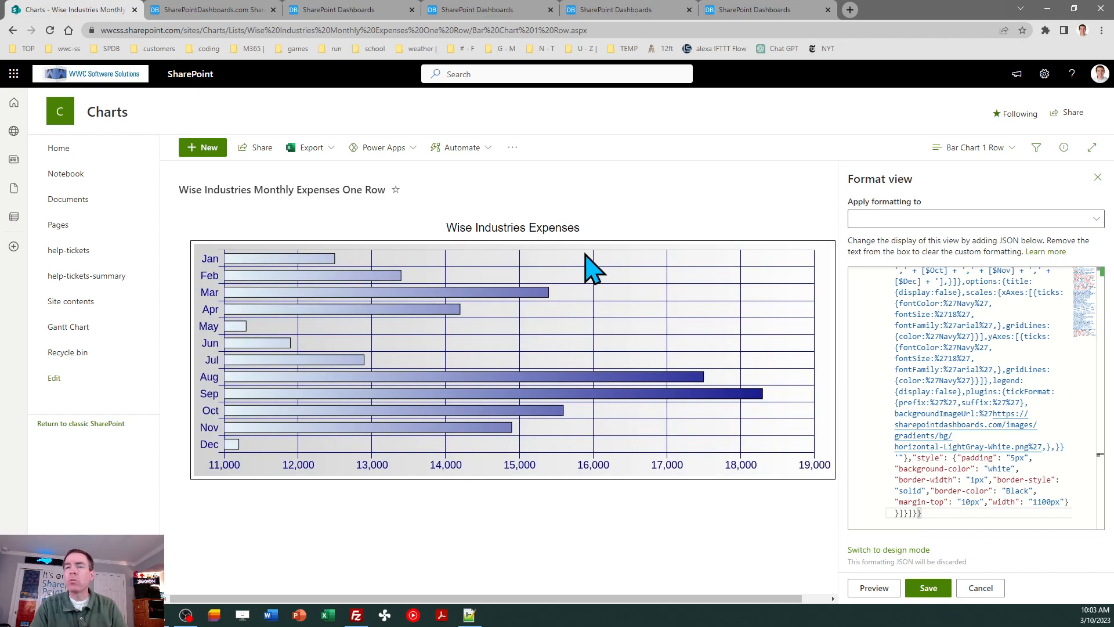
click(1098, 177)
Step: Save a copy of the Bar Chart 1 Row view as a public view named "Bar Chart 1 Row B"
click(986, 149)
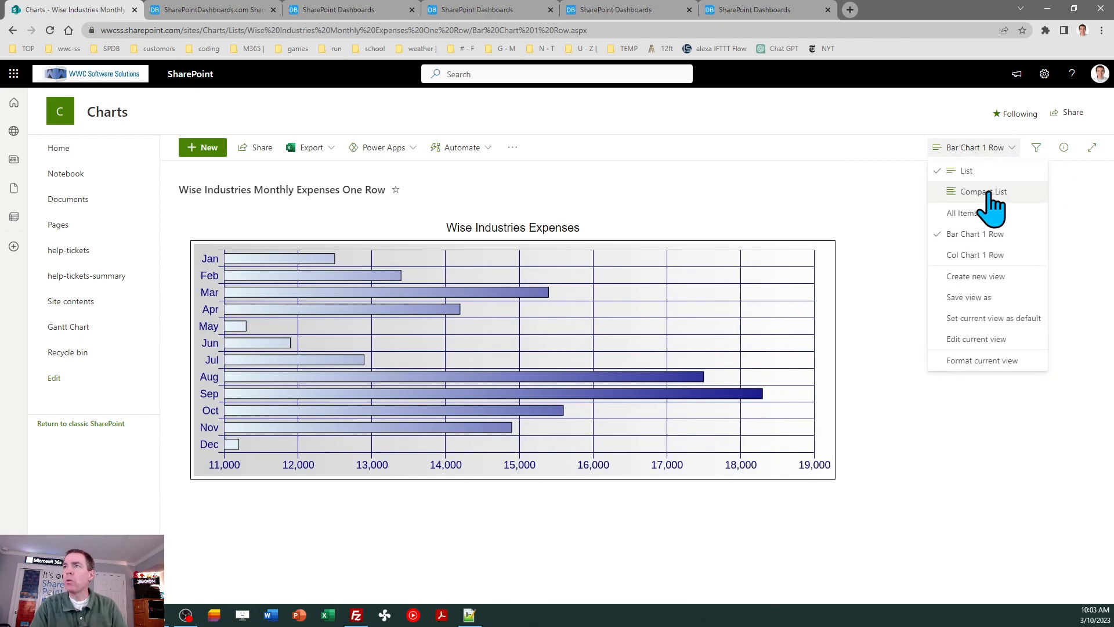
click(984, 297)
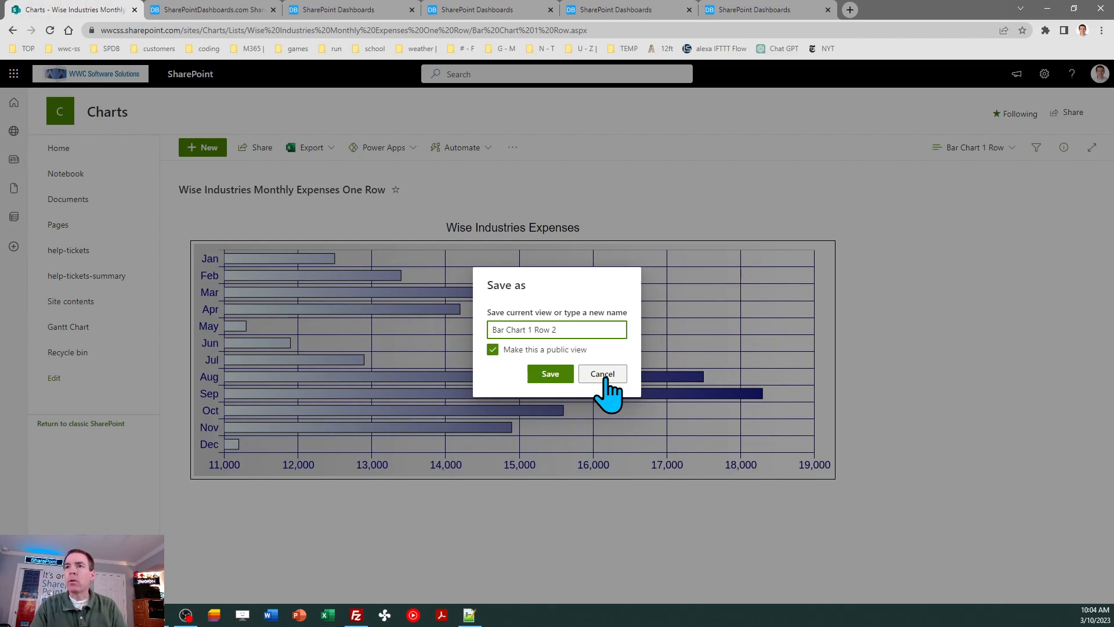
text(B)
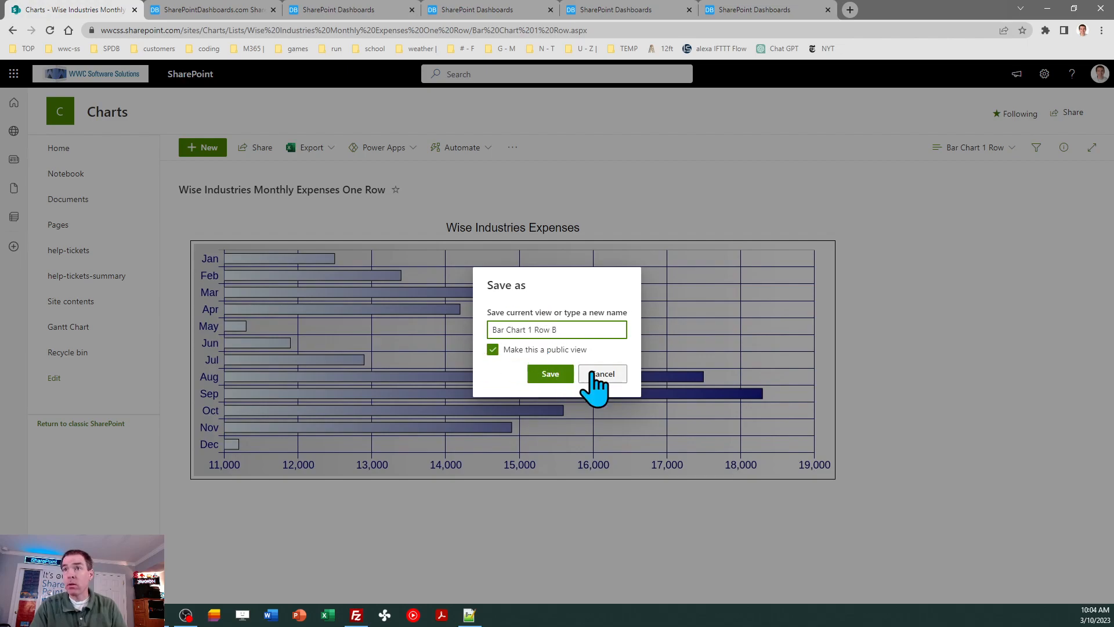
click(550, 375)
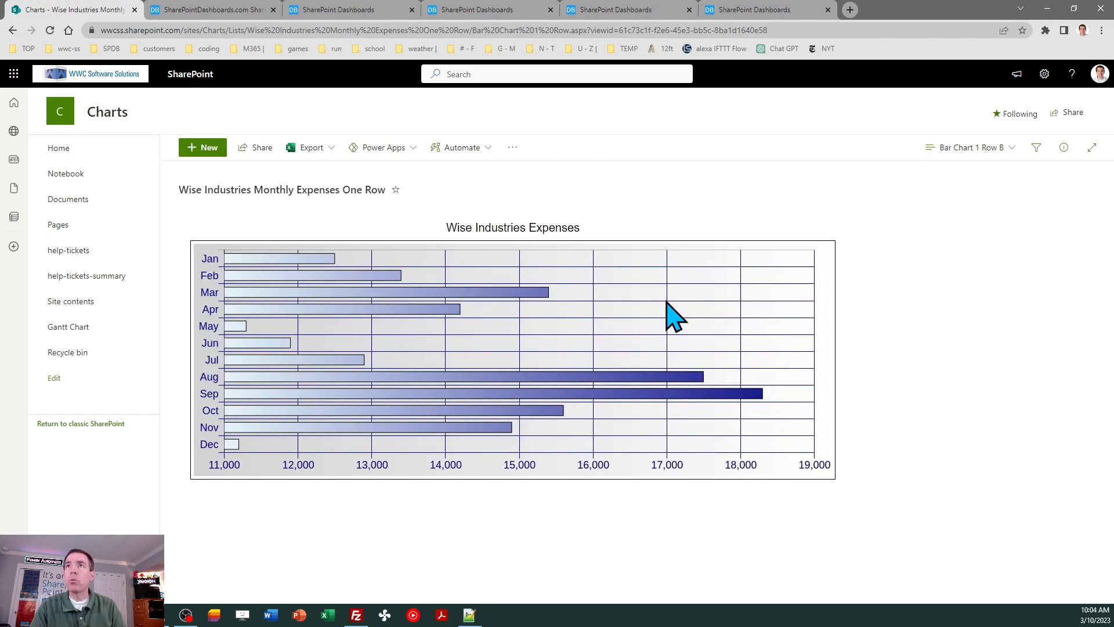
Step: Set the chart width to 1300 and the chart height to 600 in the one-row bar chart template
click(348, 9)
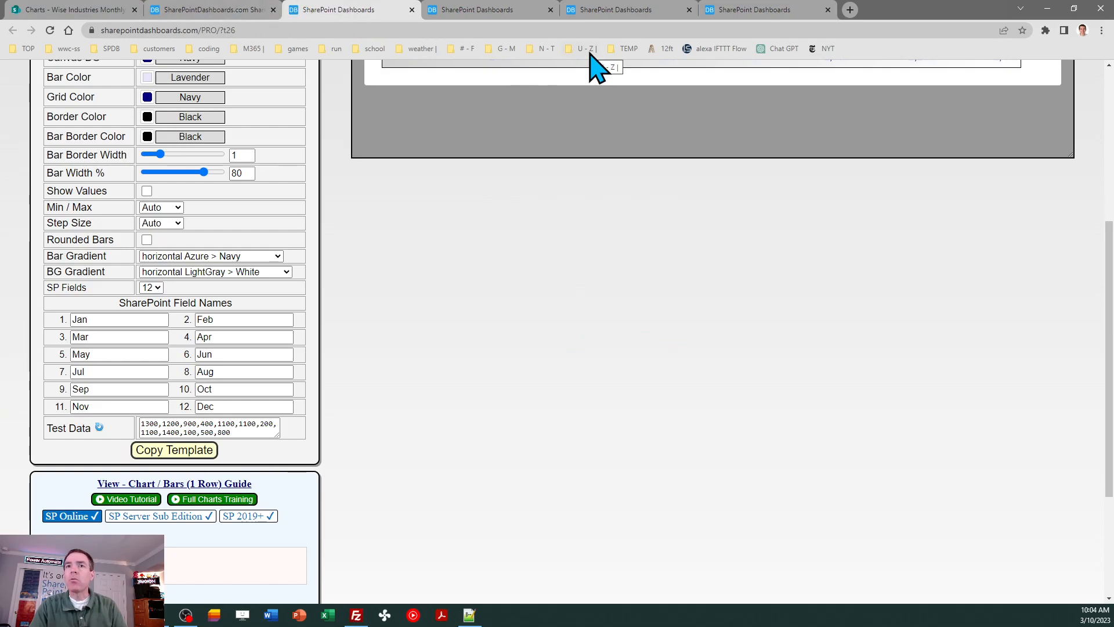
drag(1110, 342, 1110, 192)
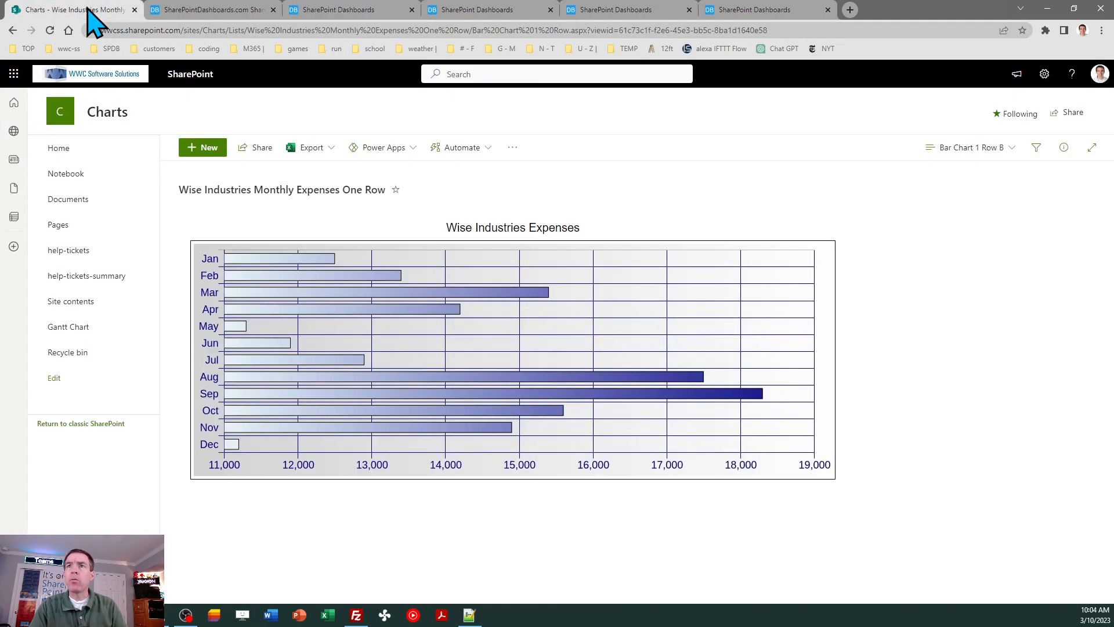
click(88, 9)
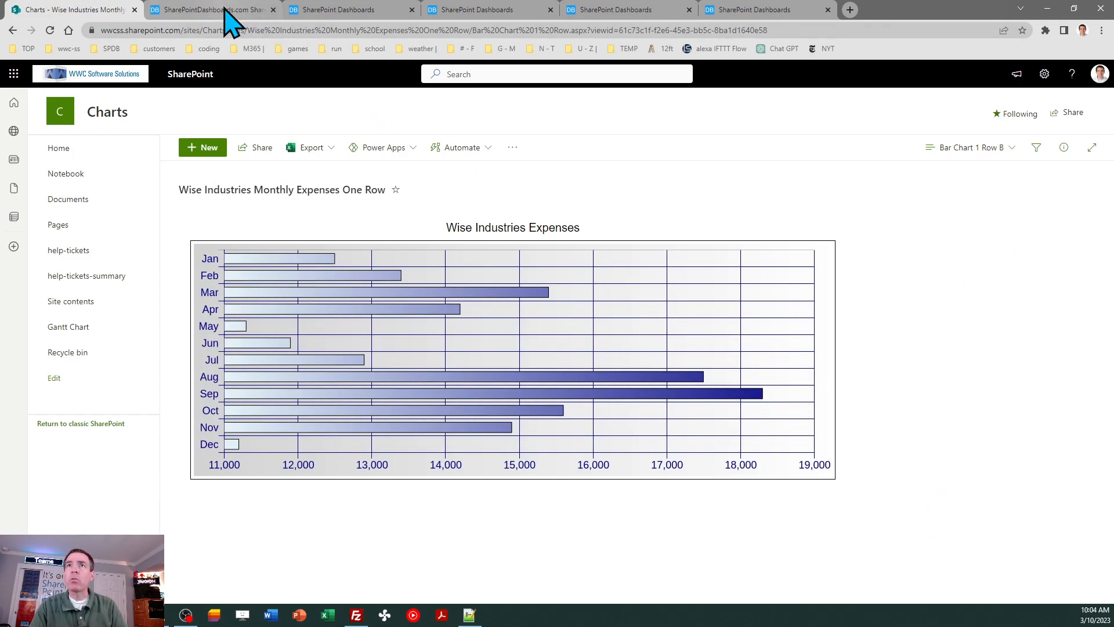
click(319, 10)
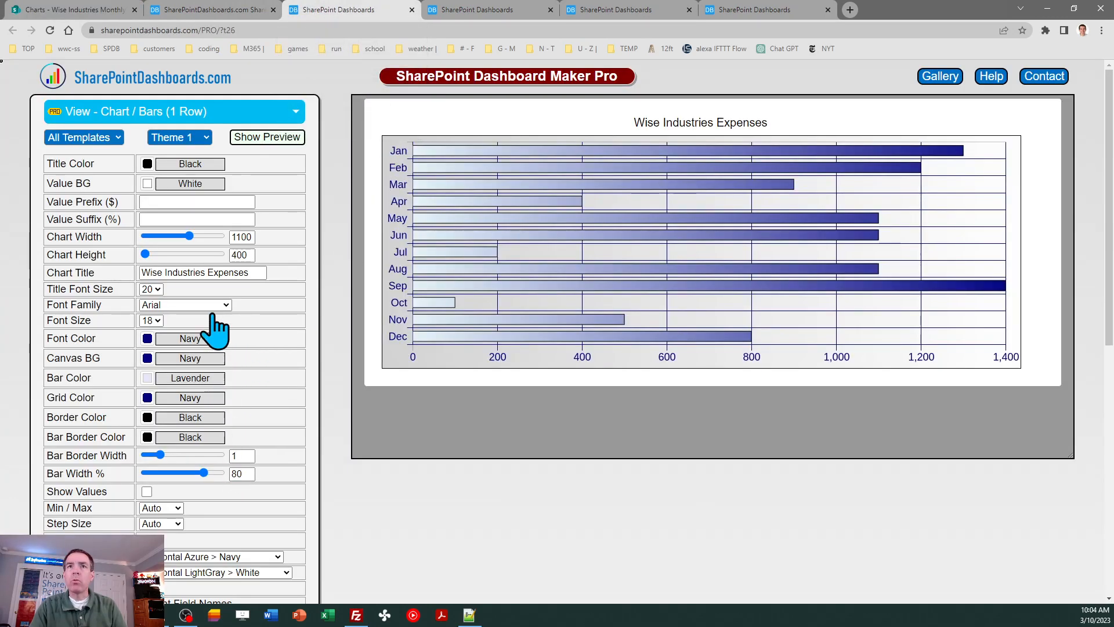
double_click(250, 237)
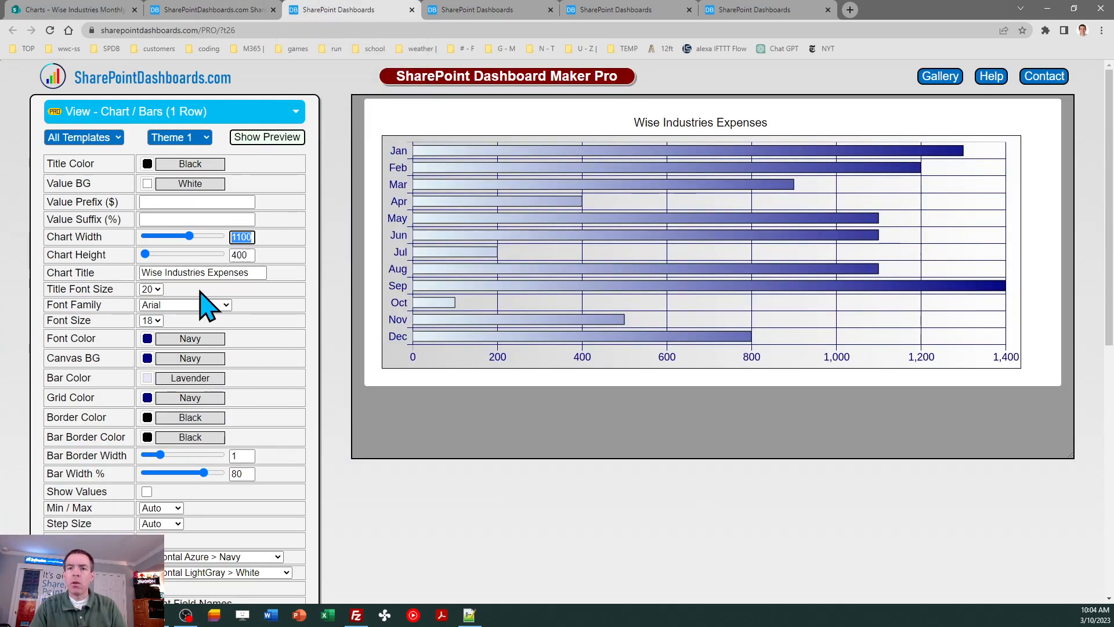
key(Tab)
text(6)
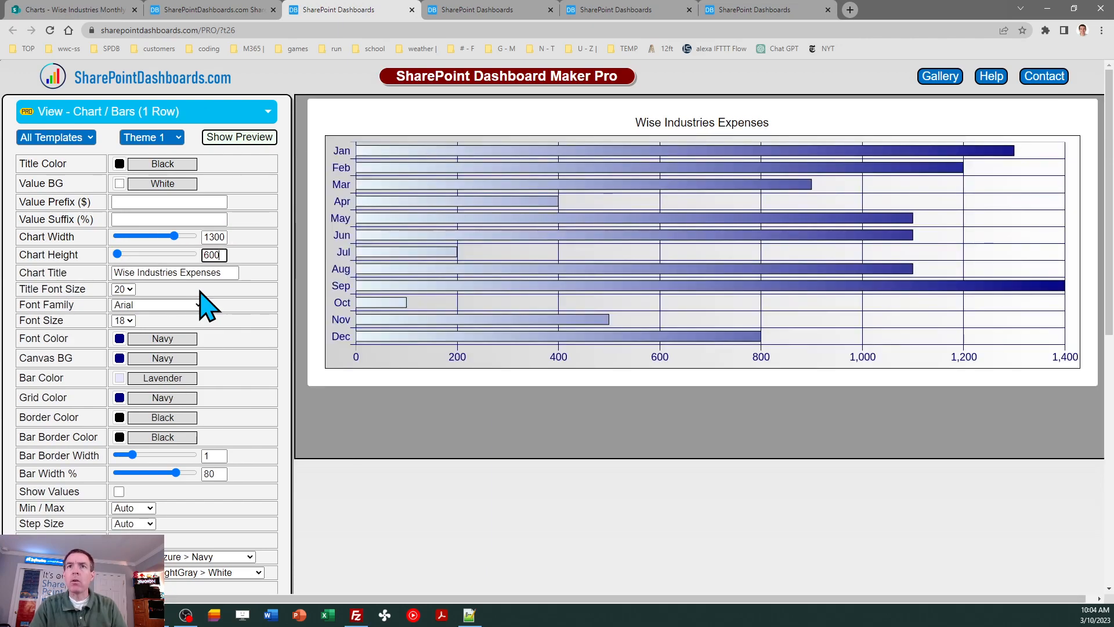
text(00)
key(Tab)
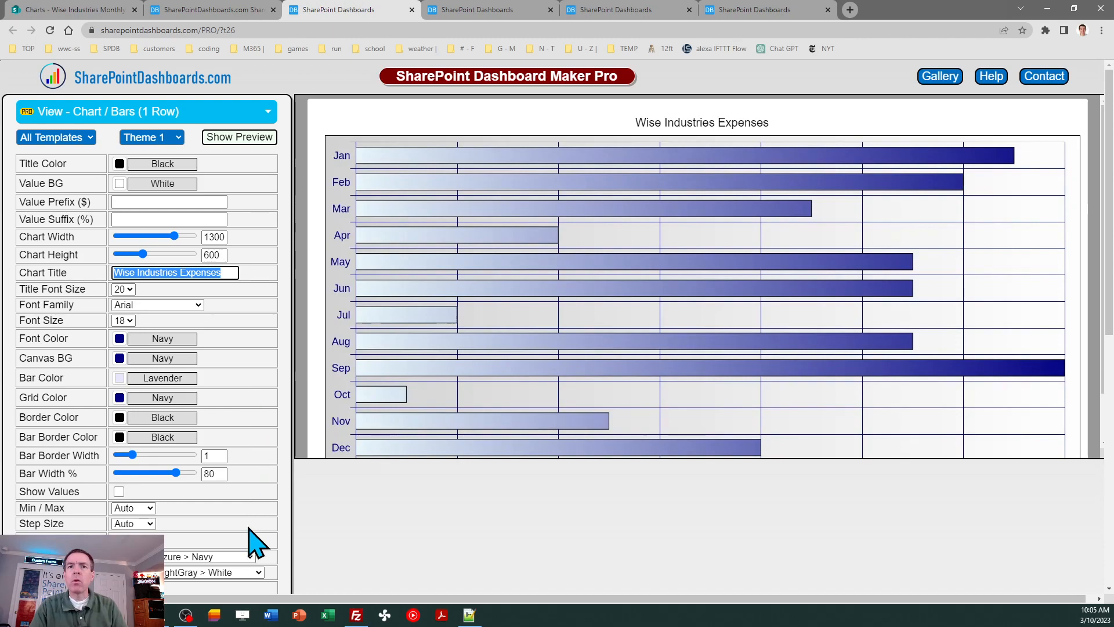
Step: Set the template's background gradient to none and its canvas background color to GhostWhite
click(258, 574)
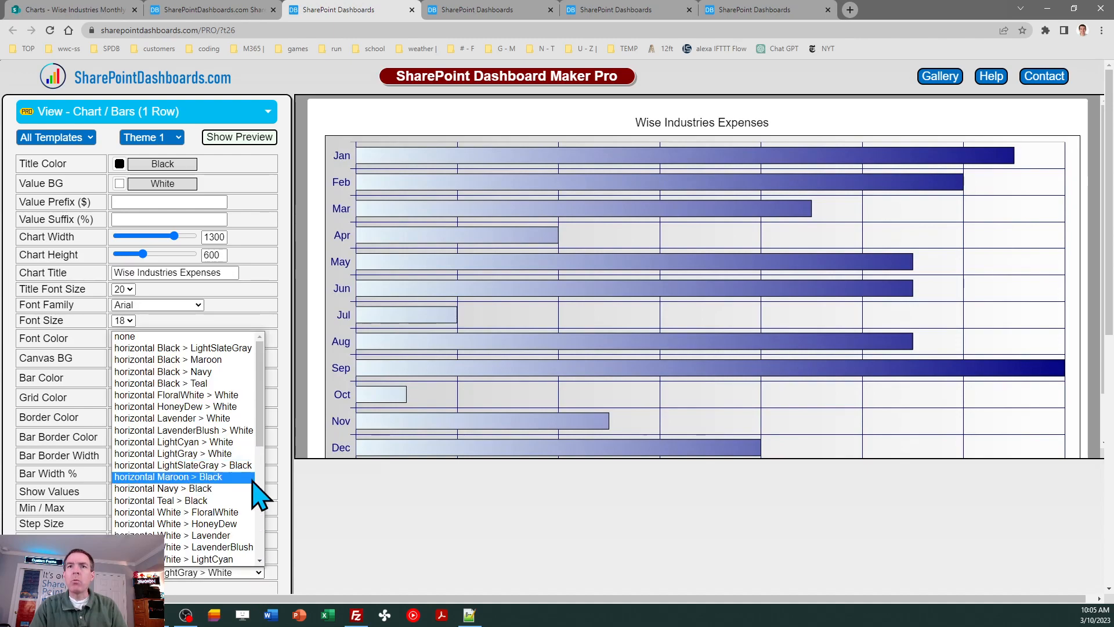
click(209, 337)
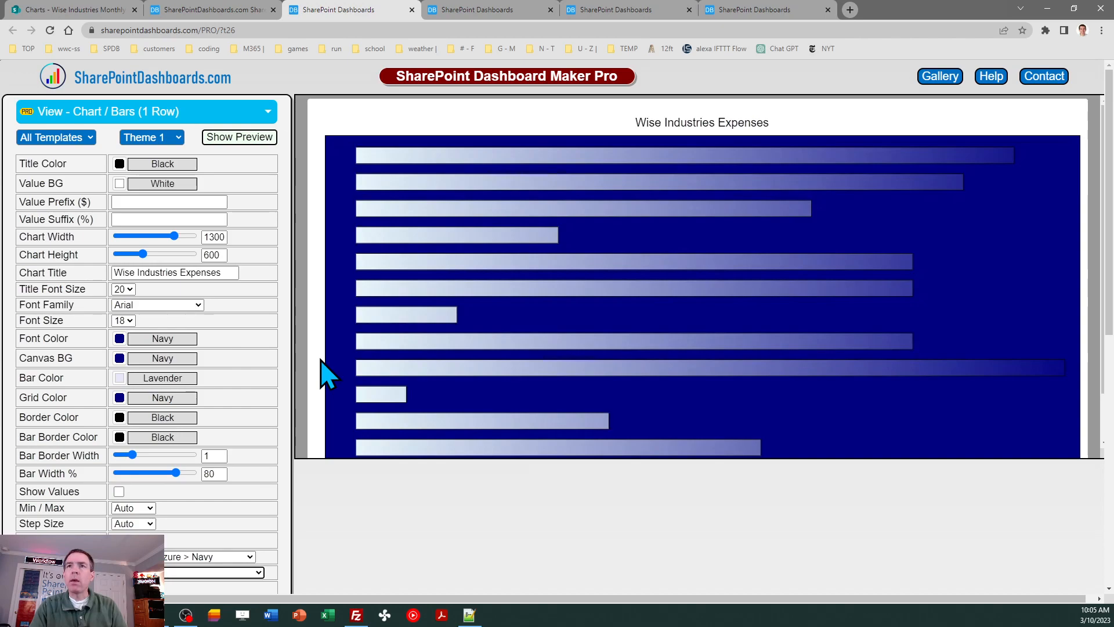
click(120, 359)
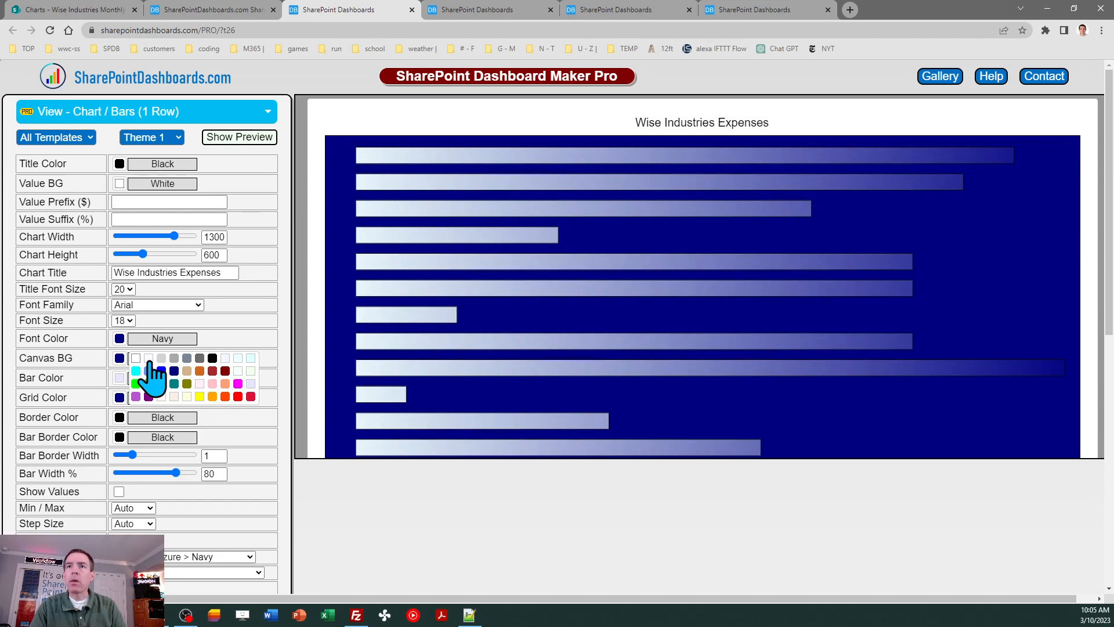
click(149, 359)
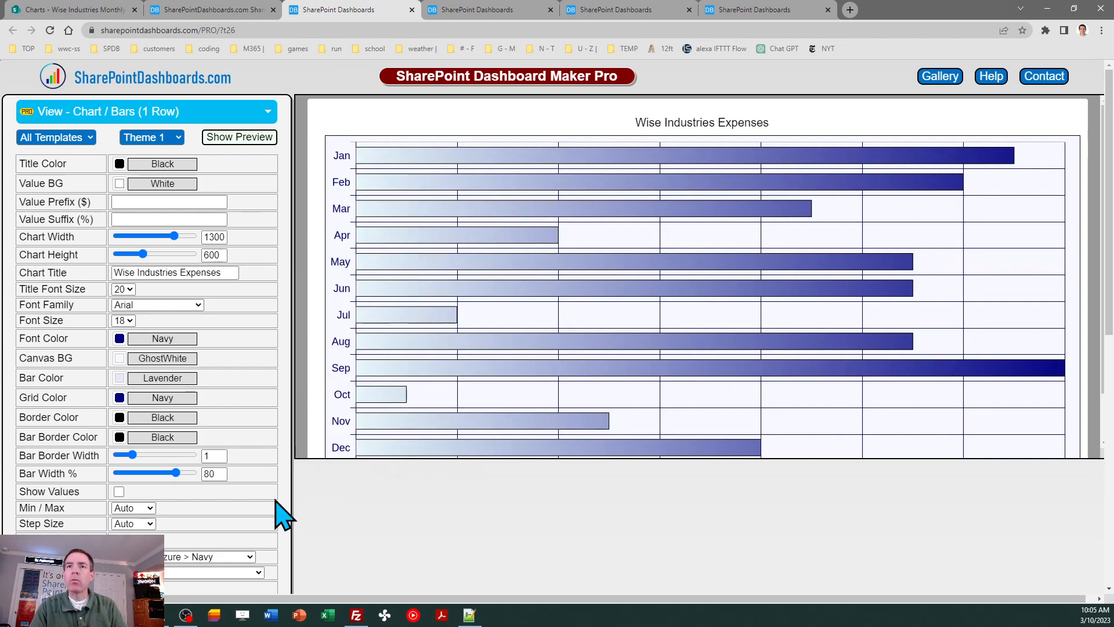
Step: Set the bar width to 50% and turn on value display for the one-row bar chart template
double_click(210, 474)
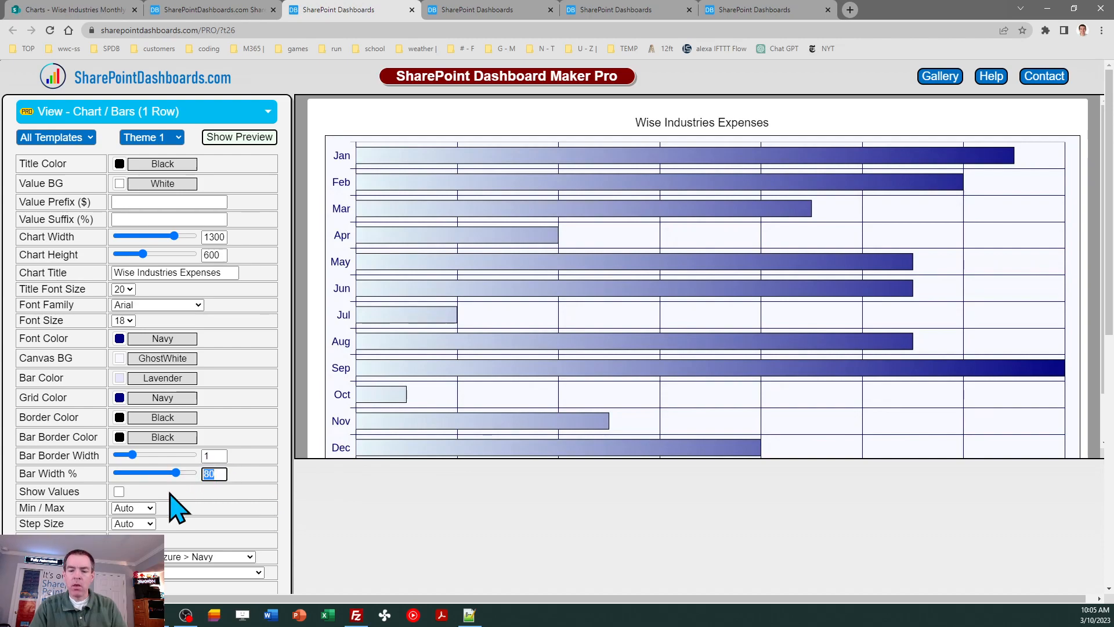
text(50)
key(Tab)
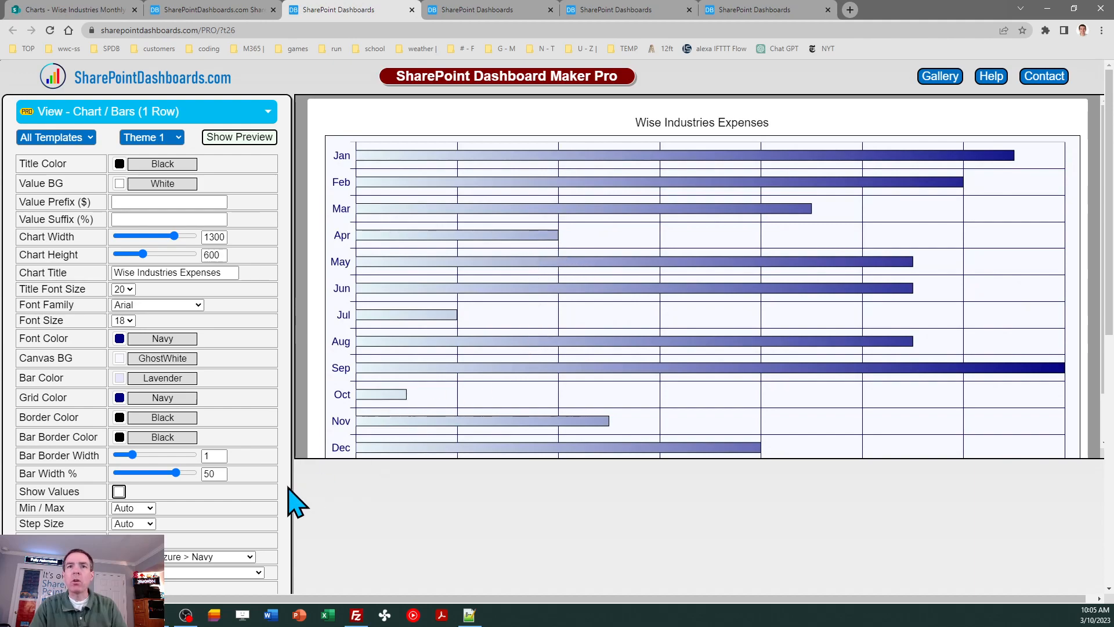
click(119, 491)
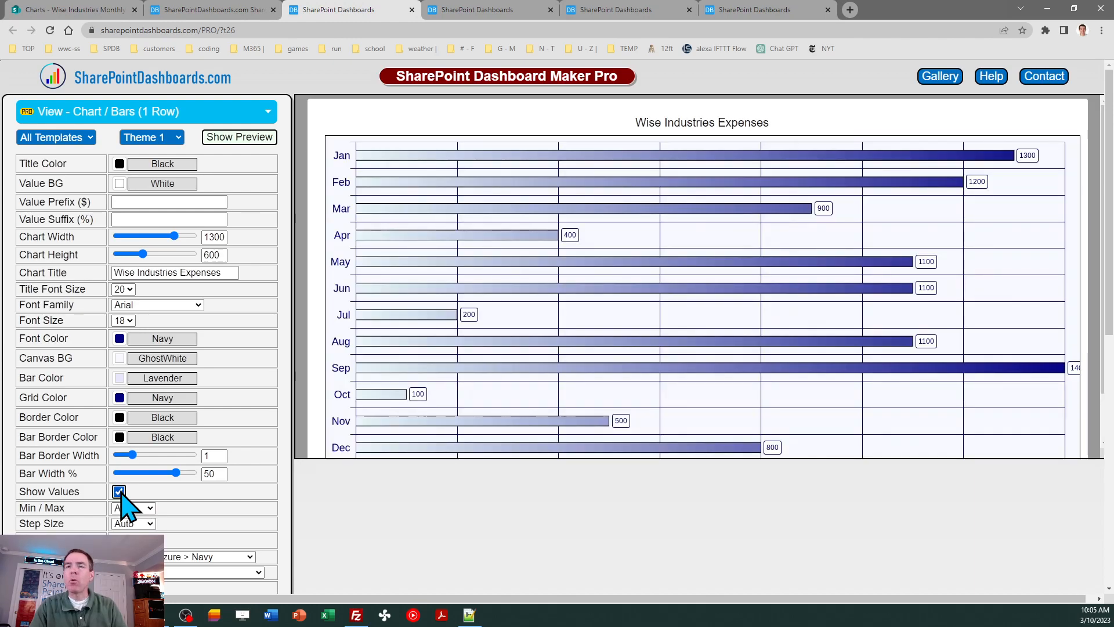
click(119, 492)
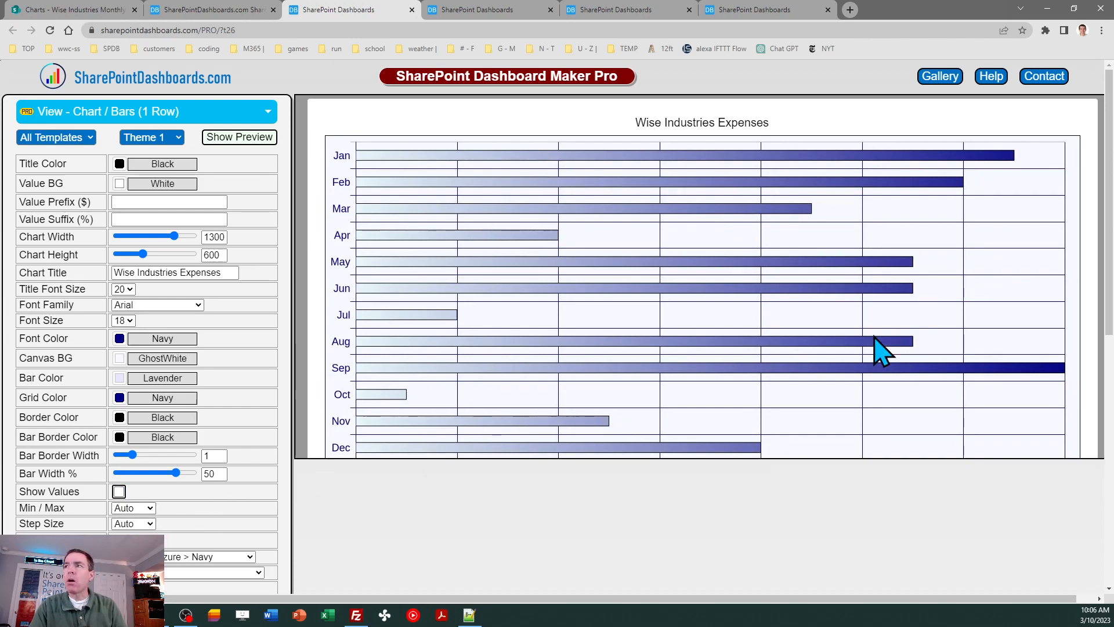
mouse_move(1110, 268)
mouse_down()
mouse_move(1110, 324)
mouse_move(1108, 269)
mouse_up()
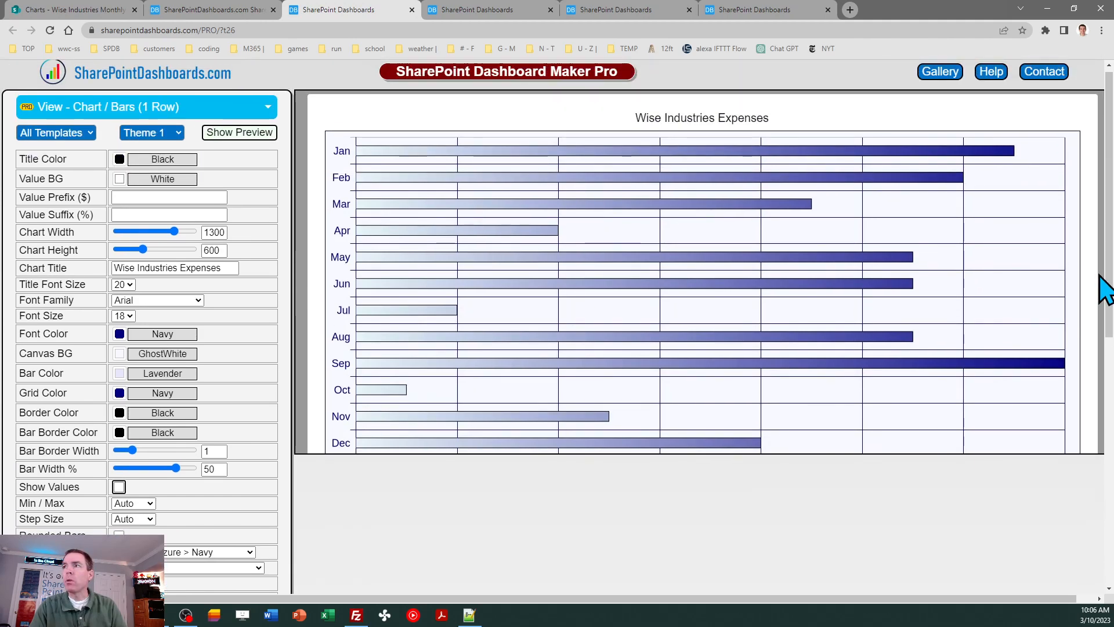
click(119, 487)
Step: Switch the template's Min / Max setting to Manual, with a minimum of 0 and a maximum of 20000
click(145, 504)
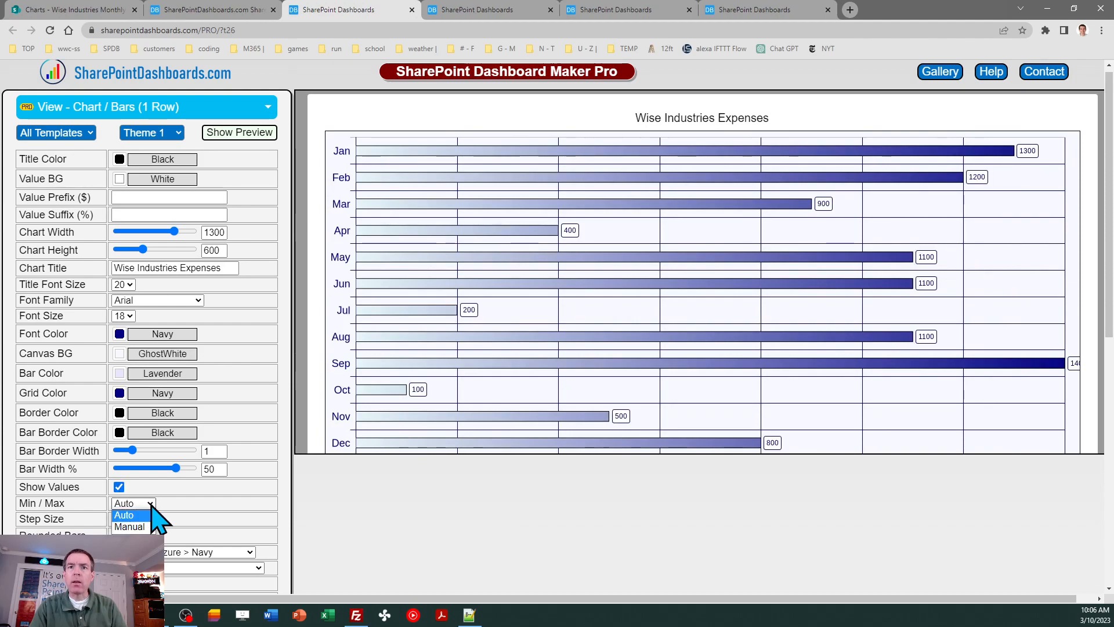
click(130, 527)
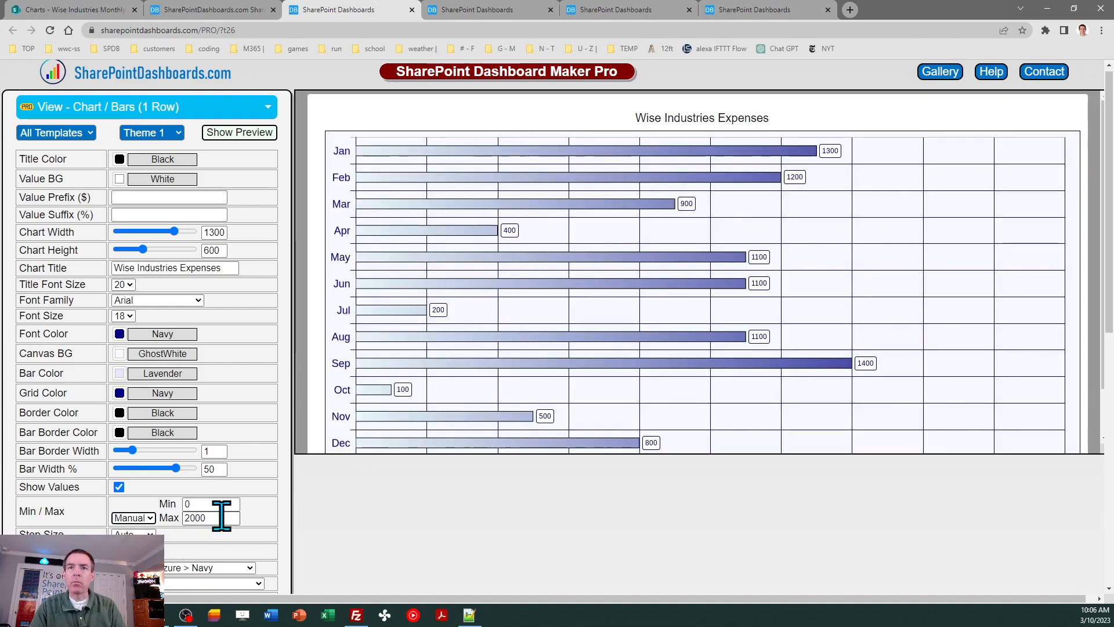
click(229, 517)
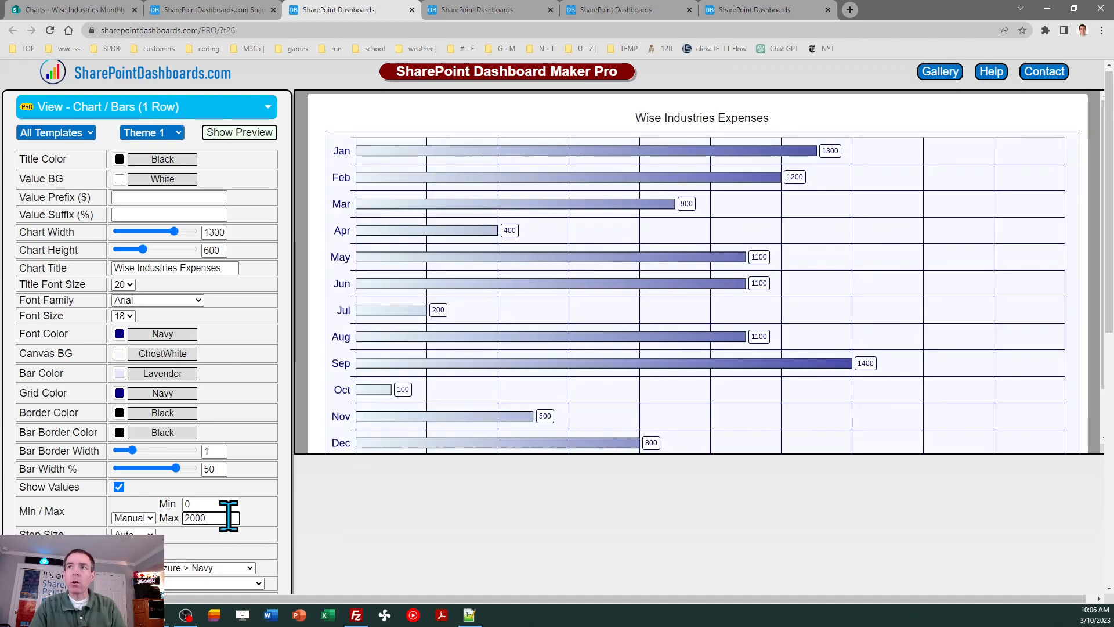
double_click(229, 517)
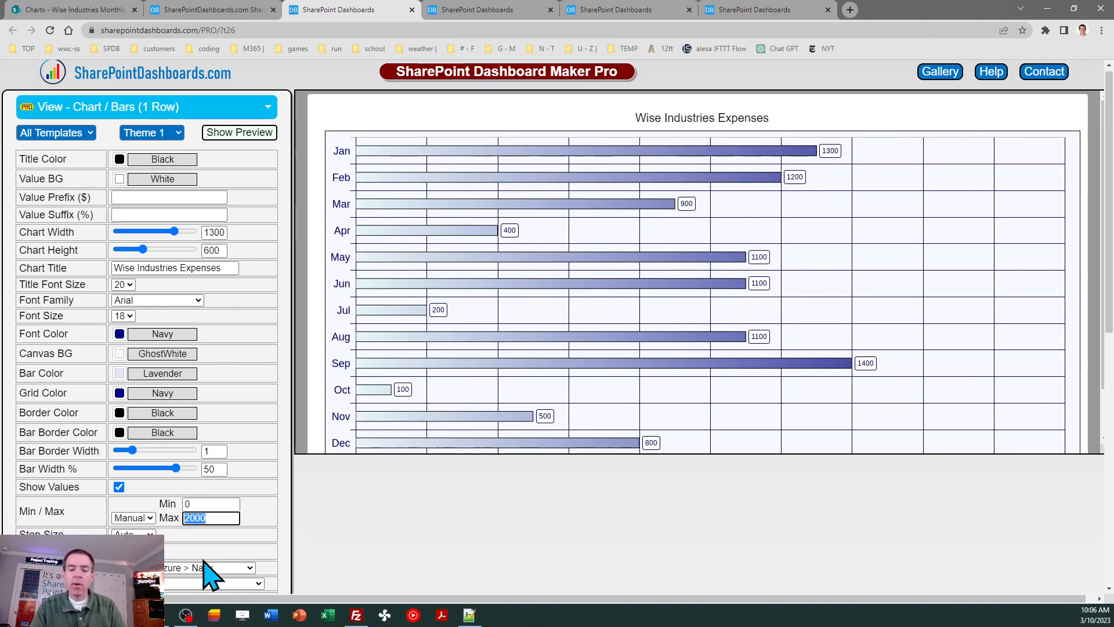
click(93, 10)
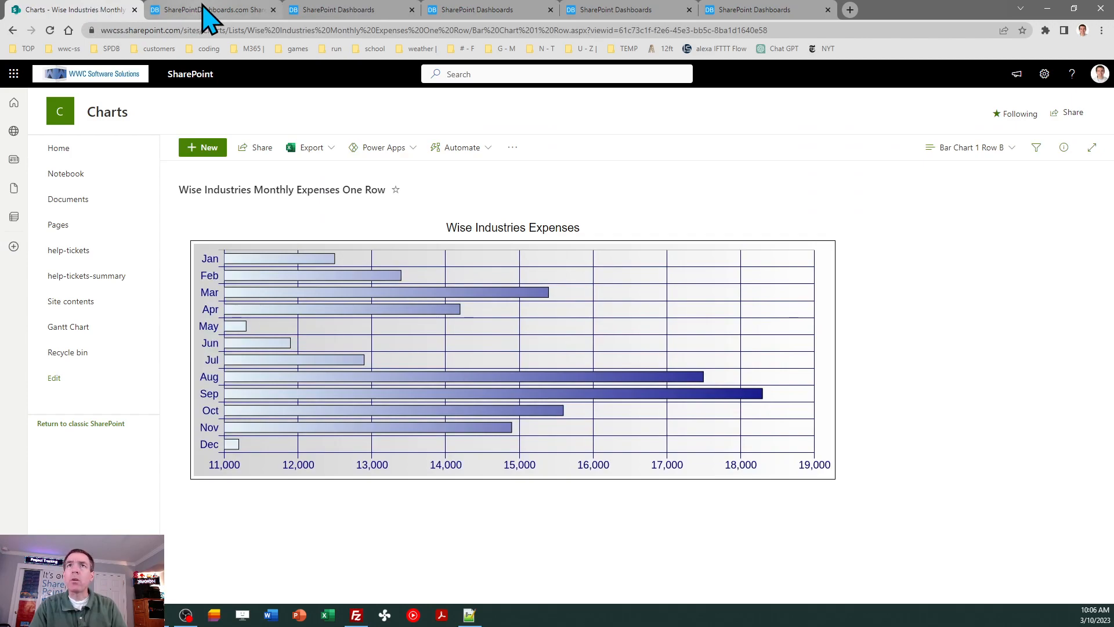
mouse_move(210, 19)
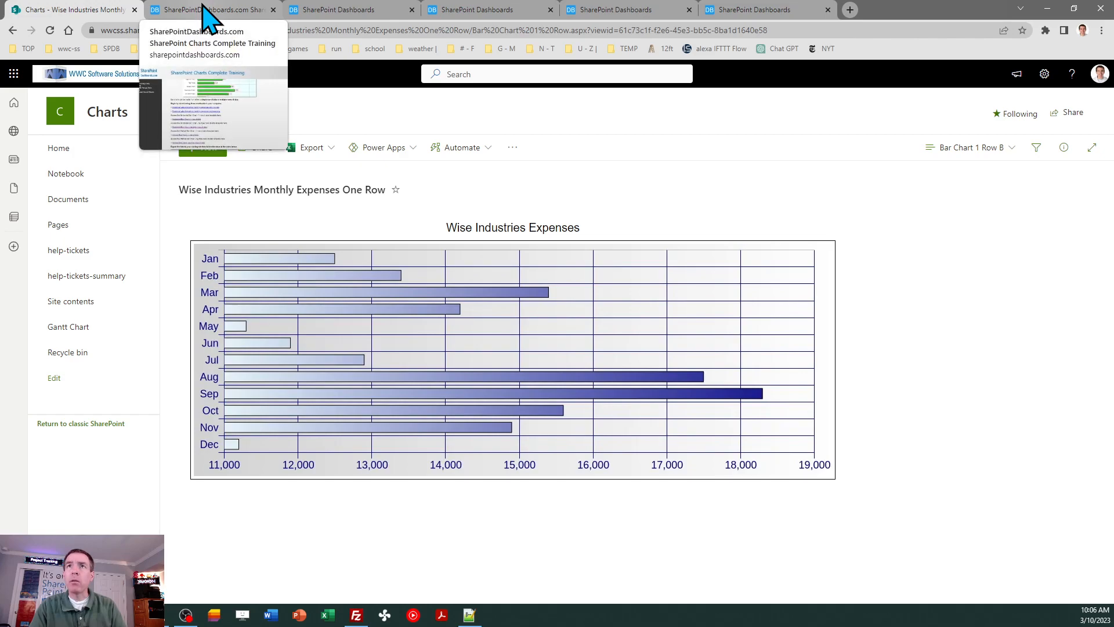
click(342, 10)
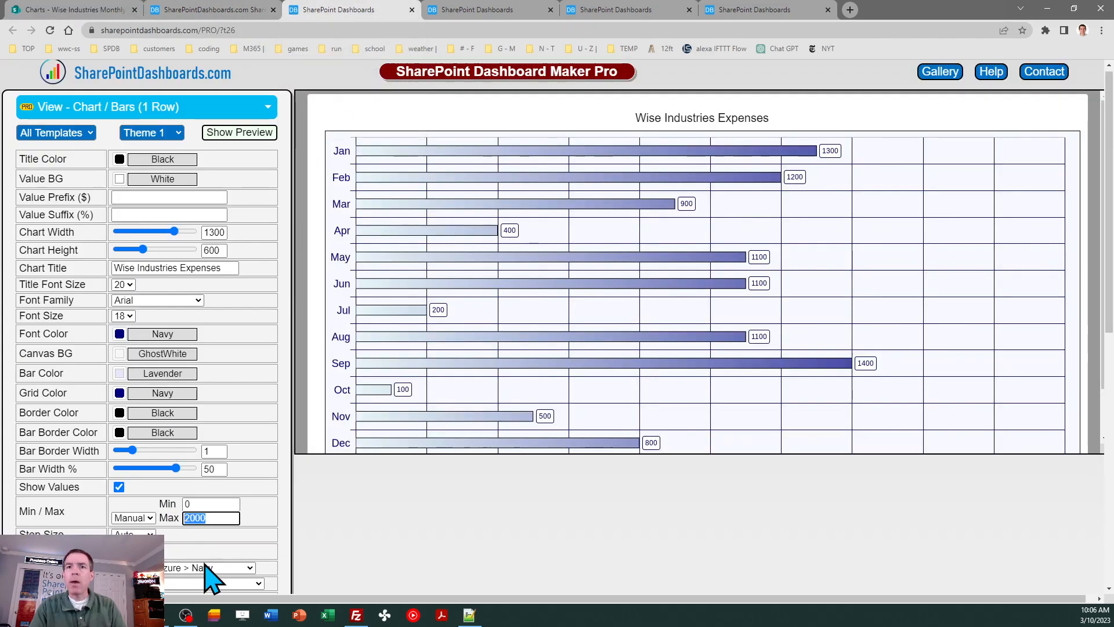
text(200)
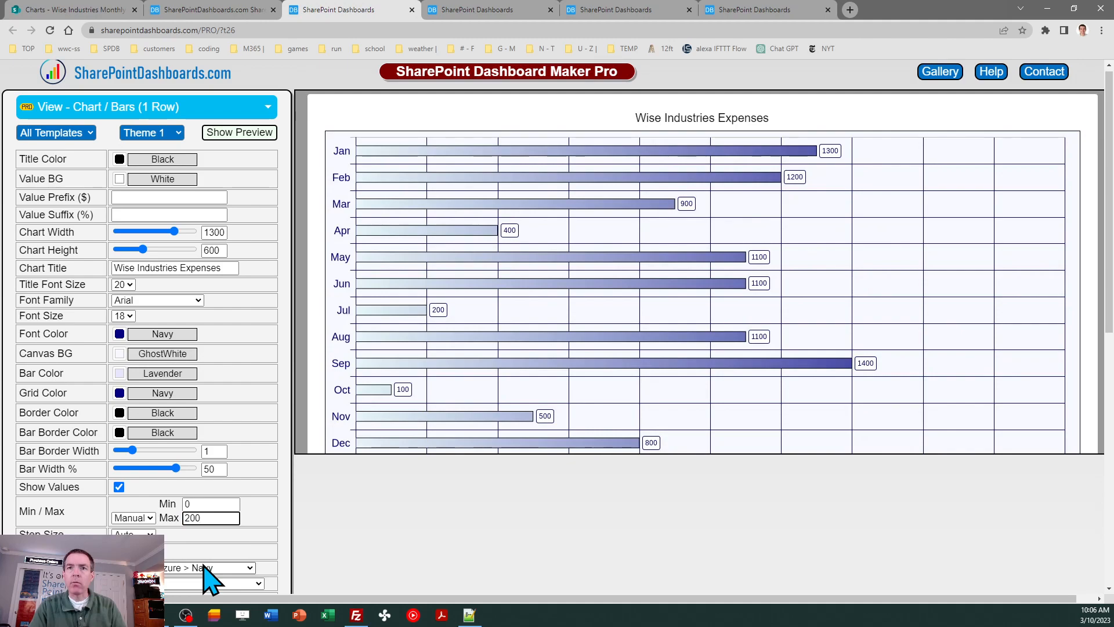
key(Tab)
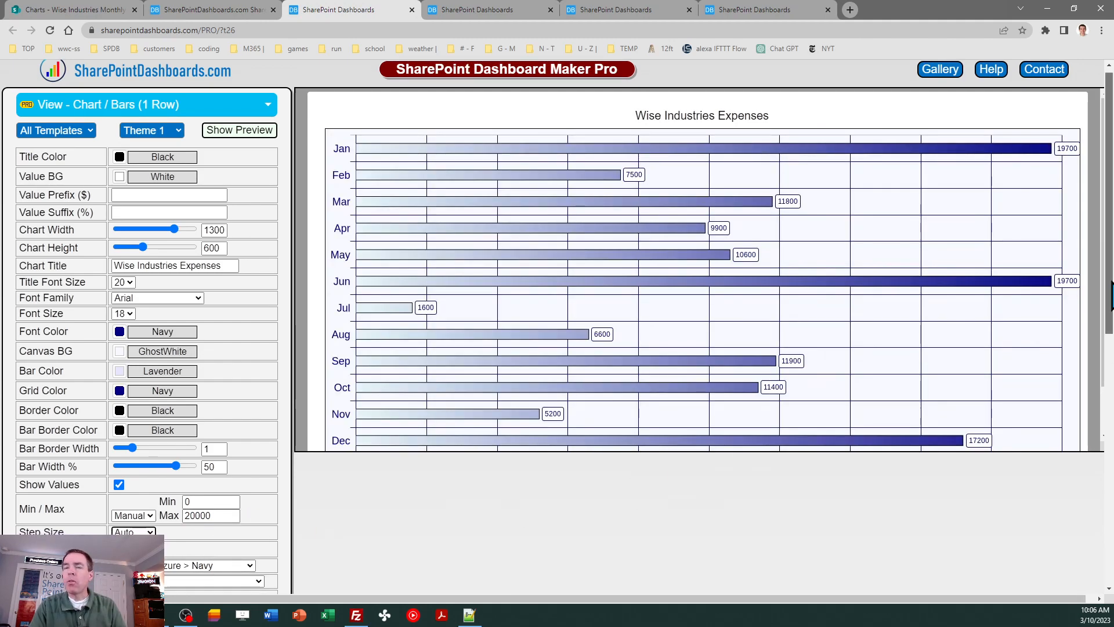
Step: Copy the restyled one-row bar chart template code and dismiss the instructions
scroll(1111, 302, down, 2)
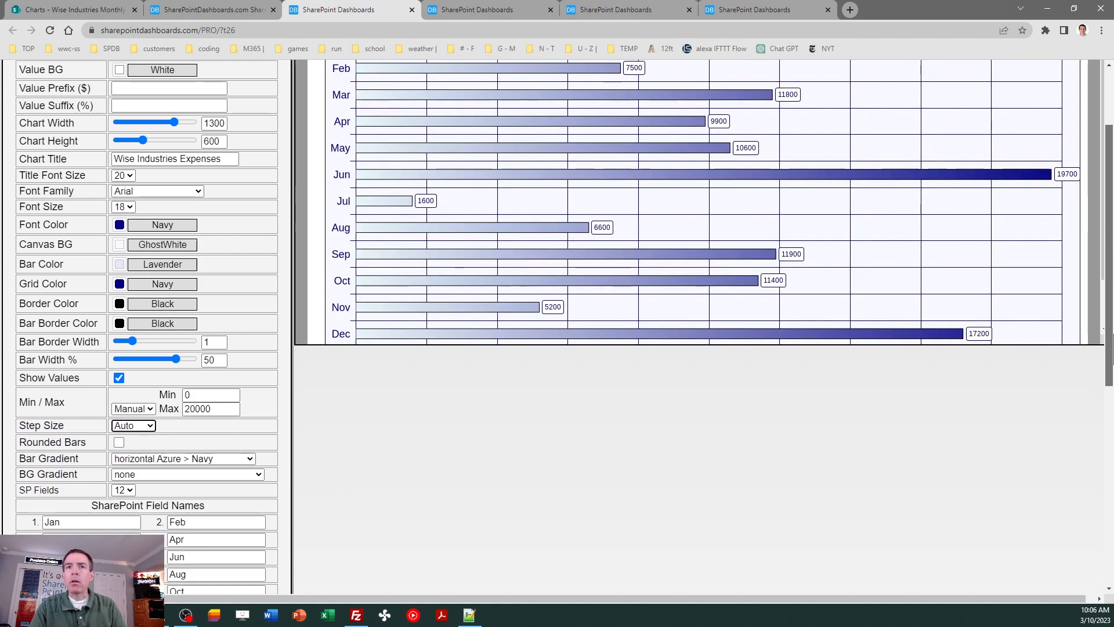
scroll(1086, 415, down, 2)
click(165, 518)
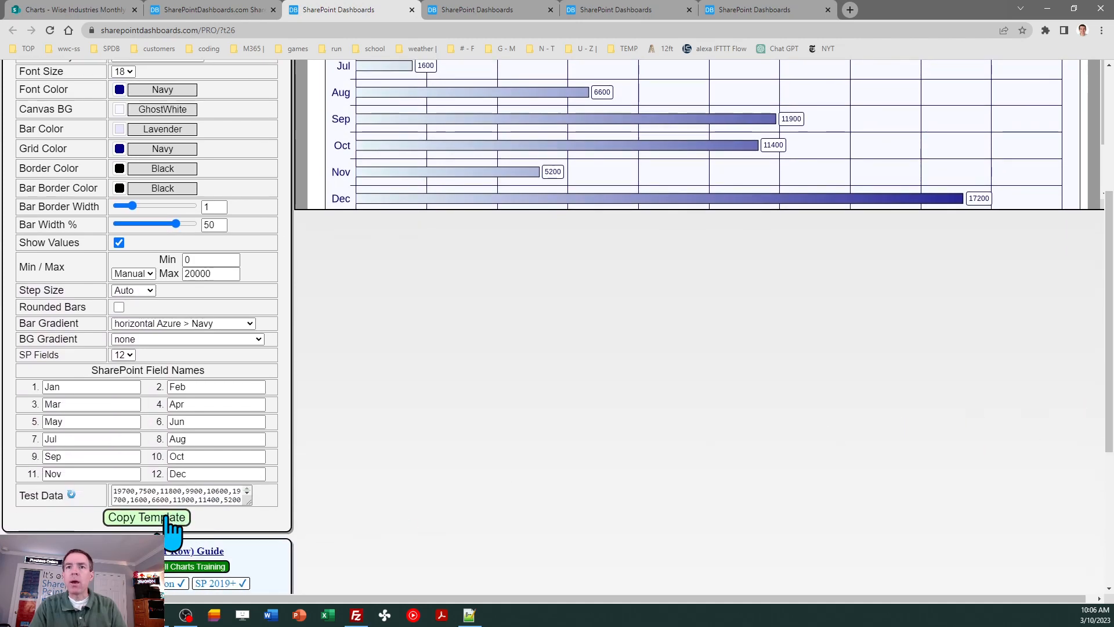
click(663, 230)
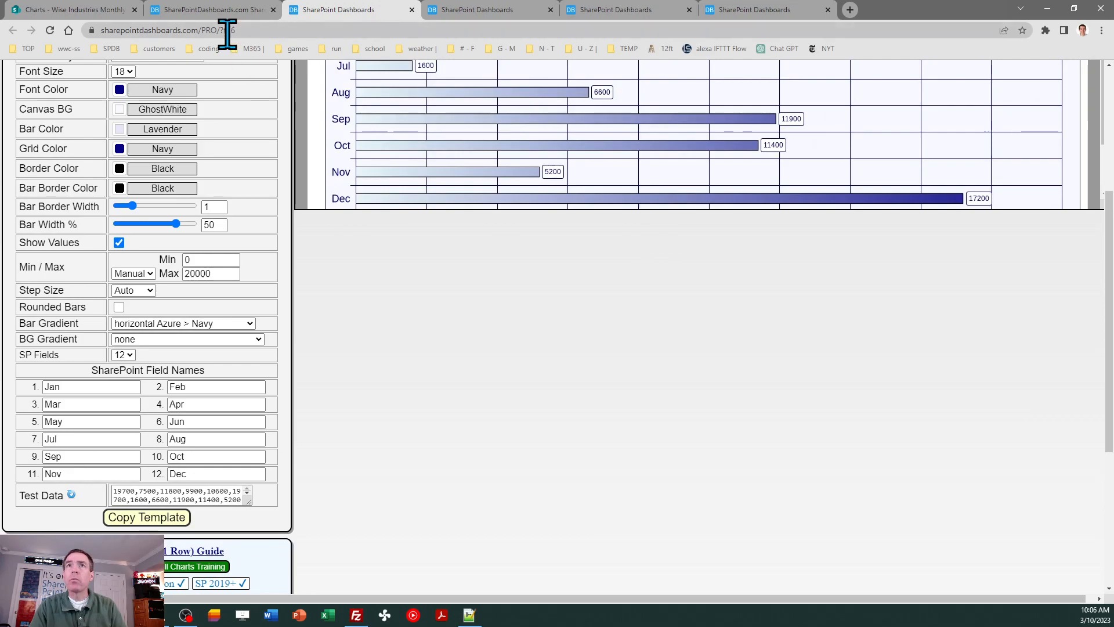
Step: Replace the Bar Chart 1 Row B view's formatting JSON with the copied code, save it, and close the view formatting
click(75, 10)
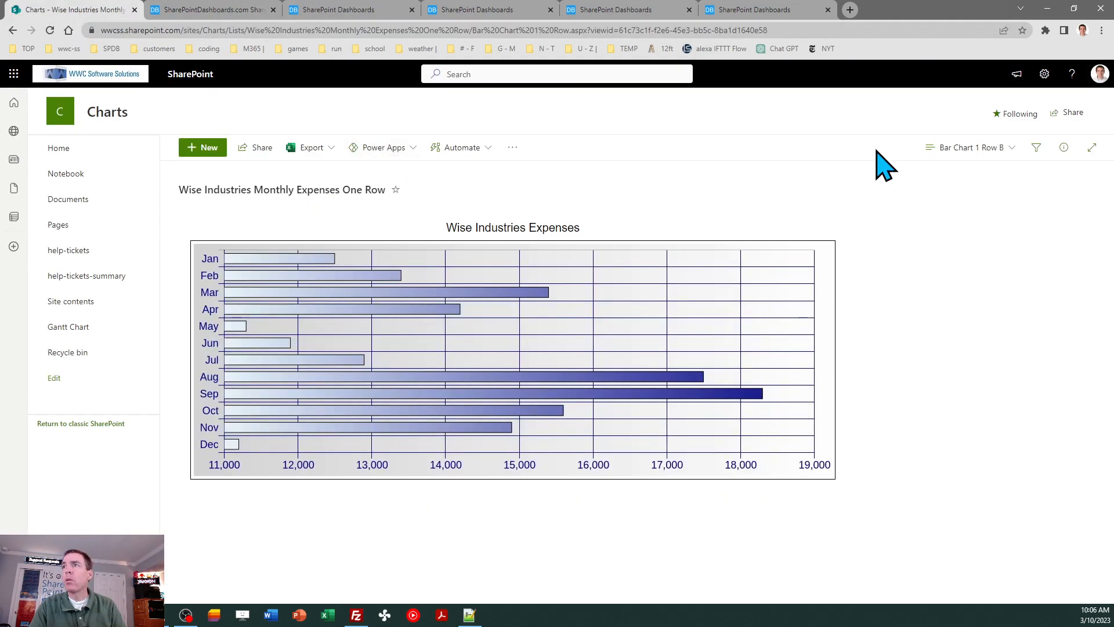
click(959, 148)
click(993, 380)
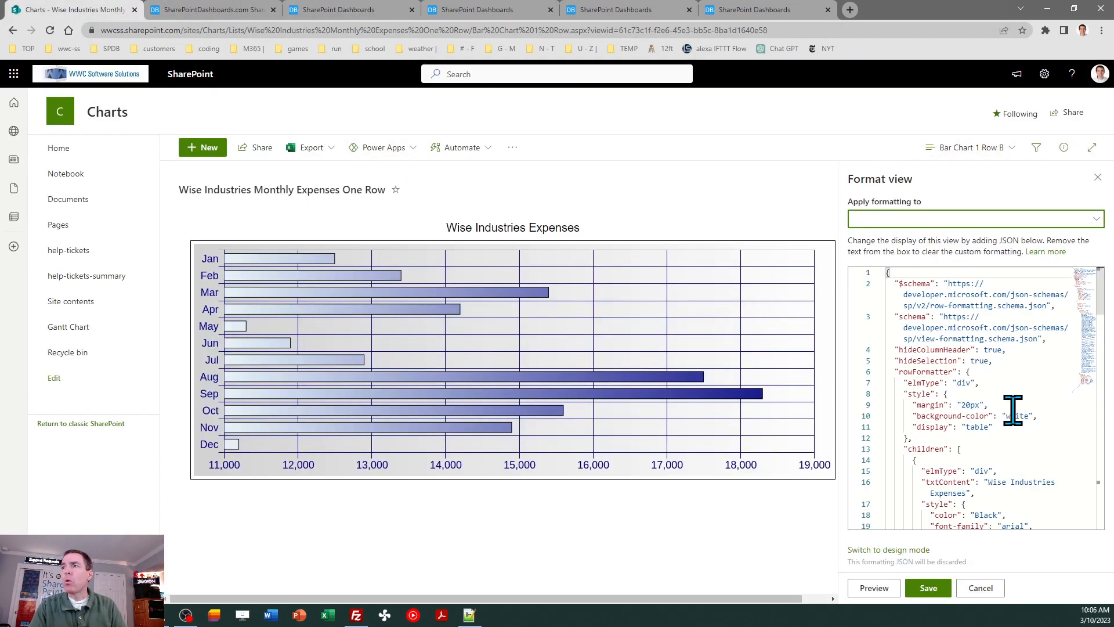
click(960, 428)
key(ctrl+a)
key(ctrl+v)
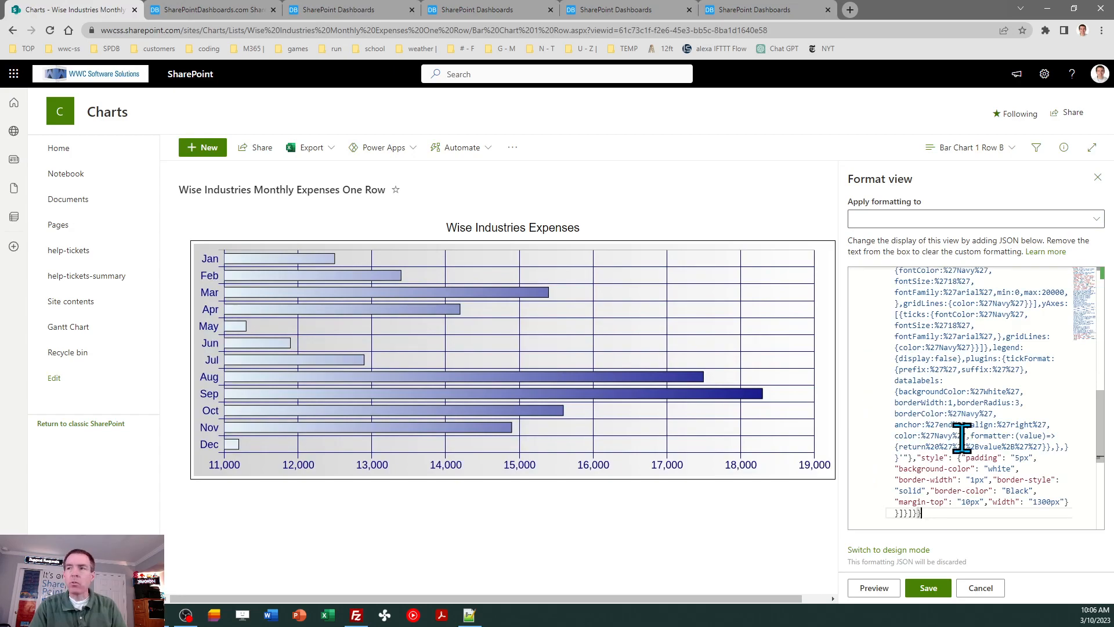
click(927, 589)
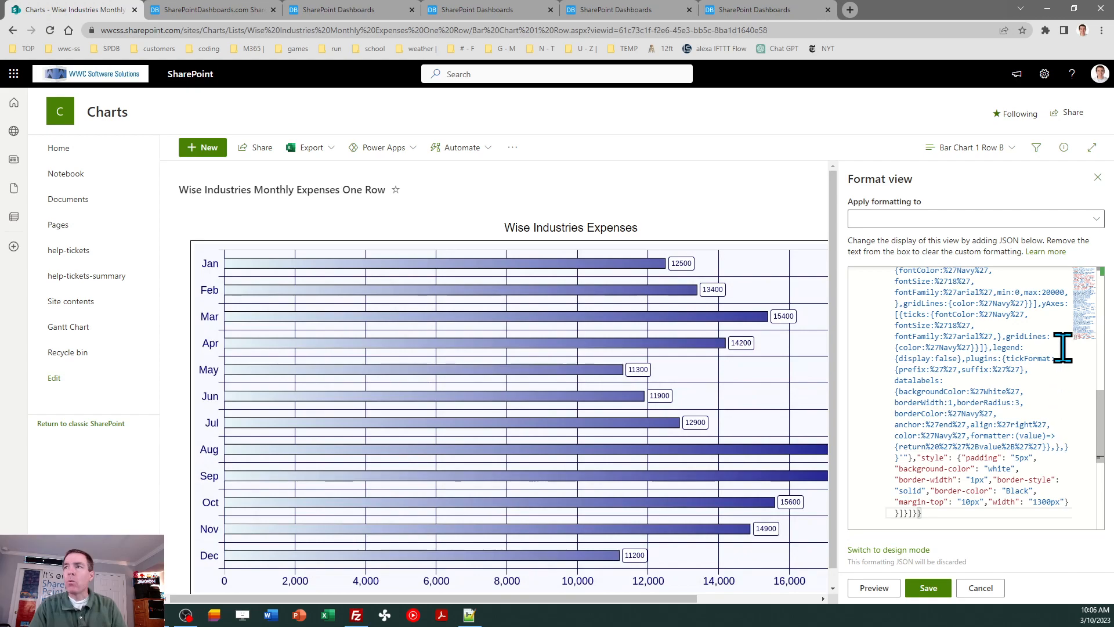
click(1098, 178)
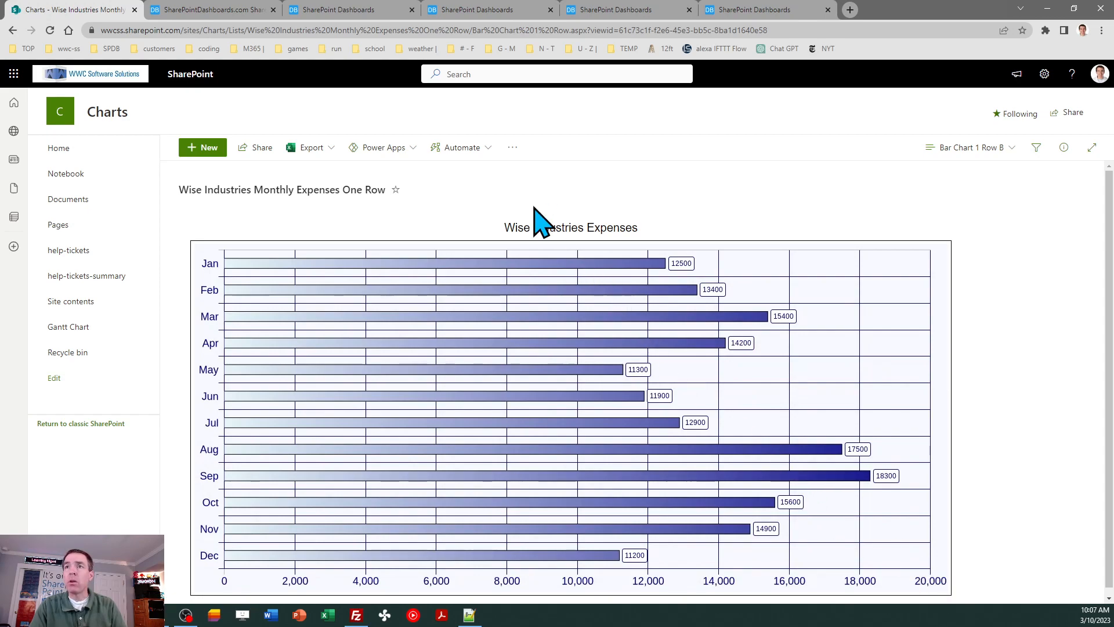
Step: Enable rounded bars in the one-row bar chart template
click(346, 11)
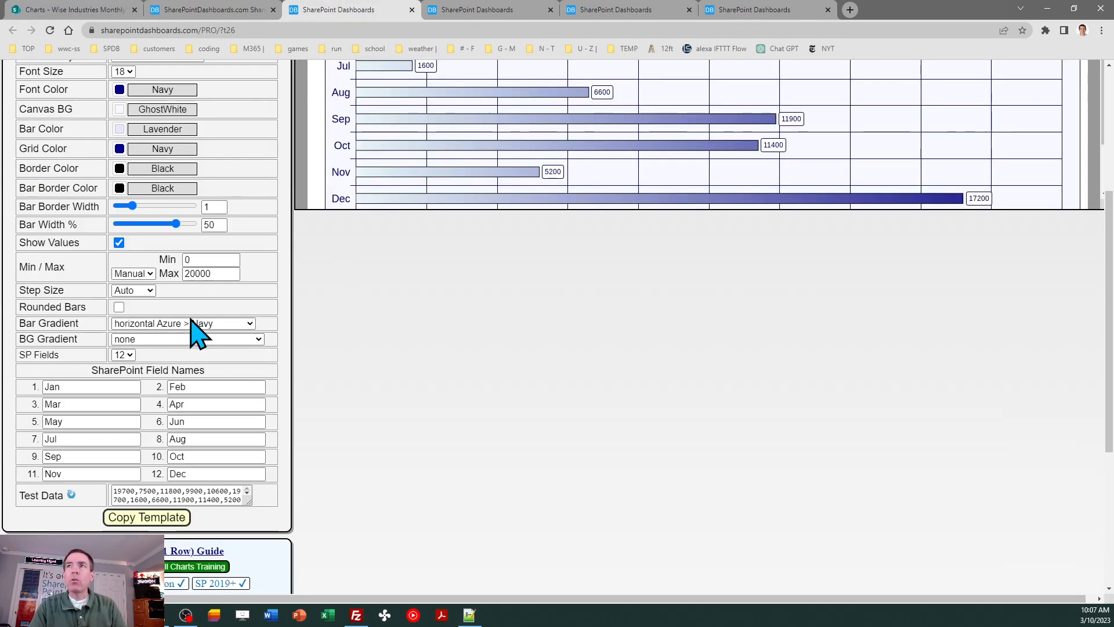
click(119, 306)
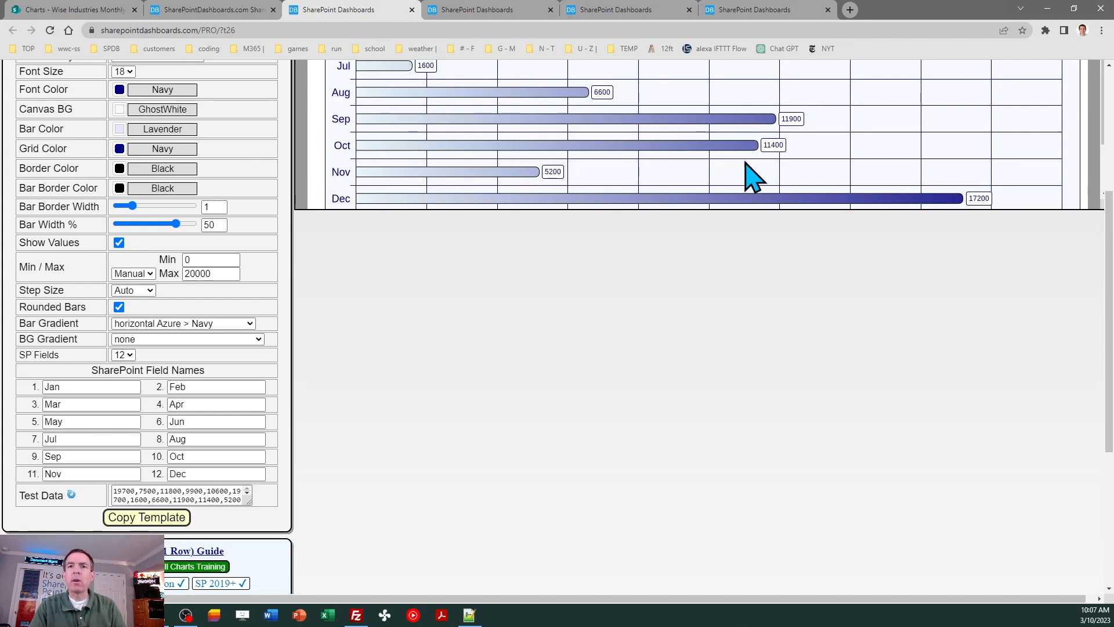
Step: Switch the SharePoint Wise Industries Monthly Expenses One Row list to the Col Chart 1 Row view
drag(1109, 401, 1109, 296)
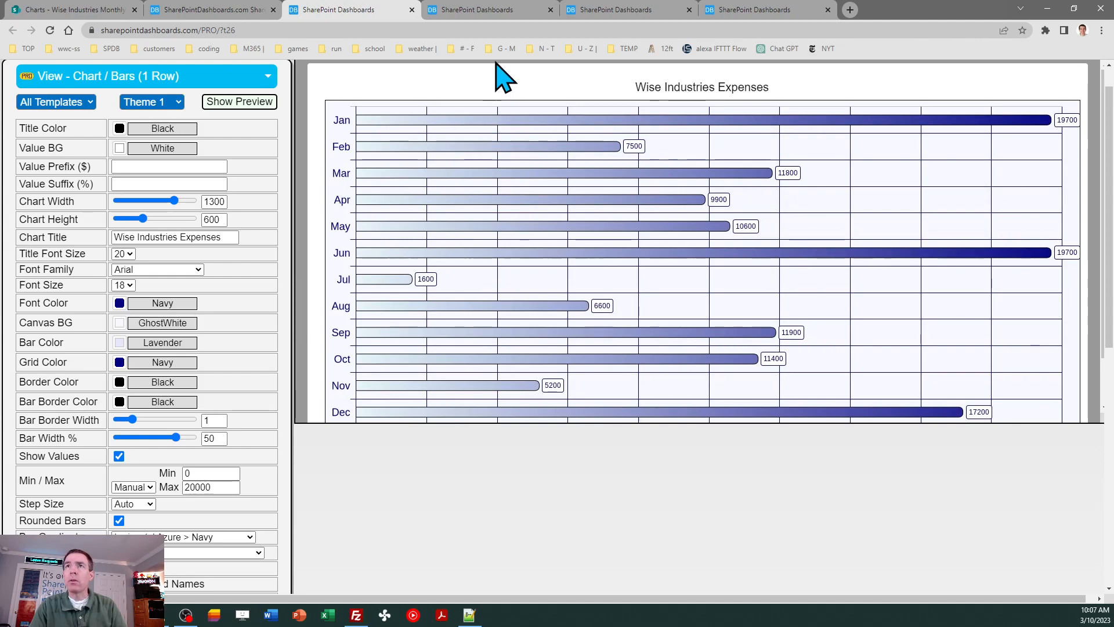
click(490, 11)
click(619, 10)
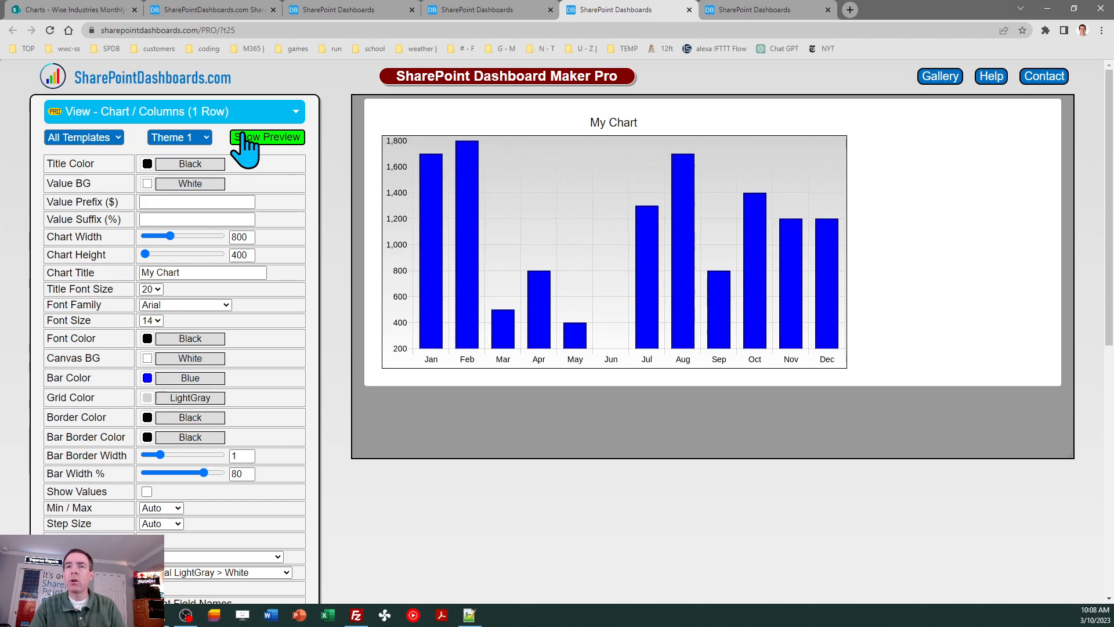
click(87, 11)
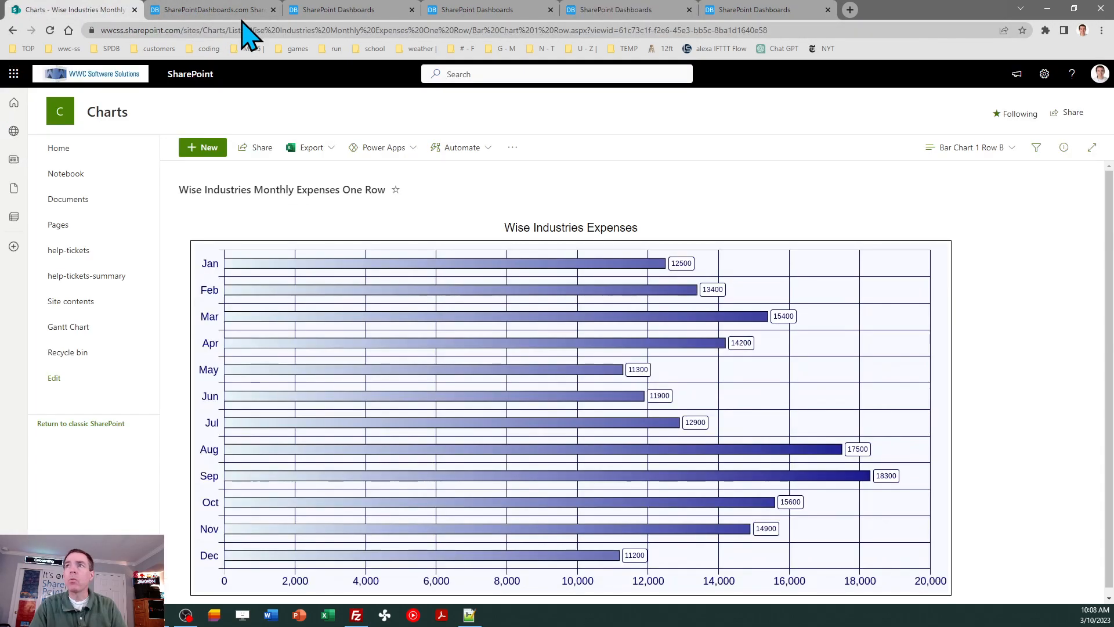
click(963, 150)
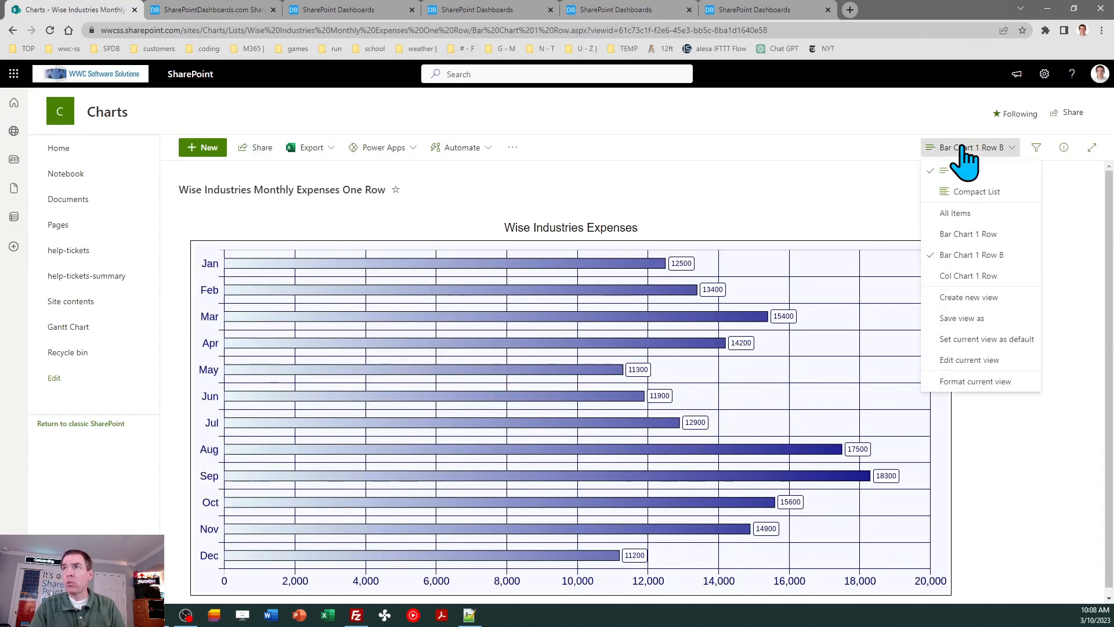
click(975, 276)
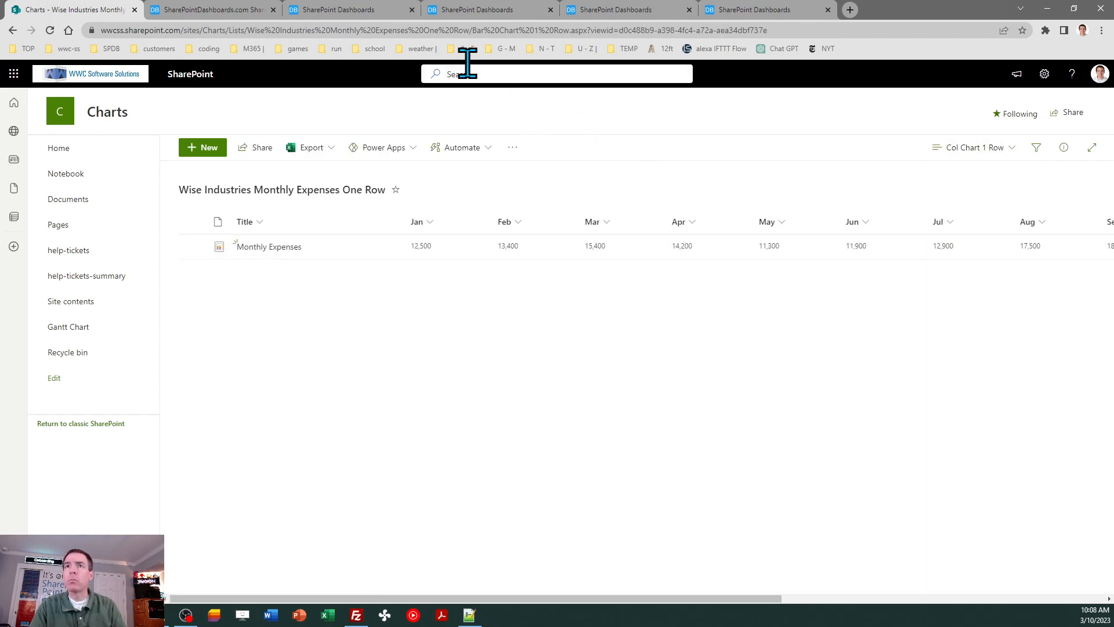
Step: In the one-row column chart template on SharePoint Dashboards, set the chart title to "Wise Industries Expenses"
click(358, 15)
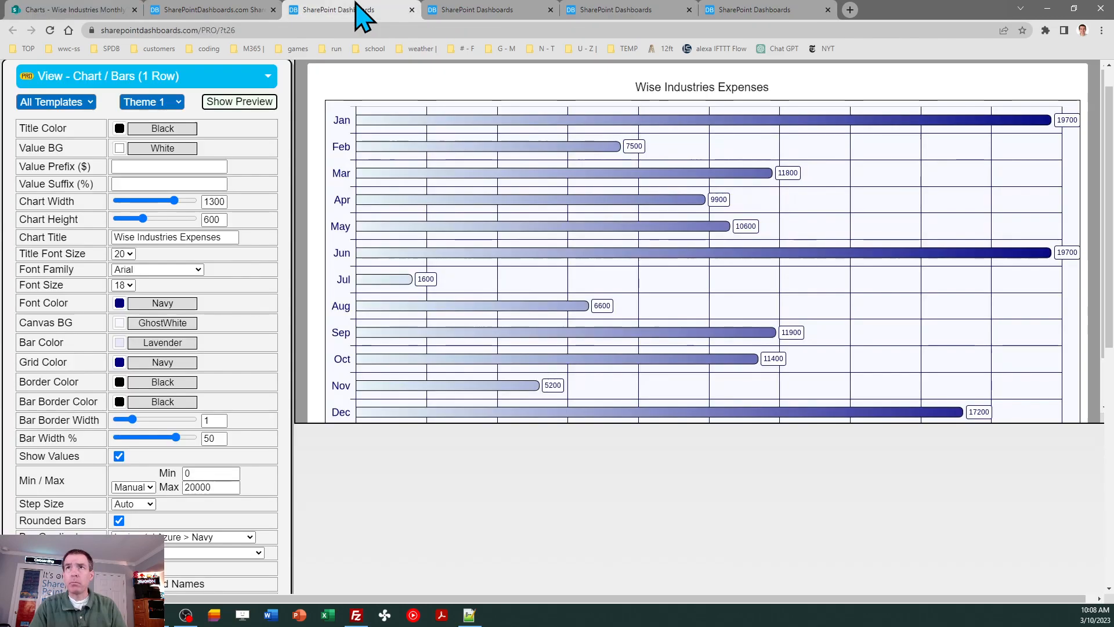
click(587, 18)
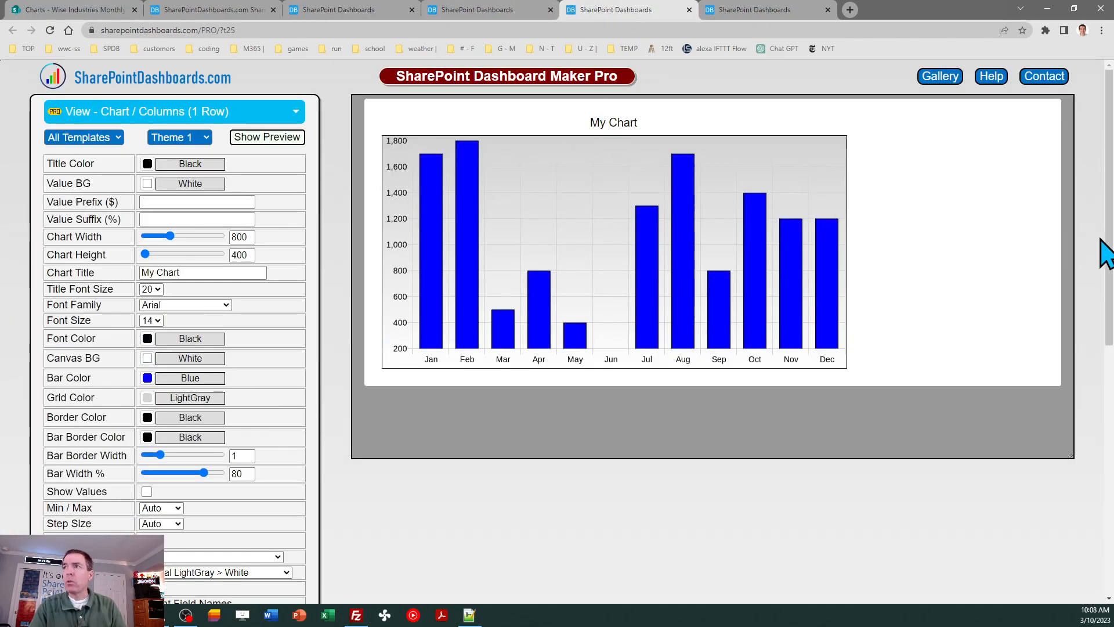
drag(1109, 249, 1109, 365)
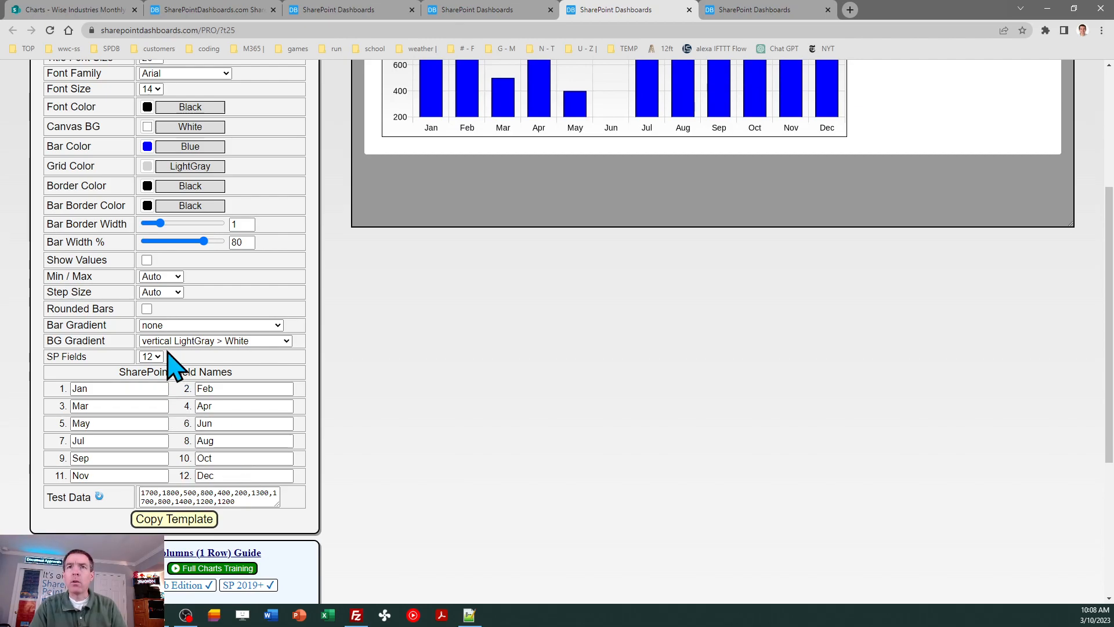
drag(1109, 340, 1108, 277)
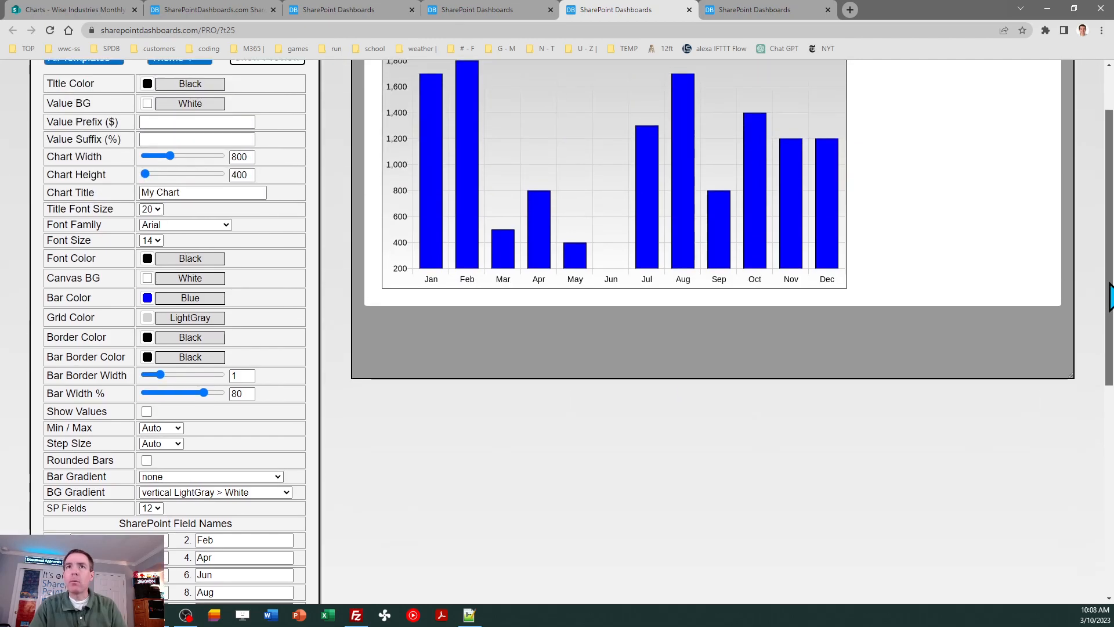
triple_click(191, 192)
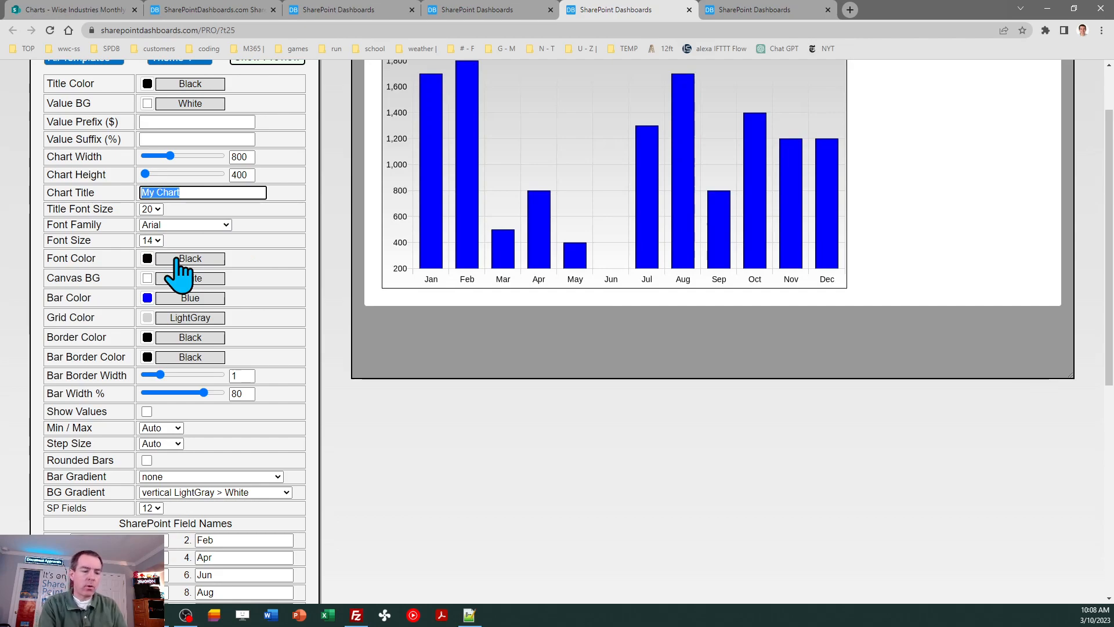
text(Wise In)
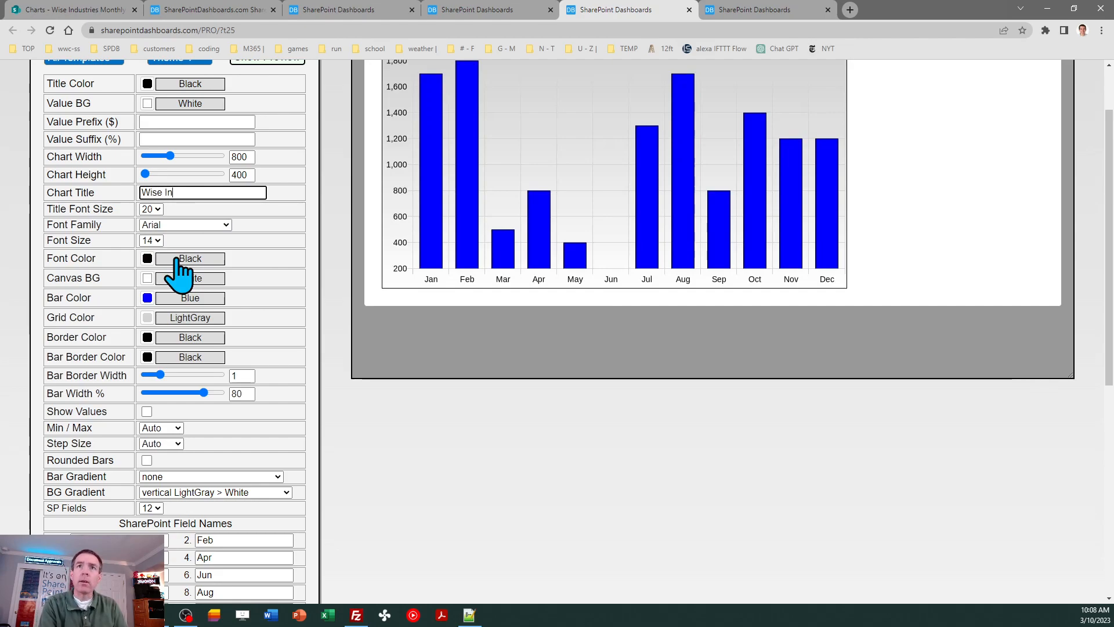
text(dustries Expenses)
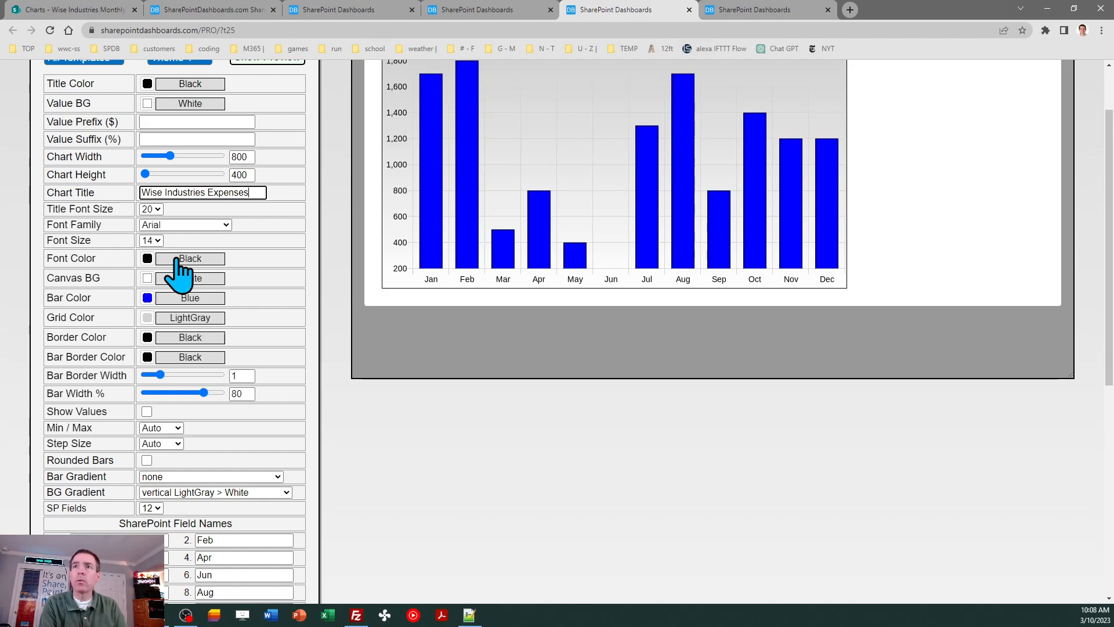
key(Tab)
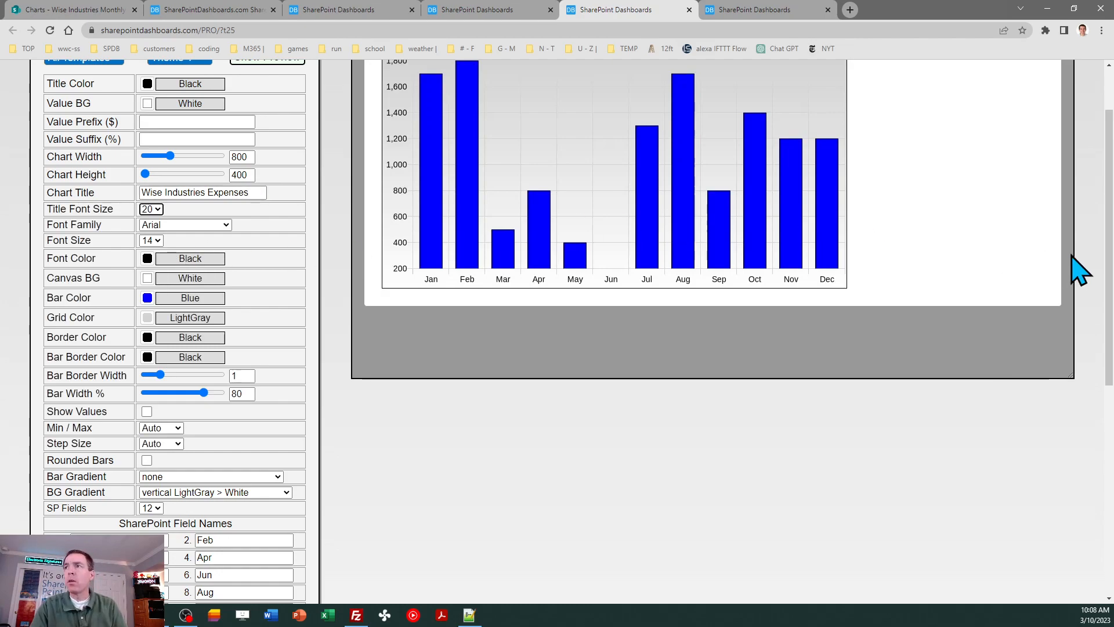
Step: Copy the one-row column chart template code and dismiss the instructions
scroll(1109, 284, down, 3)
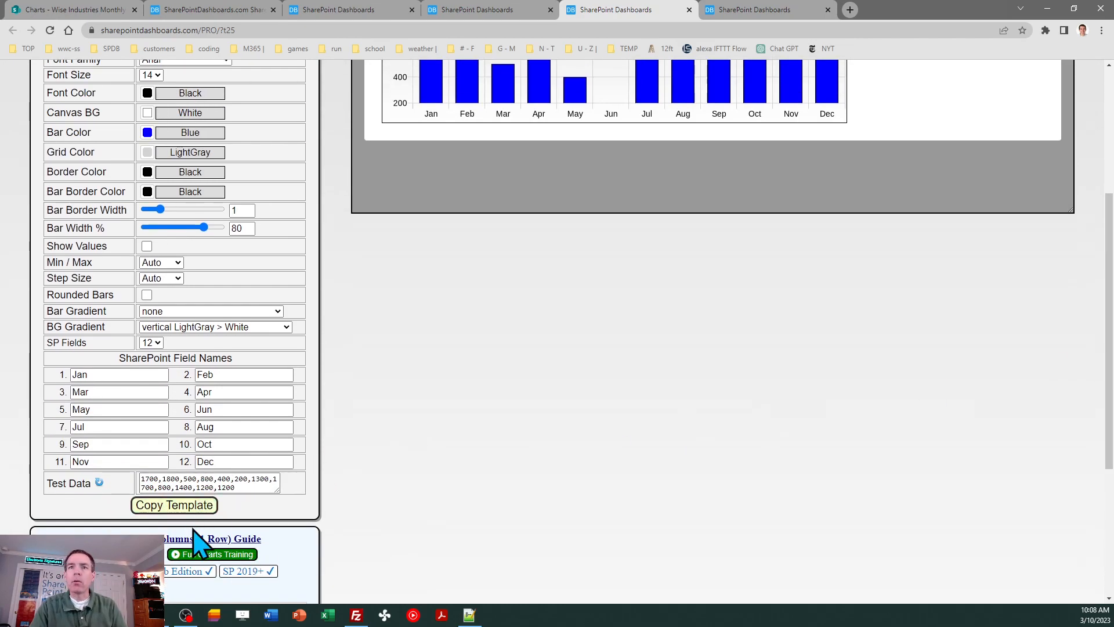
click(191, 512)
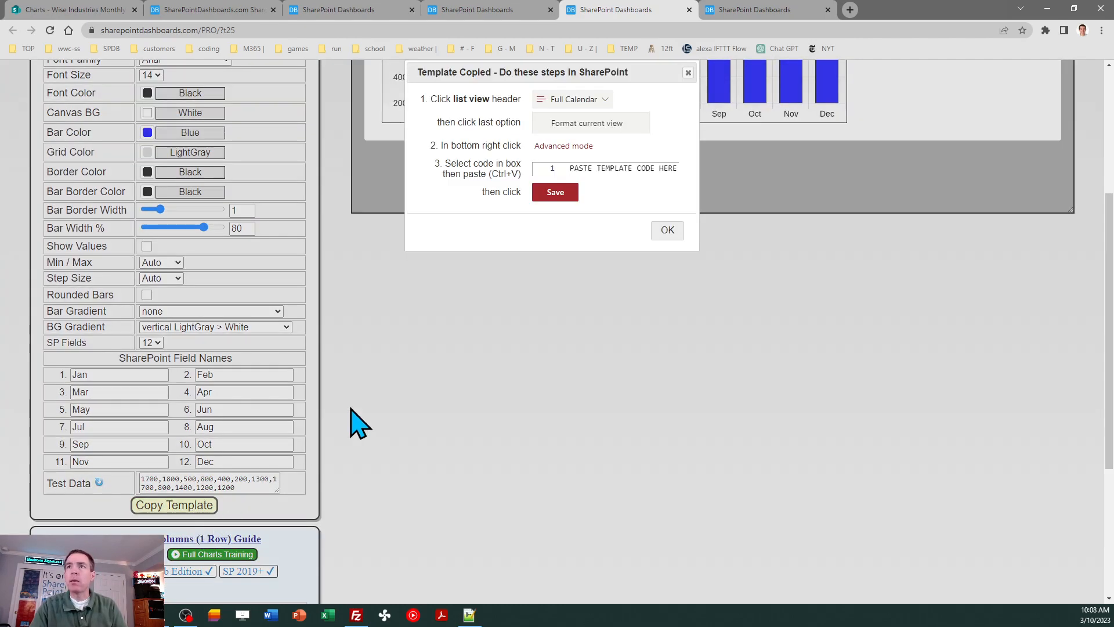
click(663, 228)
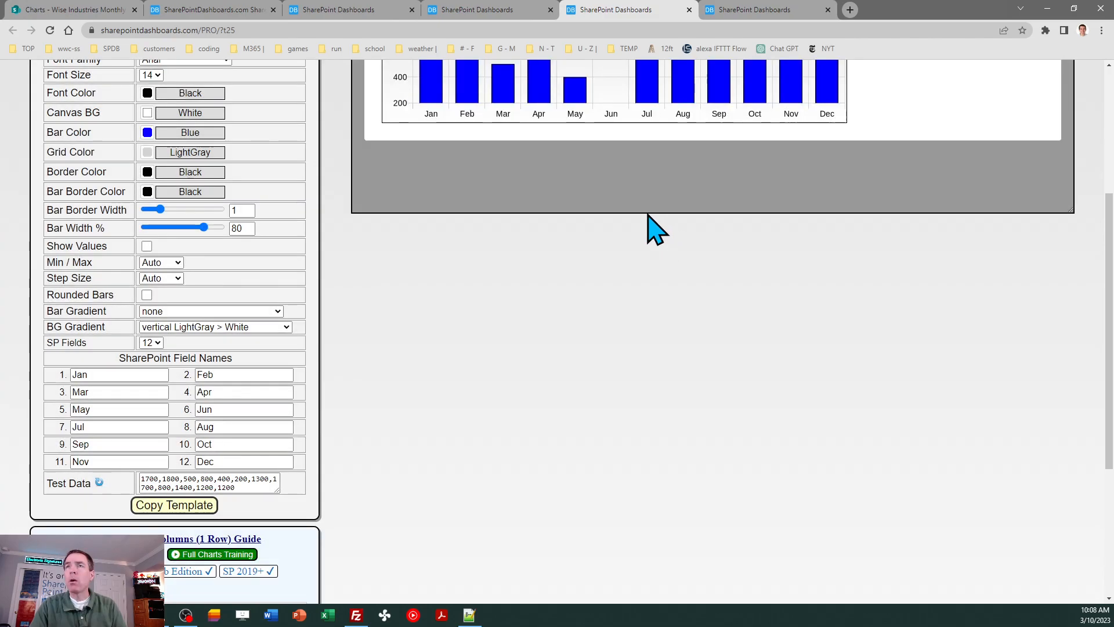
Step: Replace the Col Chart 1 Row view's formatting JSON in SharePoint with the copied code, save it, and close the view formatting
click(93, 12)
click(967, 149)
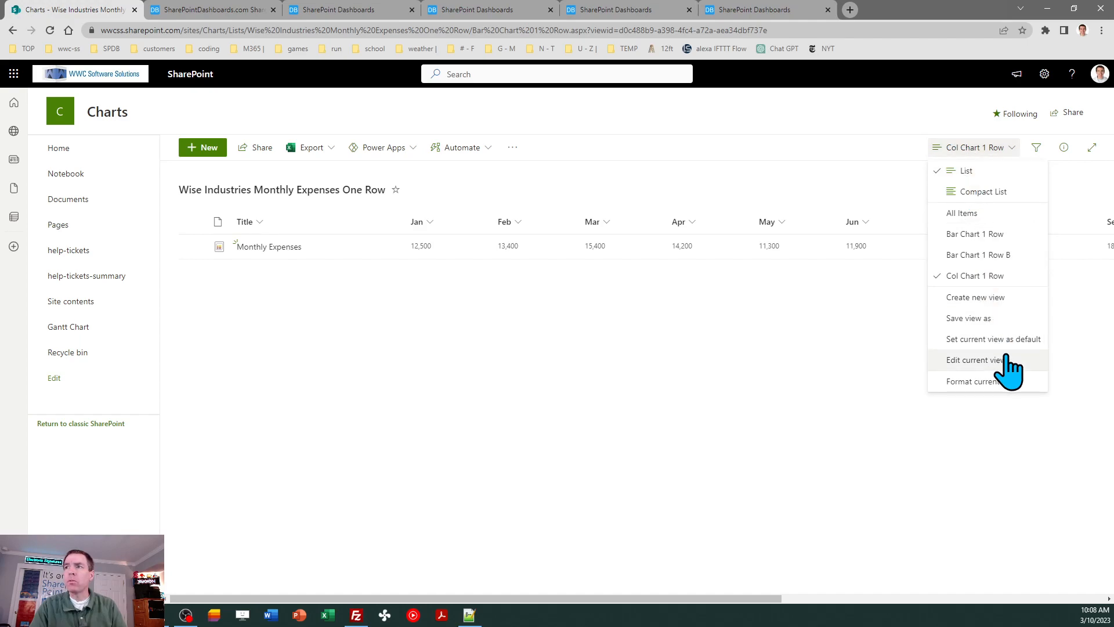
click(966, 381)
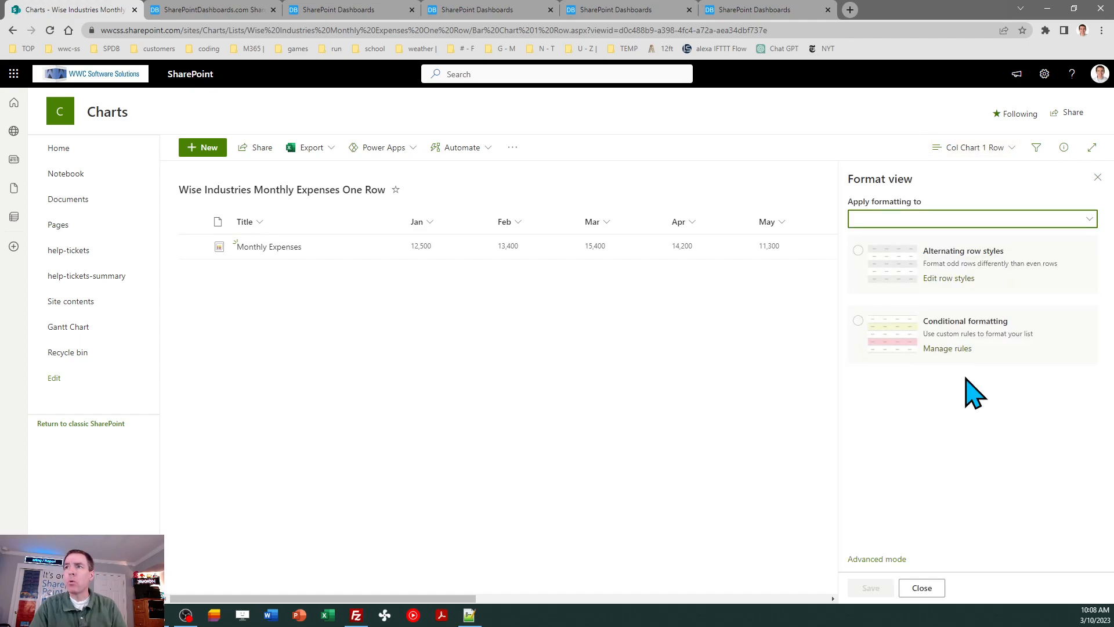
click(894, 559)
key(ctrl+a)
key(ctrl+v)
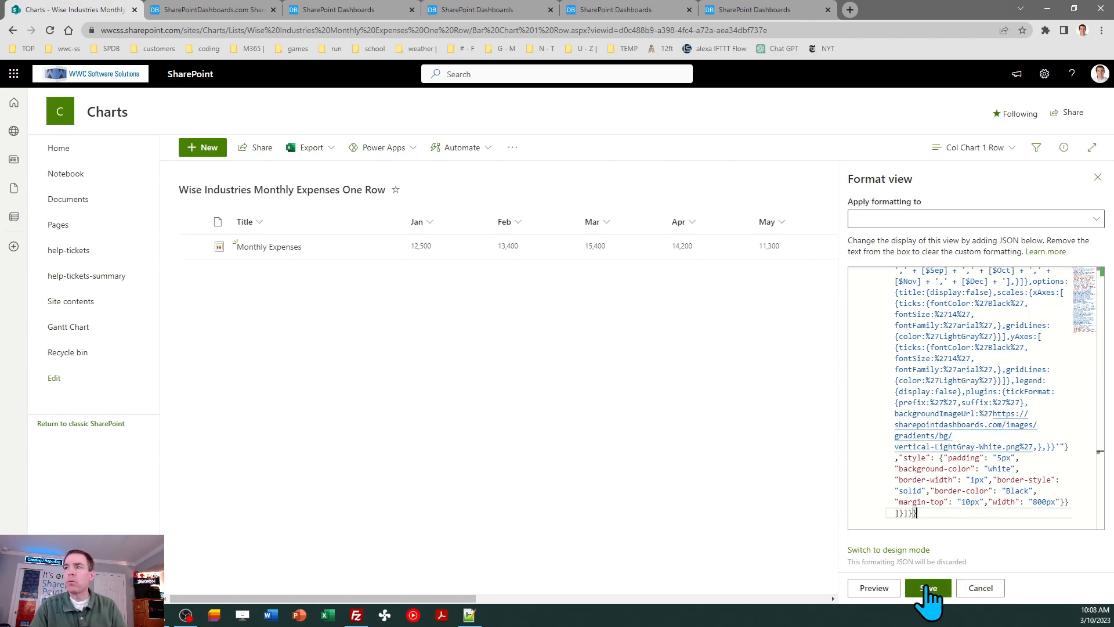
click(927, 588)
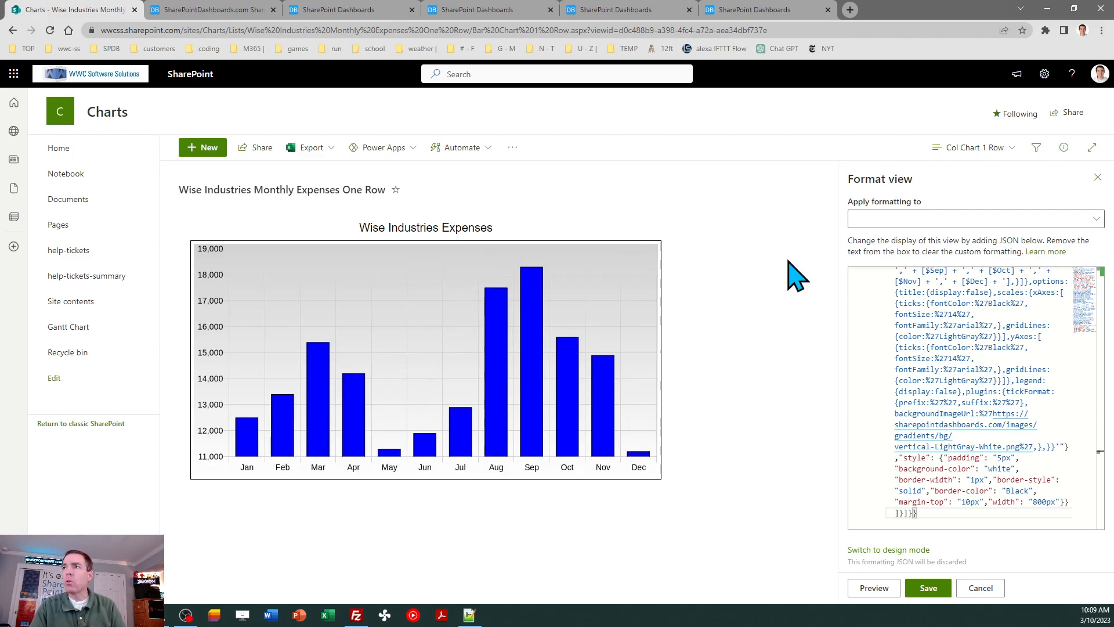
click(1097, 177)
Step: Save the column chart view as a new public view named "Col Chart 1 Row B"
click(987, 152)
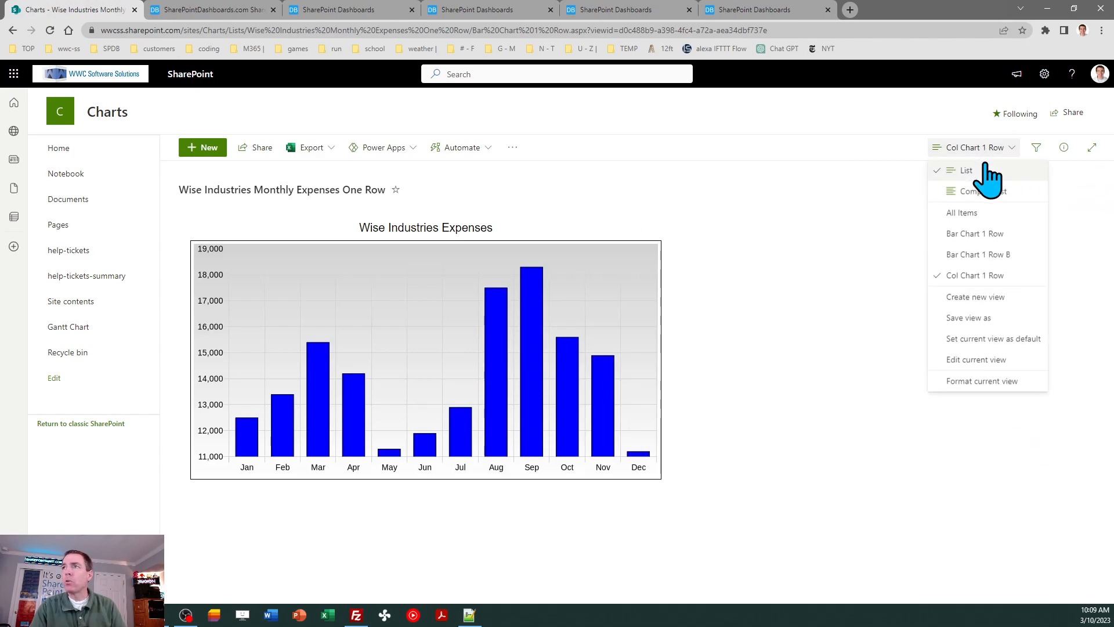
click(995, 318)
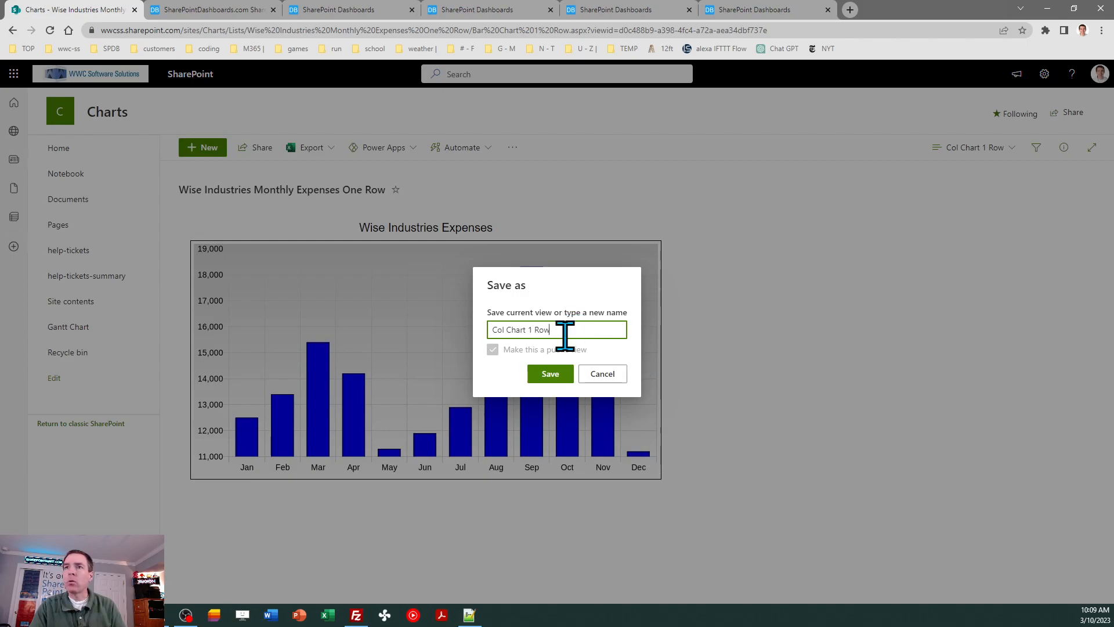
text(B)
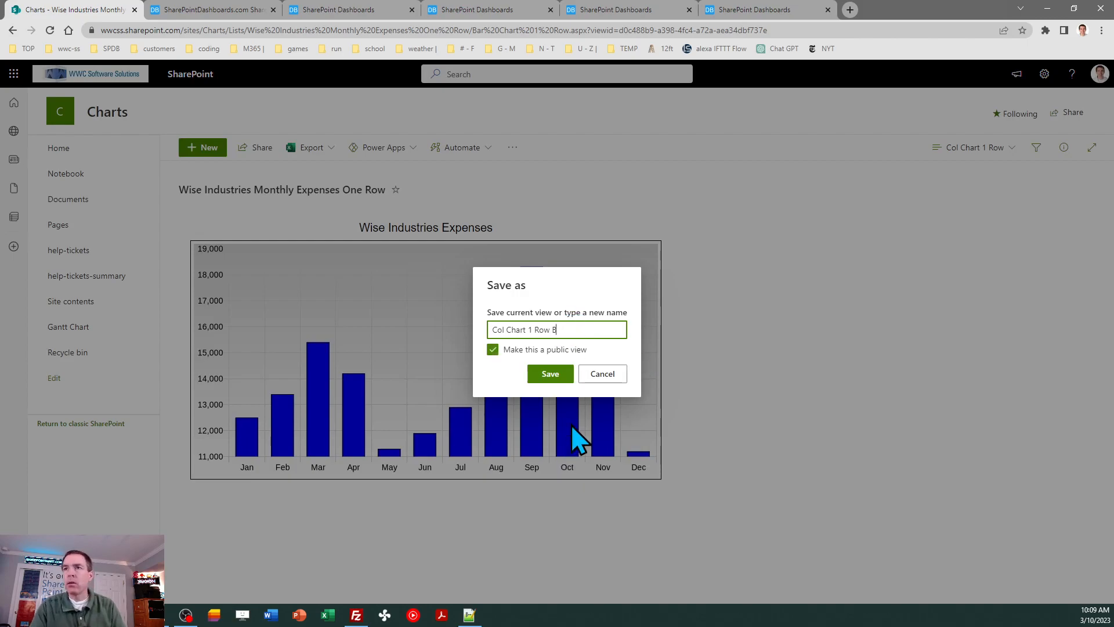
click(551, 374)
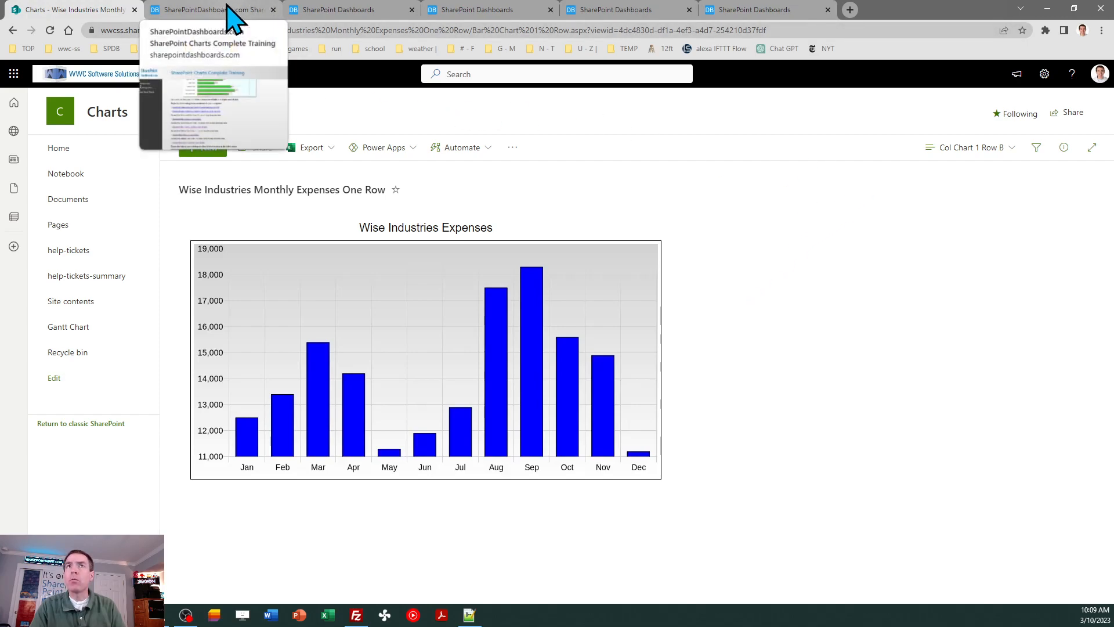
Step: In the one-row column chart template on SharePoint Dashboards, set the chart width to 1300 and the chart height to 600
click(610, 16)
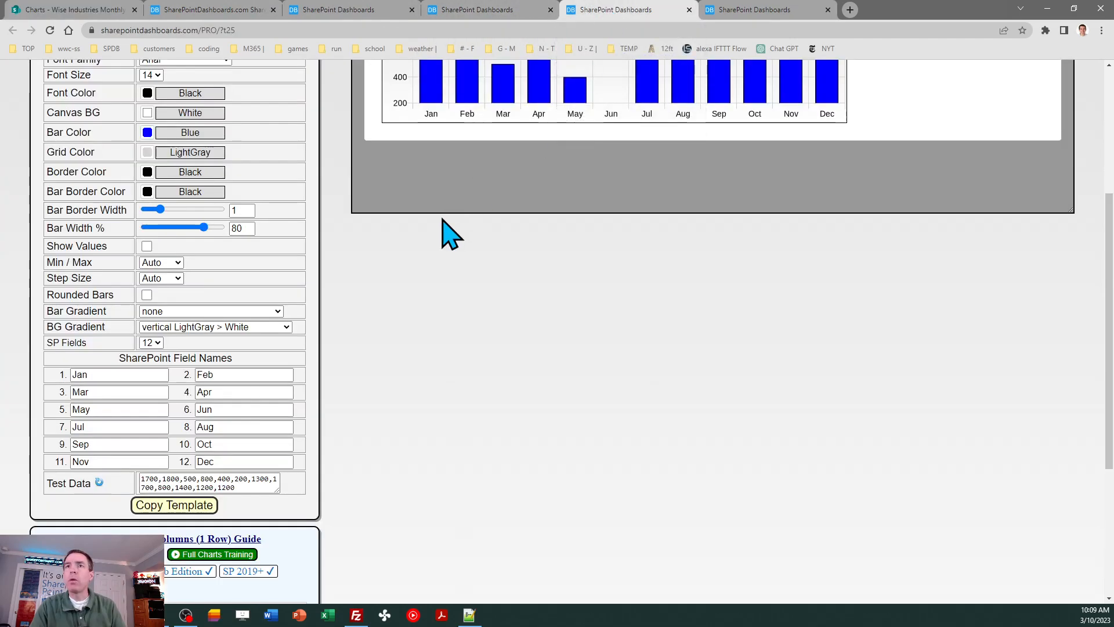
drag(1109, 384, 1110, 267)
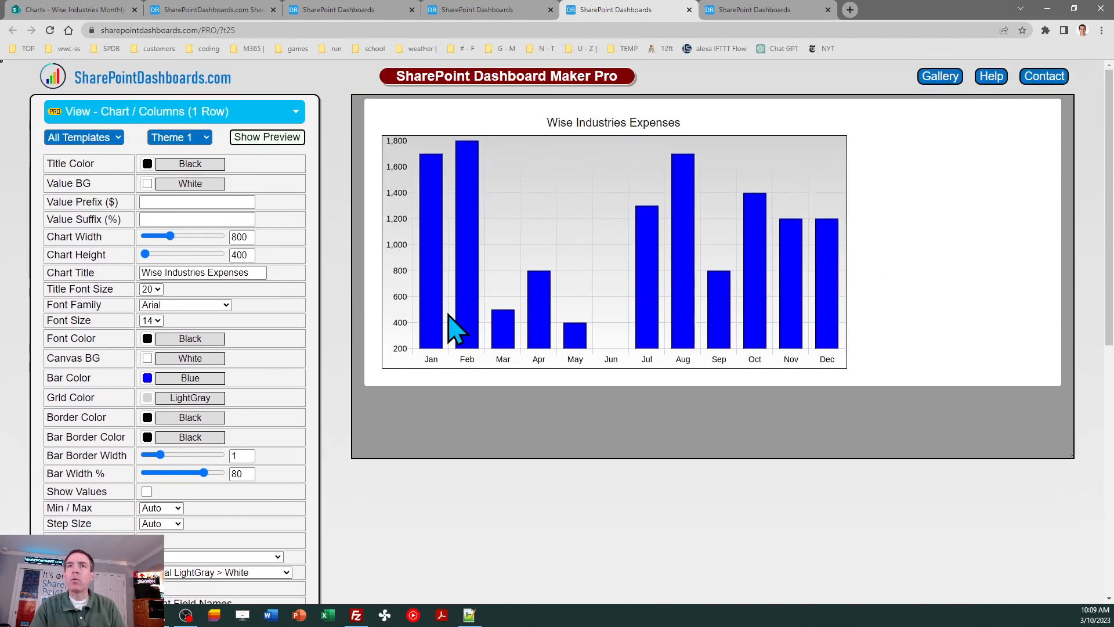
double_click(248, 236)
key(Tab)
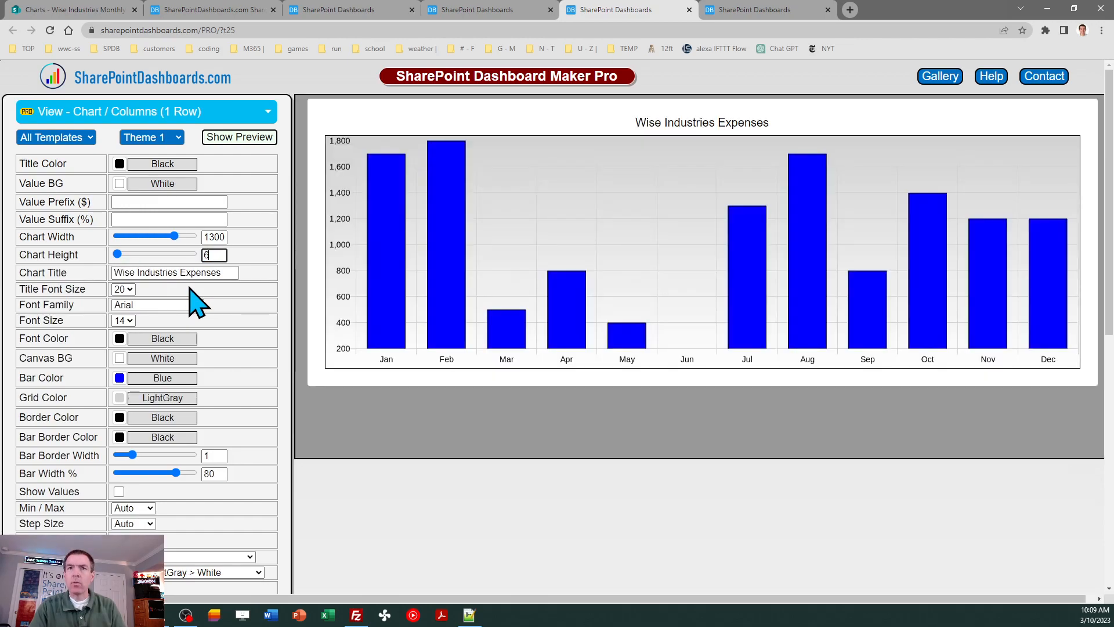
text(600)
key(Tab)
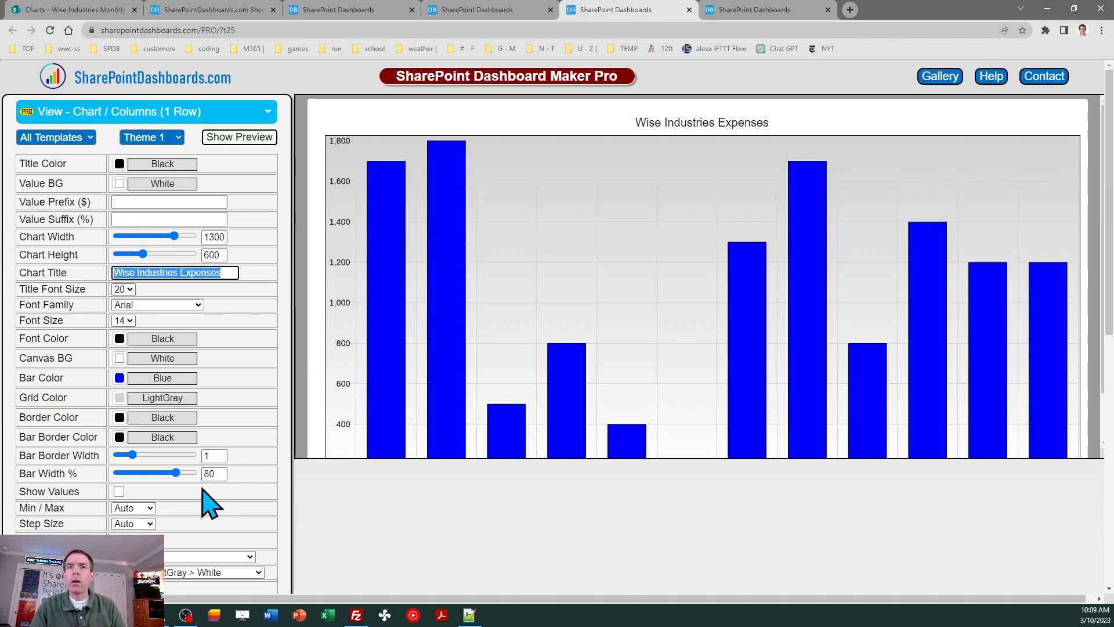
Step: Switch the column chart template's Min / Max setting to Manual, with a maximum of 20000
click(147, 508)
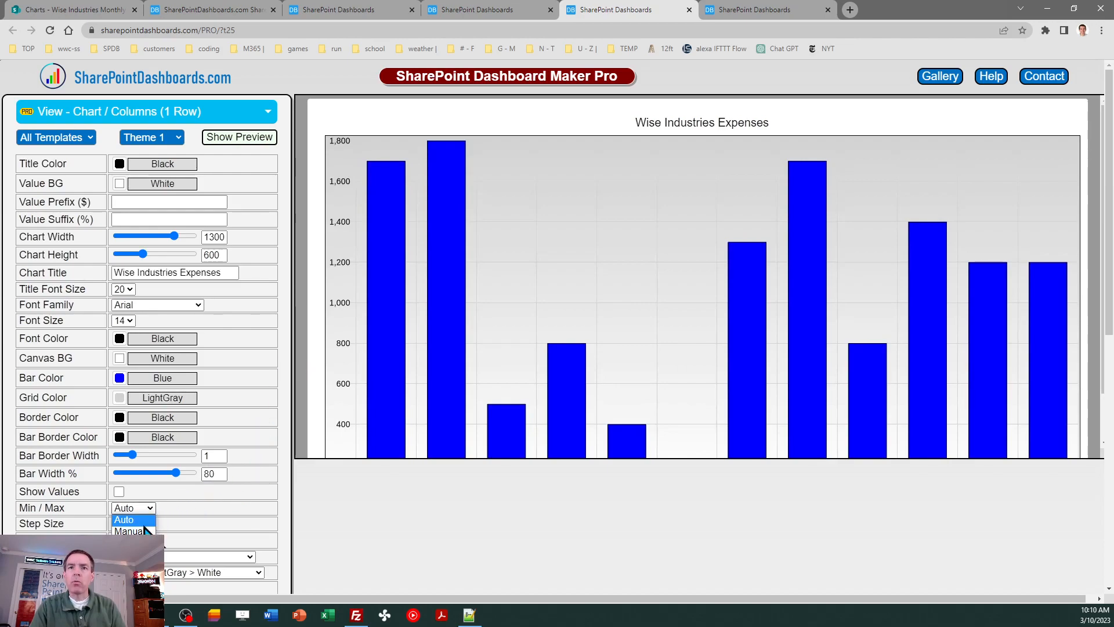
click(134, 530)
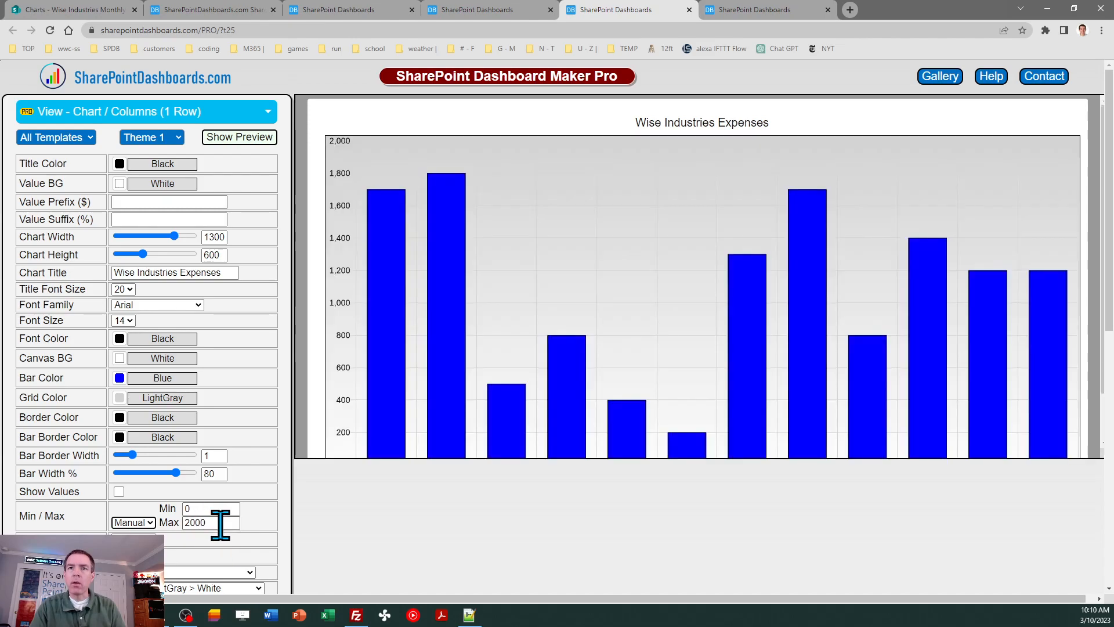
drag(221, 522, 144, 522)
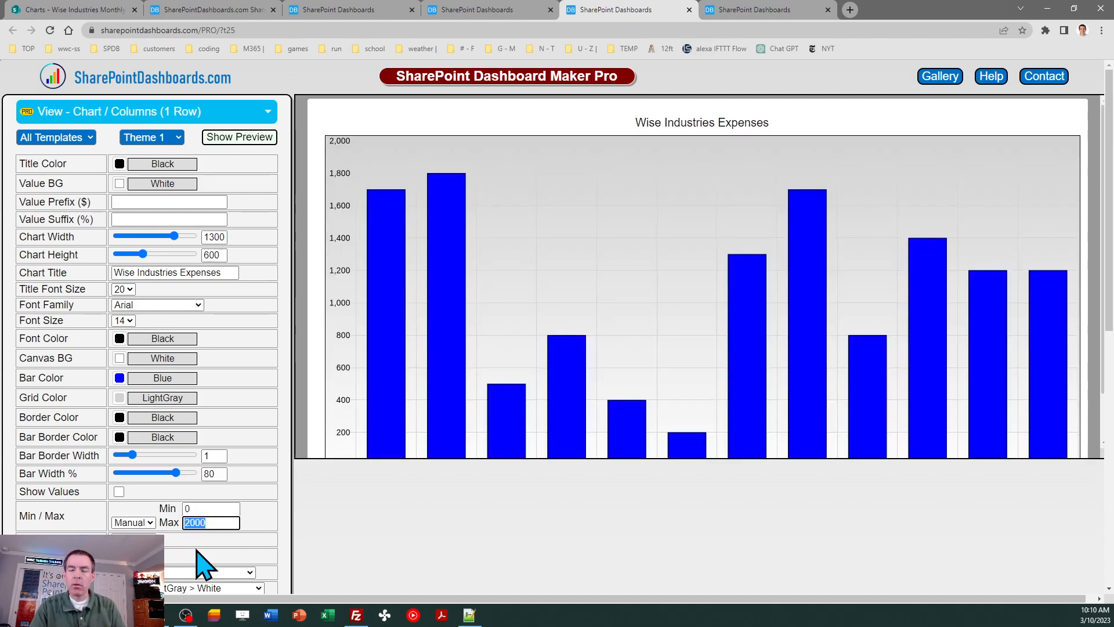
text(2)
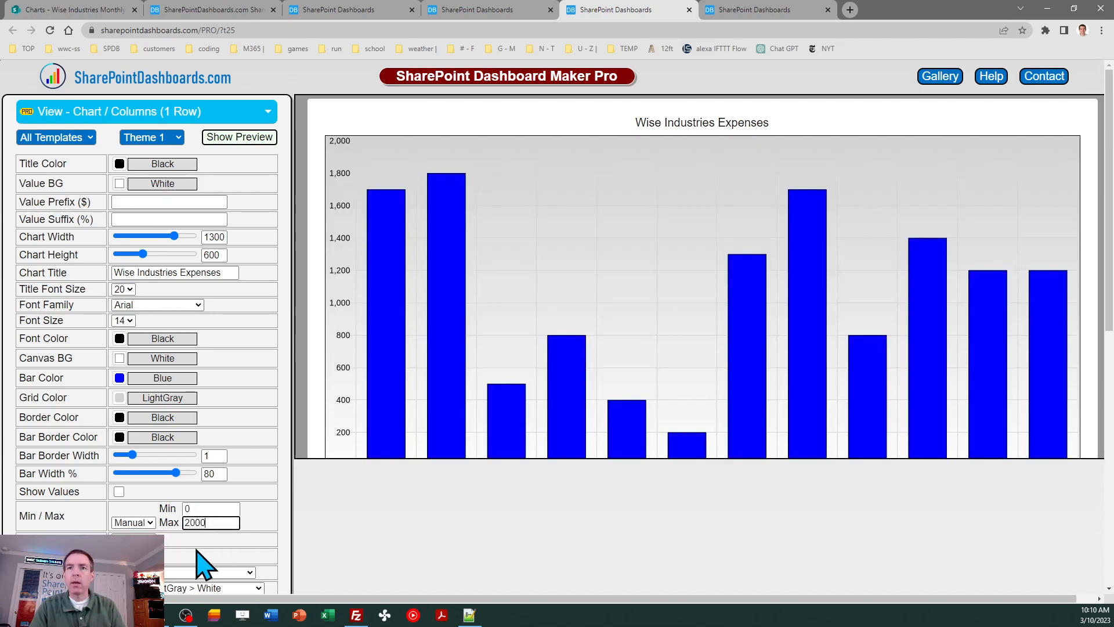
key(Tab)
key(shift+Tab)
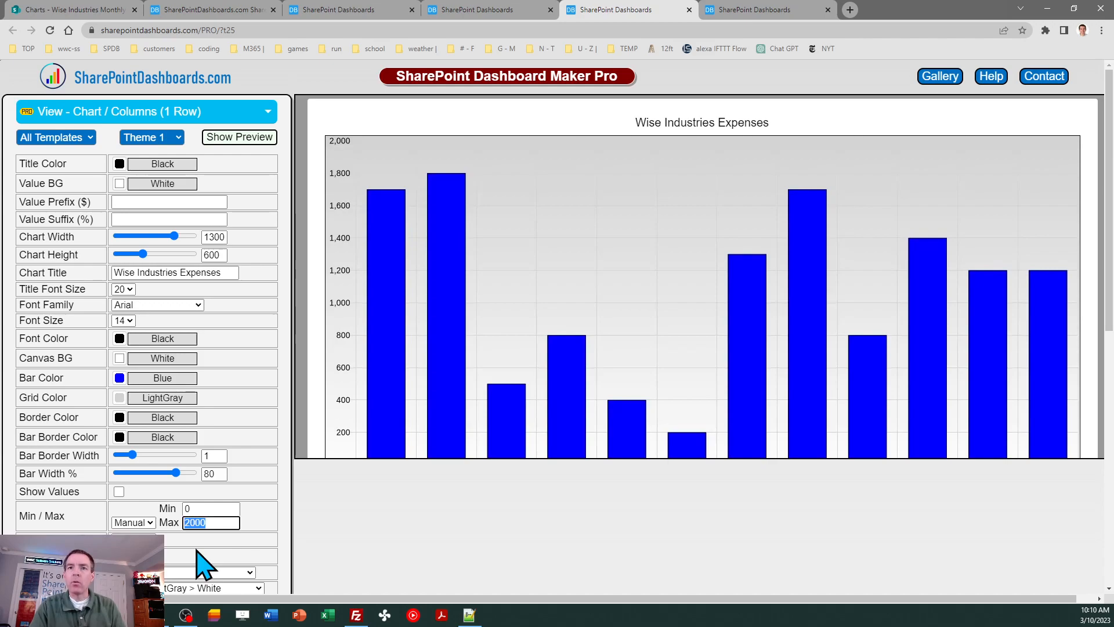
text(0)
key(Tab)
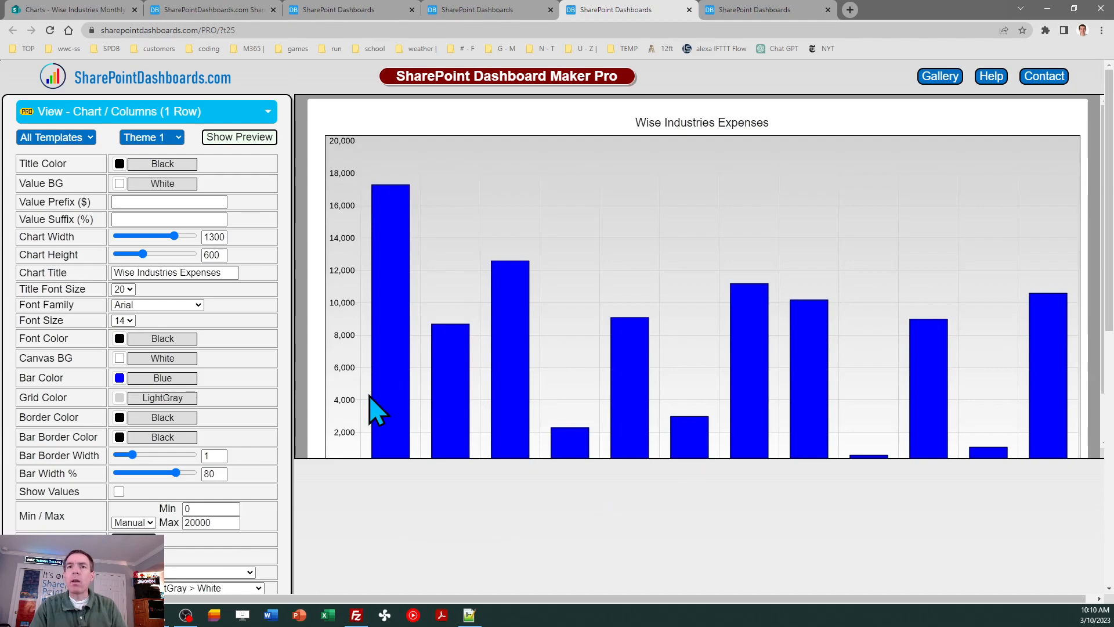
Step: Set the one-row column chart template's background gradient to none and its canvas background to LightYellow
click(258, 587)
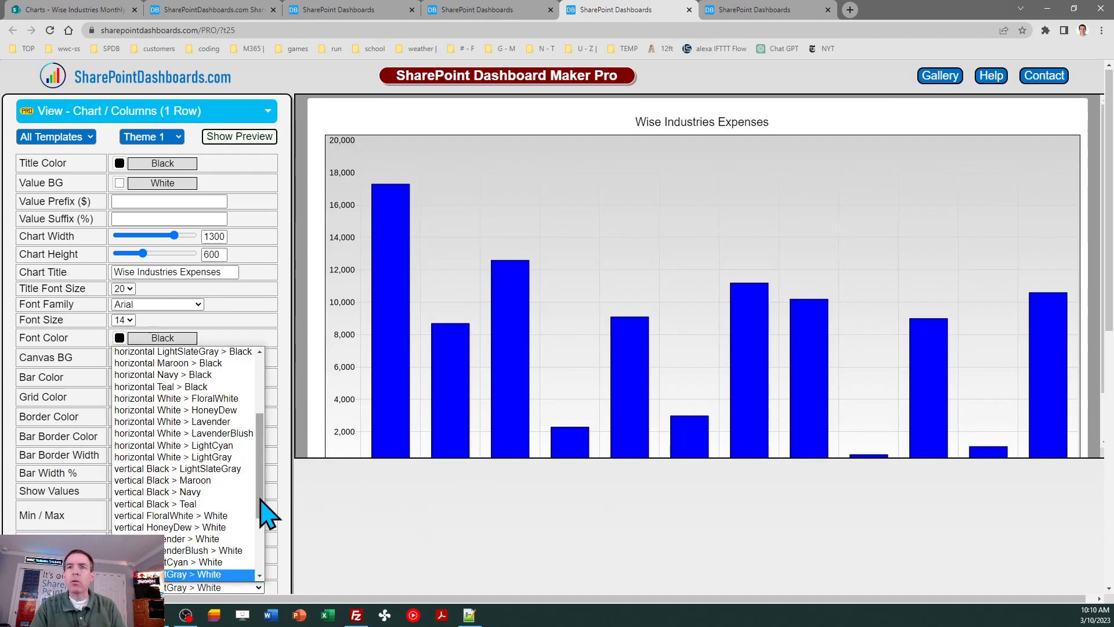
drag(261, 509, 261, 427)
click(204, 352)
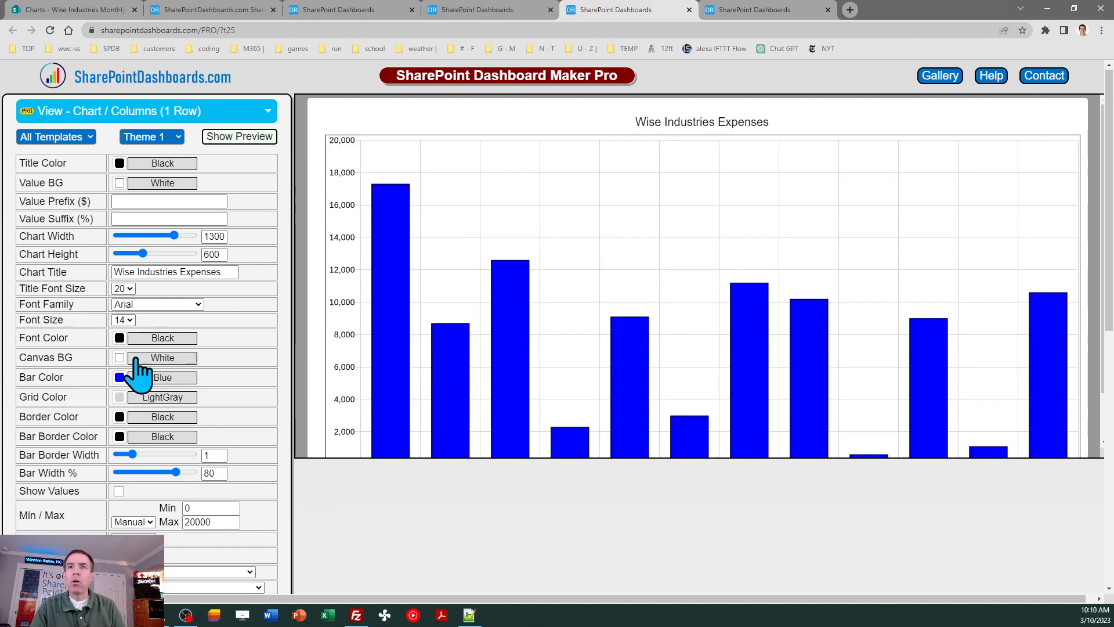
click(121, 358)
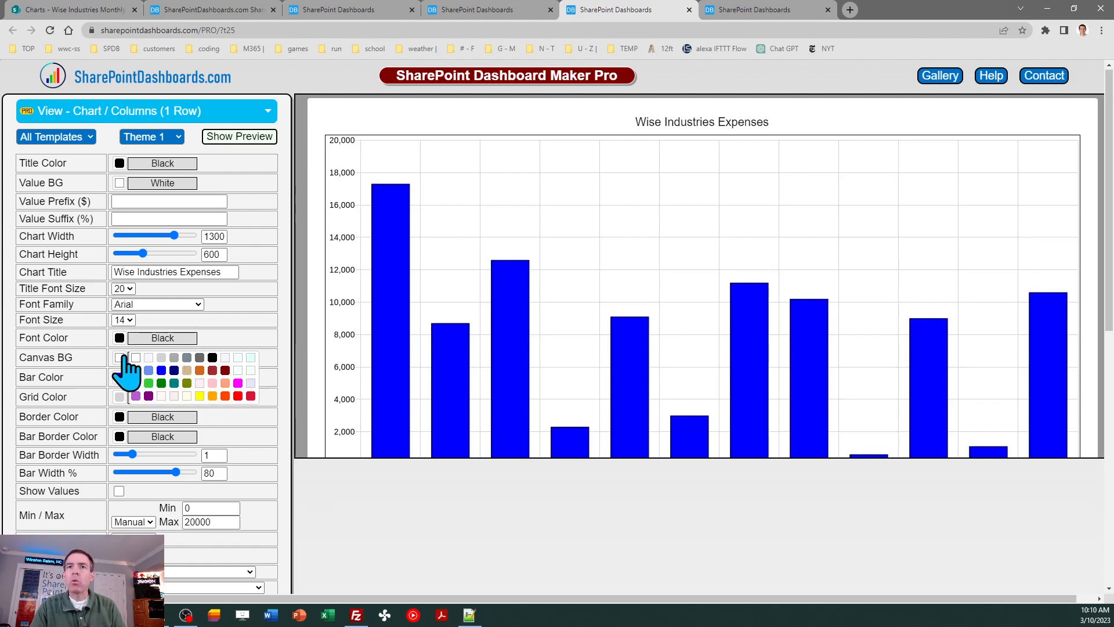
click(187, 396)
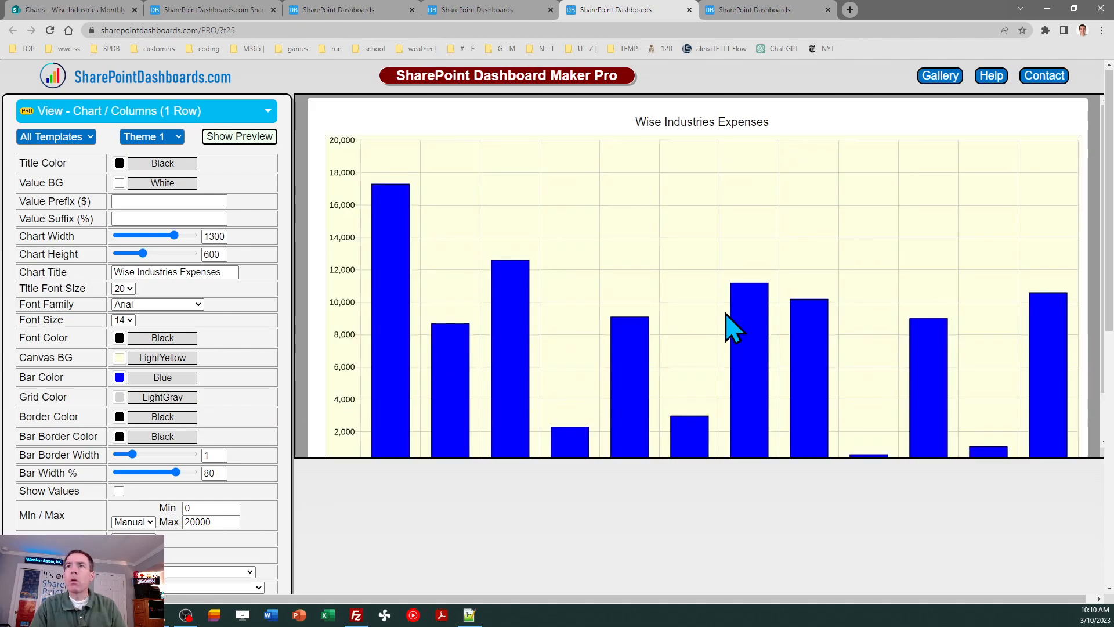
Step: Copy the code of the restyled one-row column chart template and dismiss the instructions
scroll(1111, 249, down, 4)
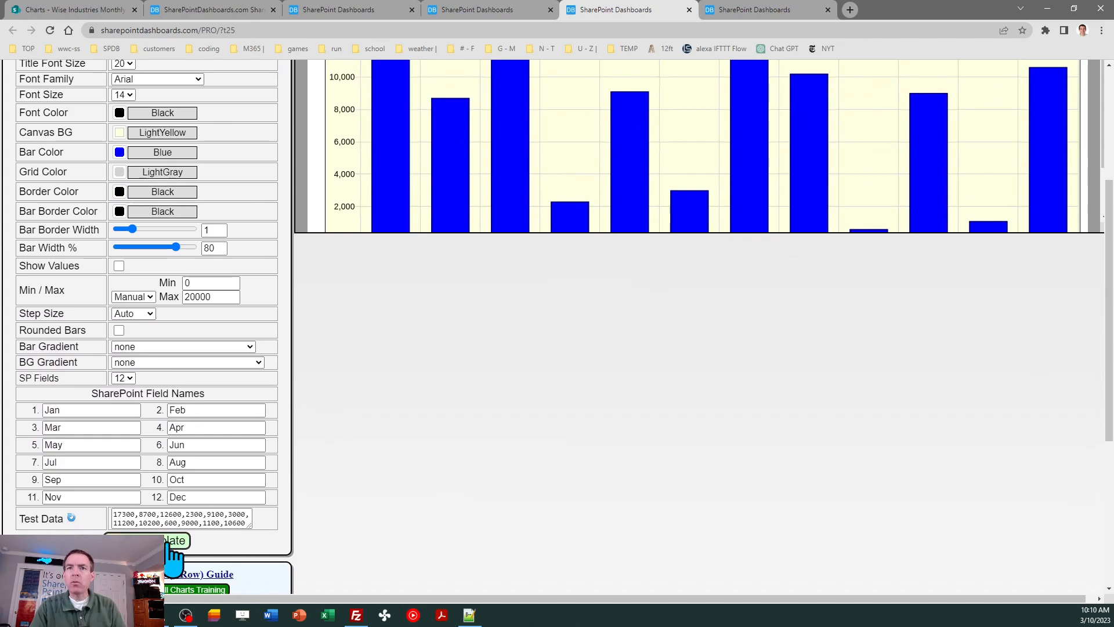
click(177, 544)
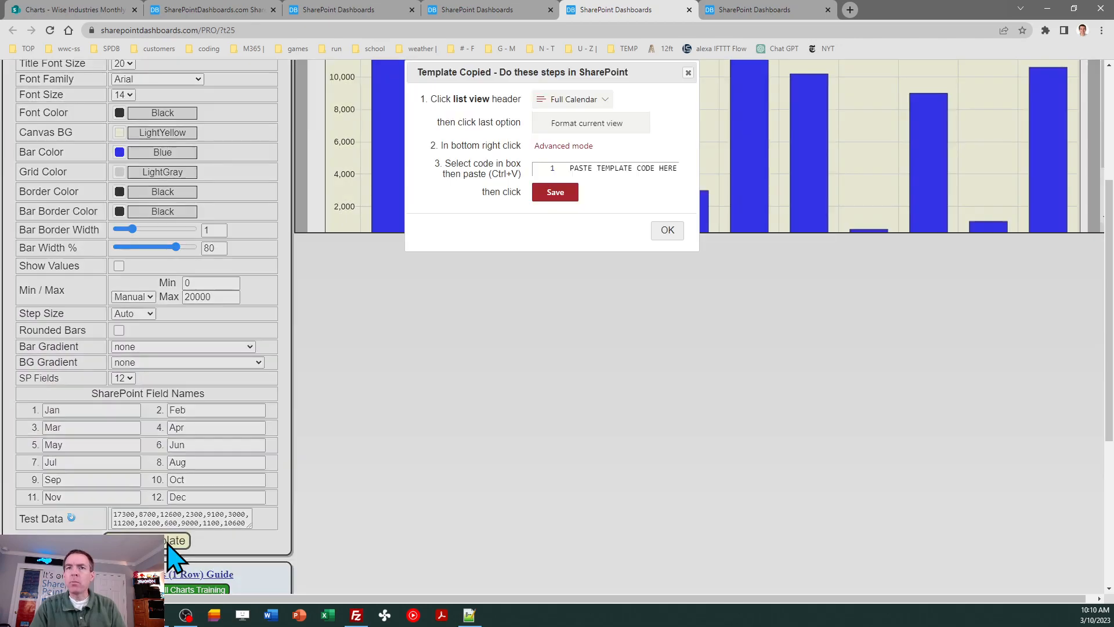
click(666, 231)
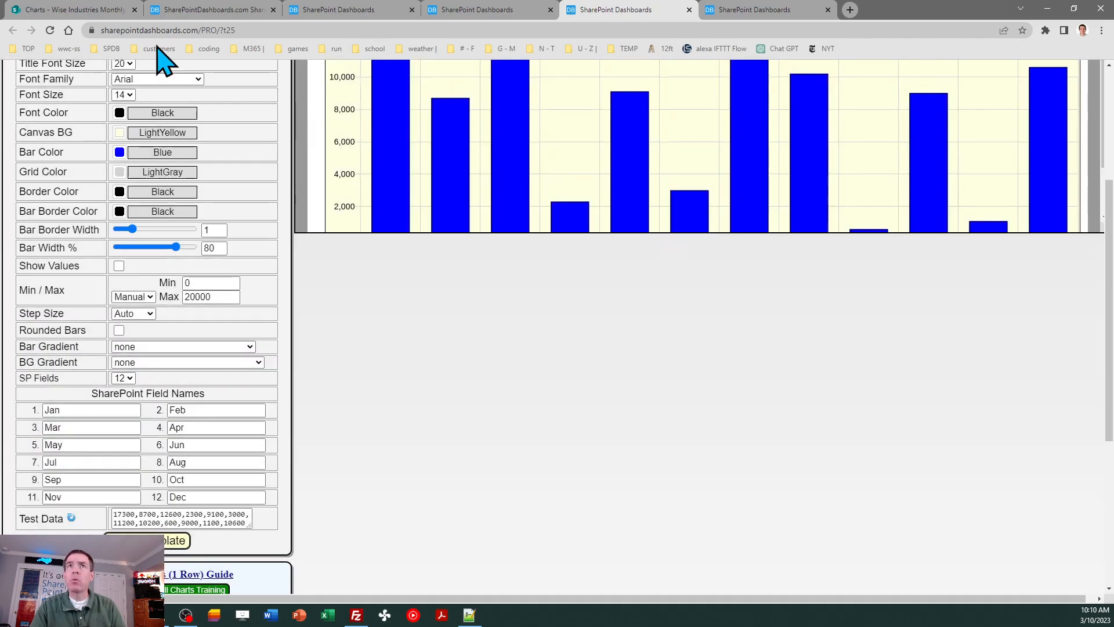
Step: Switch to SharePoint, replace the Col Chart 1 Row B view's formatting JSON with the copied code, save it, and close the view formatting
click(90, 9)
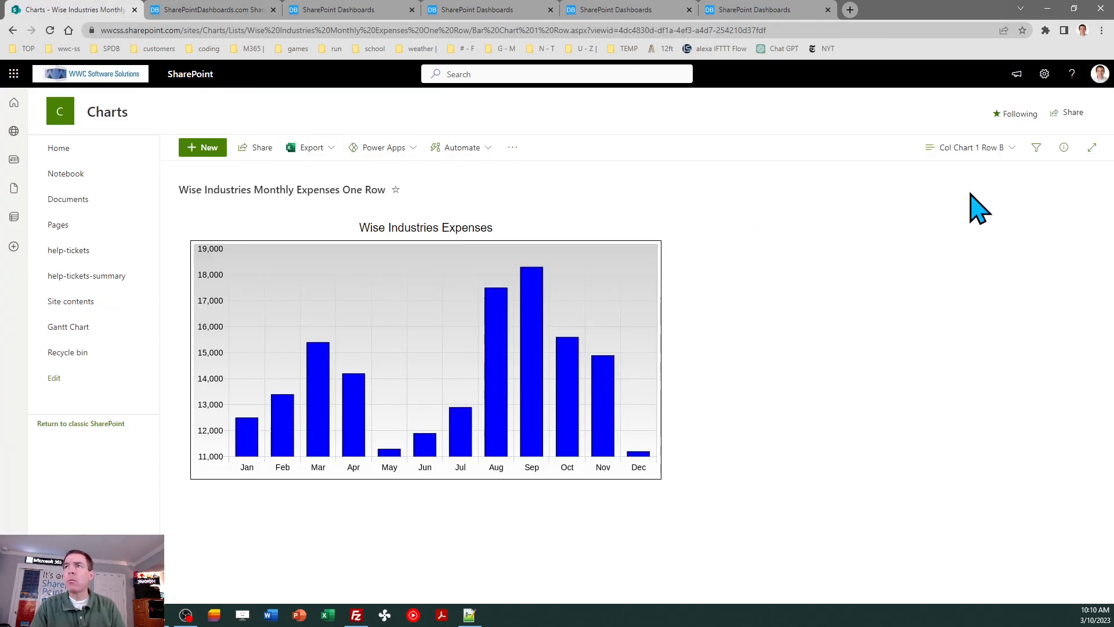
click(972, 149)
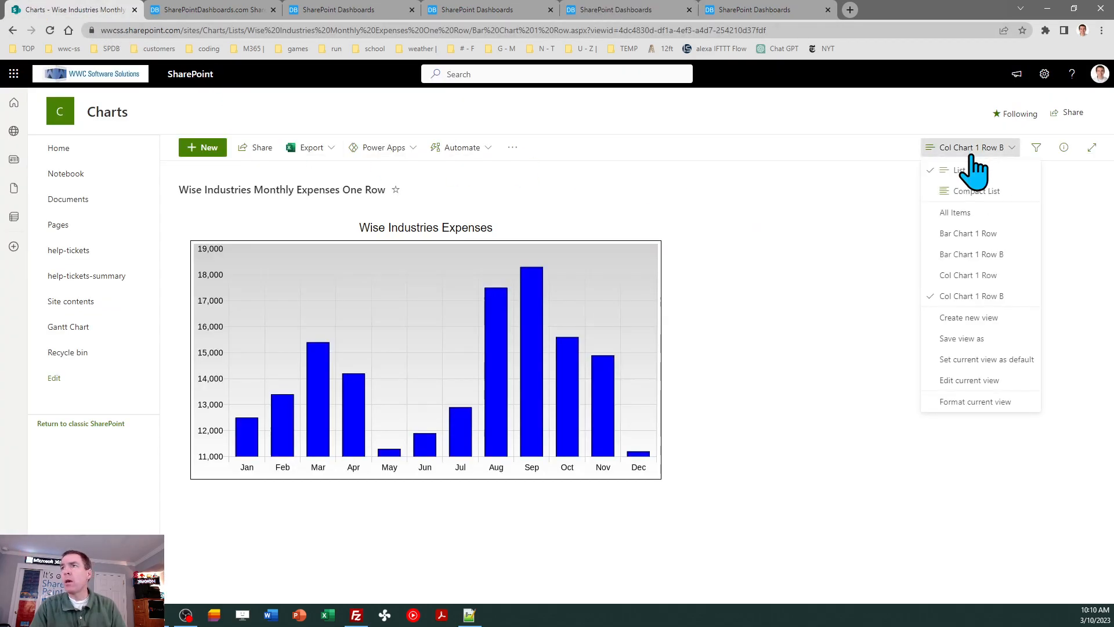
click(975, 403)
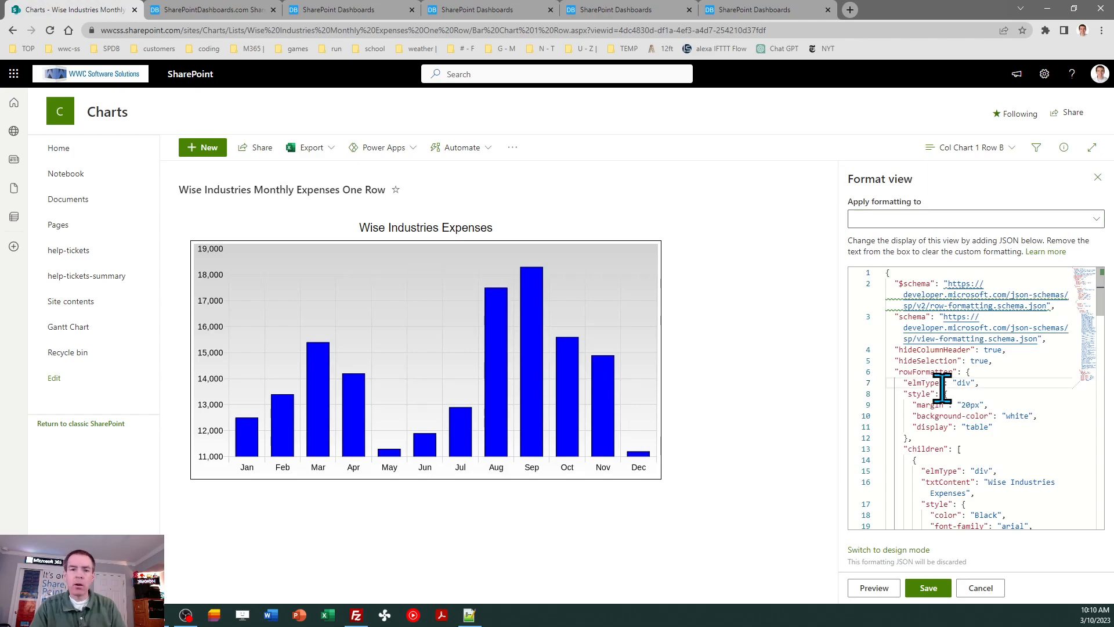
key(ctrl+a)
key(ctrl+v)
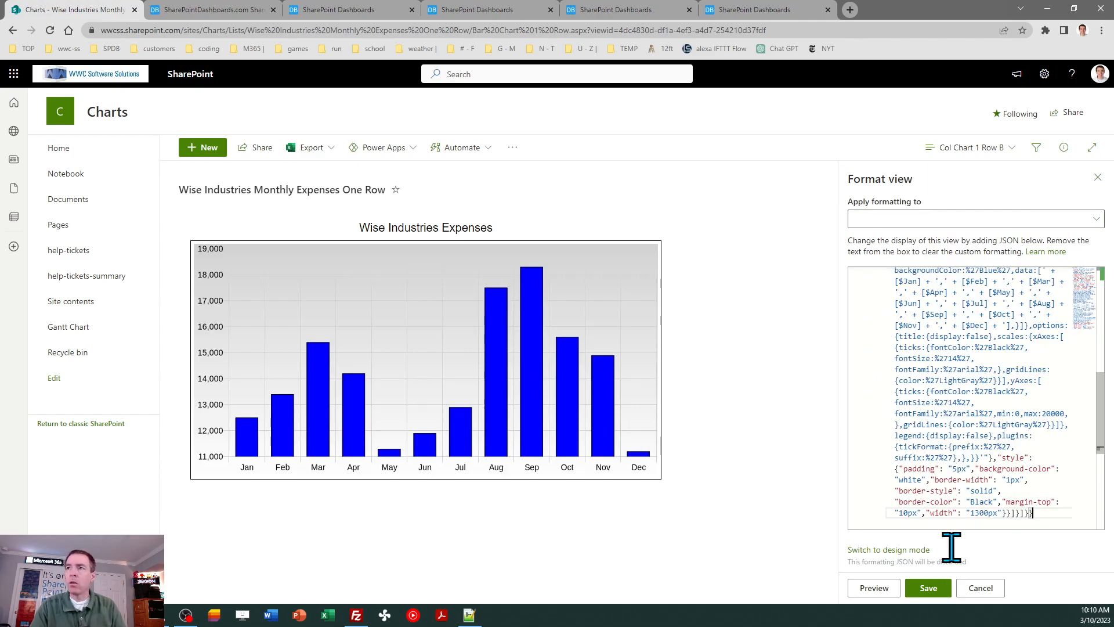
click(928, 588)
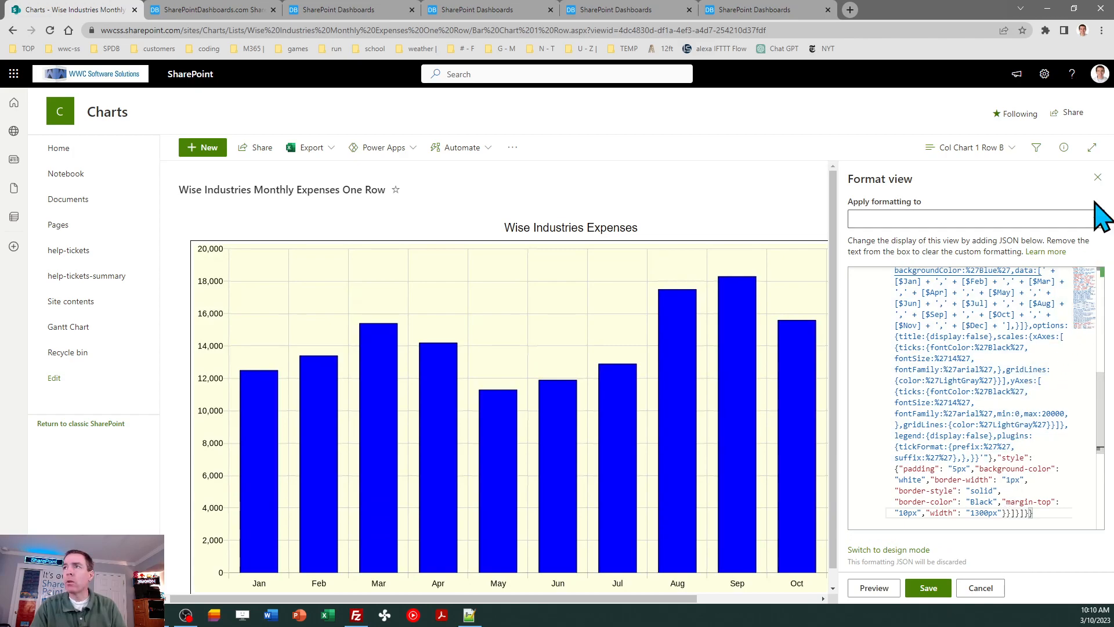
click(1097, 178)
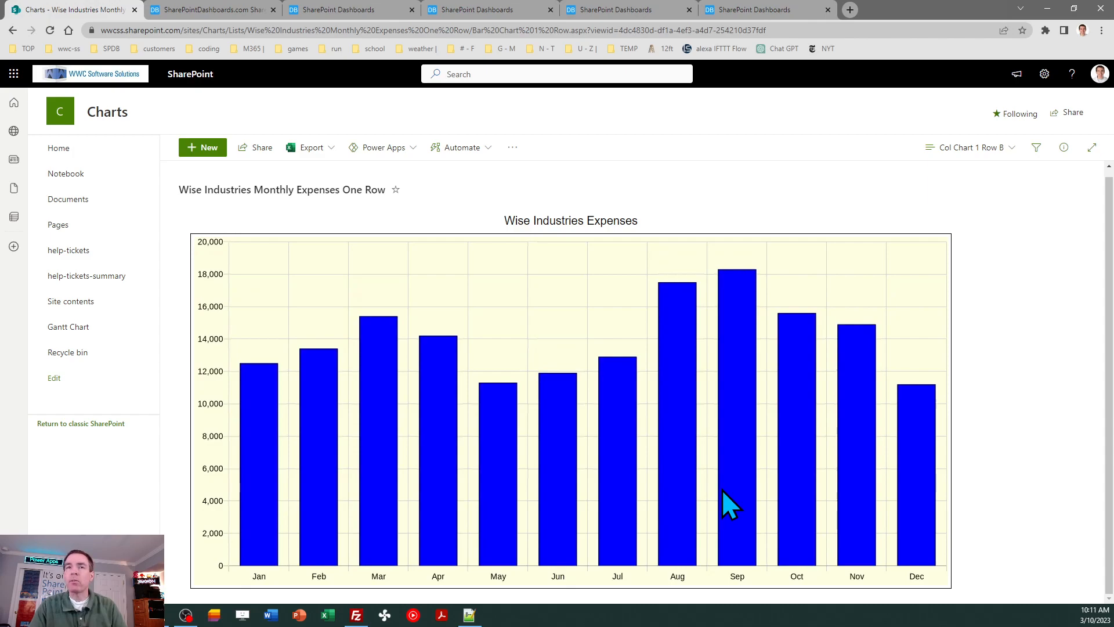
Step: Open the Wise Industries Monthly Expenses Multi Row list from the site contents and go to its advanced list settings
click(66, 307)
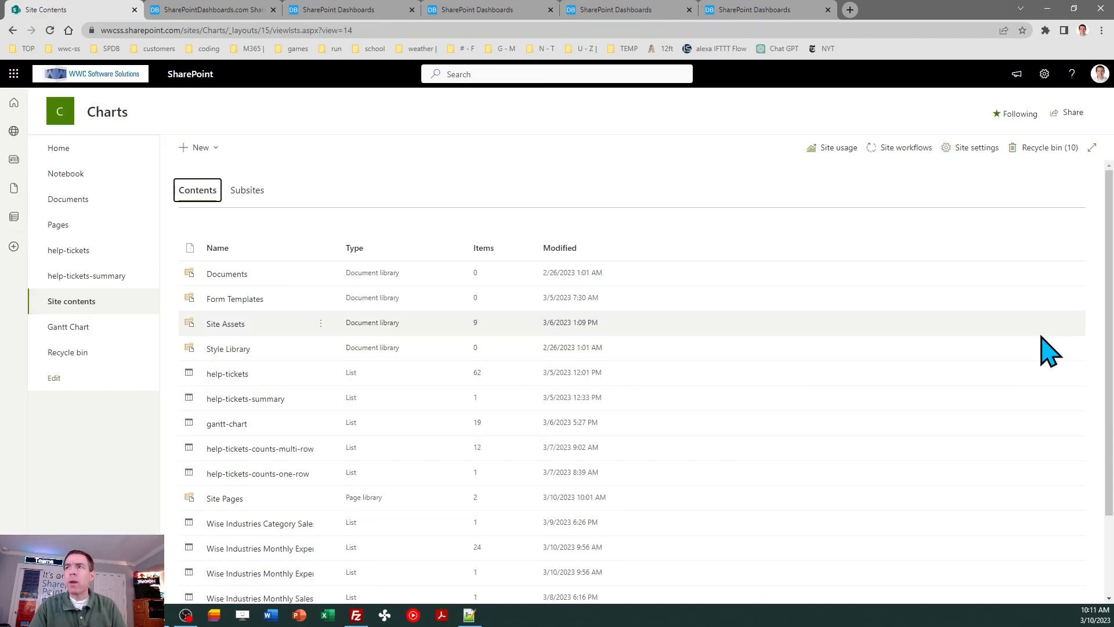
drag(1110, 258, 1113, 316)
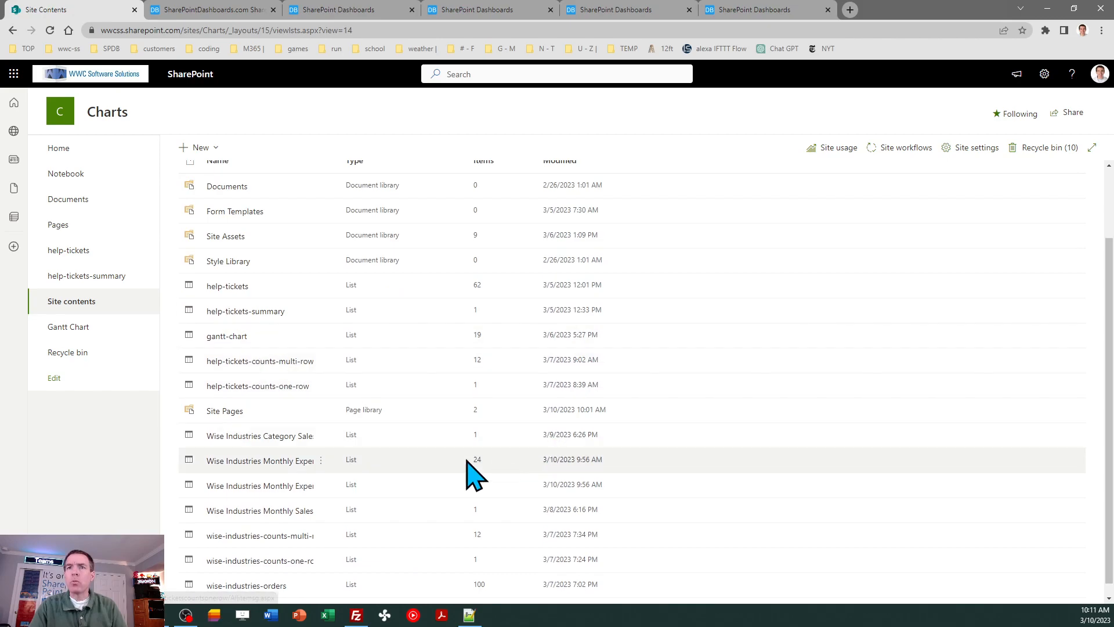
click(287, 462)
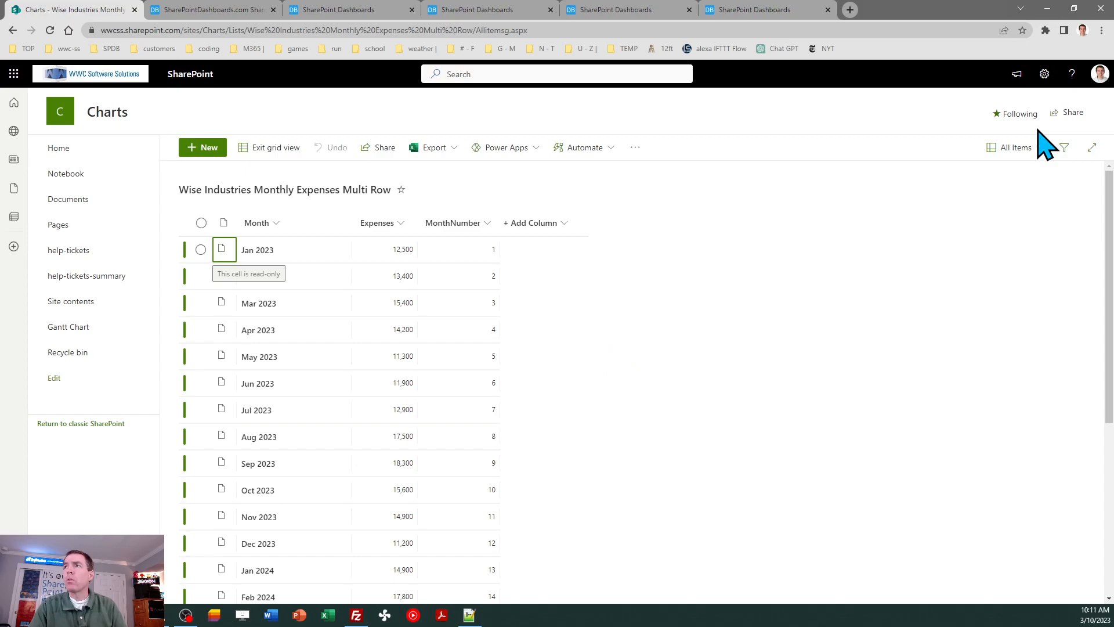
click(1044, 76)
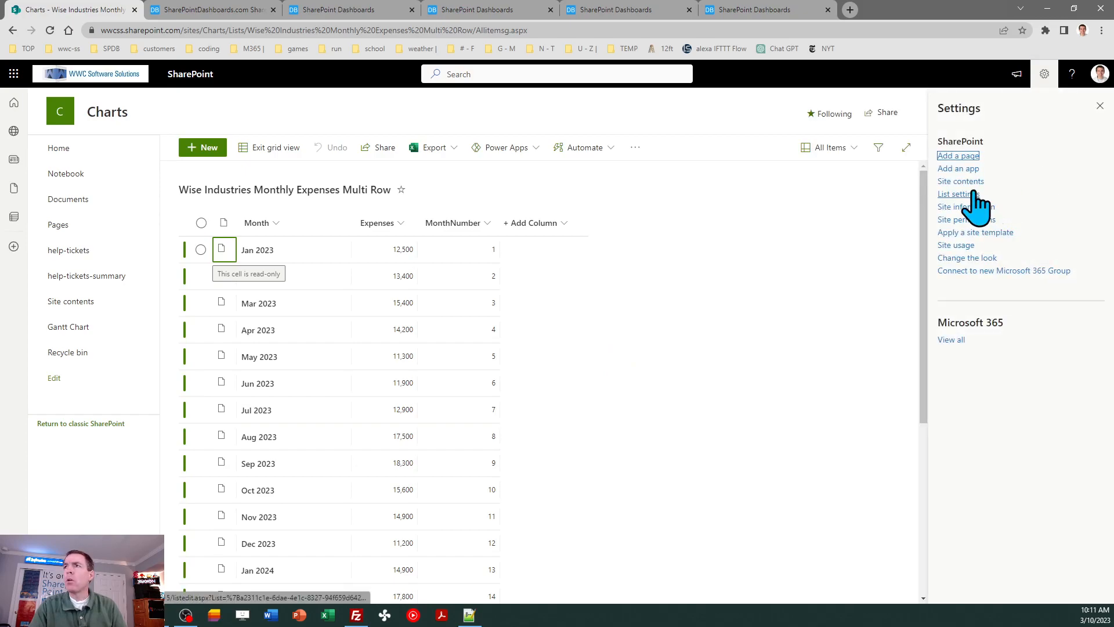
click(971, 195)
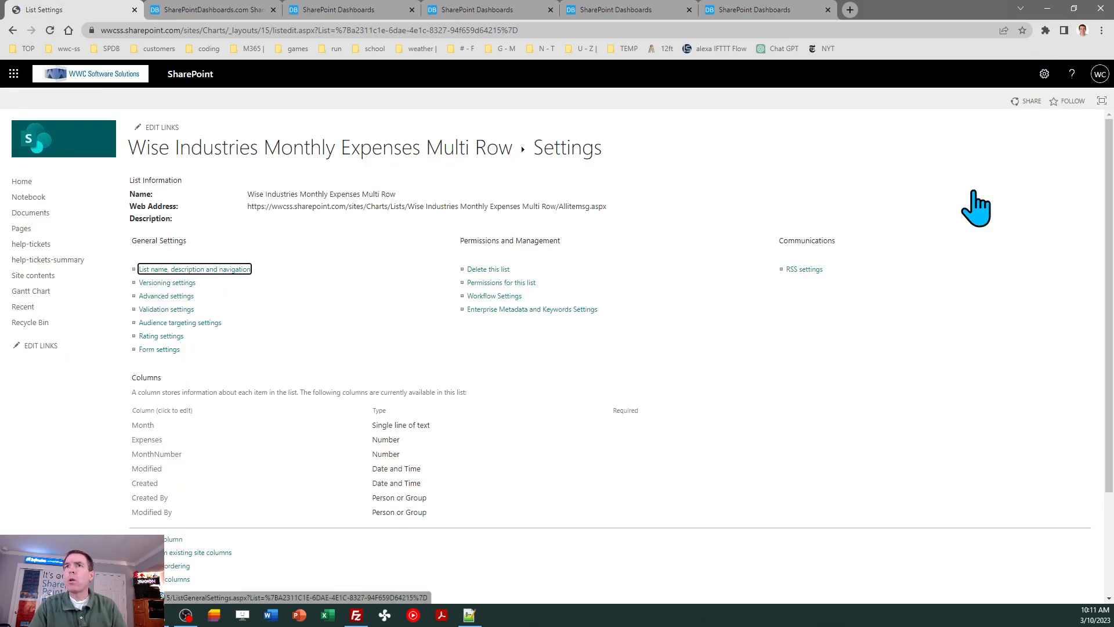
click(161, 296)
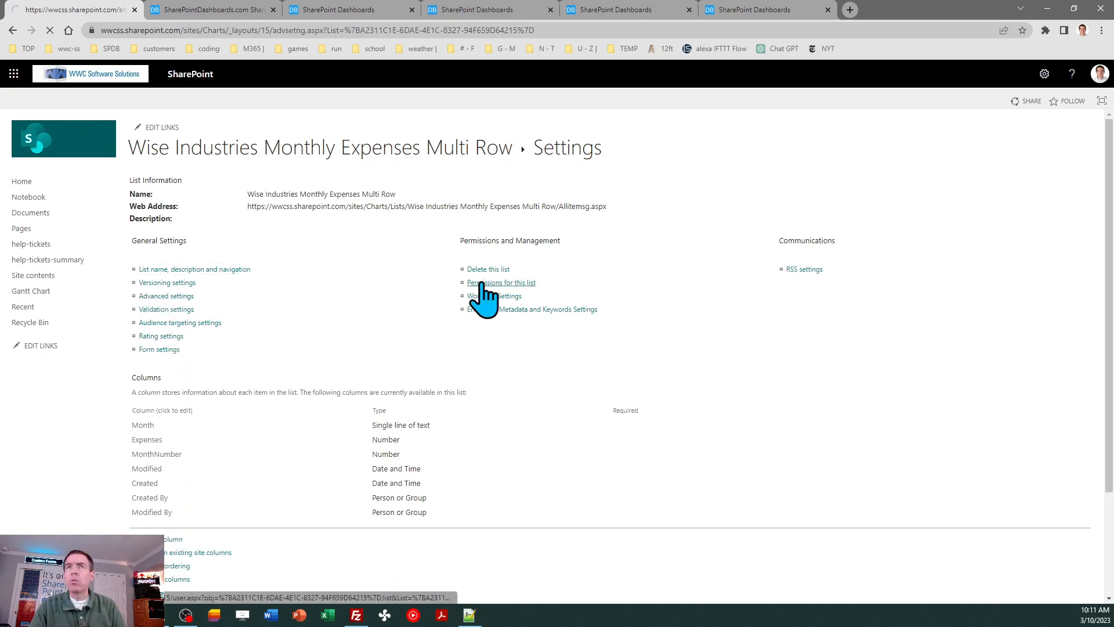
Step: Disallow Quick Edit, set the list experience to New experience, save the advanced settings, and return to the Multi Row list
drag(1109, 223, 1109, 465)
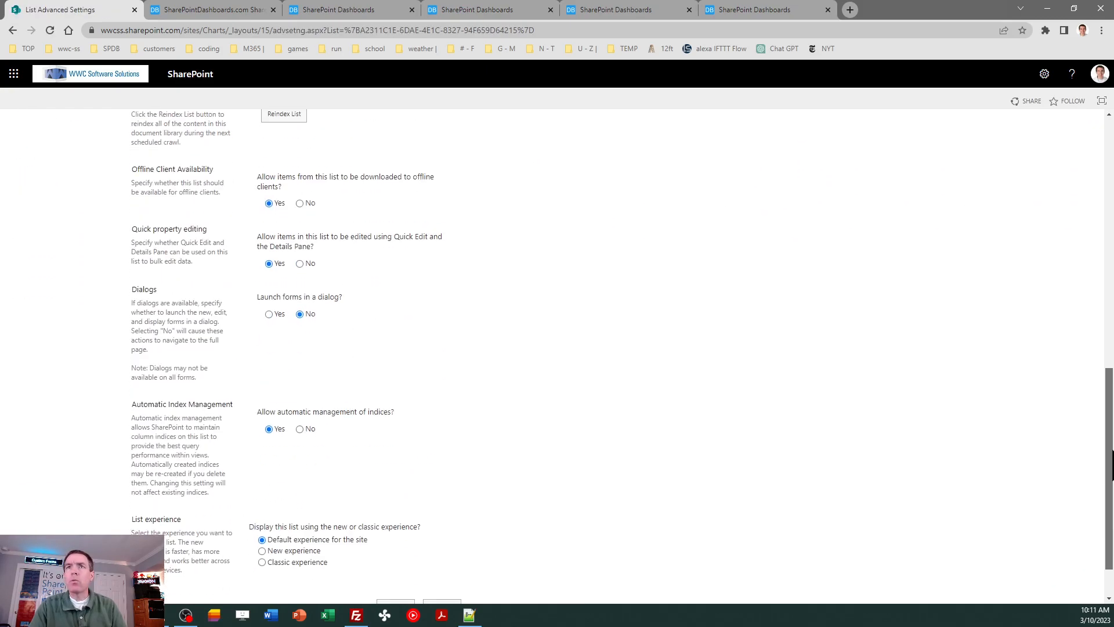
click(299, 264)
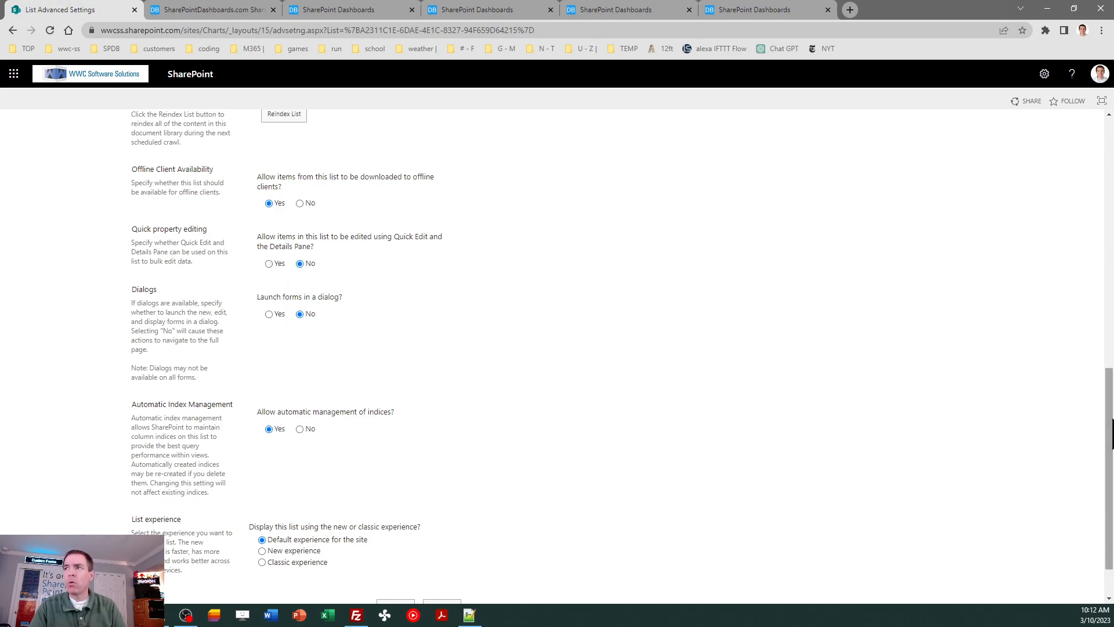
drag(1111, 432, 1111, 461)
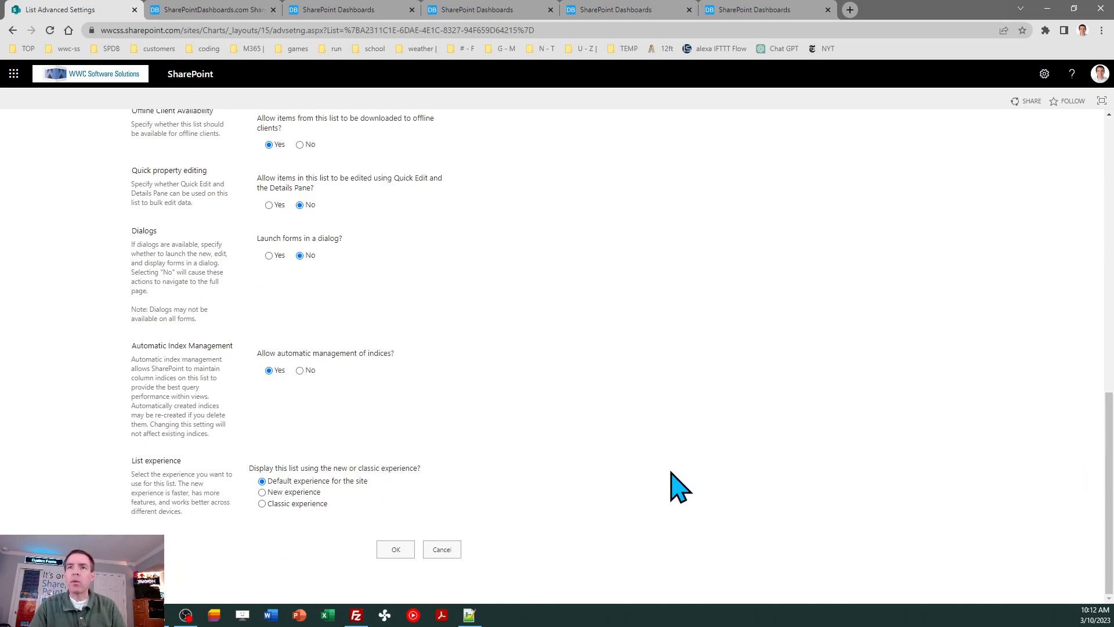
click(293, 491)
click(406, 548)
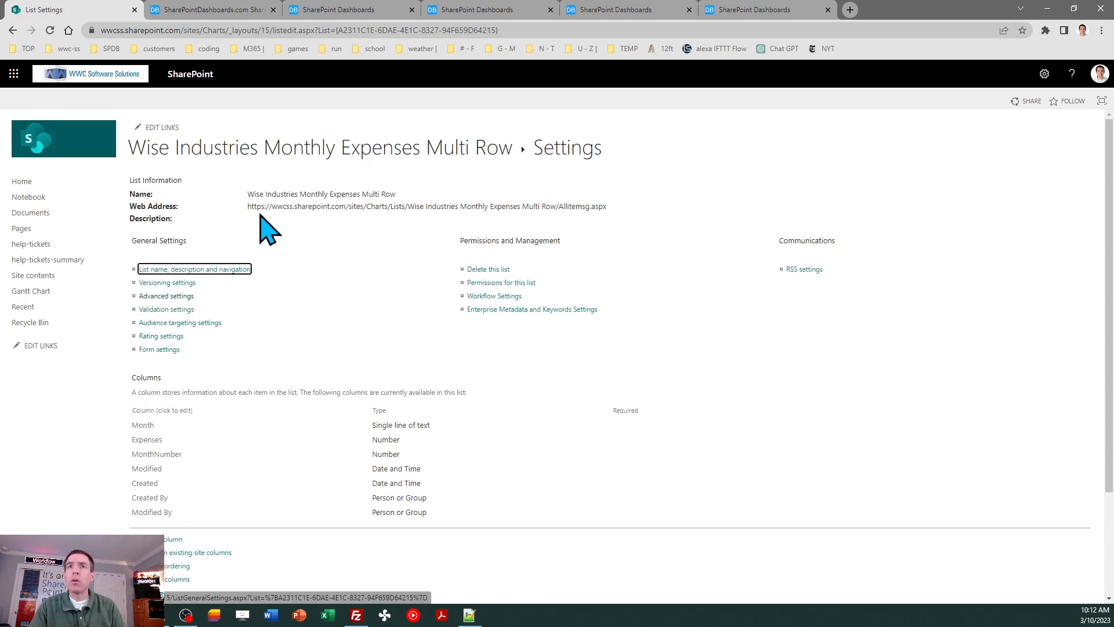
click(203, 162)
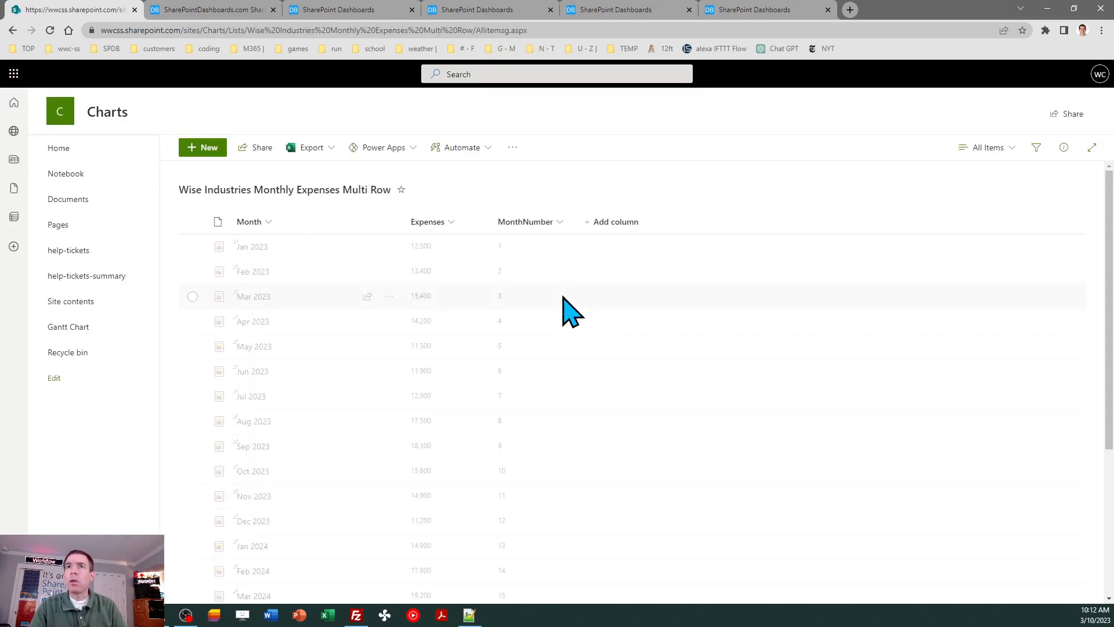
Step: Save the Multi Row list's All Items view as a new public view named "Bar Chart Multi"
click(986, 150)
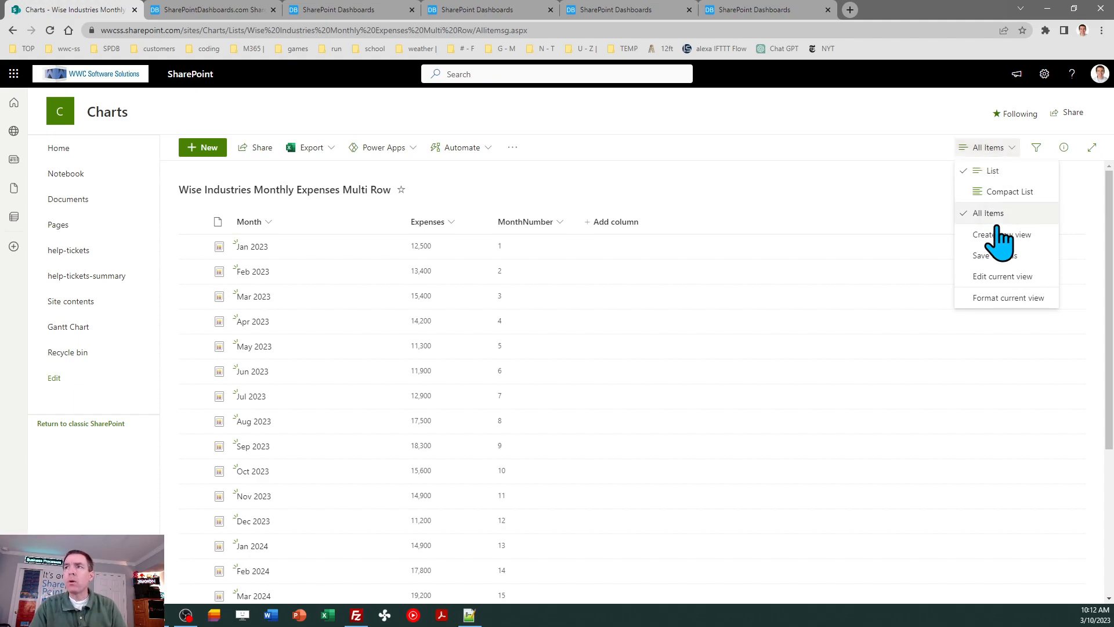
click(999, 258)
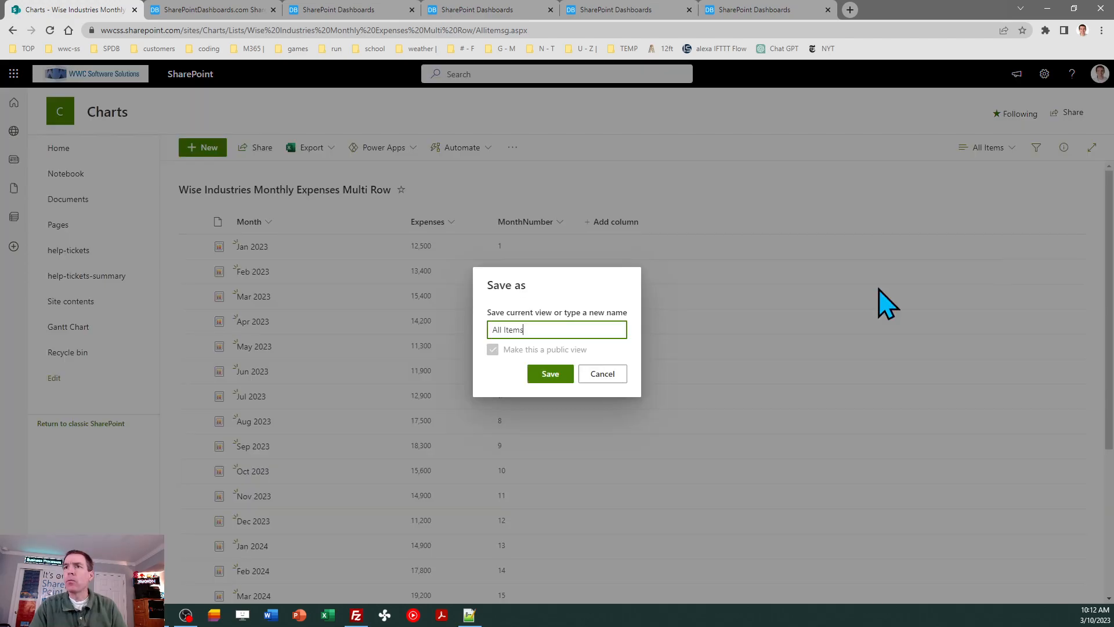
drag(537, 329, 448, 339)
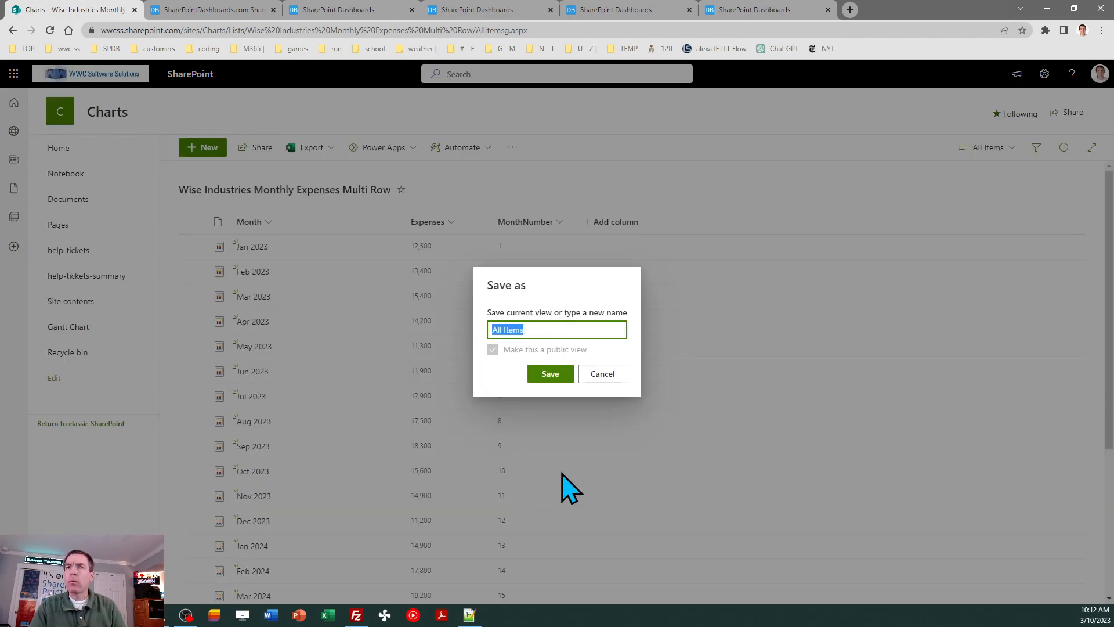
text(Bar)
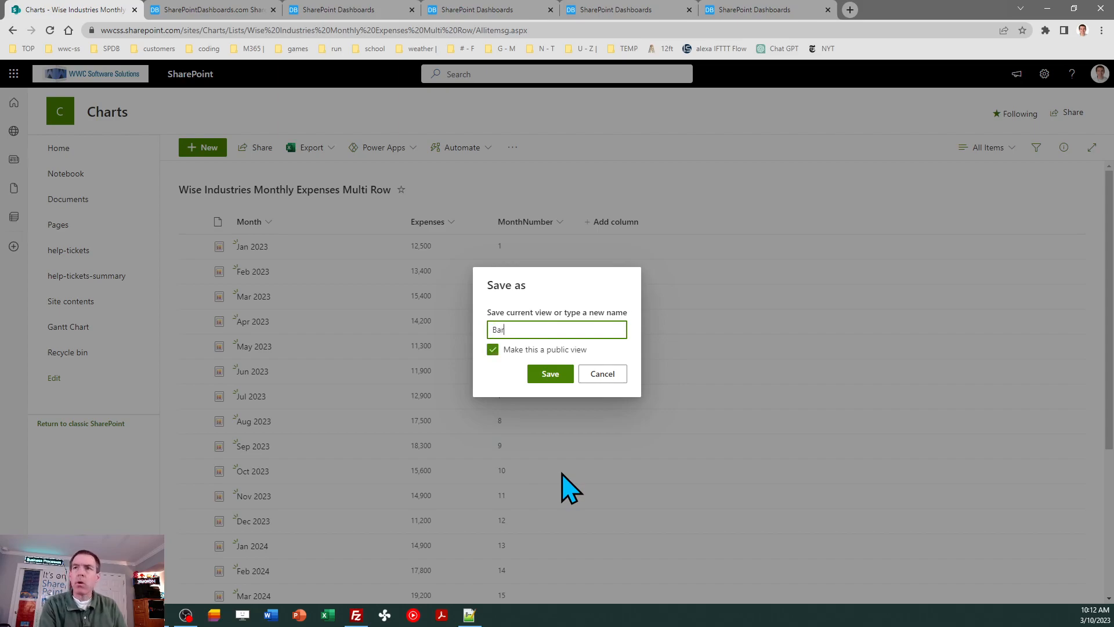
text( Chart Multi)
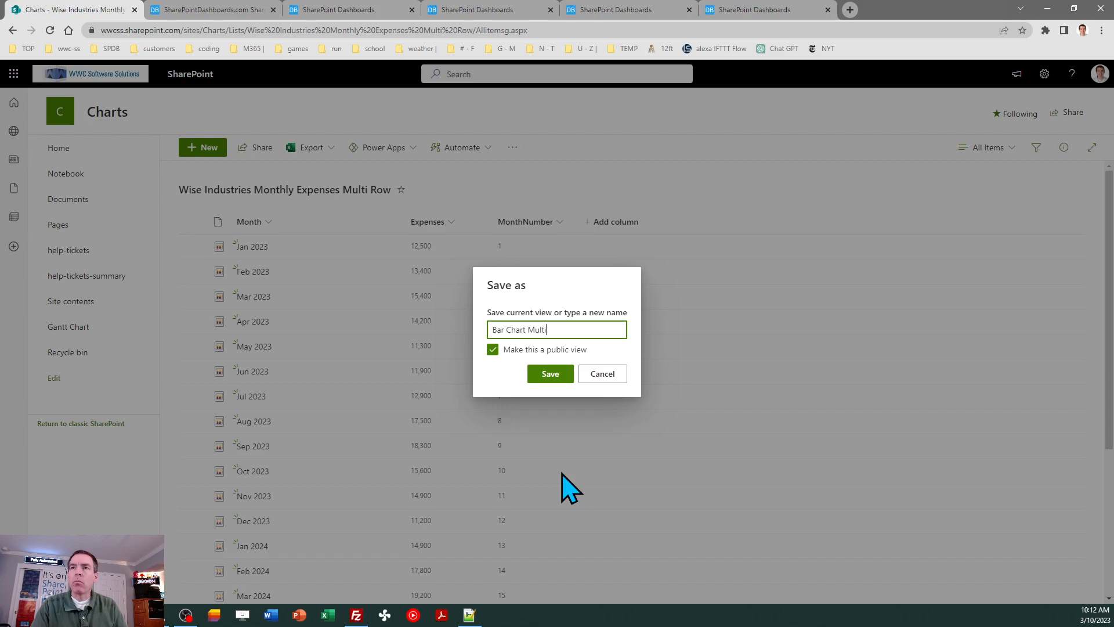
click(545, 373)
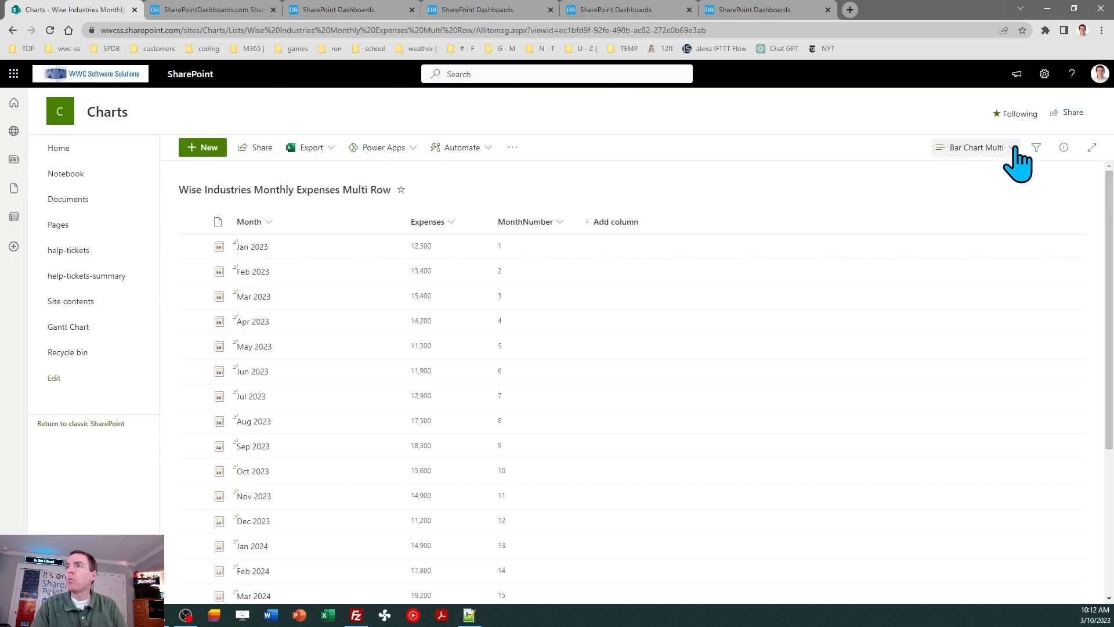
Step: Save the Bar Chart Multi view as another public view named "Col Chart Multi"
click(973, 147)
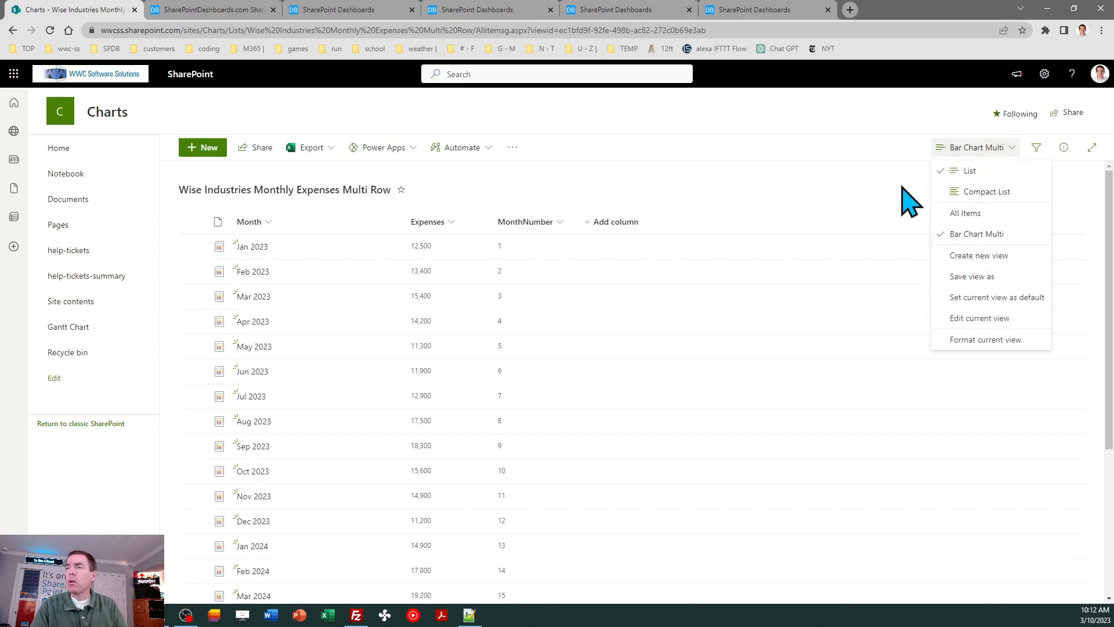
click(988, 277)
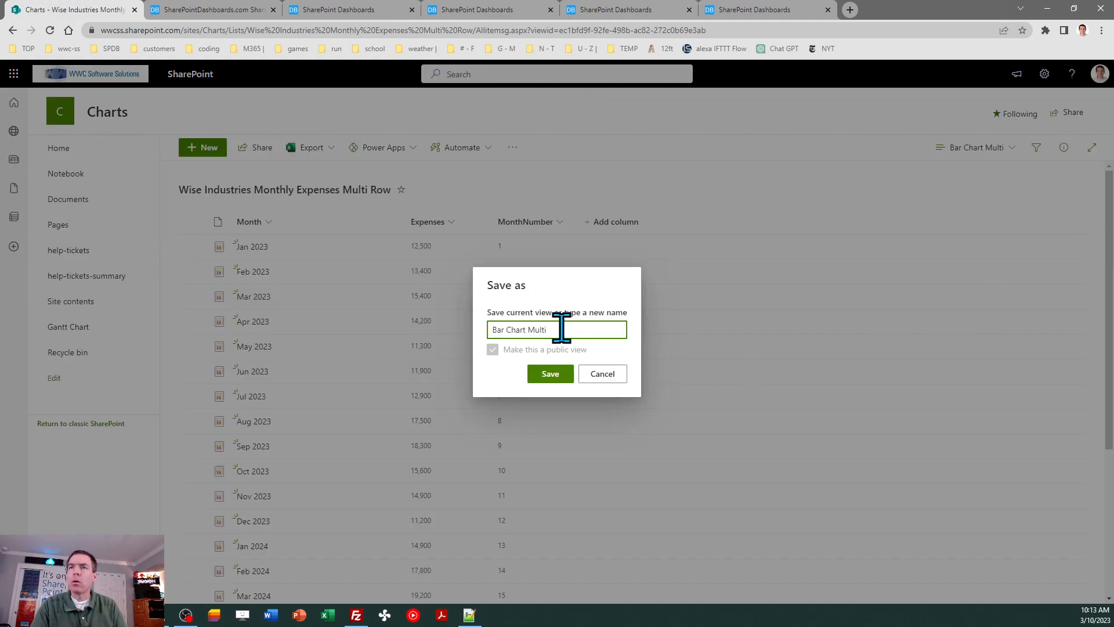
key(BackSpace)
key(BackSpace)
key(BackSpace)
text(Col)
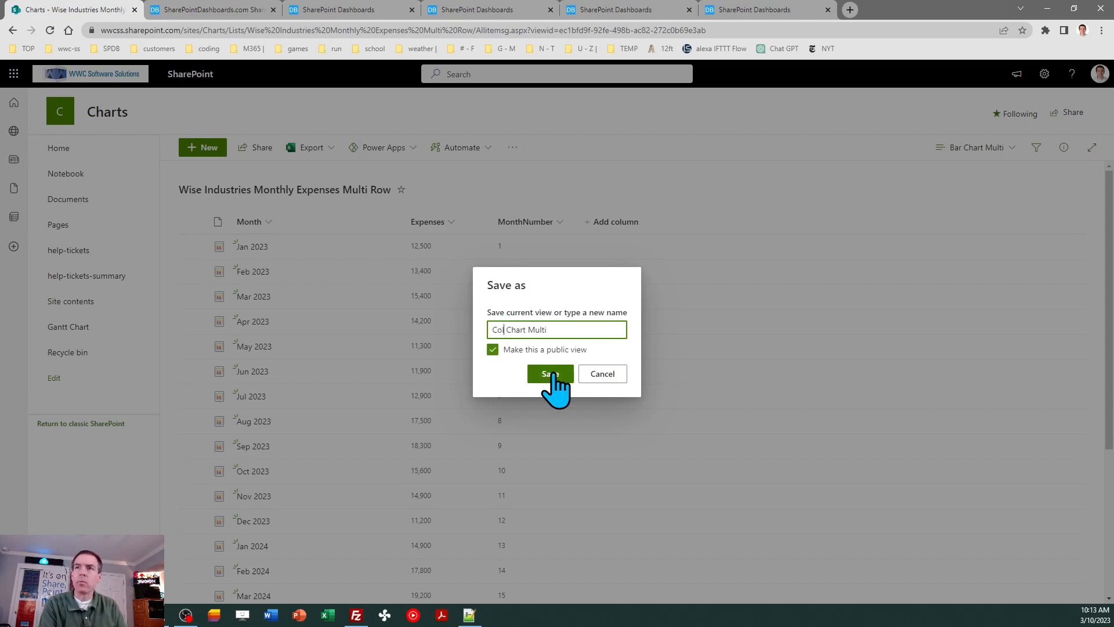
click(551, 374)
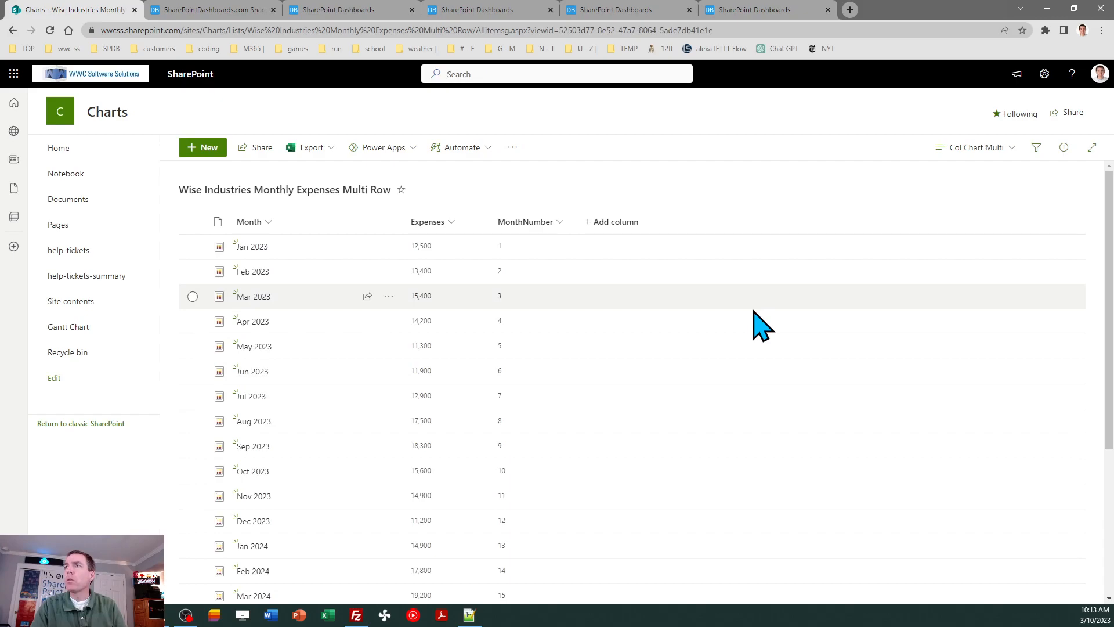
Step: Open the Col Chart Multi view's settings, save them without changes, and copy the address of the view's Col Chart Multi.aspx page
click(977, 150)
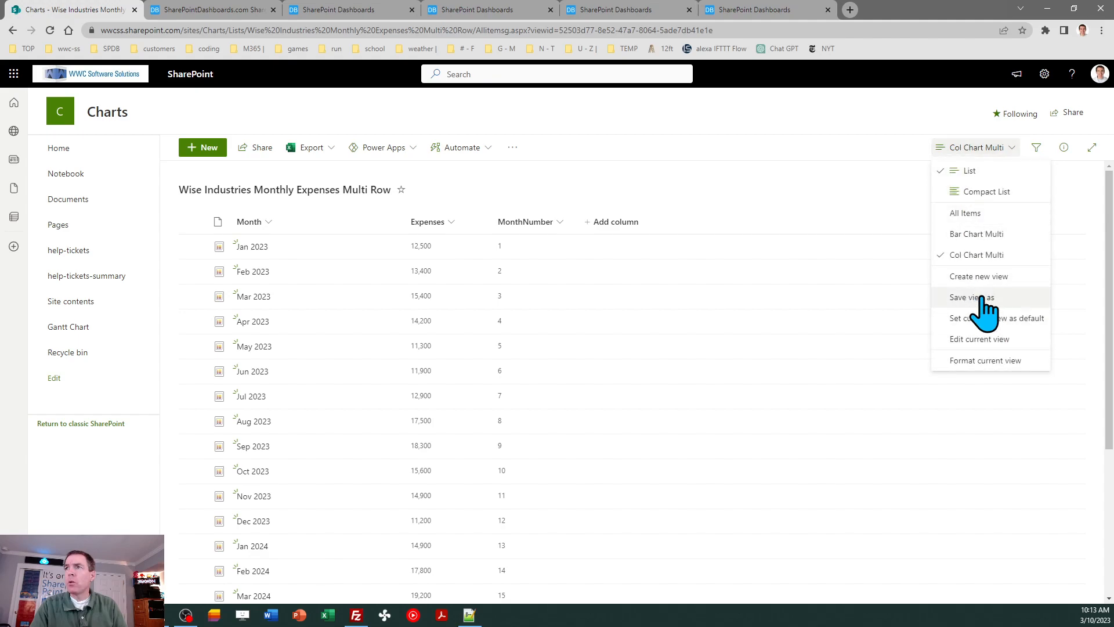
click(981, 340)
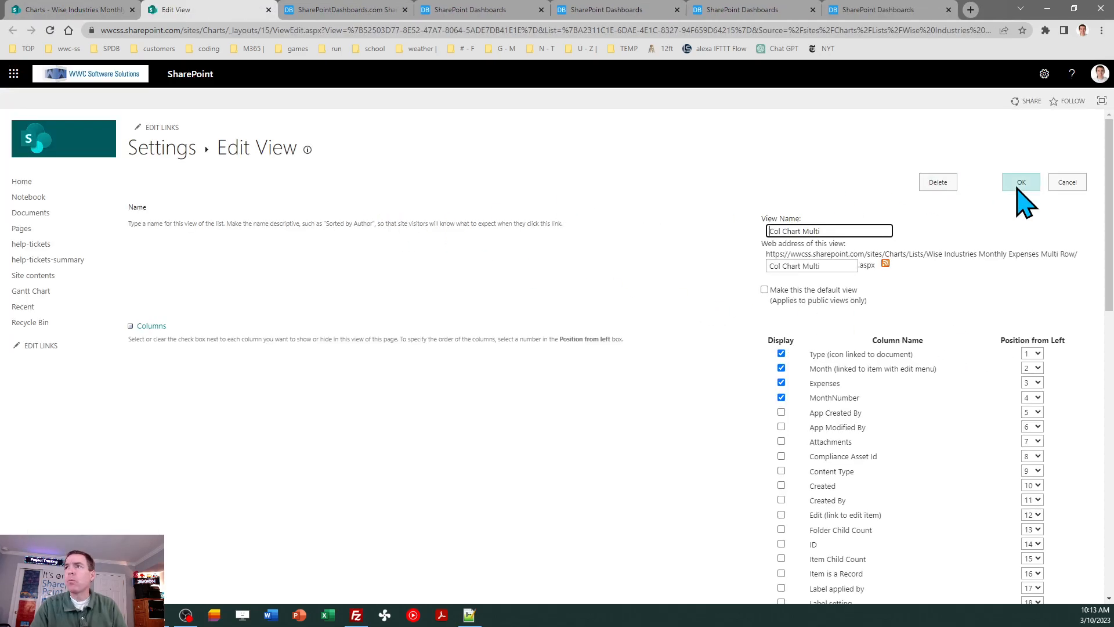
click(1021, 183)
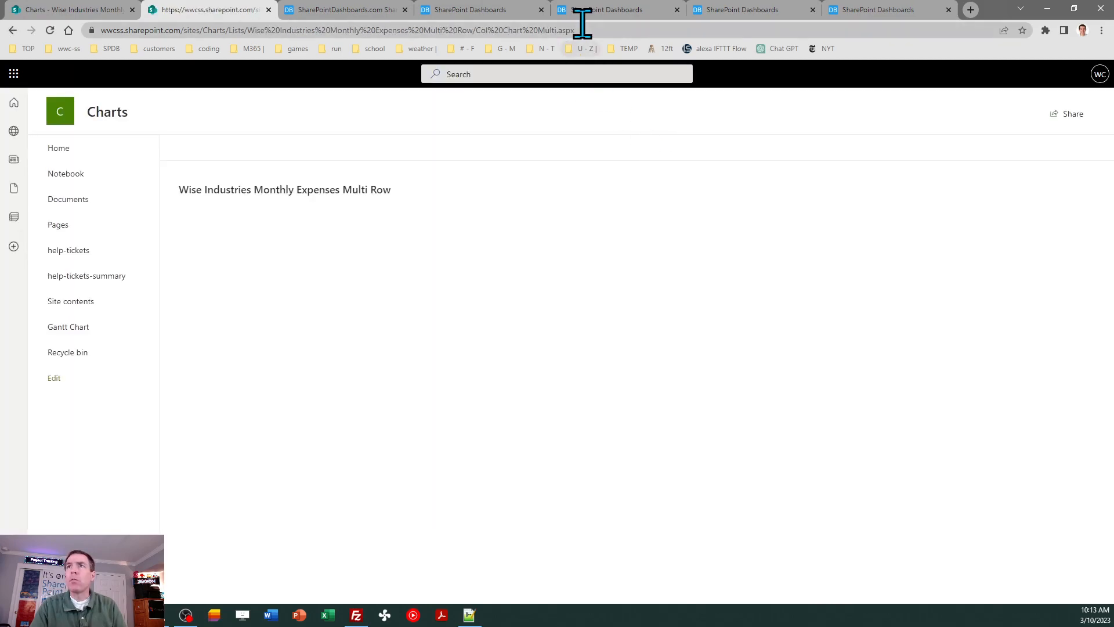
click(588, 26)
key(ctrl+c)
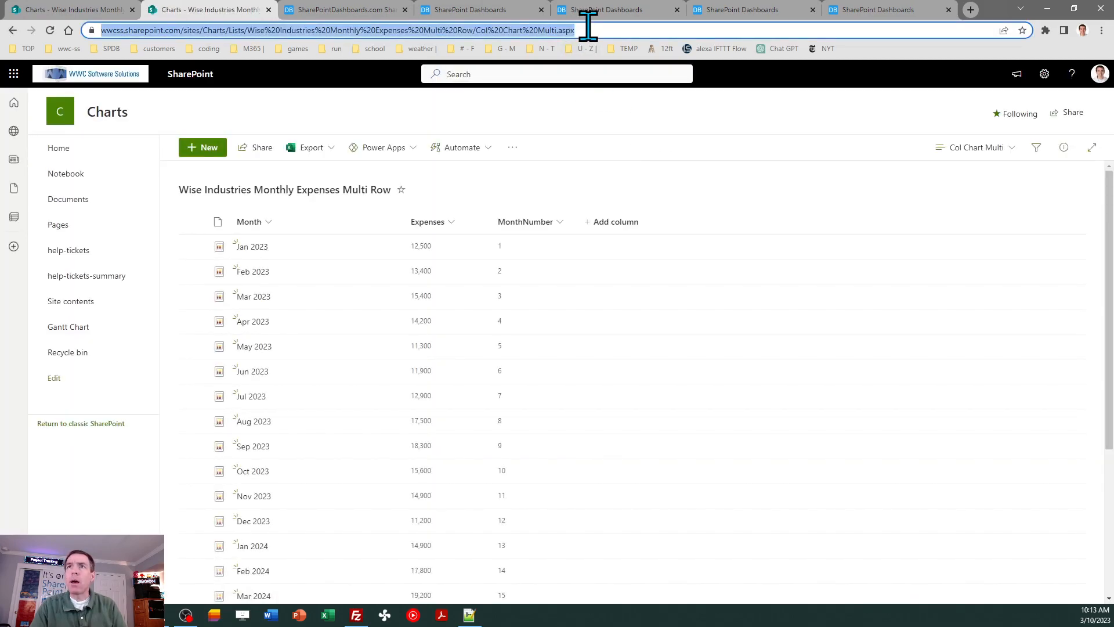
Step: Edit the Charts site's home page and add a quick link to the copied Col Chart Multi.aspx address
click(55, 151)
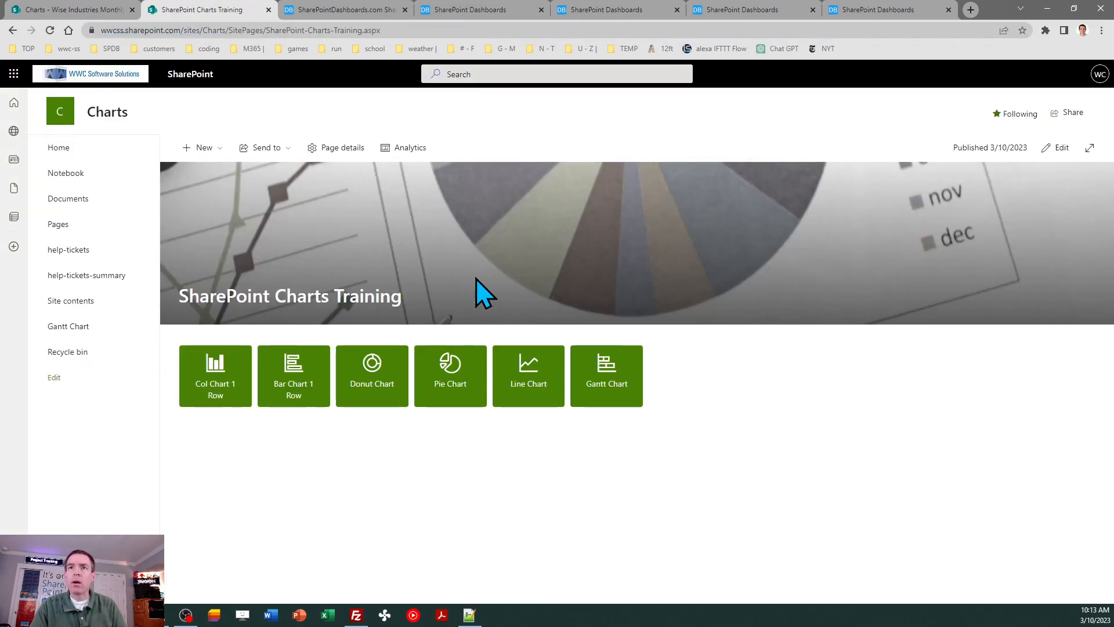
click(1056, 148)
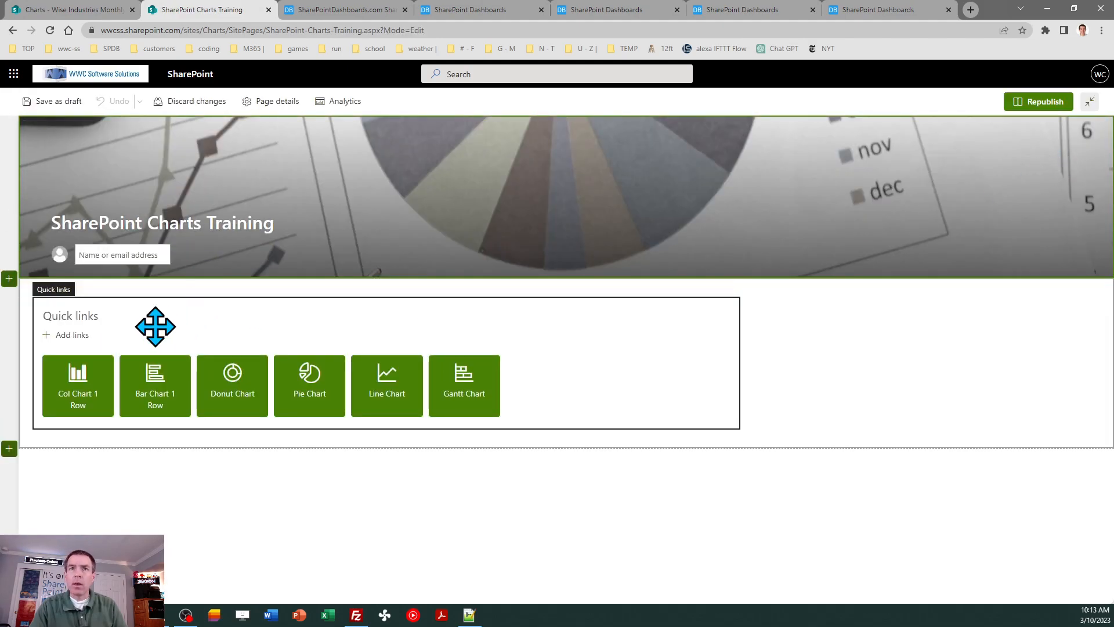
click(161, 324)
click(82, 340)
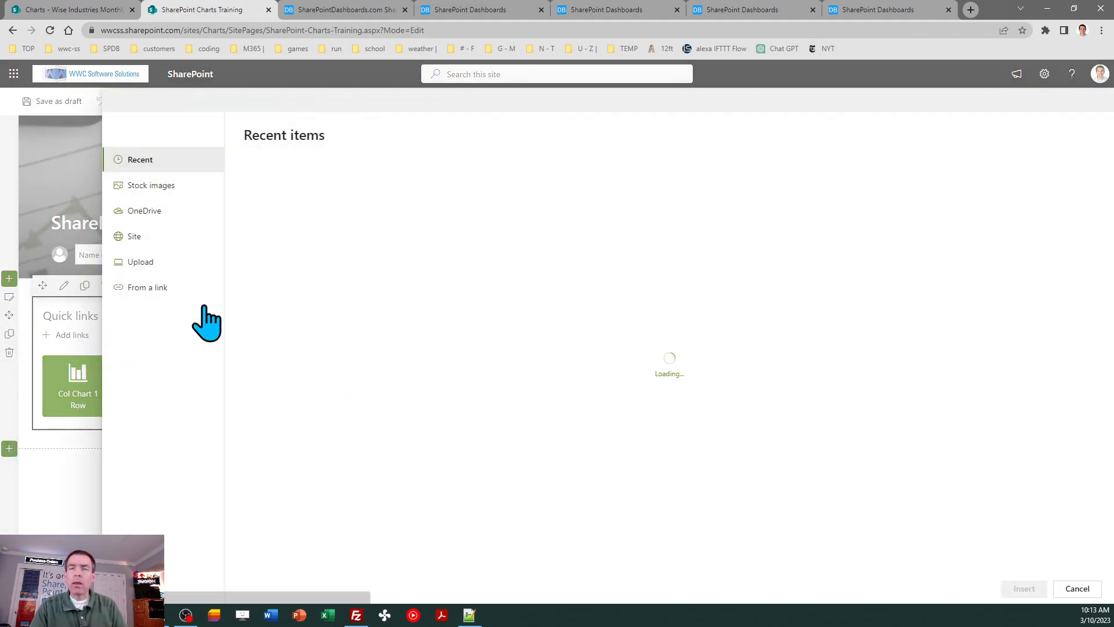
click(148, 287)
key(ctrl+v)
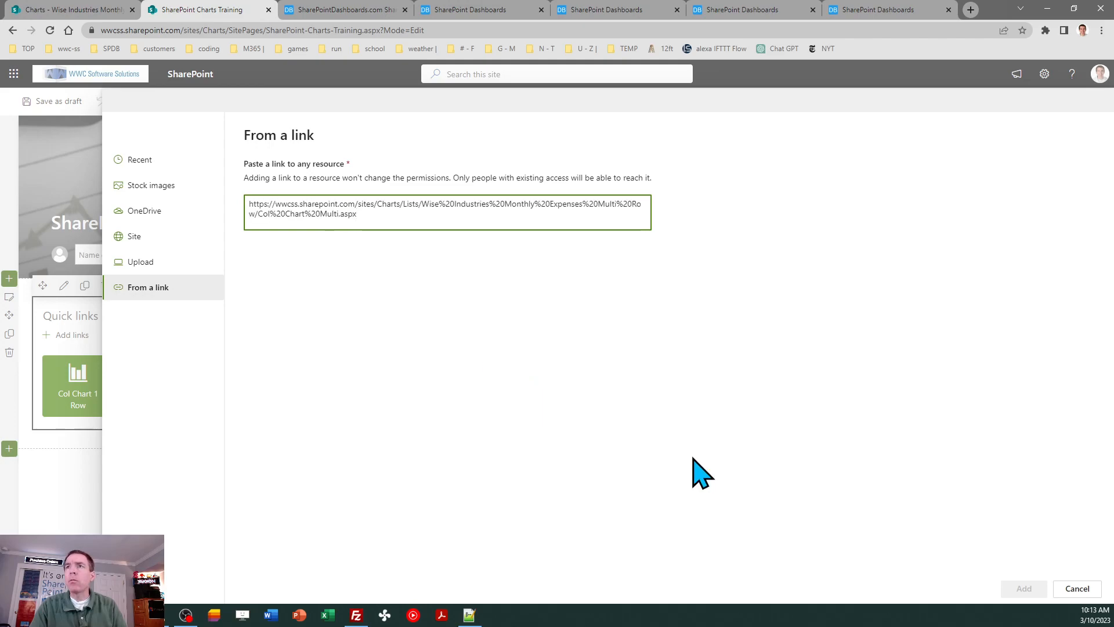
click(1036, 587)
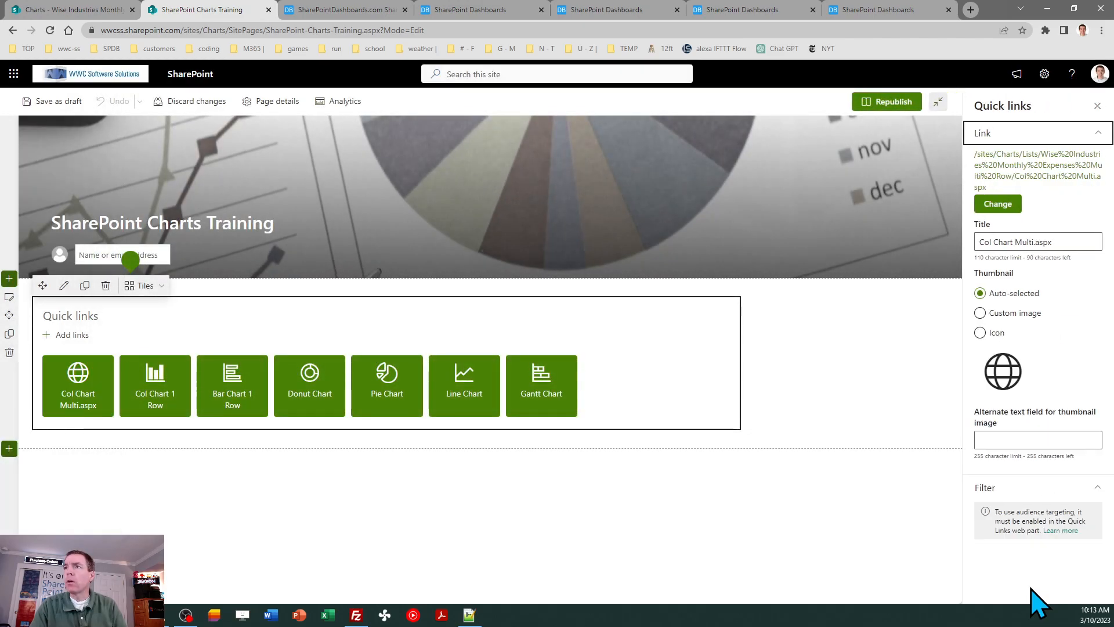
Step: Title the new quick link "Col Chart Multi" and give it the barchartverticalfill icon, found by searching the icons for "chart"
click(1008, 231)
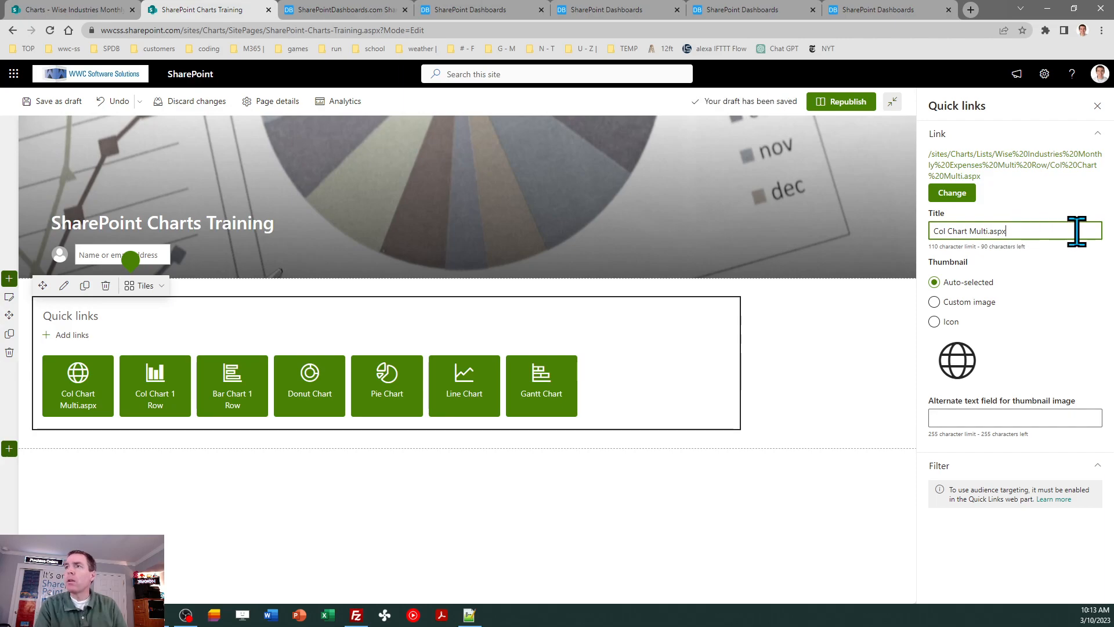
key(BackSpace)
key(BackSpace)
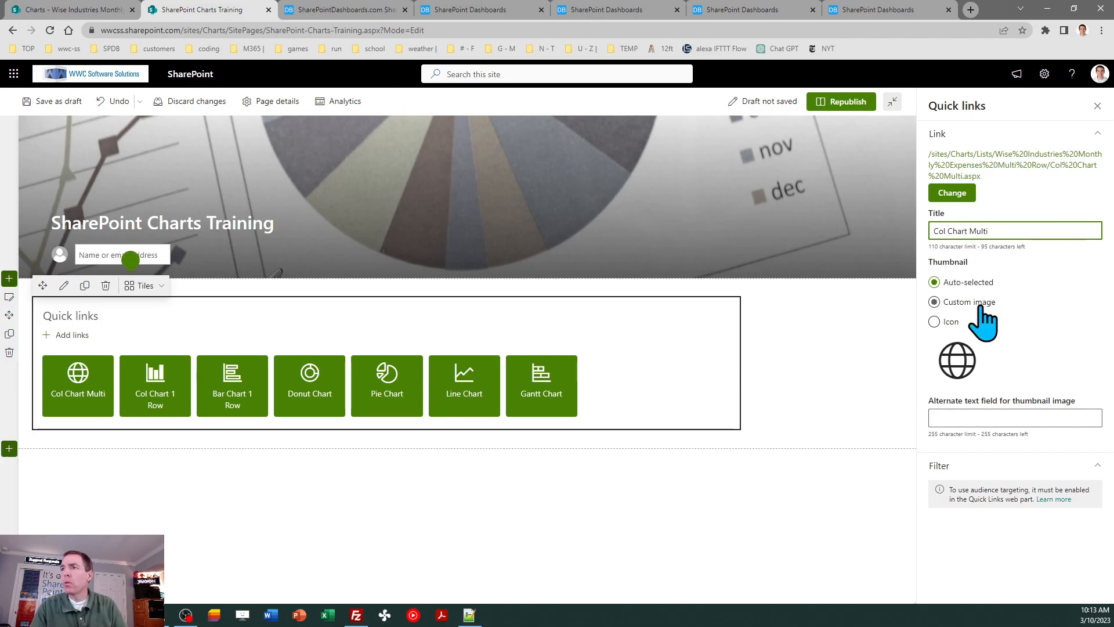
click(935, 323)
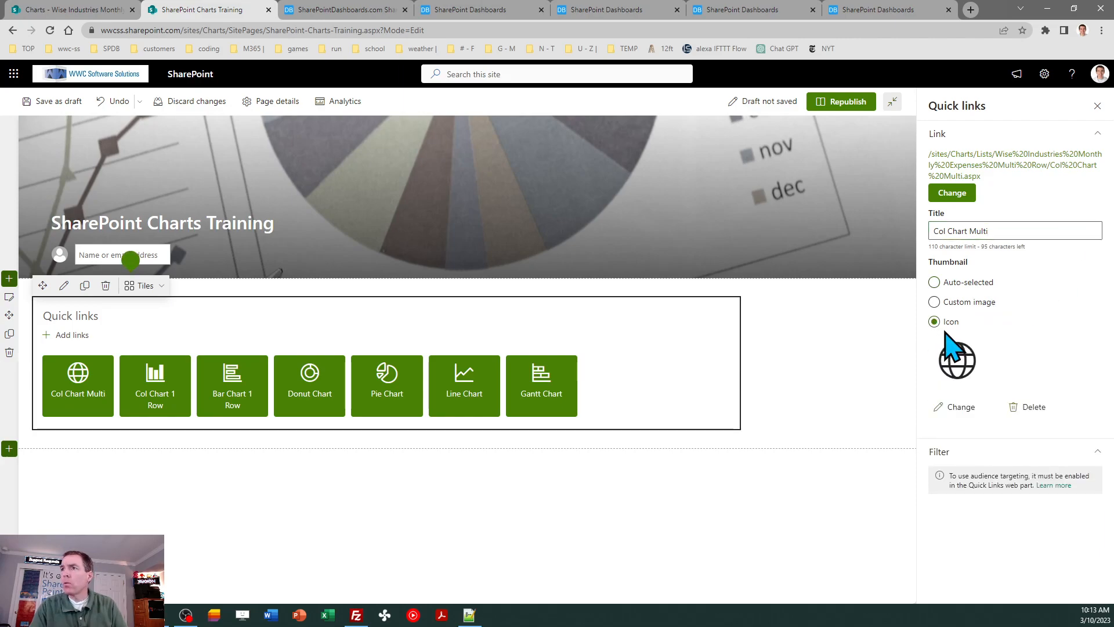
click(953, 406)
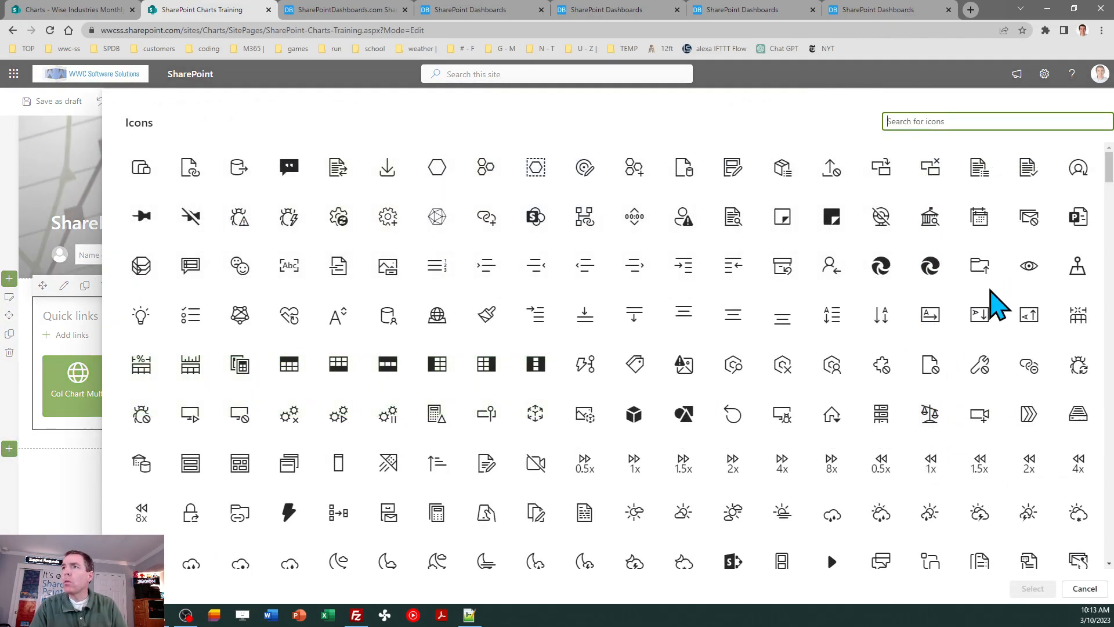
text(chart)
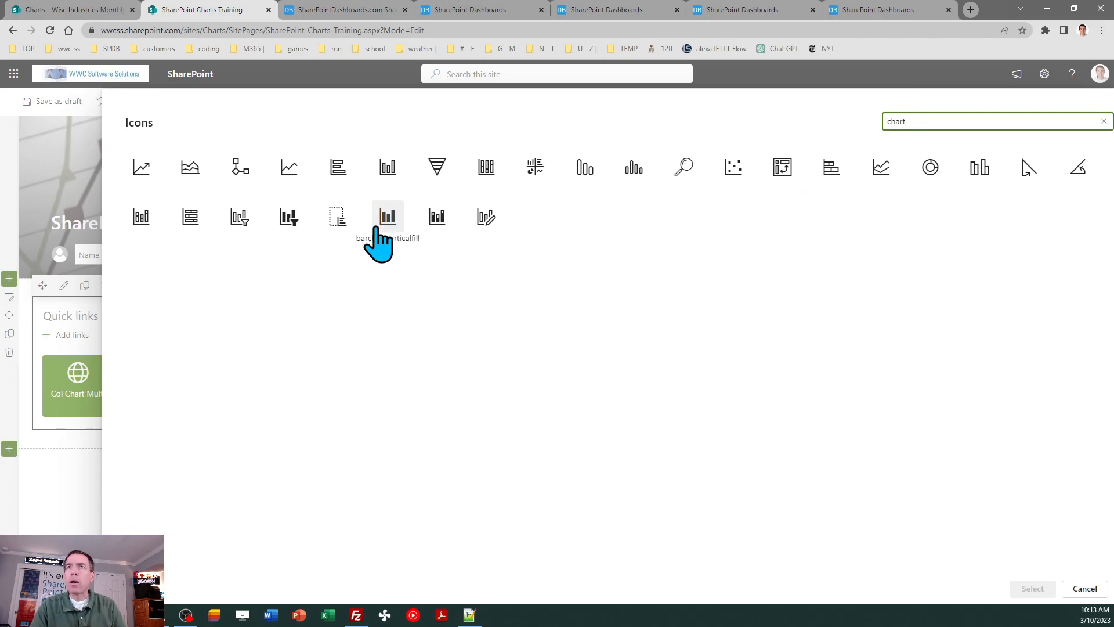
click(384, 224)
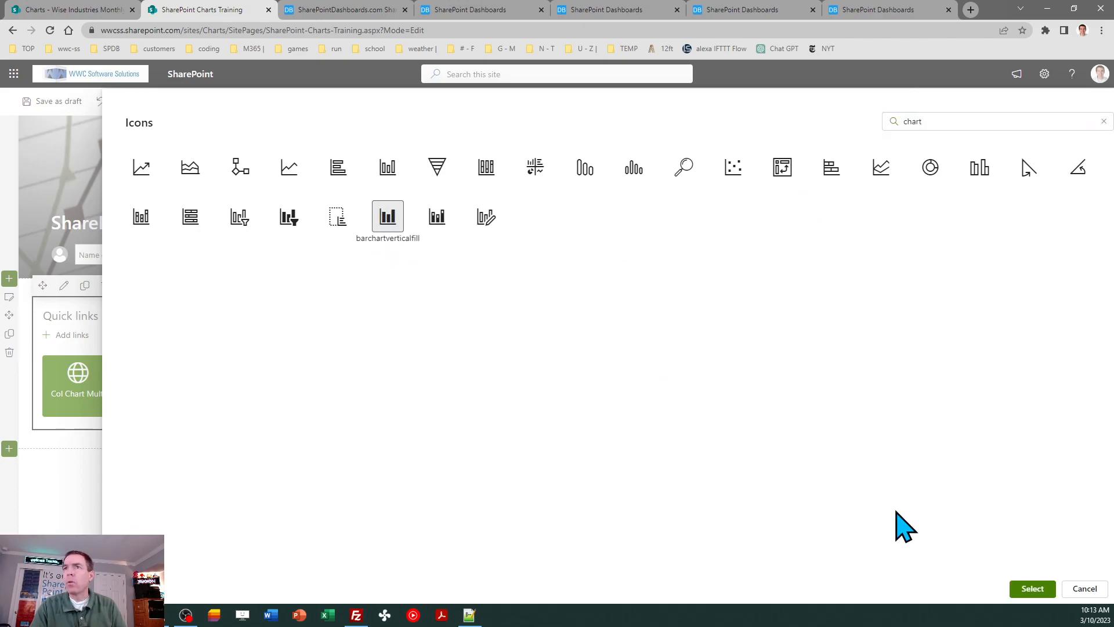
click(1026, 590)
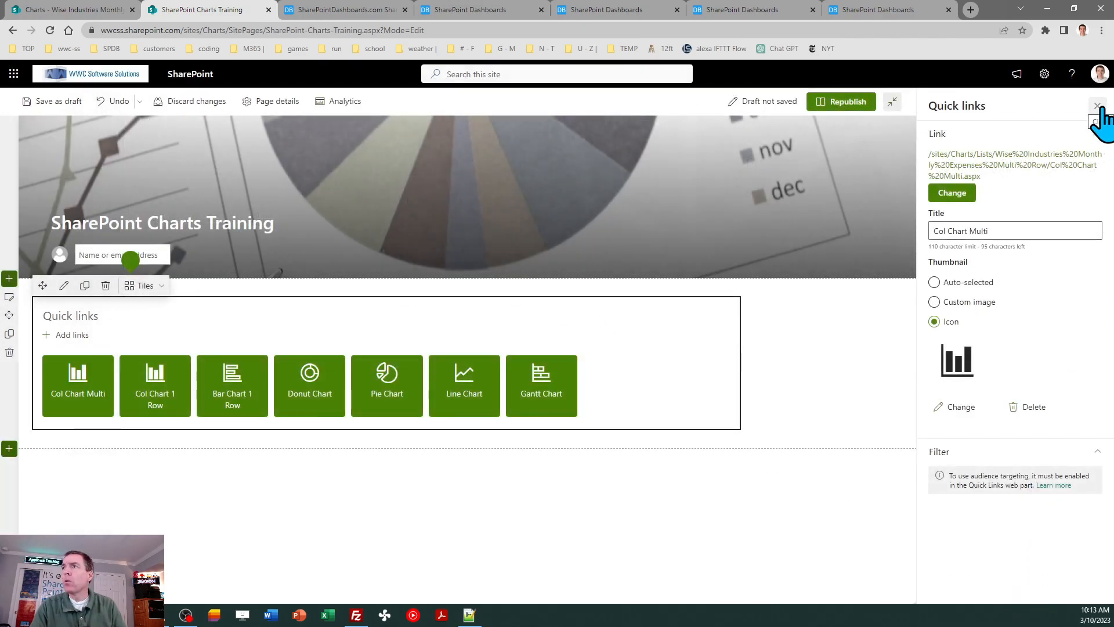
click(1097, 106)
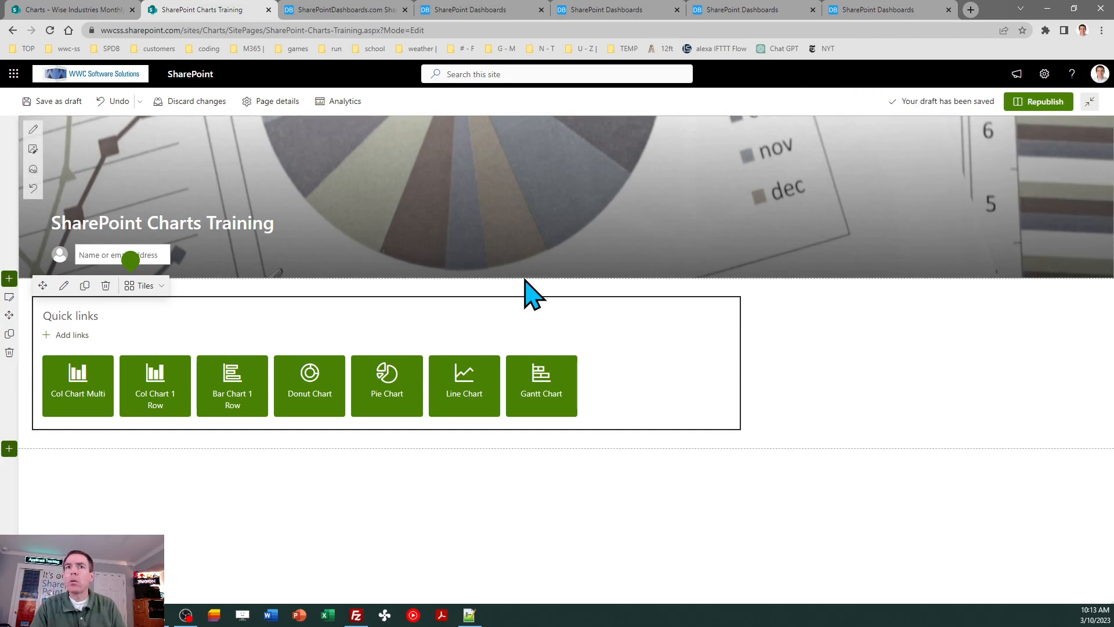
Step: Add another quick link from the same copied address, changing its page name to Bar Chart Multi.aspx
click(69, 335)
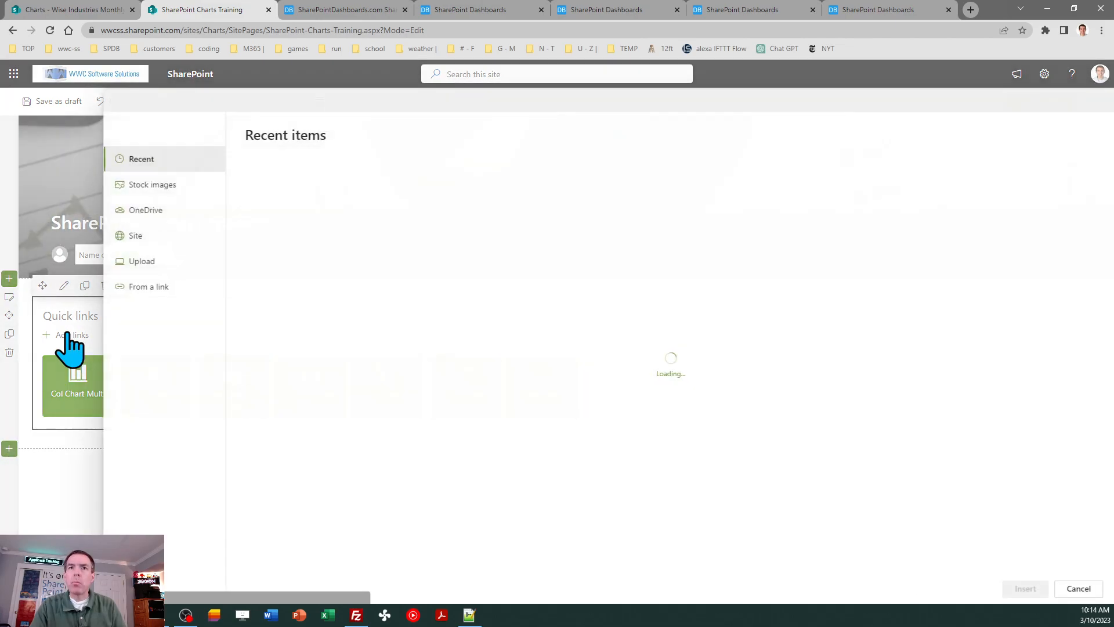
click(142, 288)
key(ctrl+v)
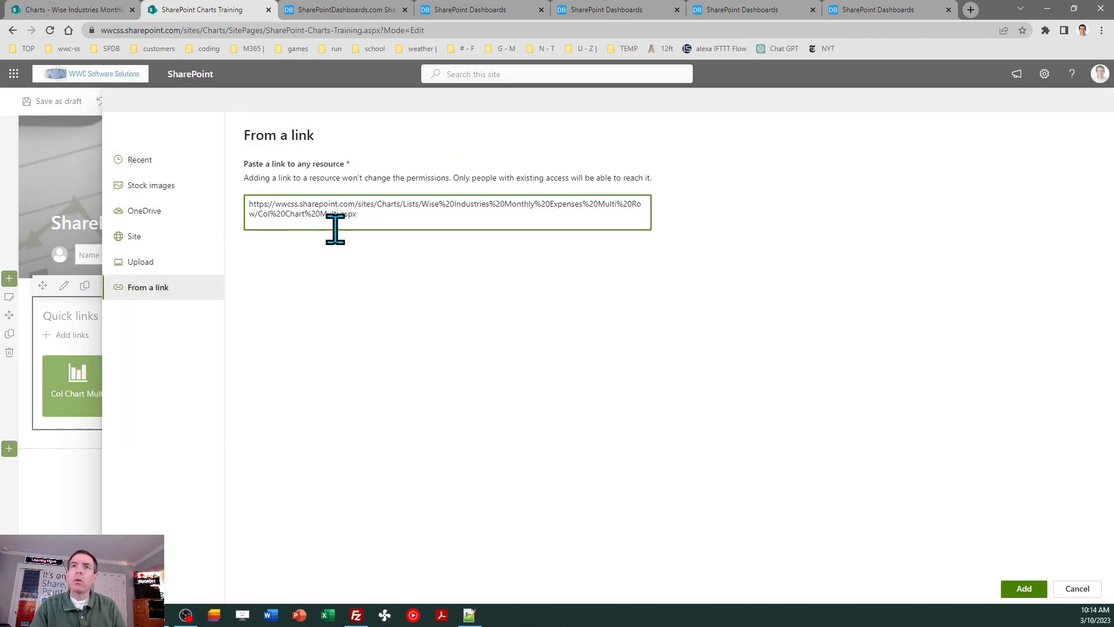
key(BackSpace)
key(BackSpace)
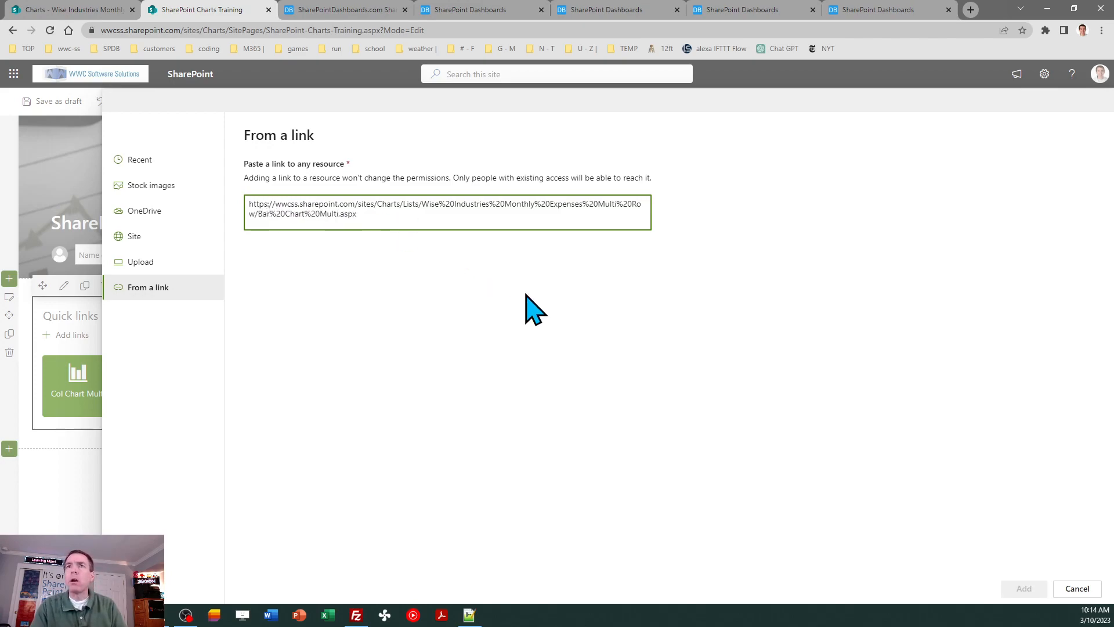
click(1025, 588)
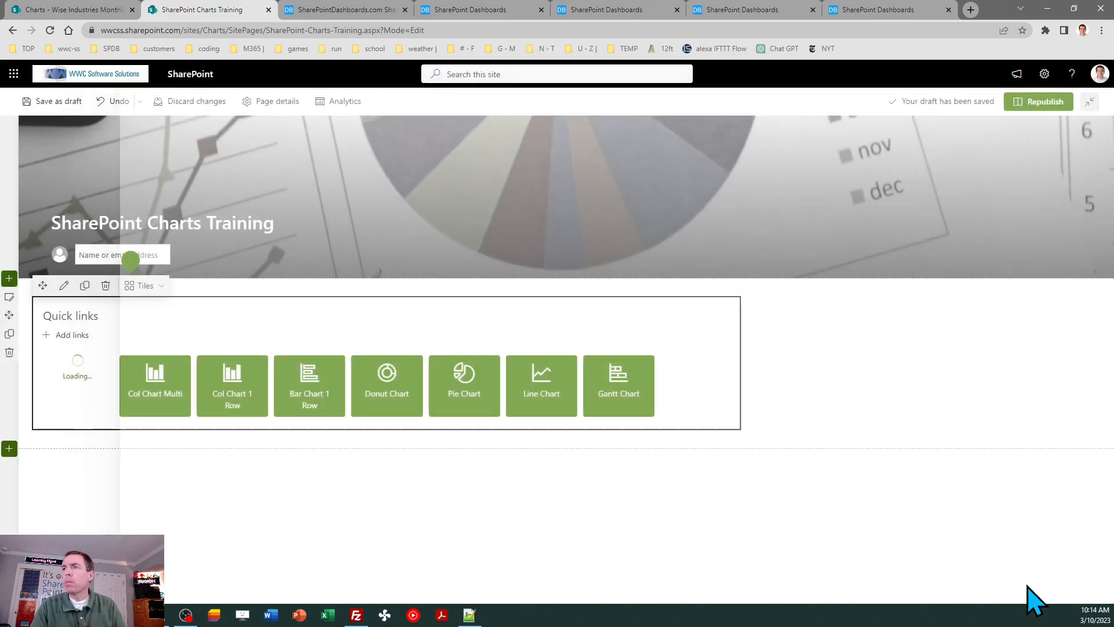
Step: Title the new quick link "Bar Chart Multi" and give it the horizontal bar chart icon from the "chart" icon search
click(1021, 230)
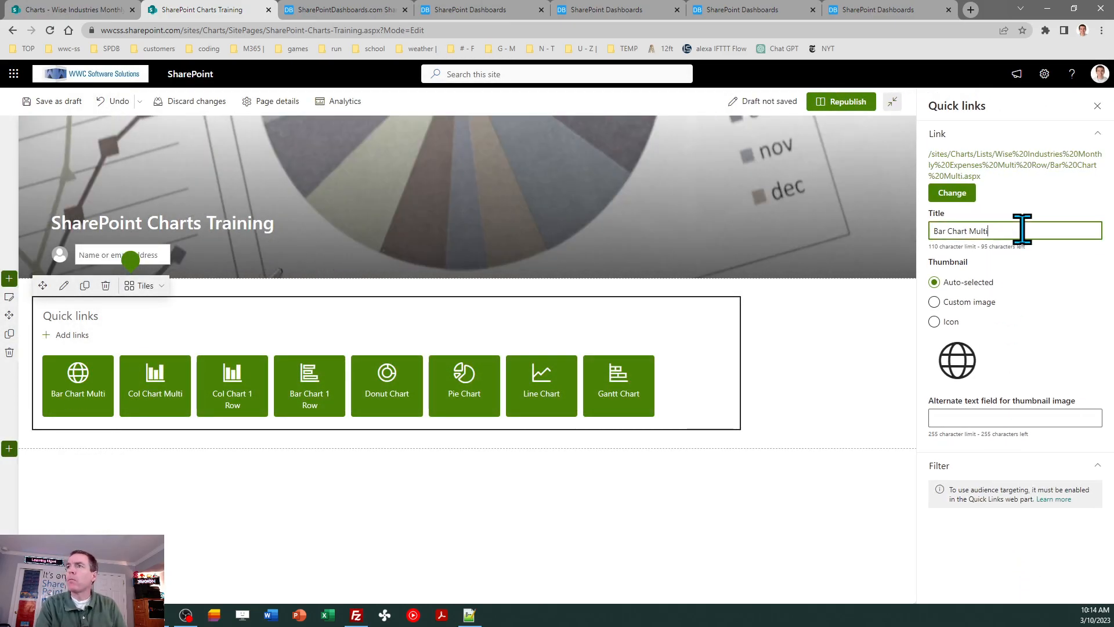
click(934, 321)
click(960, 408)
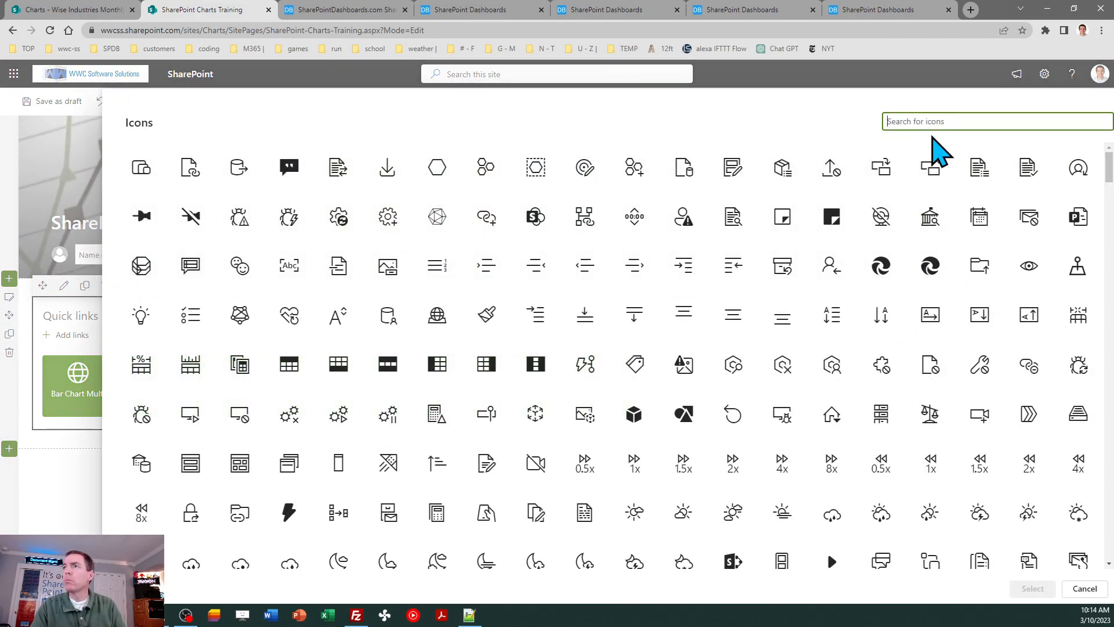
text(char)
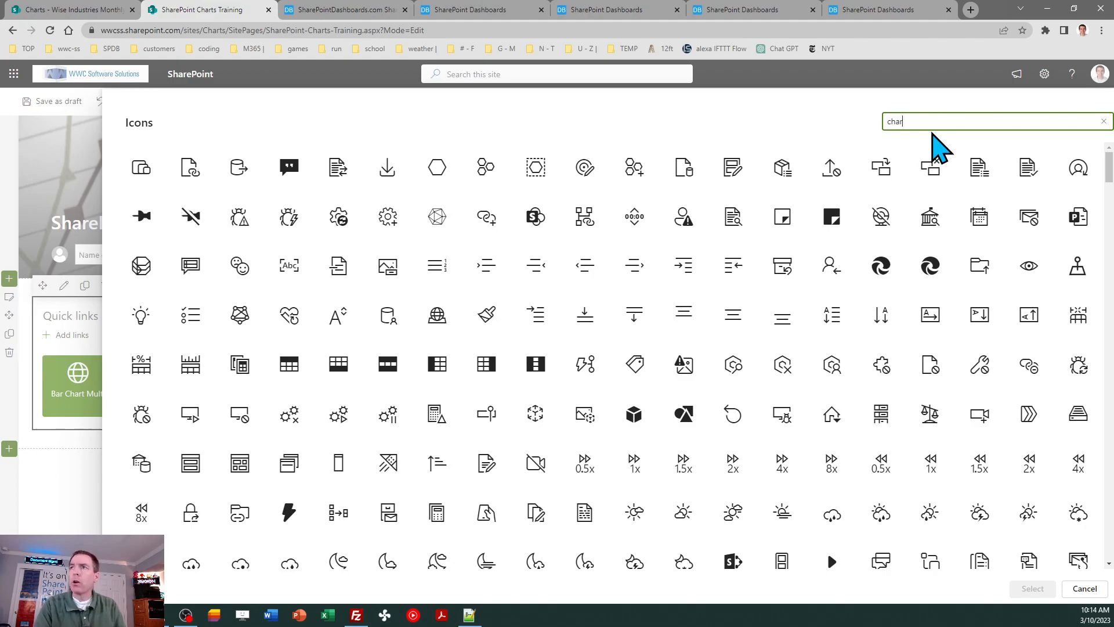
text(t)
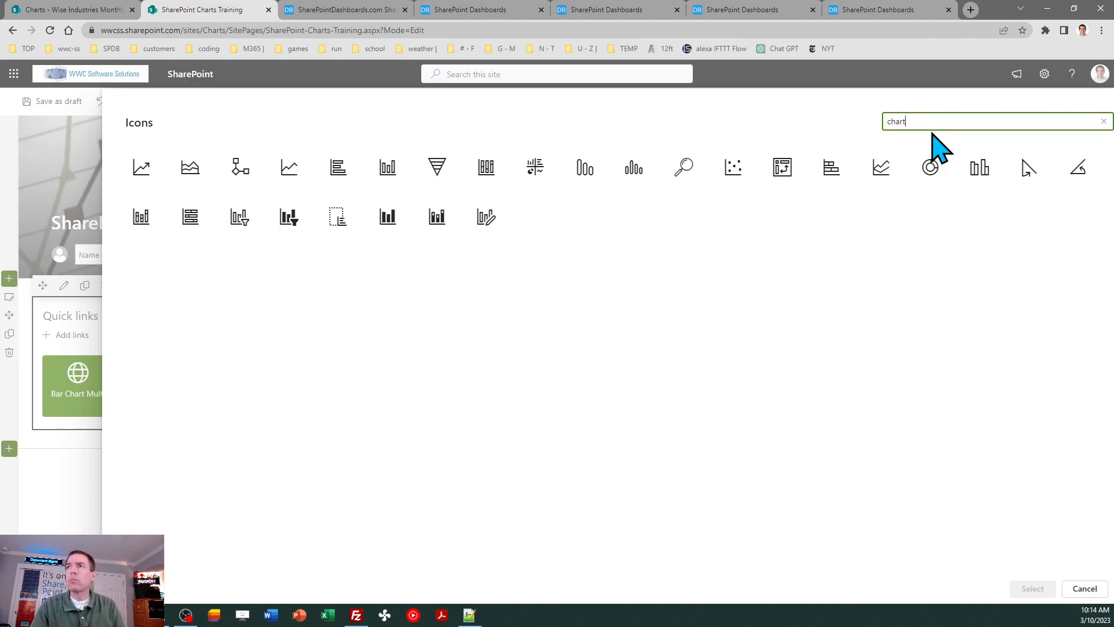
click(337, 168)
click(1032, 588)
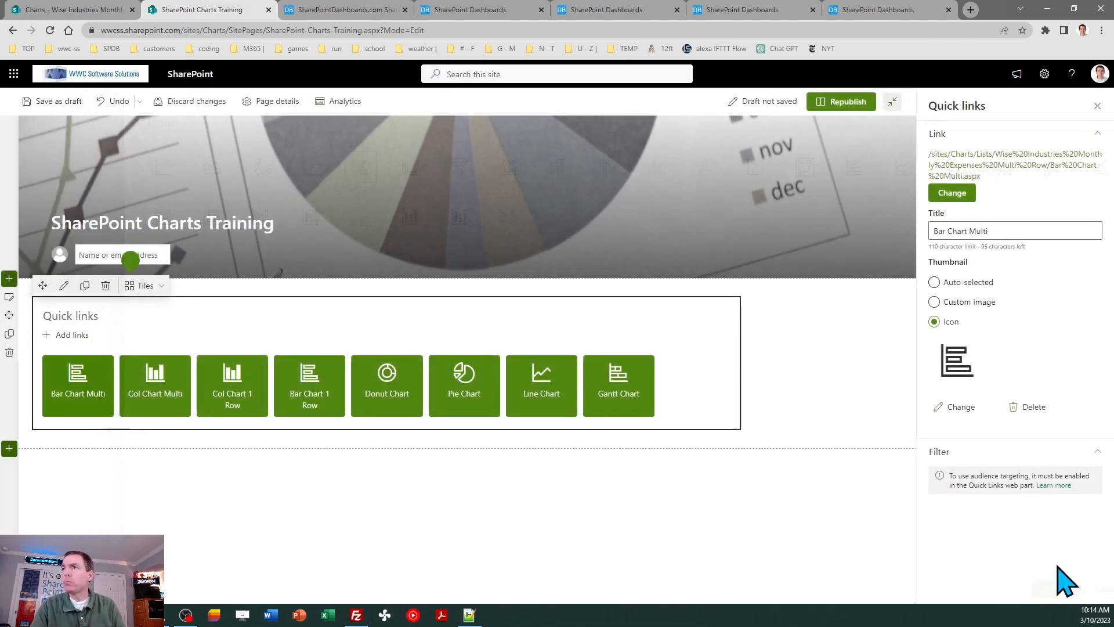
click(1097, 105)
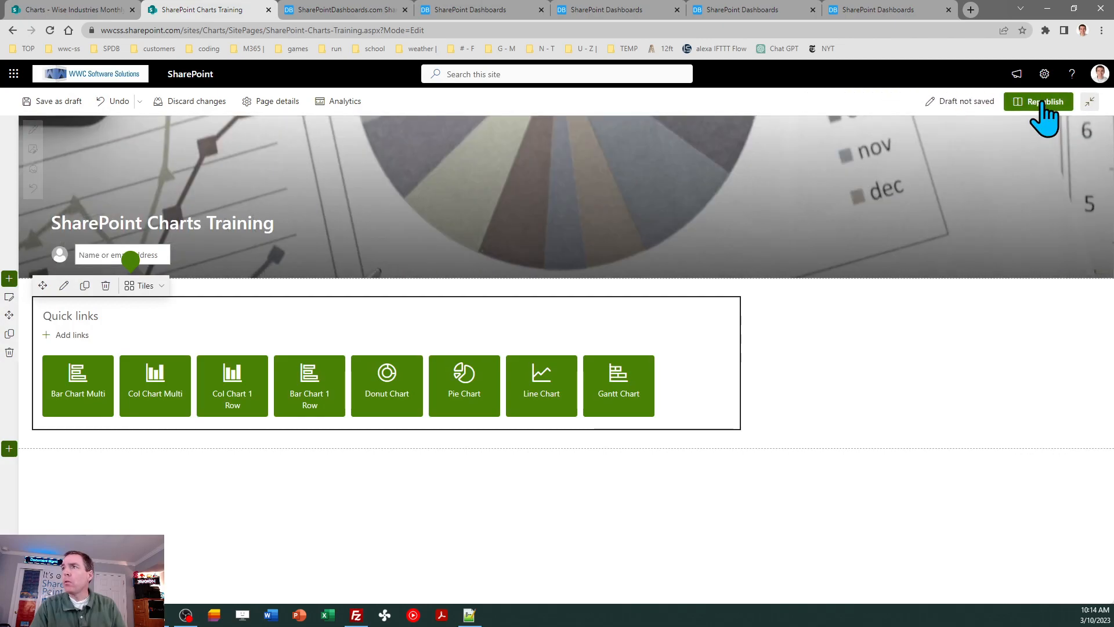
Step: Republish the SharePoint Charts Training page and open the Bar Chart Multi view from its quick link
click(1040, 103)
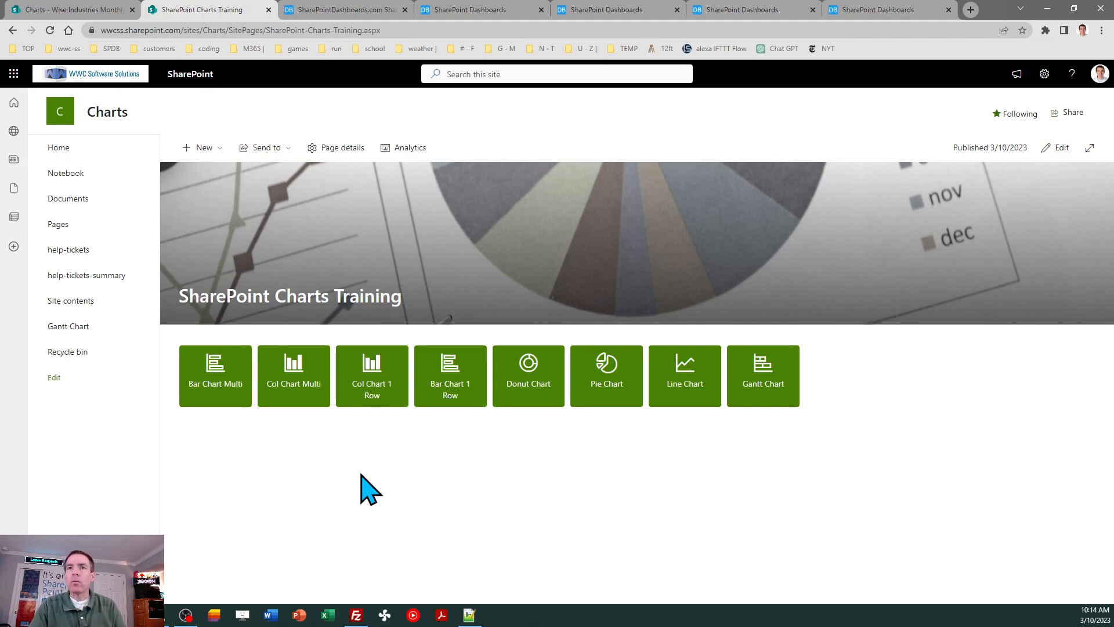
click(221, 380)
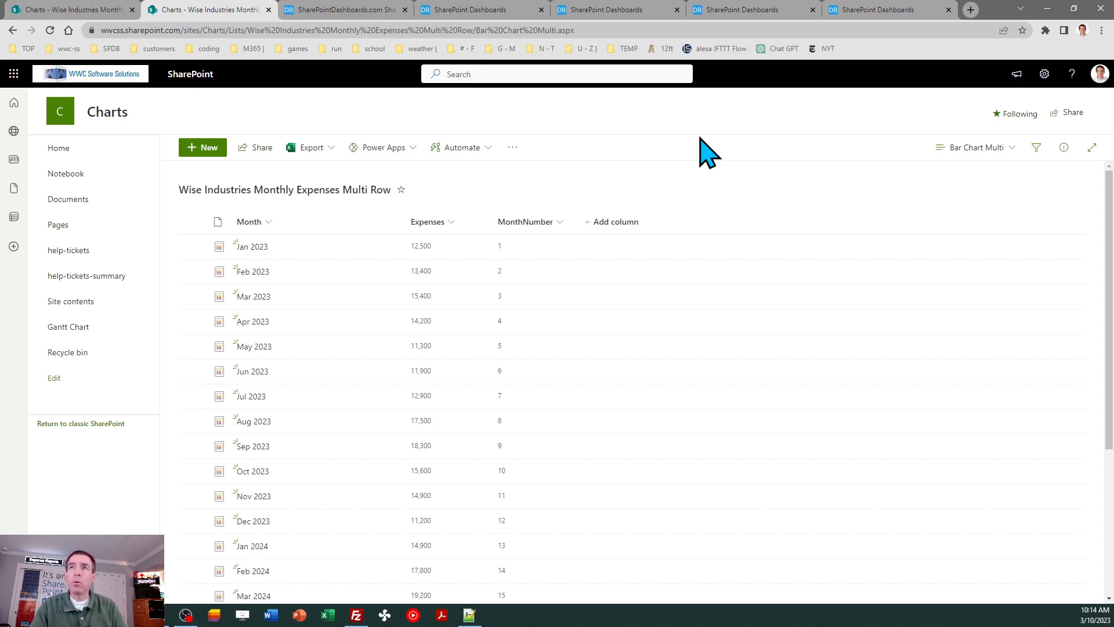
Step: Switch to SharePoint Dashboard Maker Pro and examine the View - Chart / Bars template's preview, settings and required field names
click(600, 10)
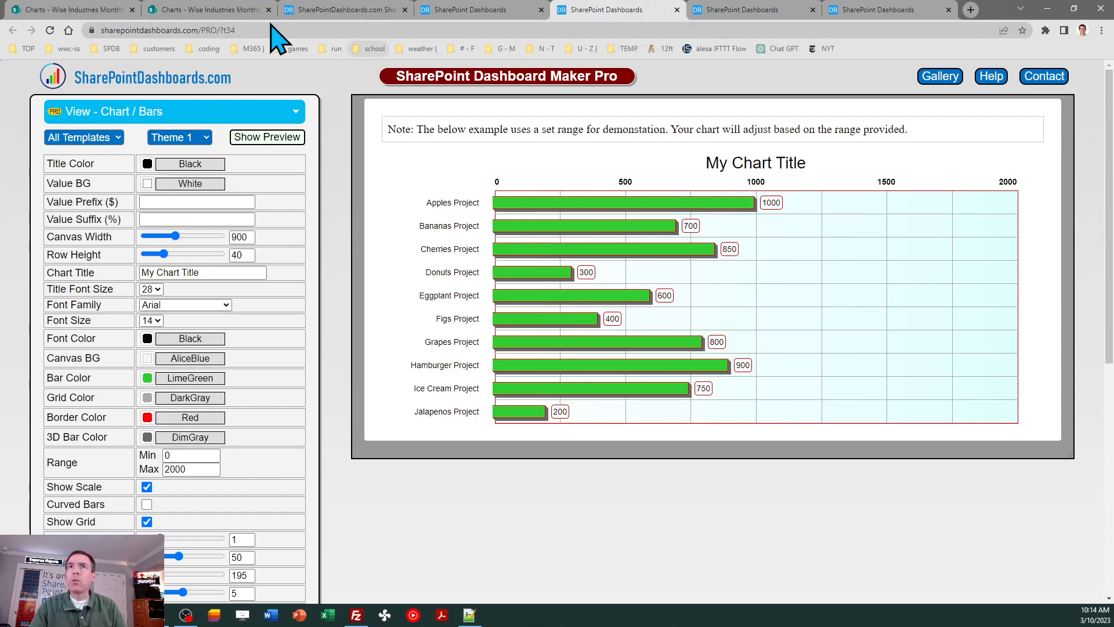
click(219, 10)
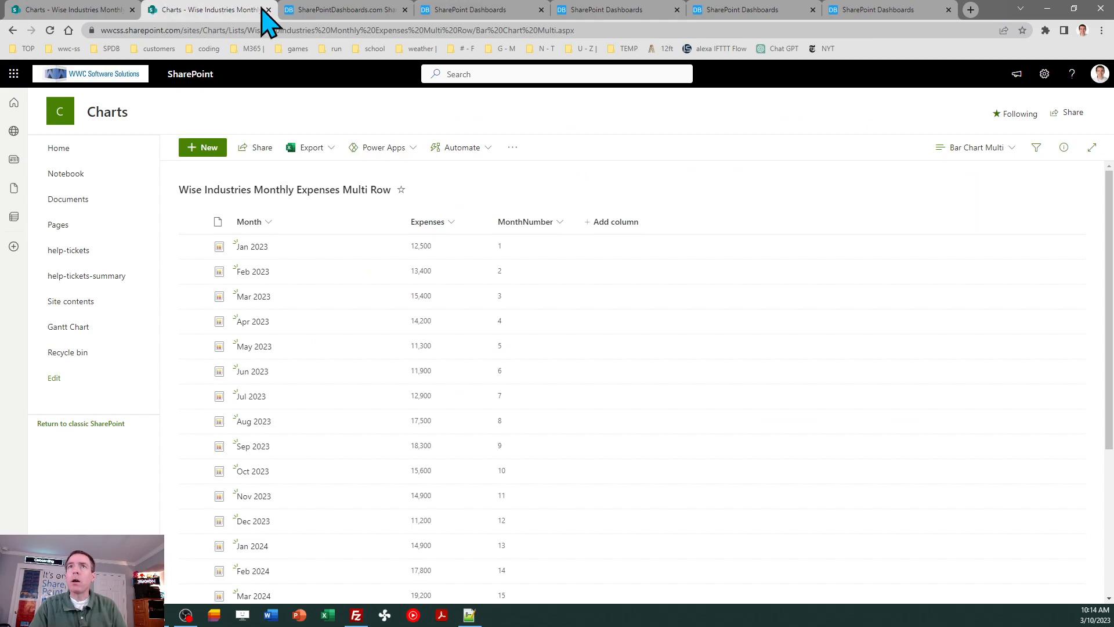
click(310, 10)
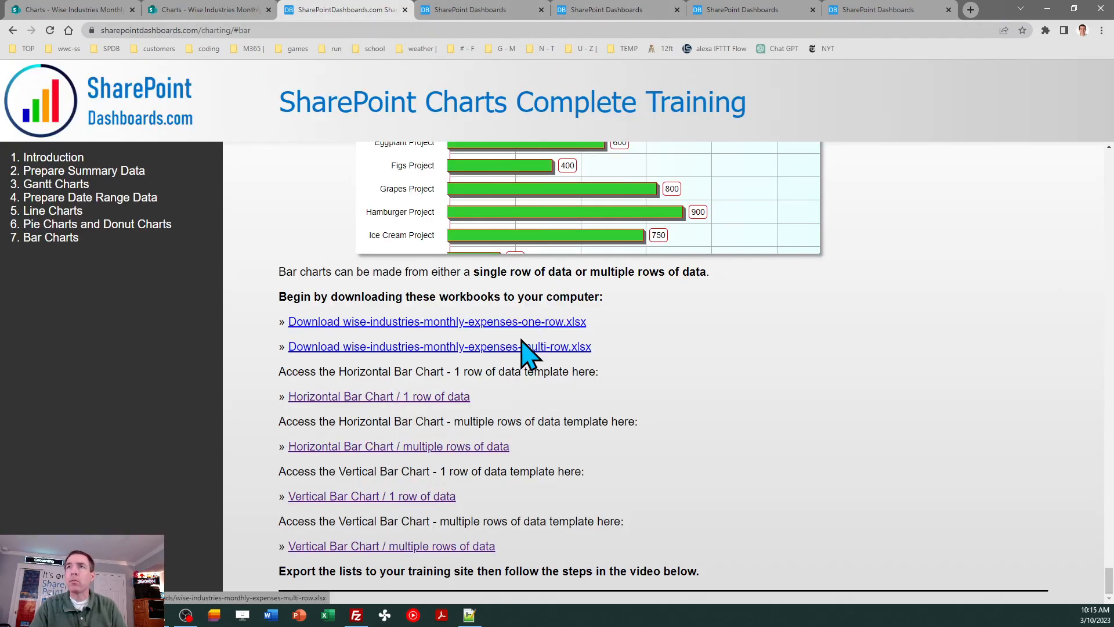
click(637, 17)
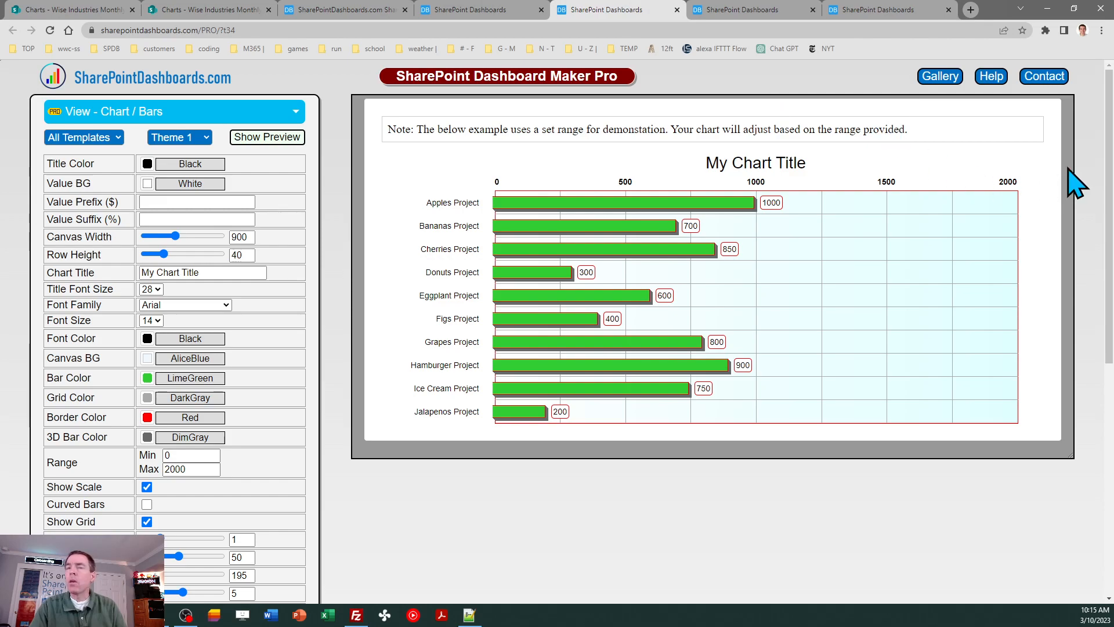
drag(1111, 185, 1112, 357)
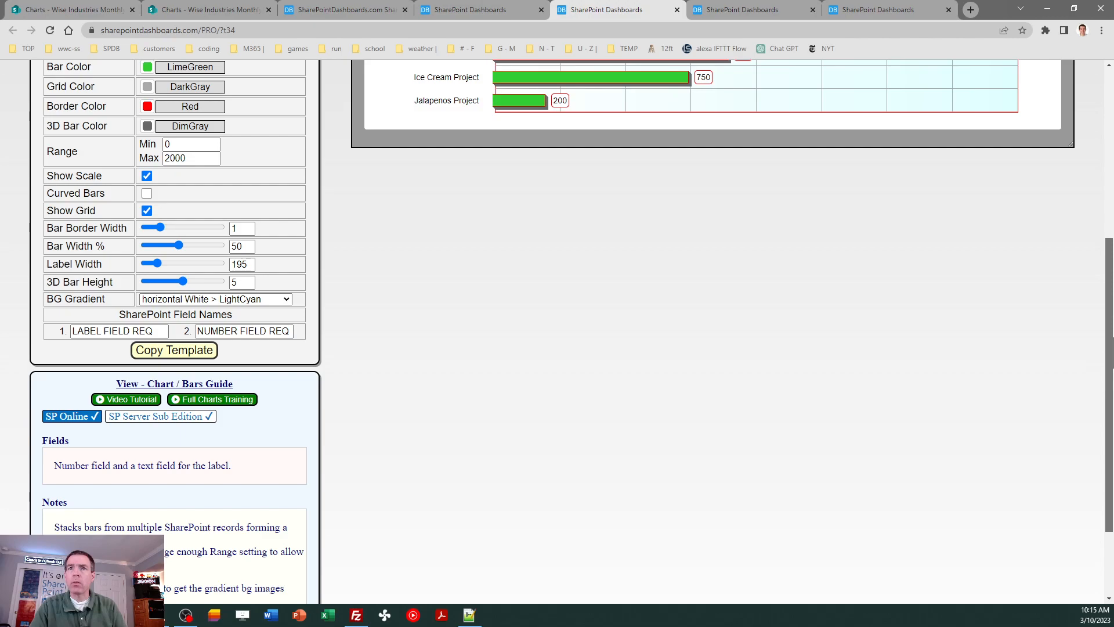
drag(1111, 357, 1104, 183)
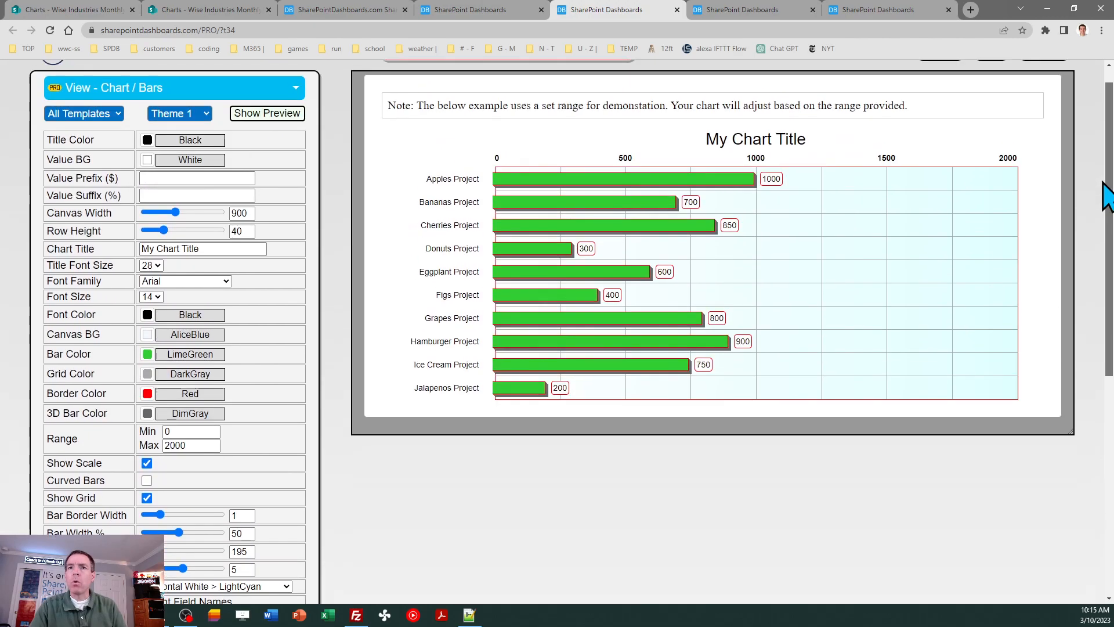
Step: Close the two one-row chart template pages, leaving the multi-row View - Chart / Bars template open
click(221, 12)
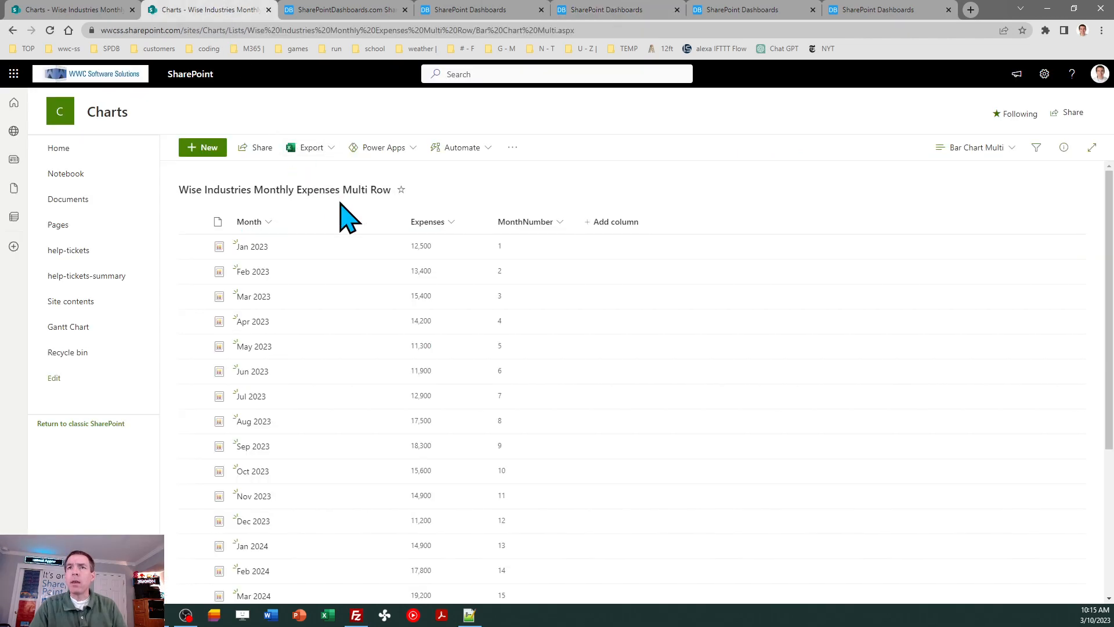
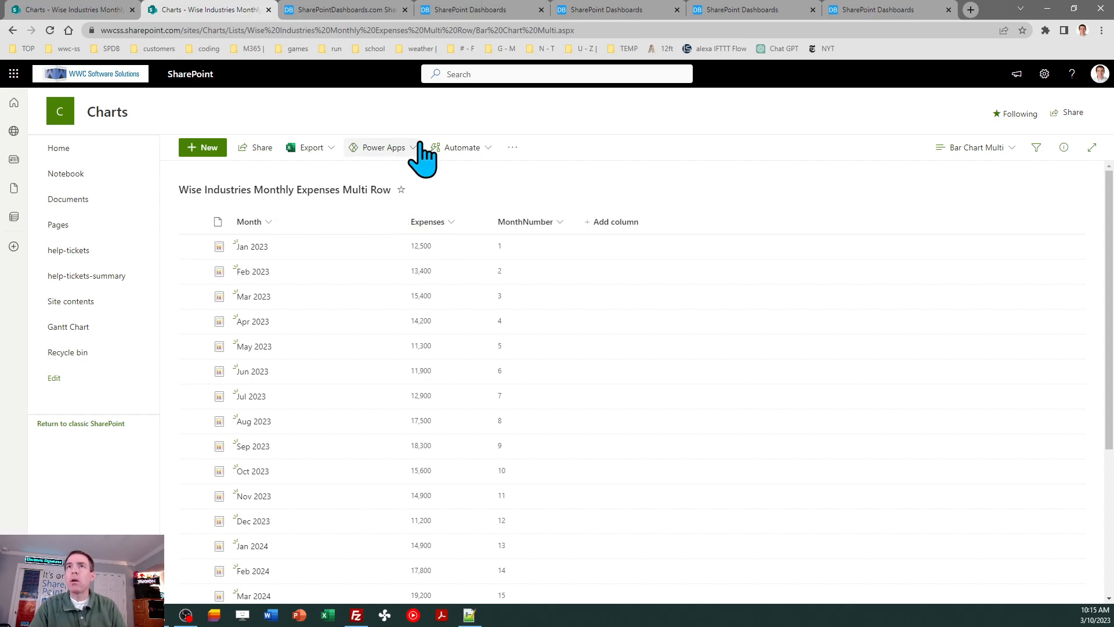
click(476, 11)
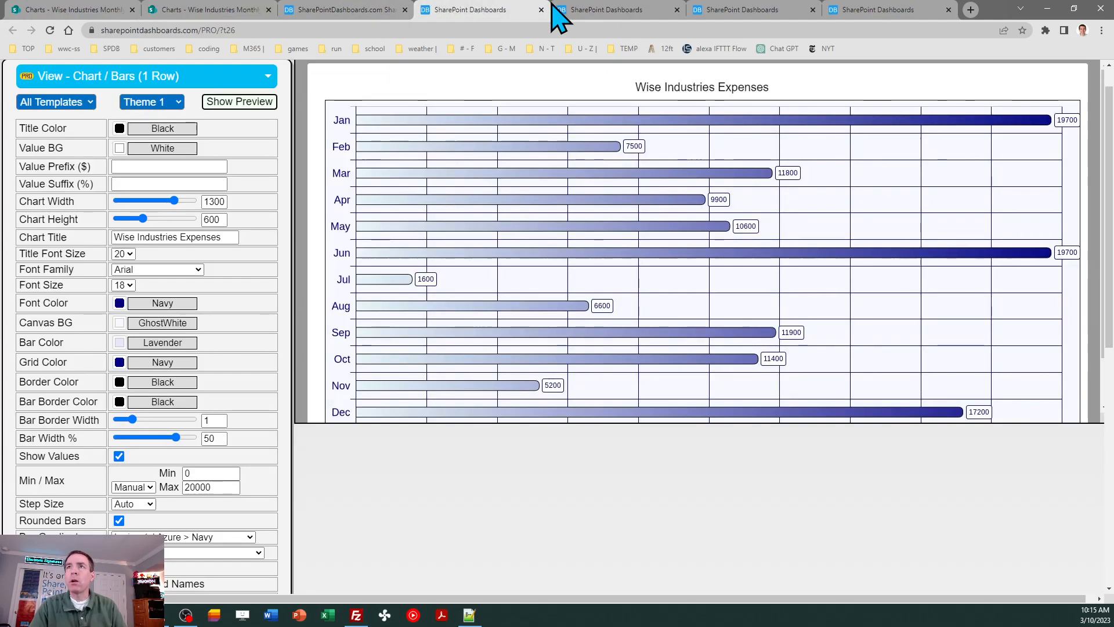
click(597, 11)
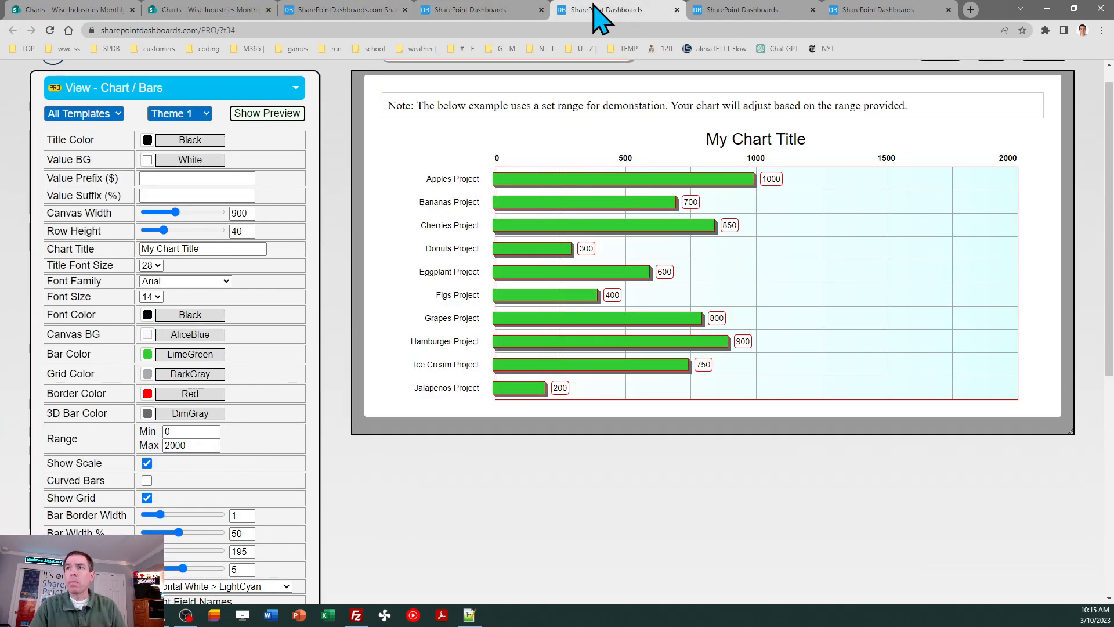
click(499, 11)
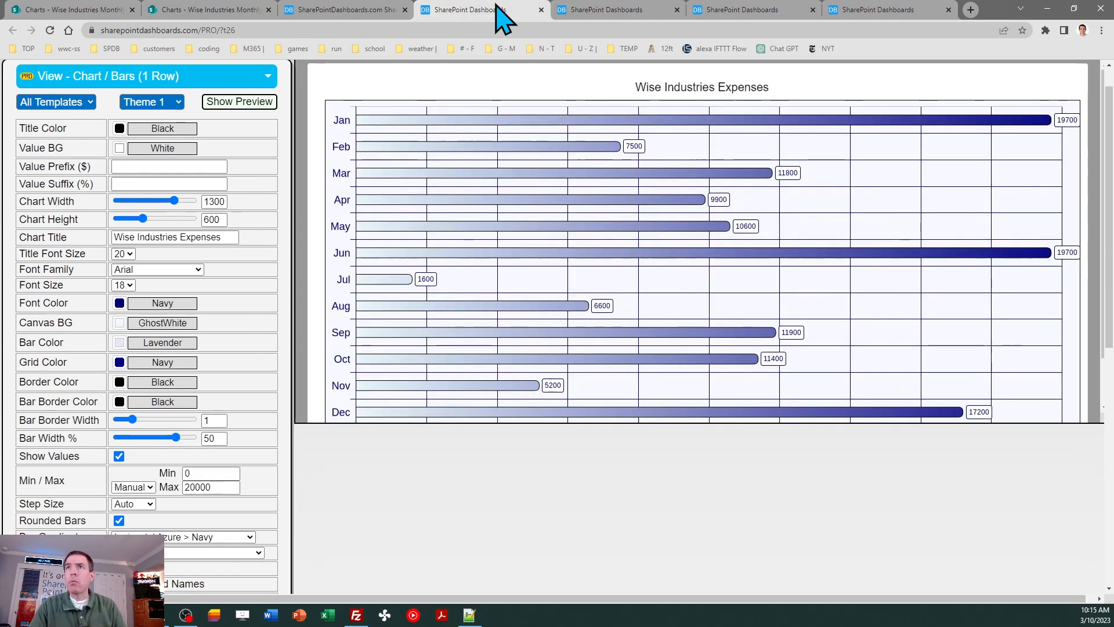
click(540, 10)
click(601, 12)
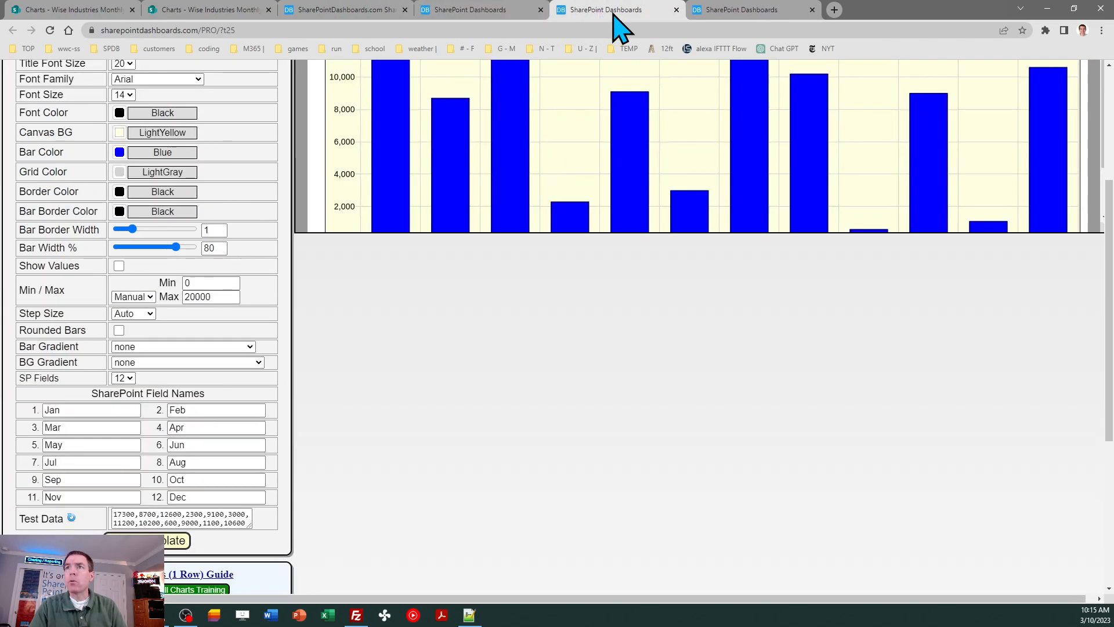
click(677, 10)
click(474, 10)
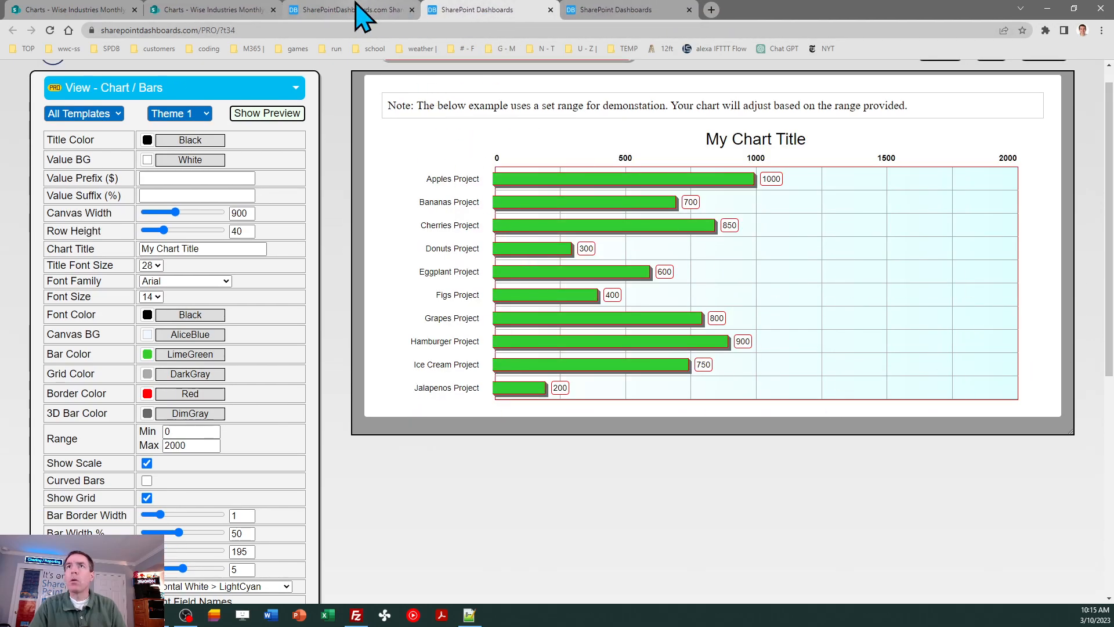
Step: Check the multi-row list's columns, set the Chart / Bars template's field names to Month and Expenses, and copy the template
click(209, 14)
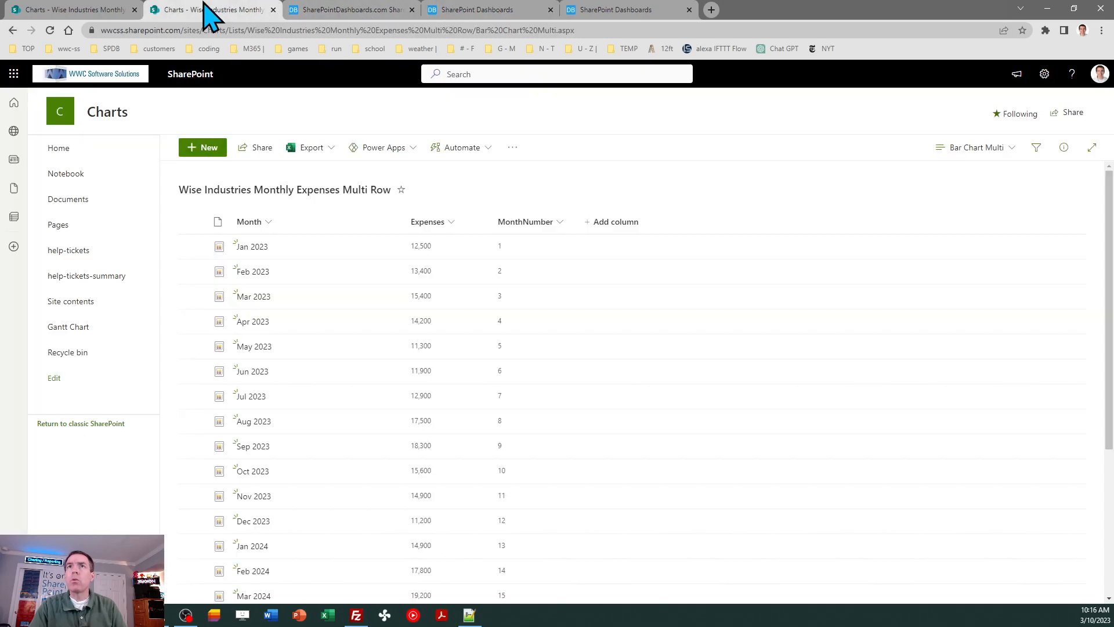
click(461, 10)
drag(1111, 232, 1112, 356)
click(157, 367)
key(ctrl+a)
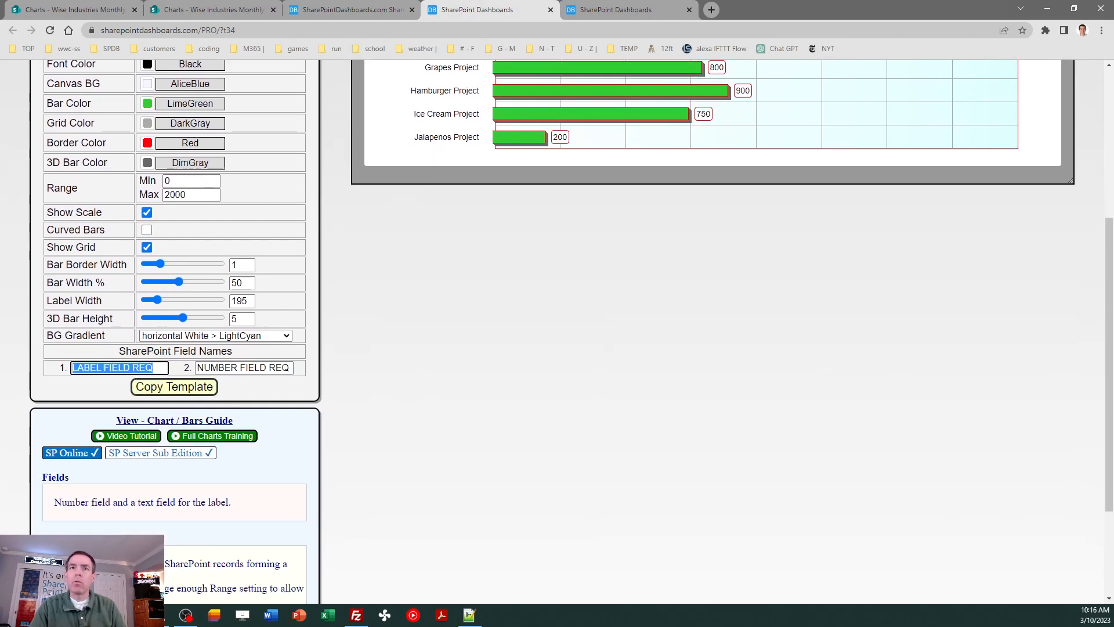
text(Month)
key(Tab)
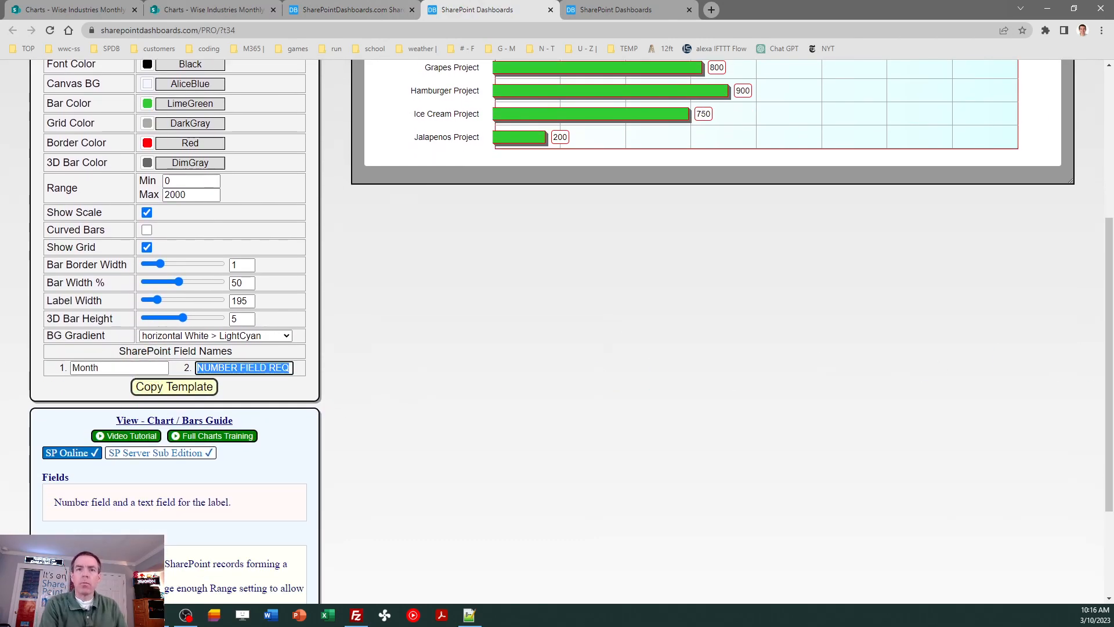
text(Expenses)
click(174, 387)
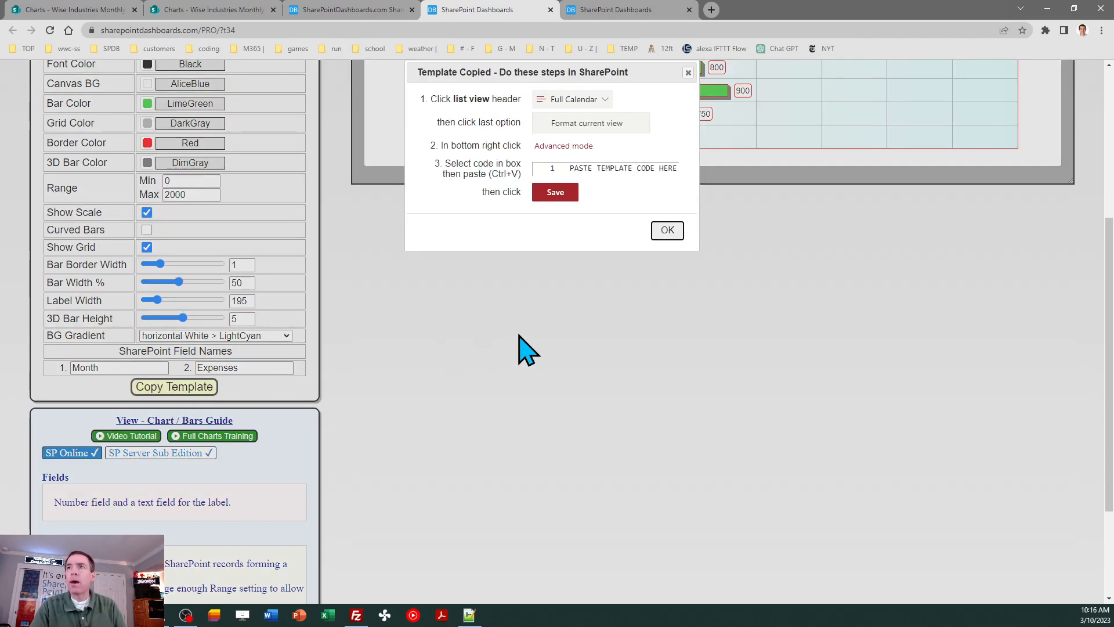
click(667, 230)
Step: Open the Bar Chart Multi view's formatting JSON in the multi-row list, replace it with the copied template and save
click(224, 10)
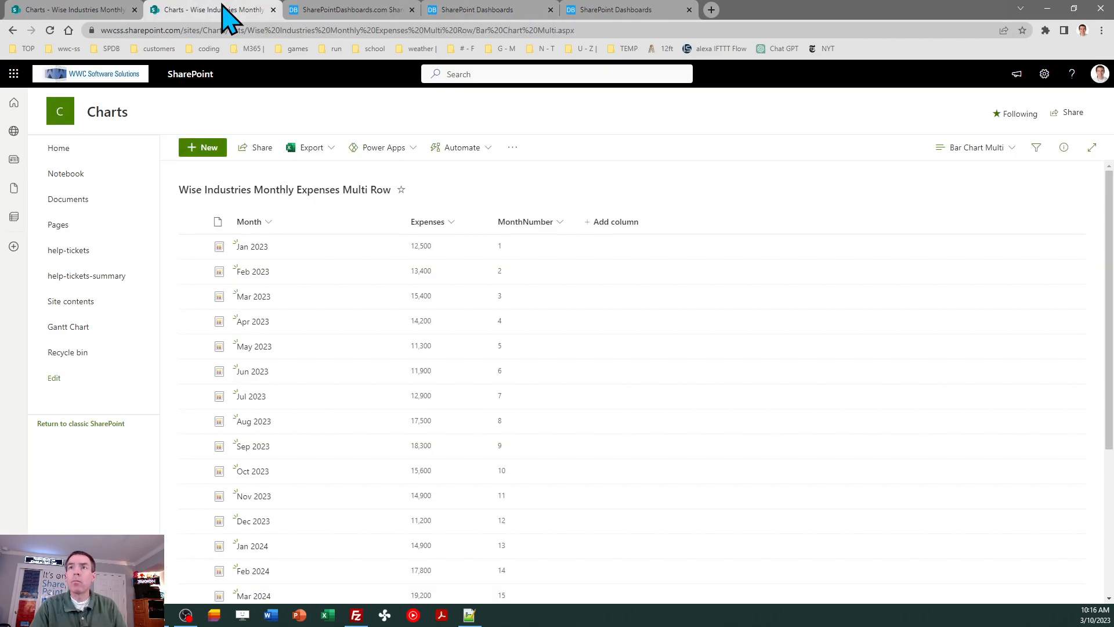
click(979, 149)
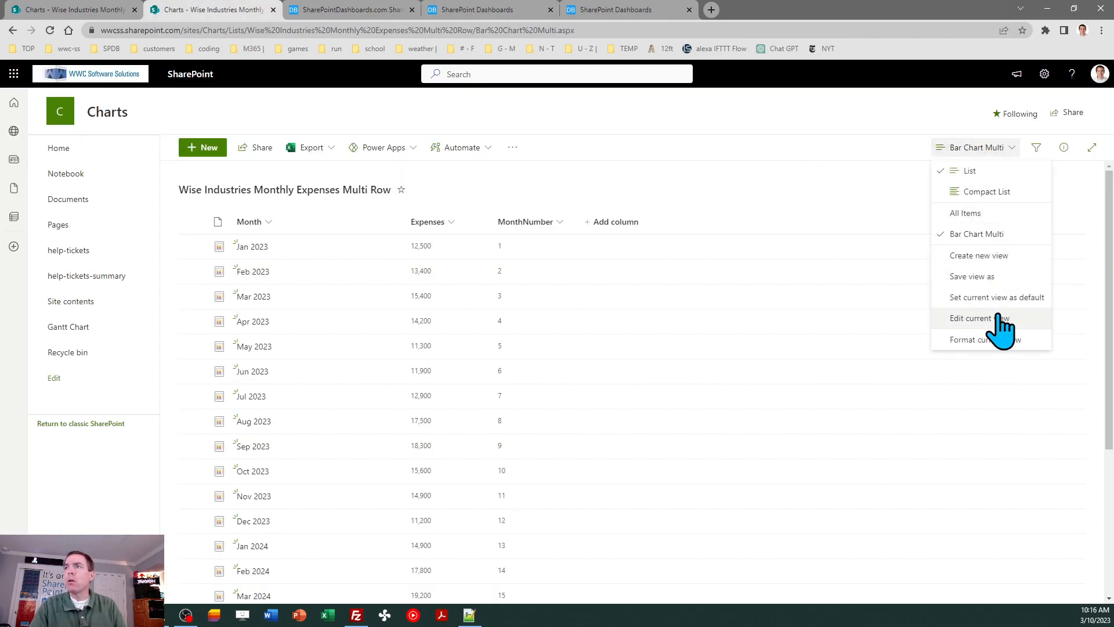
click(987, 340)
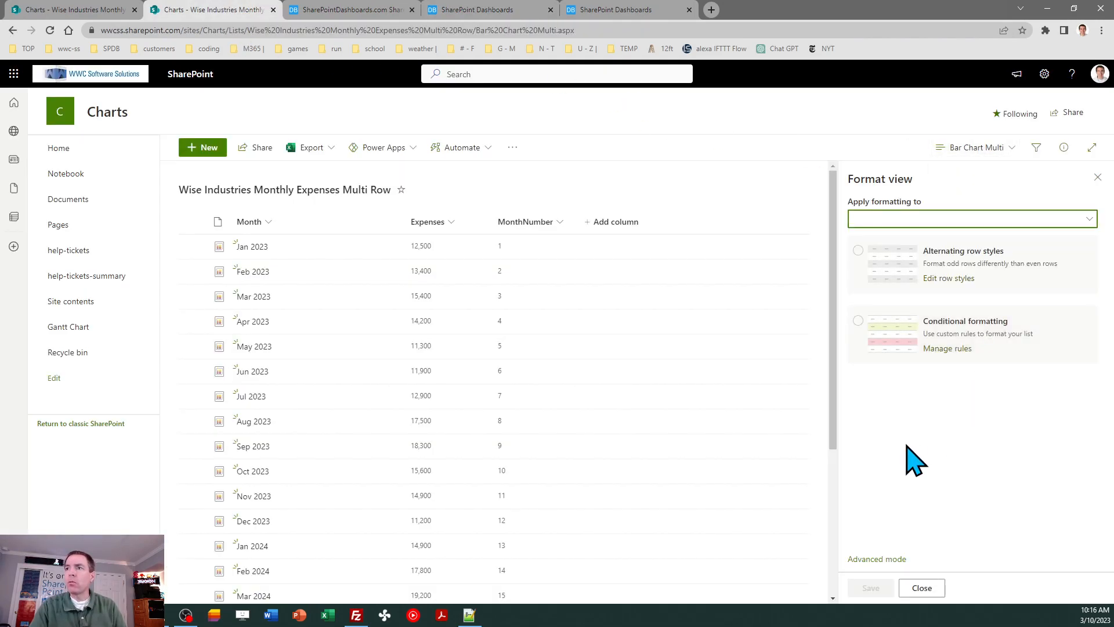
click(889, 559)
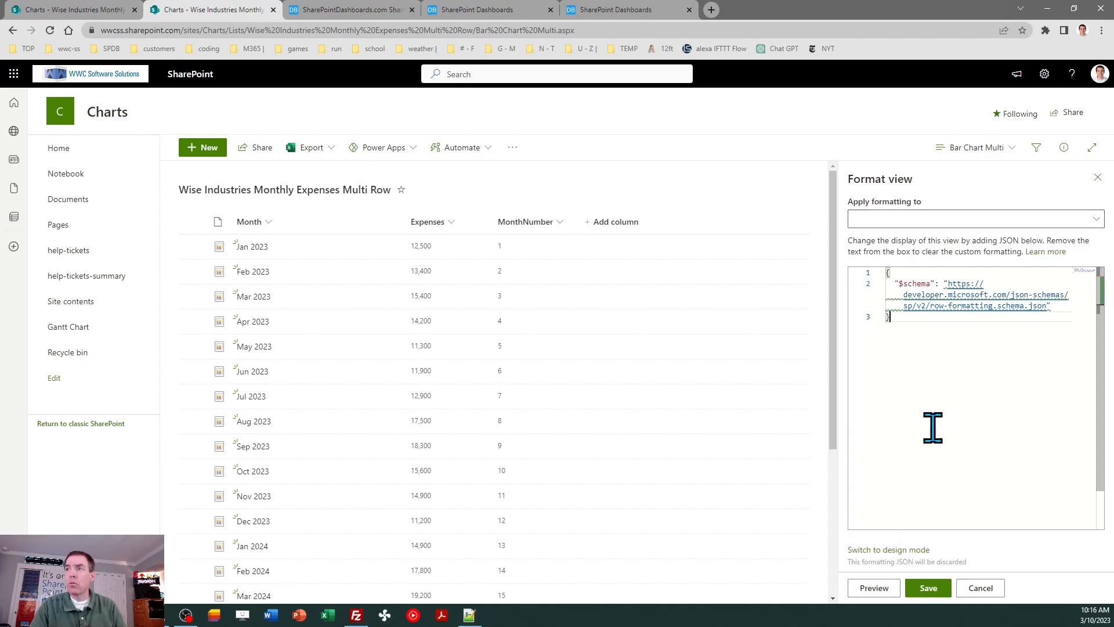
key(ctrl+a)
key(ctrl+v)
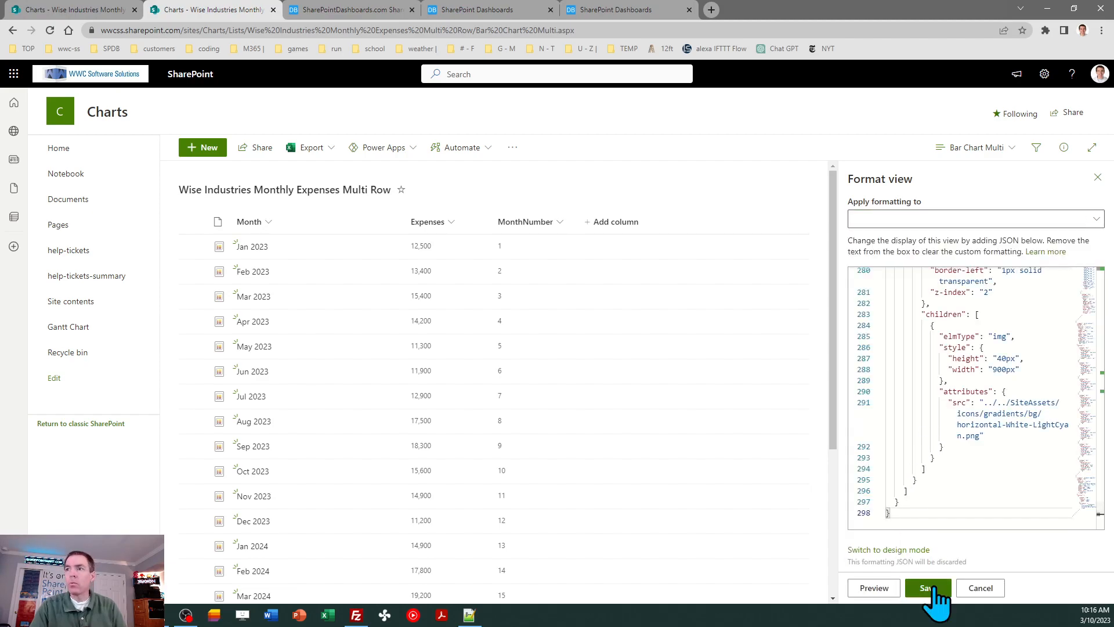
click(934, 587)
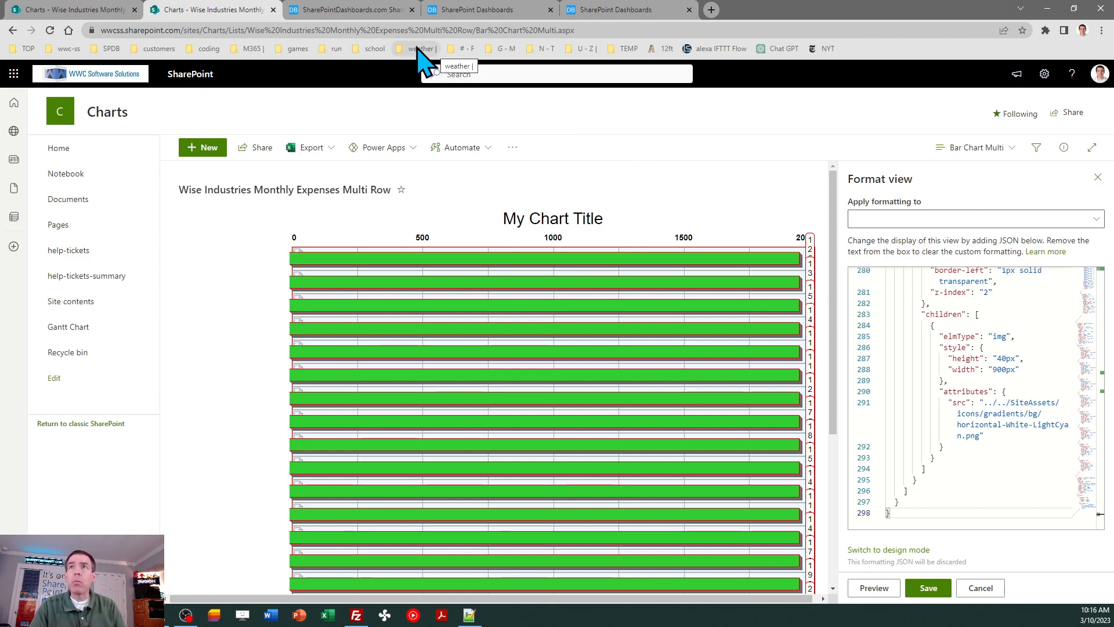
Step: Change the Chart / Bars template's label field name to Title and copy the template again
click(361, 12)
click(458, 13)
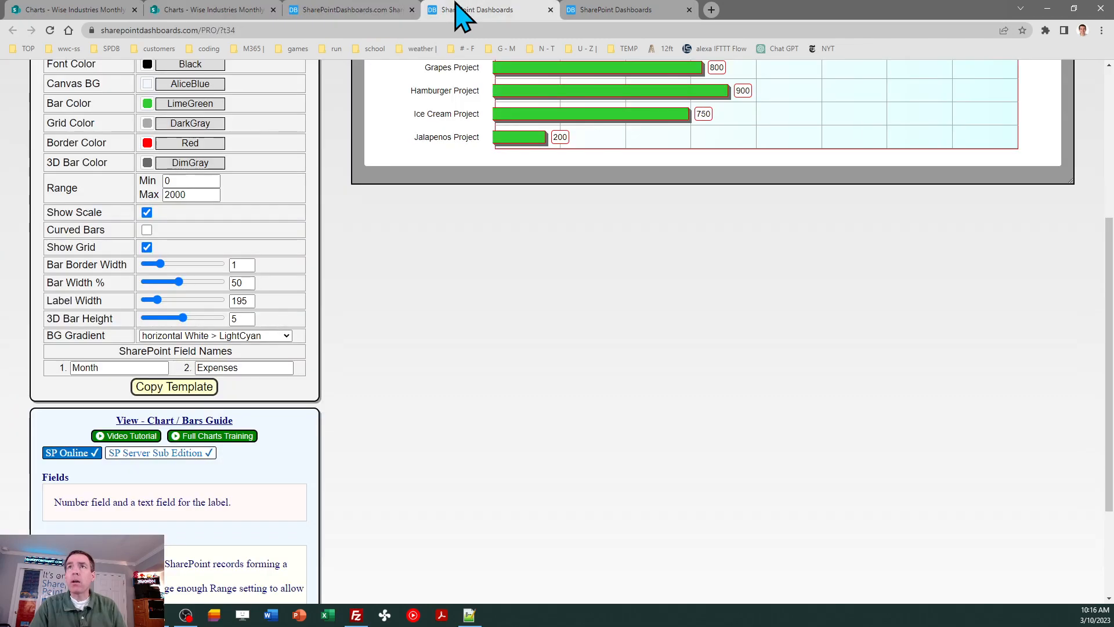
double_click(108, 366)
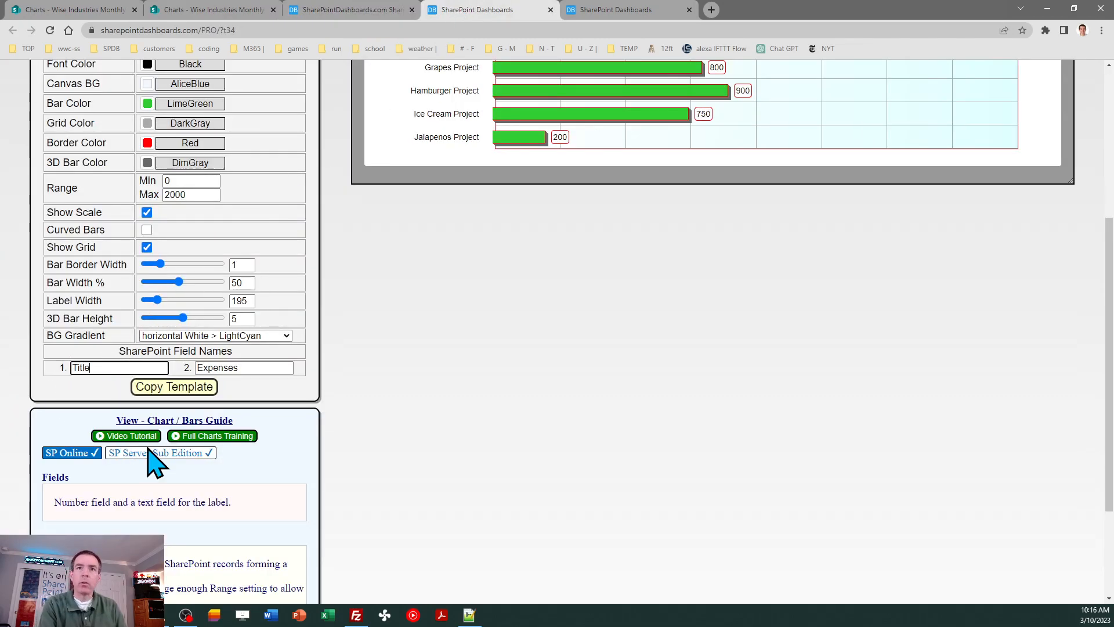
click(166, 387)
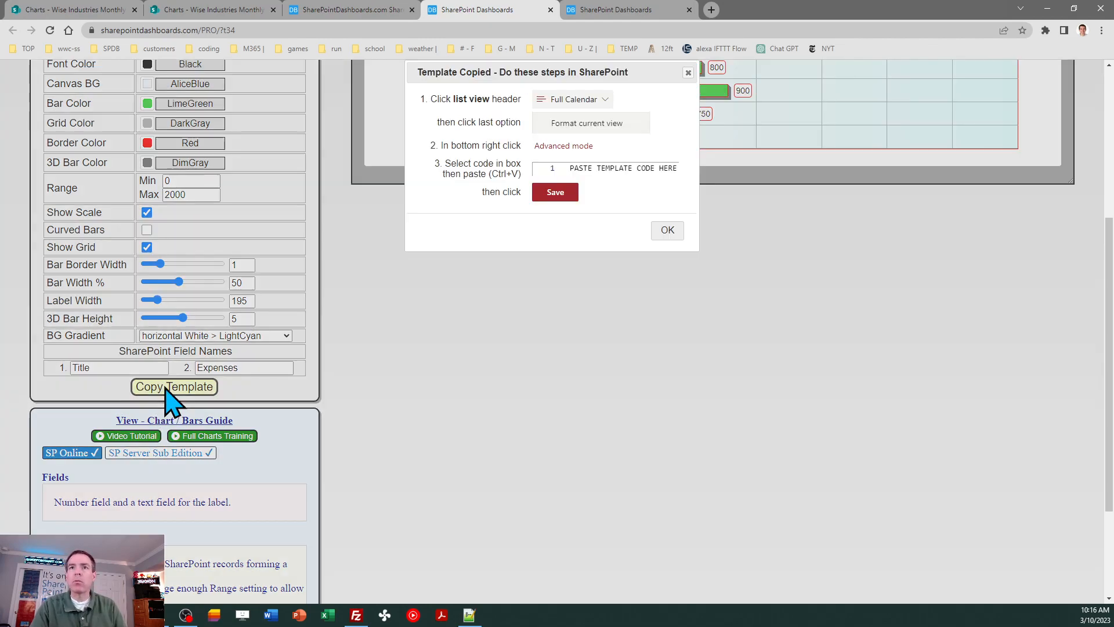
click(667, 230)
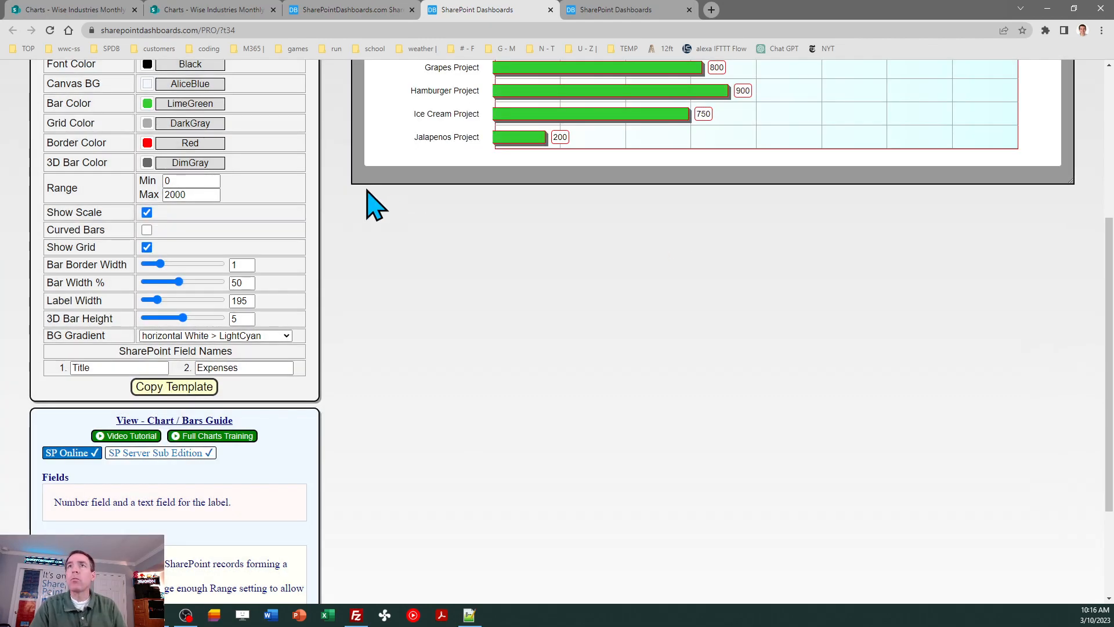
Step: Replace the Bar Chart Multi view's formatting JSON with the copied Title-labelled template and save
click(201, 13)
click(940, 409)
key(ctrl+a)
key(ctrl+v)
click(928, 588)
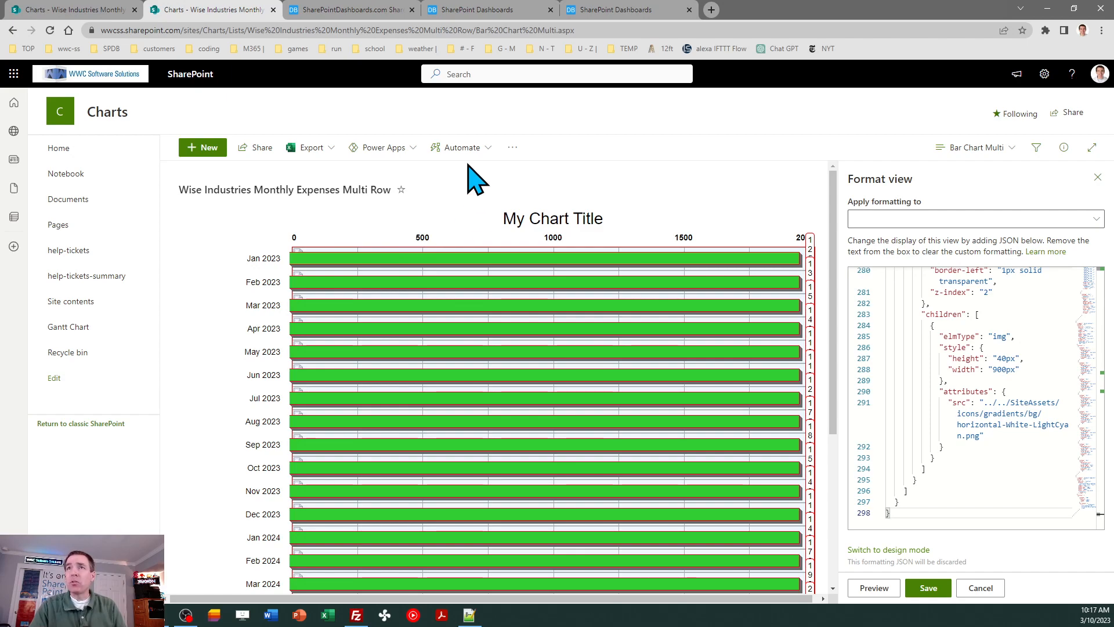
Step: Set the Chart / Bars template's maximum range to 20000 and copy the template
click(377, 10)
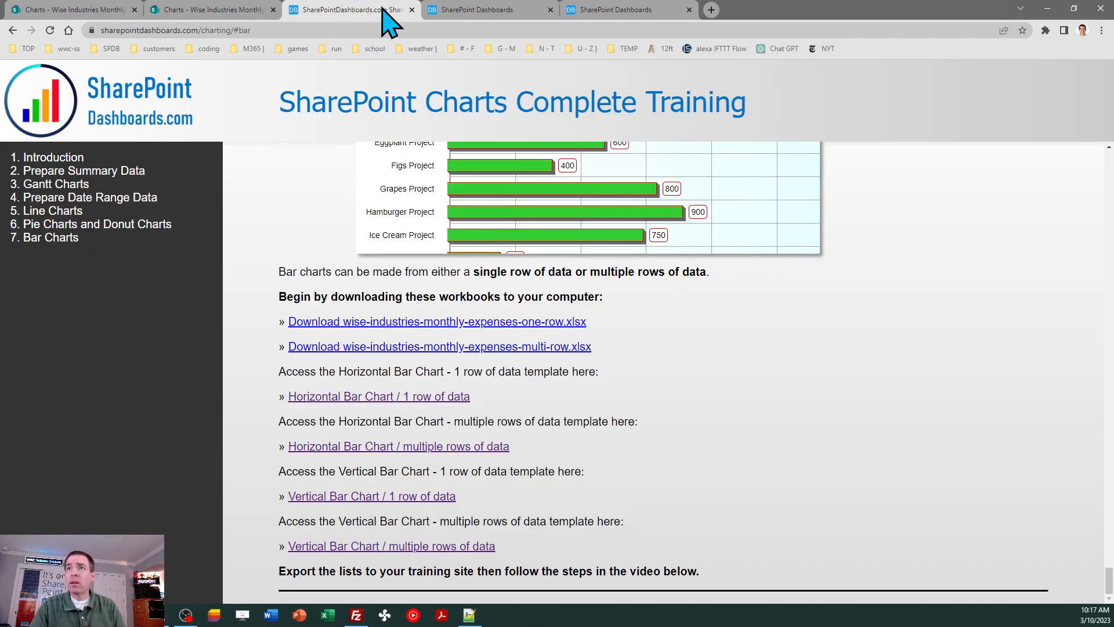
click(498, 11)
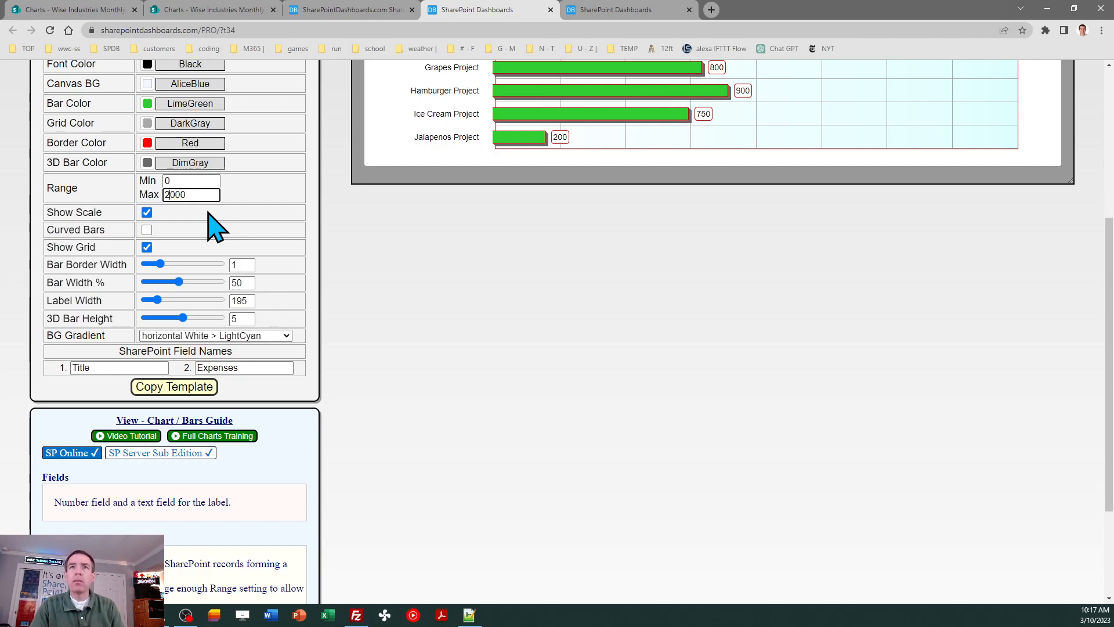
click(409, 226)
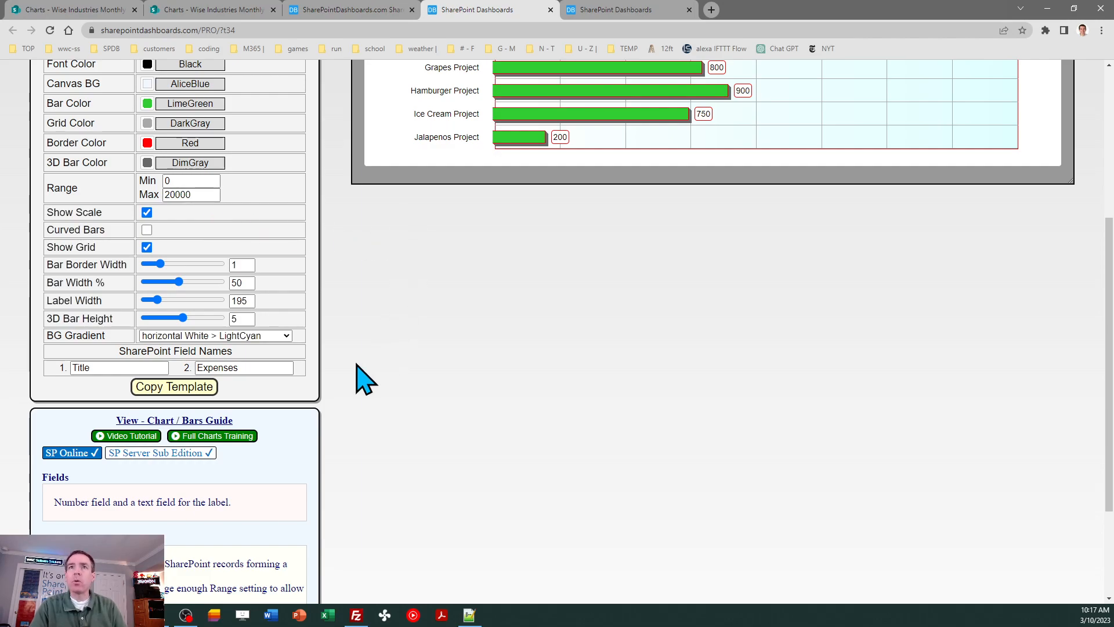
click(177, 388)
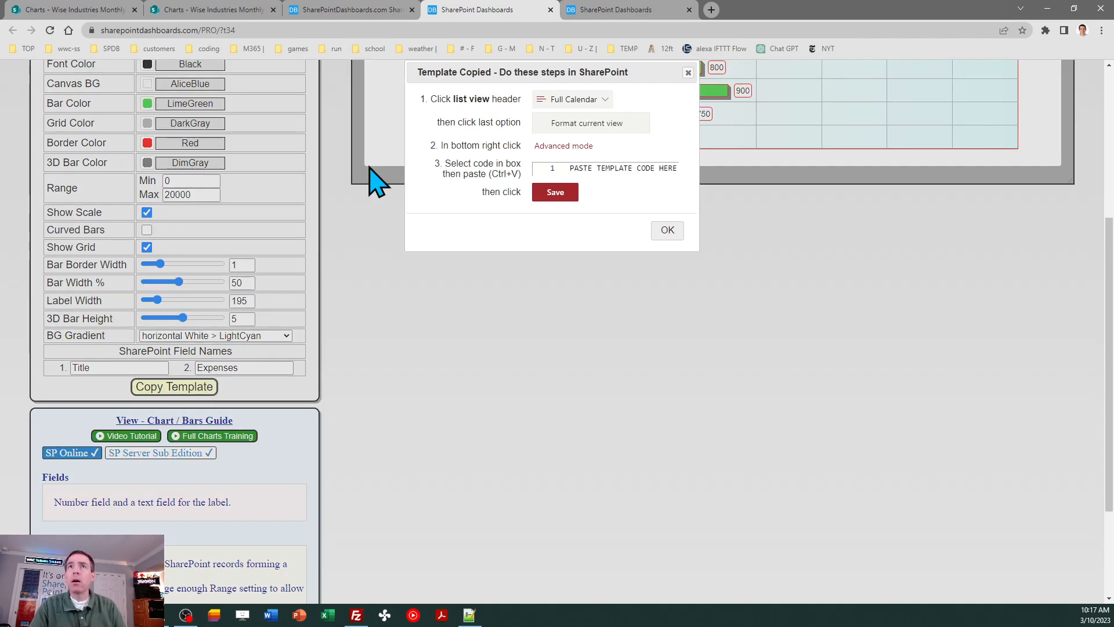
Step: Update the Bar Chart Multi view's formatting JSON with the copied 20000-range template and save
click(232, 11)
click(980, 346)
key(ctrl+a)
key(ctrl+v)
click(926, 589)
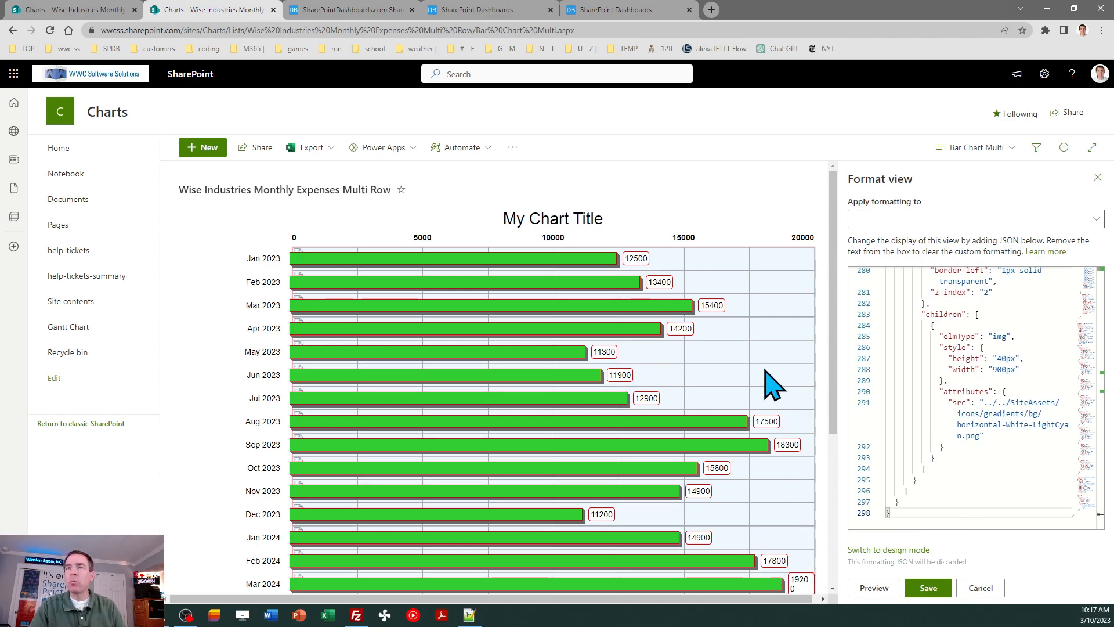
Step: Raise the Chart / Bars template's maximum range to 25000 and copy the template
click(350, 7)
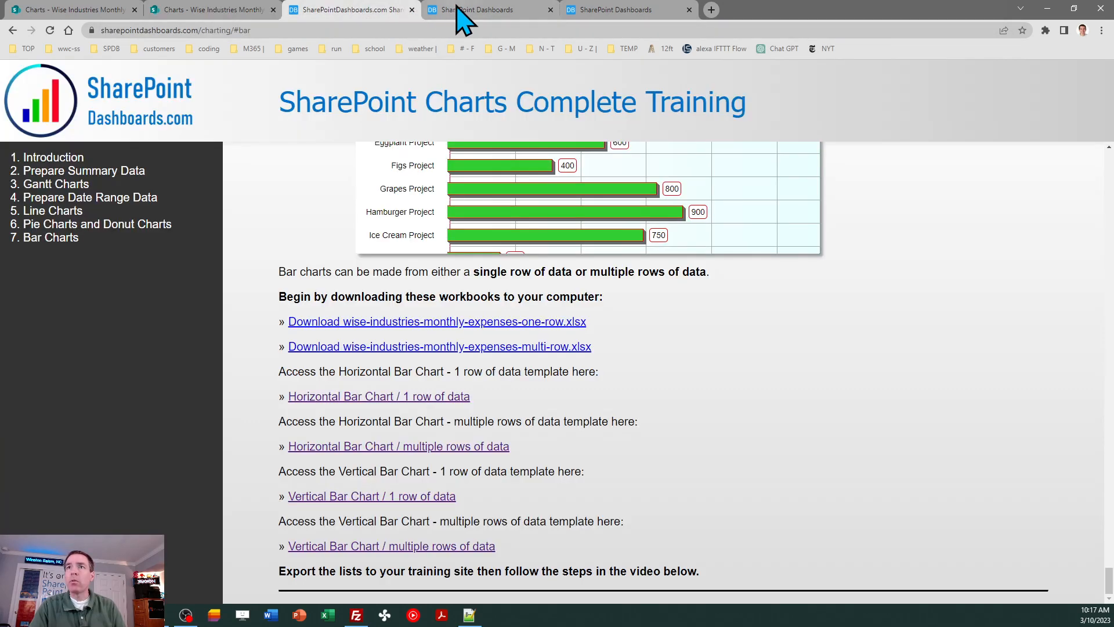
click(486, 8)
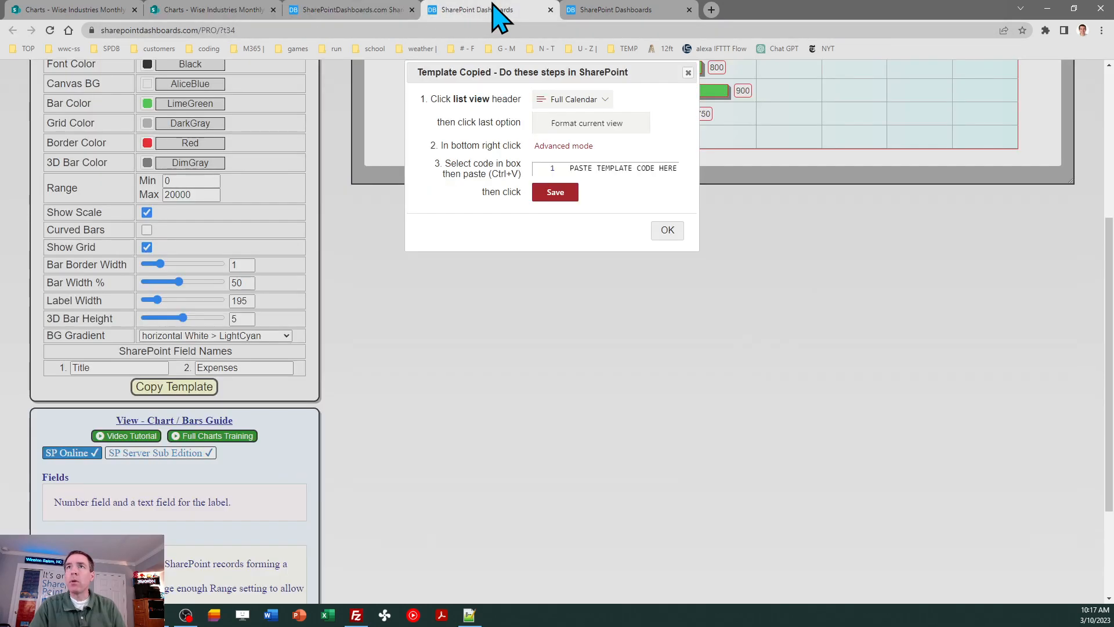
click(667, 230)
click(195, 181)
click(196, 194)
key(BackSpace)
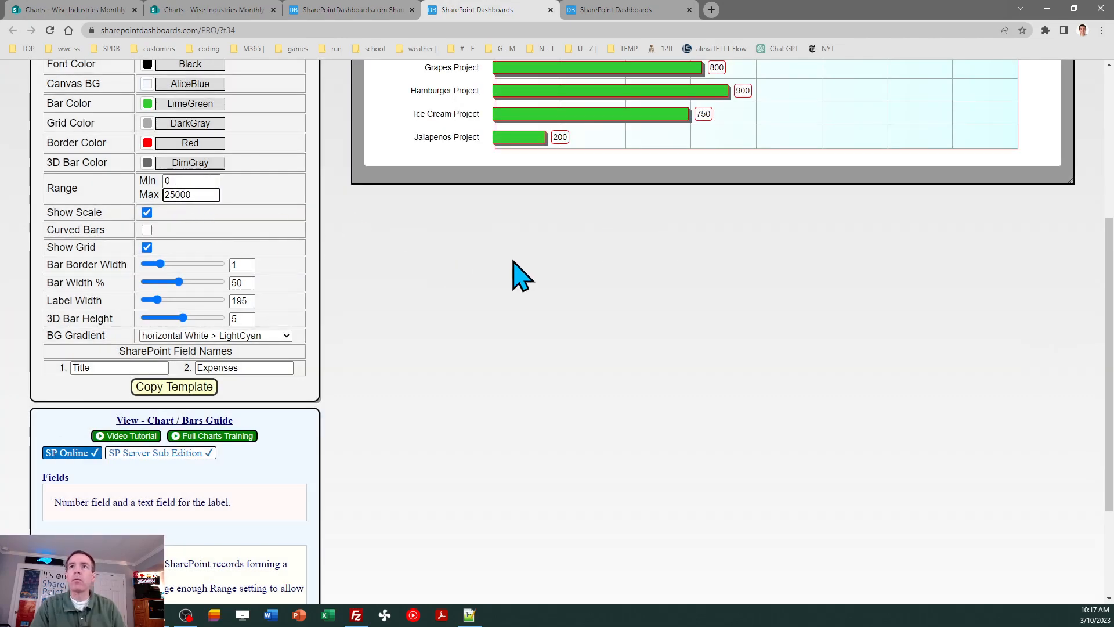
click(177, 387)
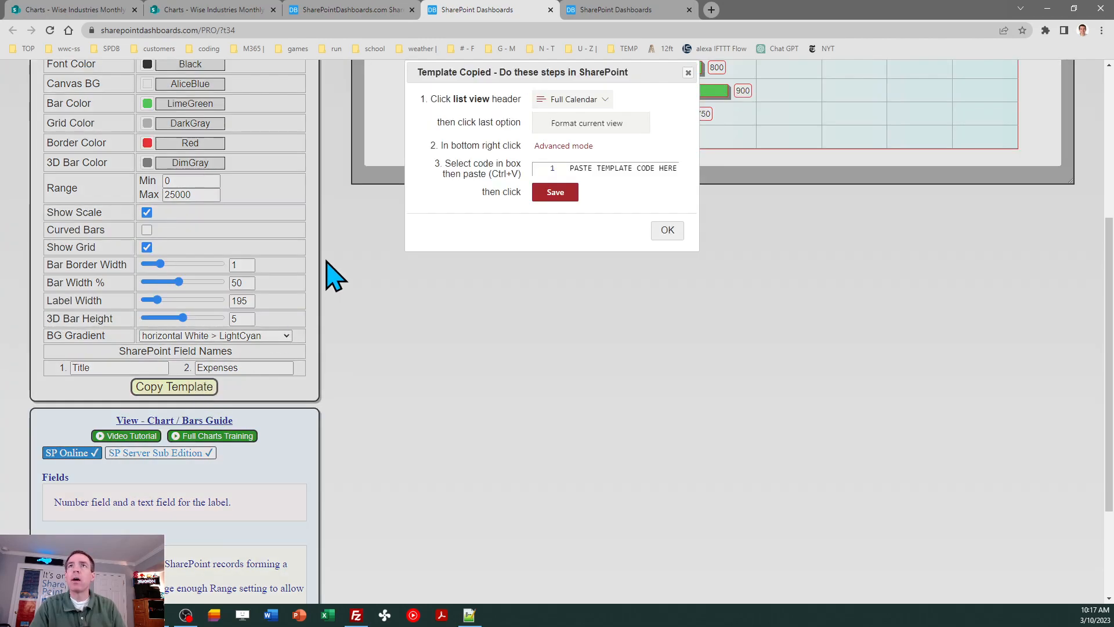
click(666, 230)
Step: Replace the Bar Chart Multi view's formatting JSON with the copied 25000-range template and save
click(200, 10)
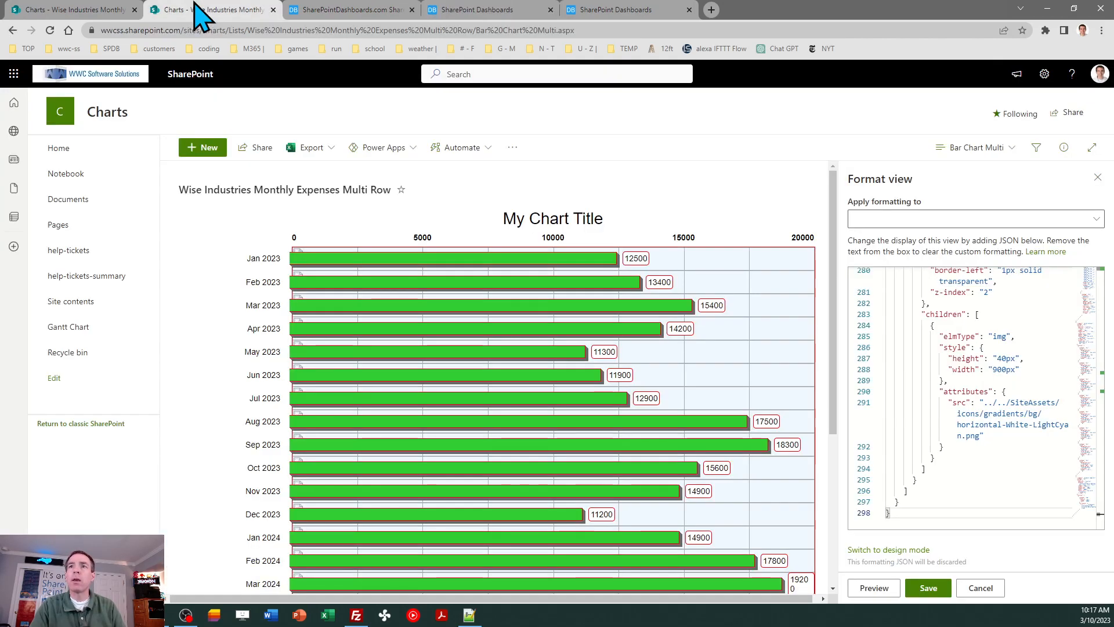
click(935, 332)
key(ctrl+a)
key(ctrl+v)
click(928, 588)
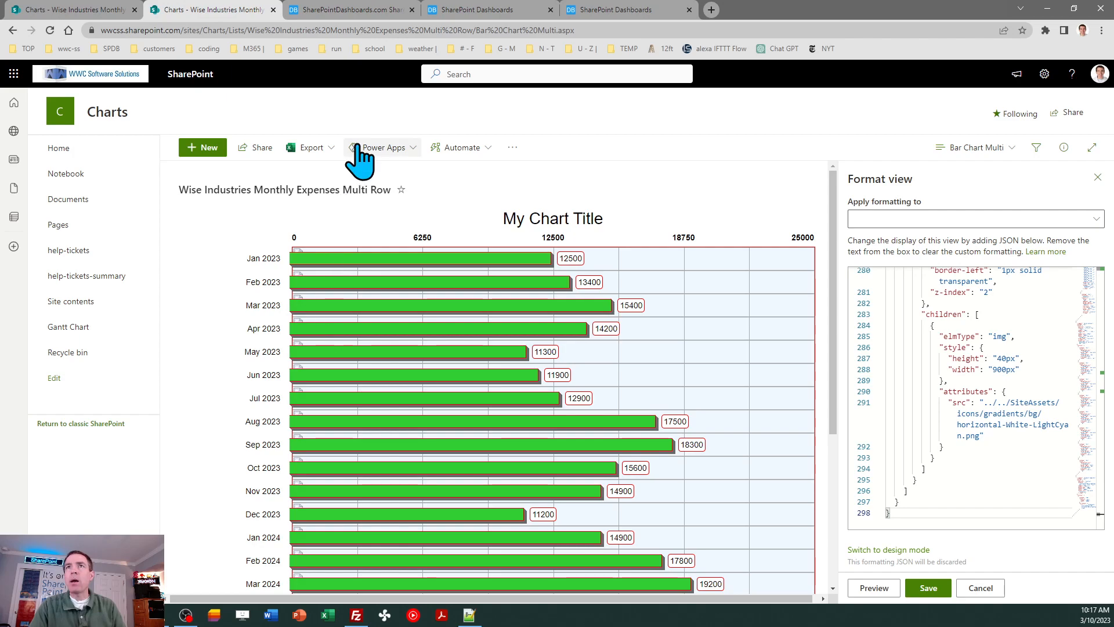
Step: Set the Chart / Bars template's background gradient to none in the SharePoint Dashboards editor and copy the template
mouse_move(365, 20)
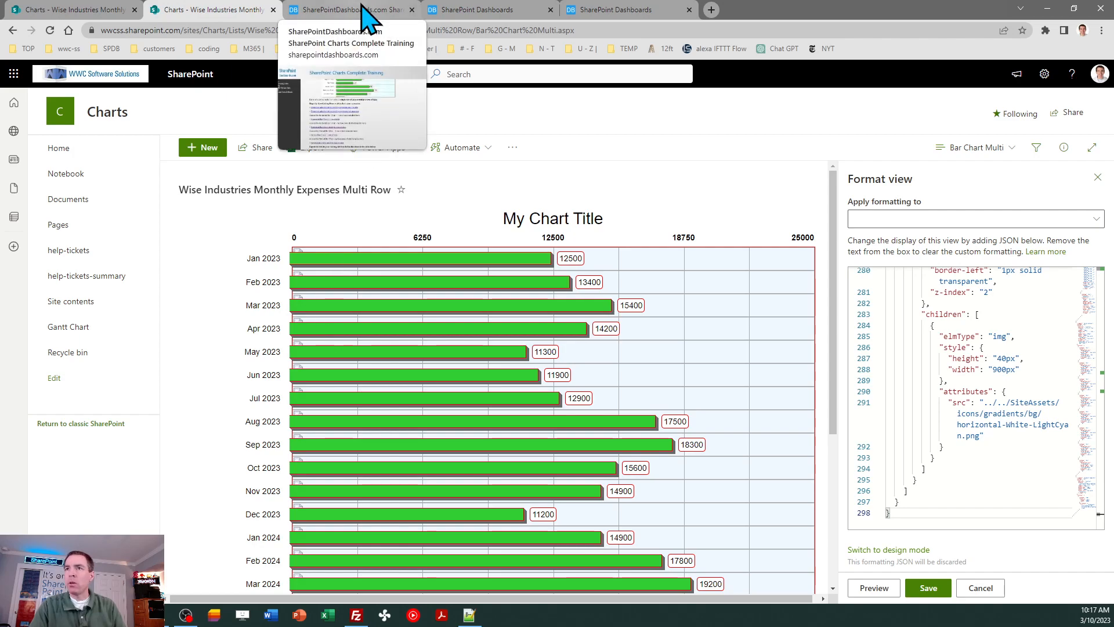
click(457, 10)
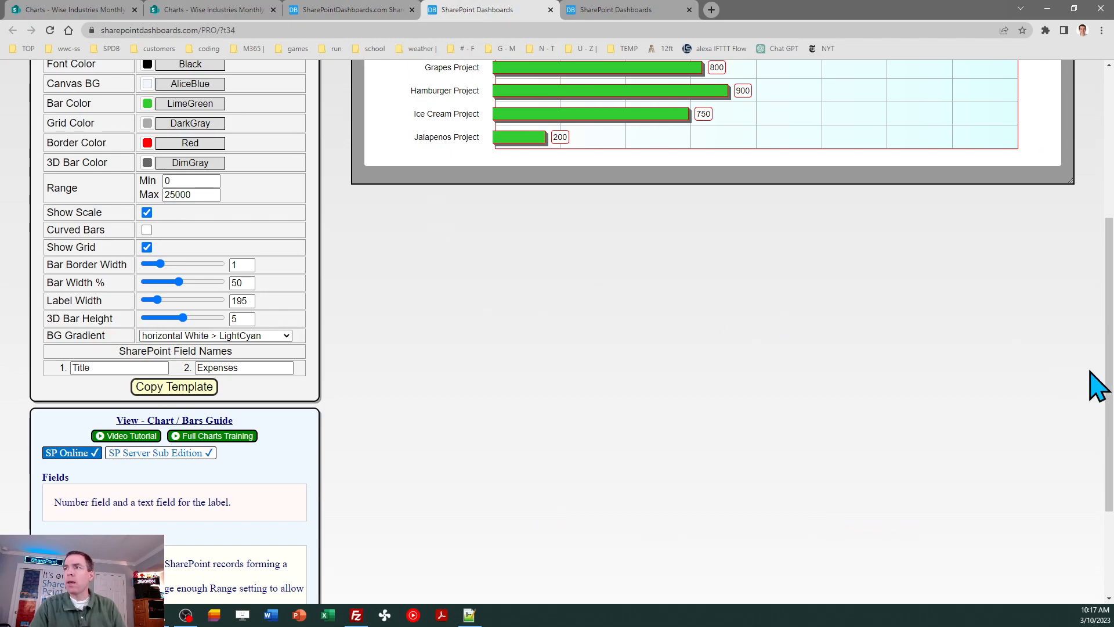
drag(1109, 374, 1109, 439)
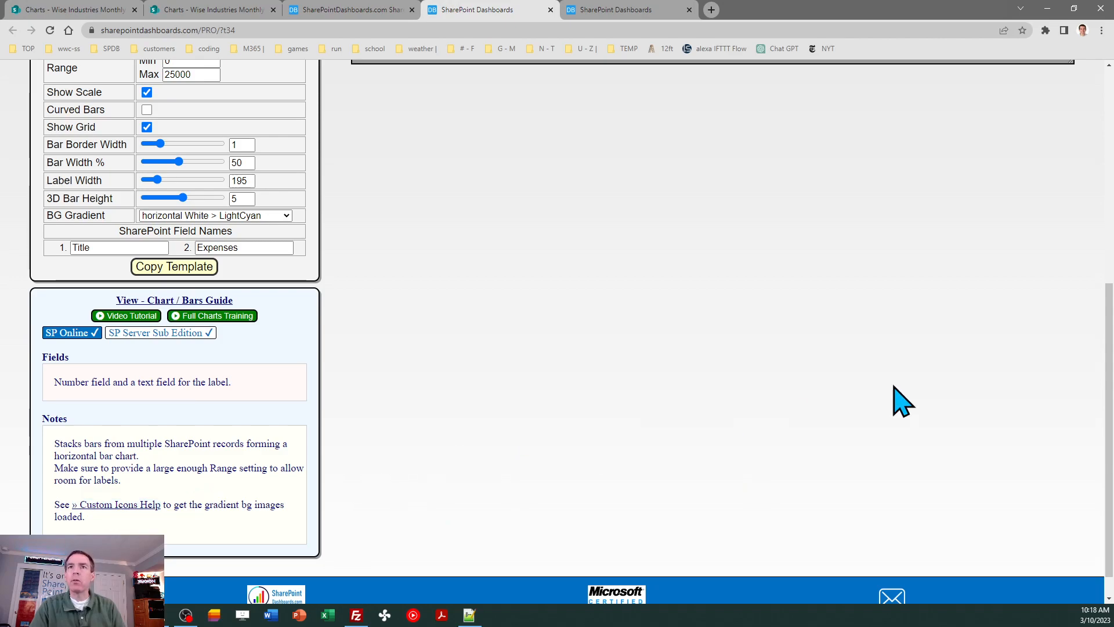
drag(1105, 434, 1105, 313)
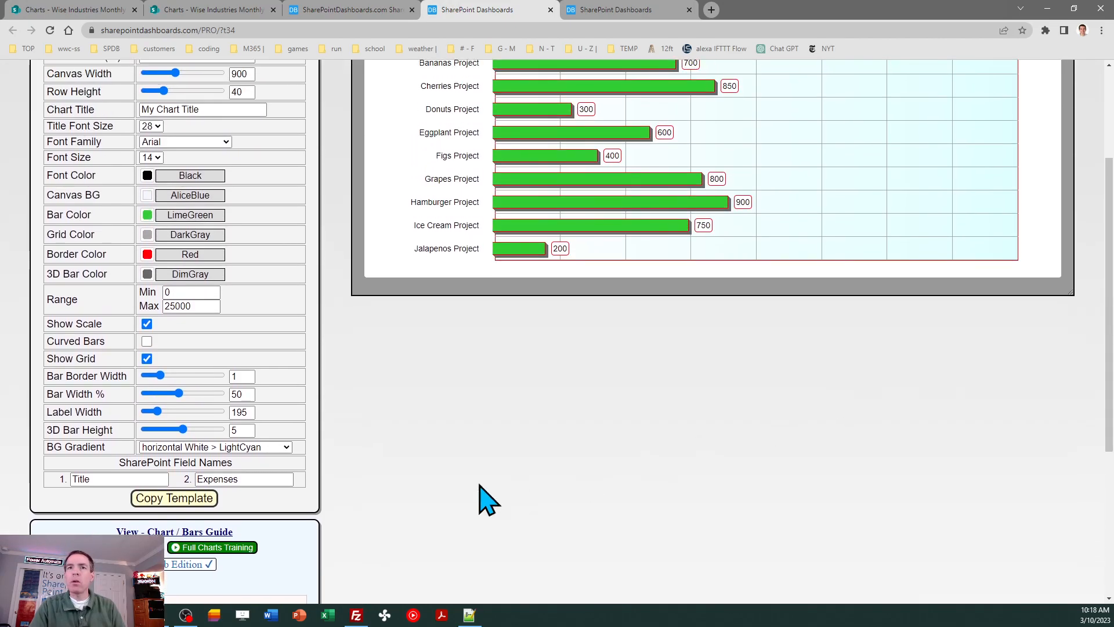
click(282, 447)
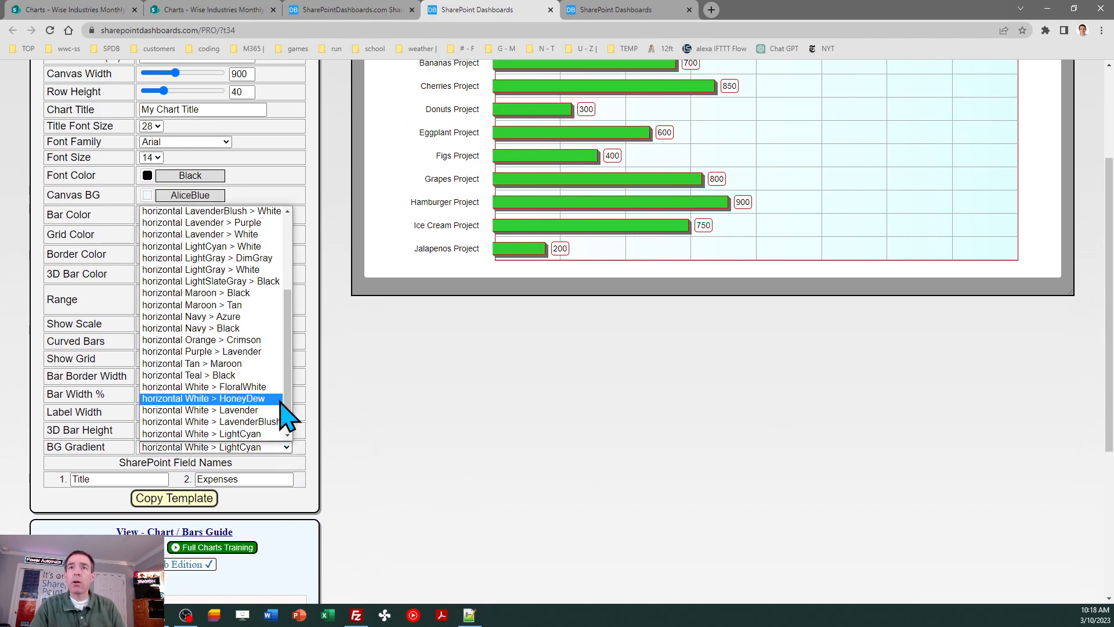
scroll(293, 348, up, 10)
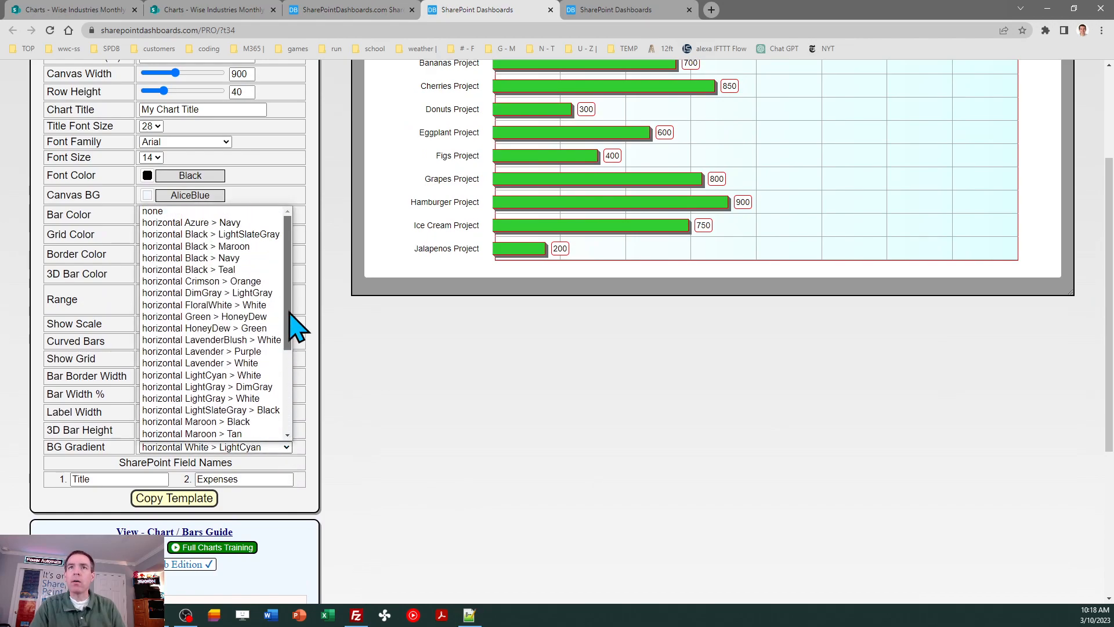
click(241, 212)
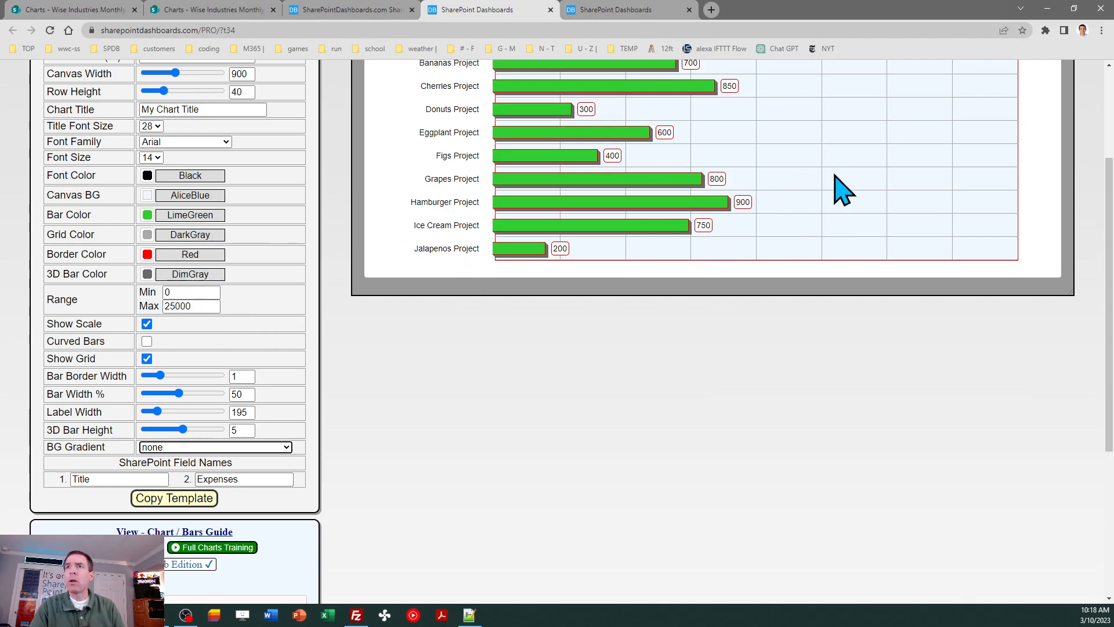
click(183, 499)
click(667, 230)
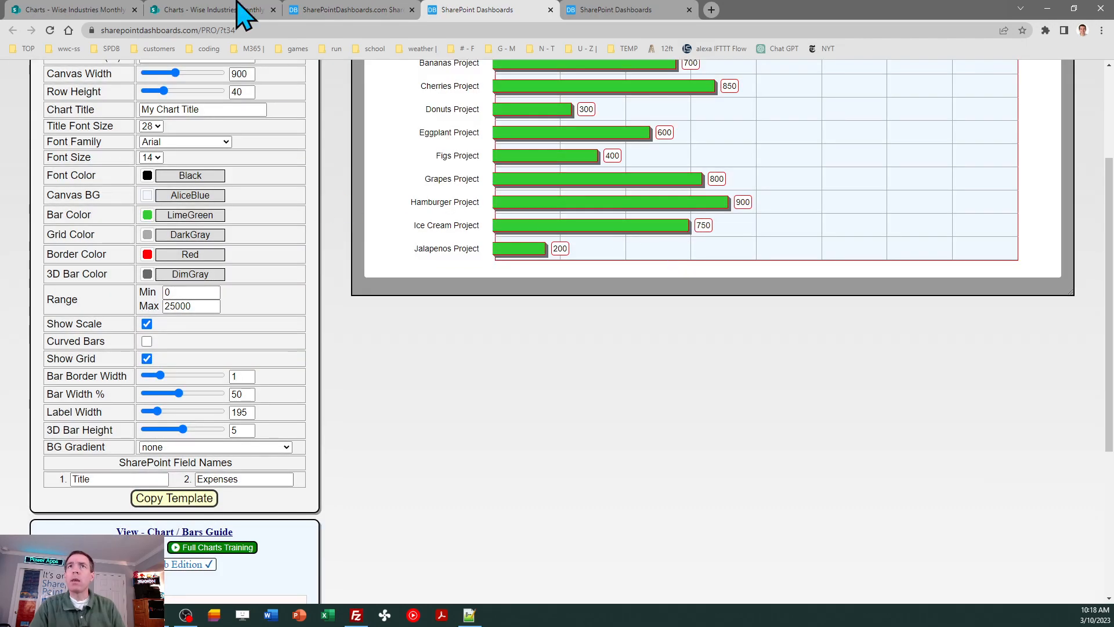
Step: Replace the Bar Chart Multi view's formatting JSON with the copied no-gradient template and save
click(244, 10)
click(948, 358)
key(ctrl+a)
key(ctrl+v)
click(928, 587)
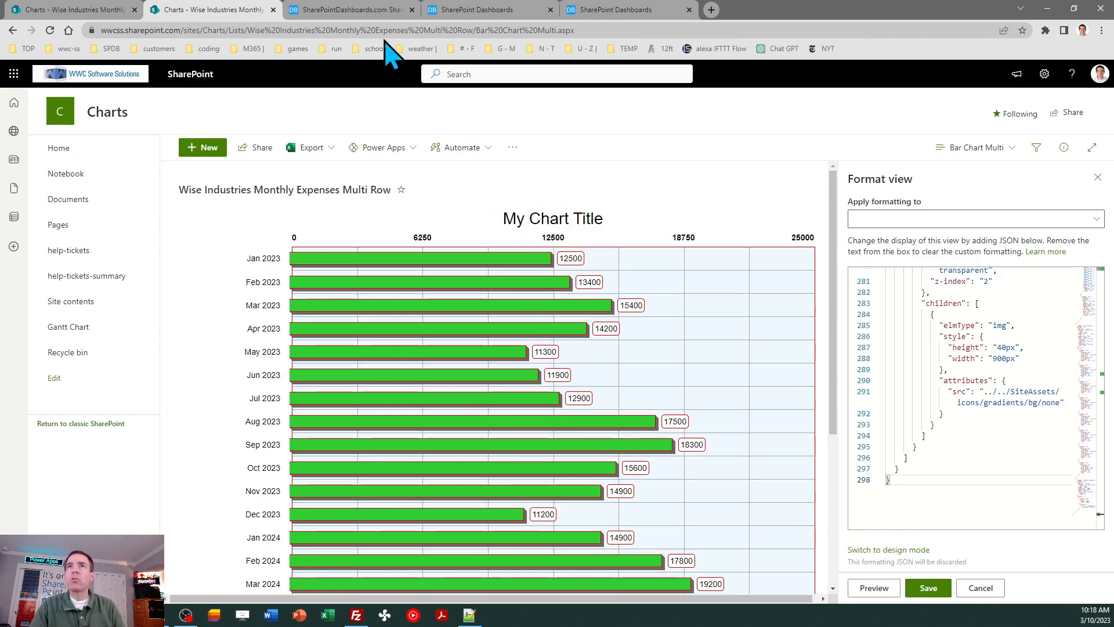
Step: Change the Chart / Bars template's chart title to "Wise Industries Expenses" and copy the template
click(340, 11)
click(461, 10)
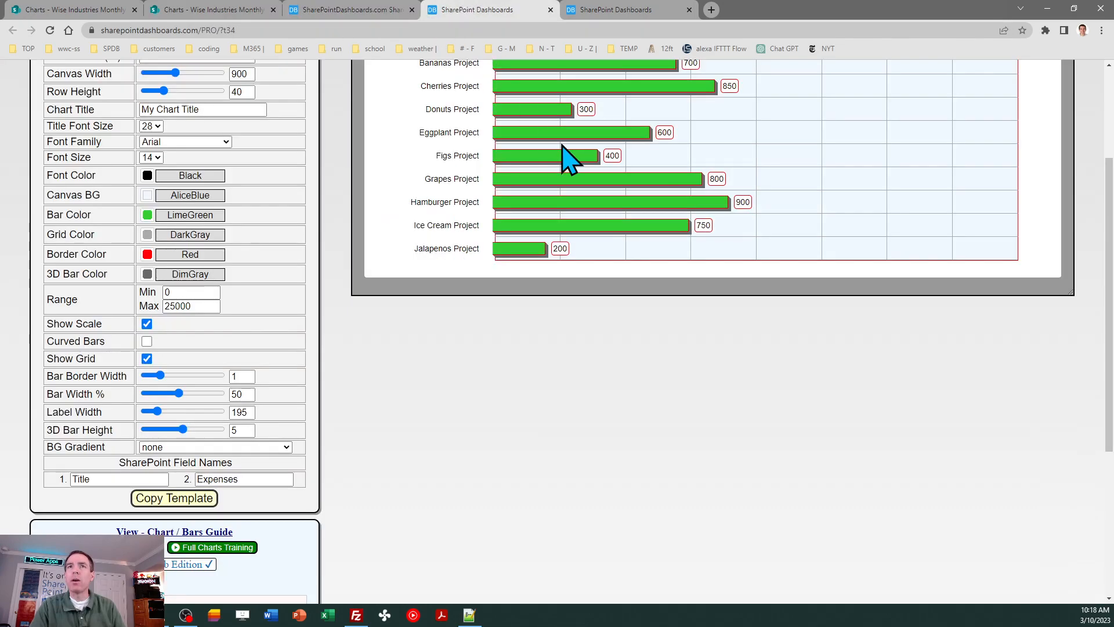
triple_click(219, 110)
text(Wise Industries Expenses)
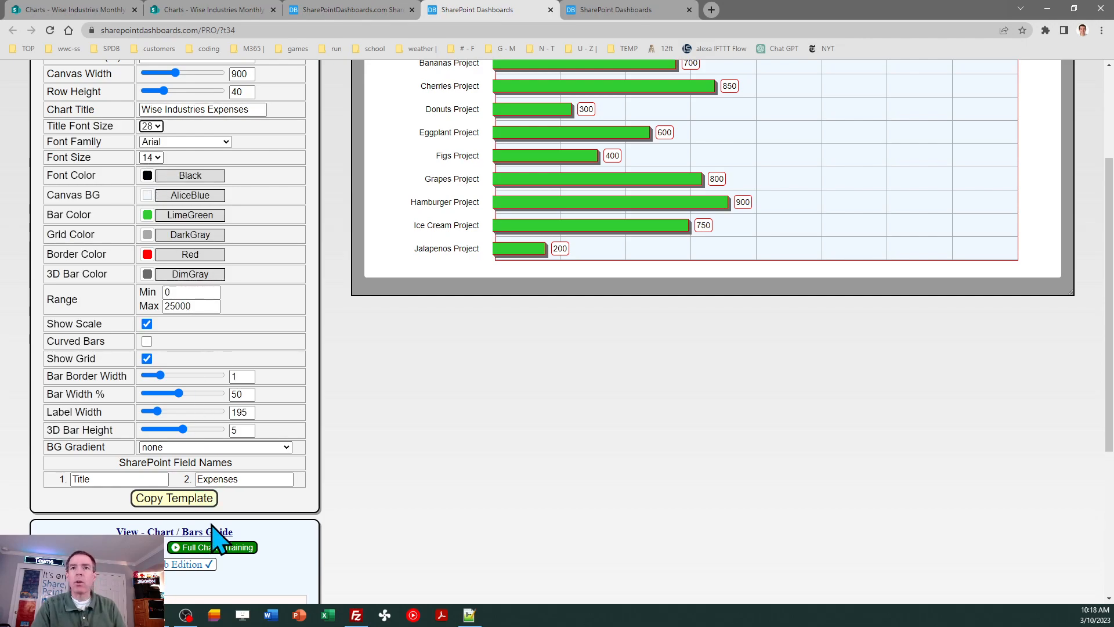
click(171, 498)
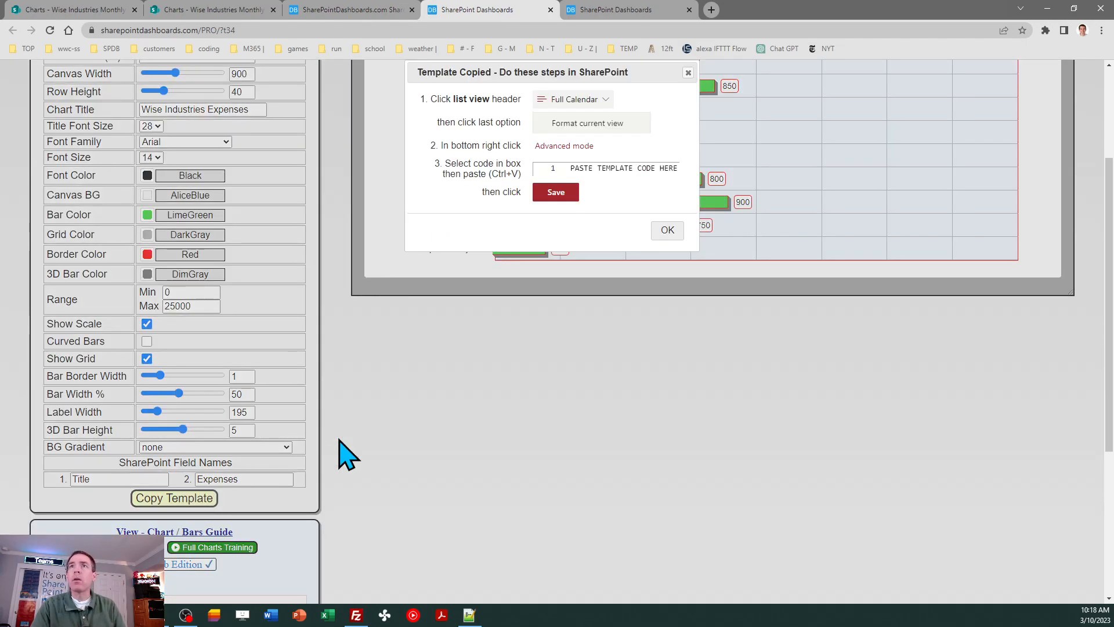
click(670, 231)
Step: Replace the Bar Chart Multi view's formatting JSON with the copied template titled "Wise Industries Expenses" and save
click(200, 9)
click(982, 392)
key(ctrl+a)
key(ctrl+v)
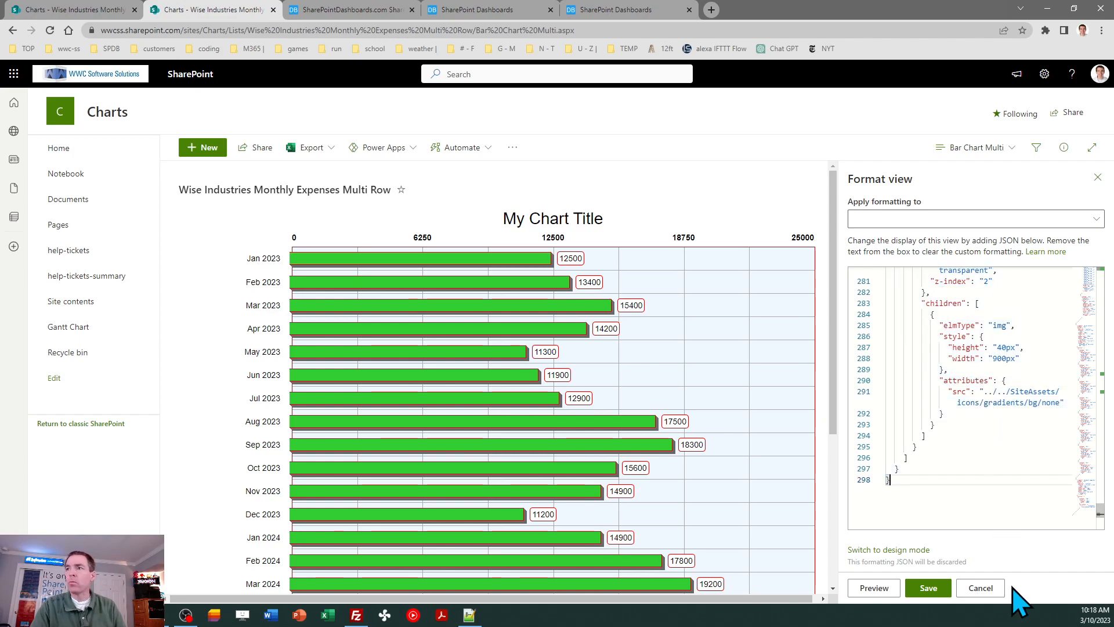
click(928, 588)
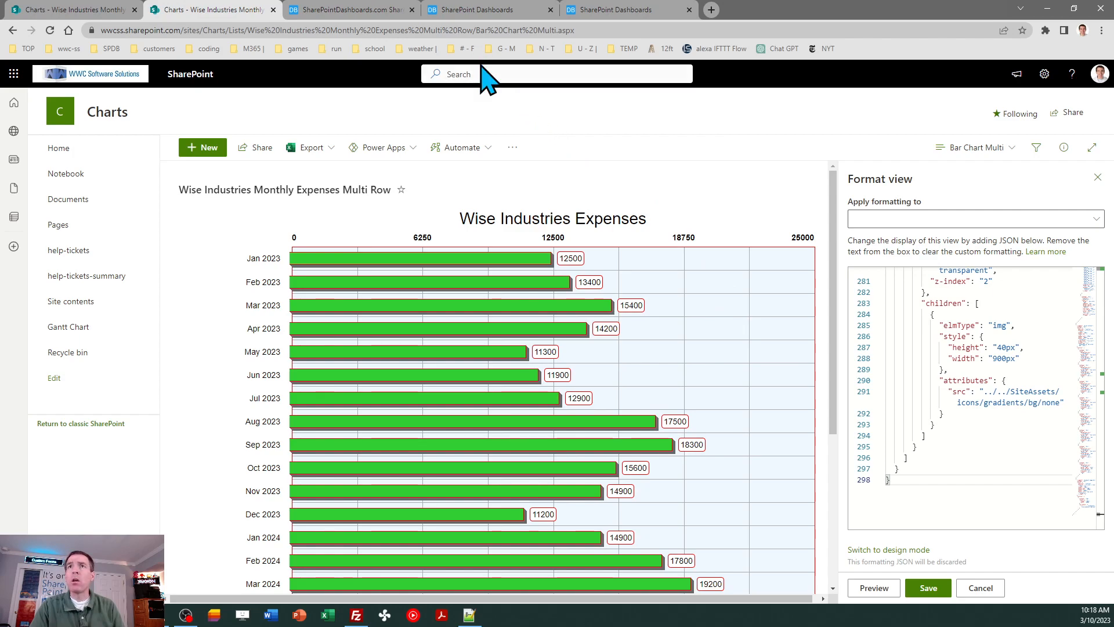
Step: Add a $ value prefix to the Chart / Bars template and copy the template
click(473, 10)
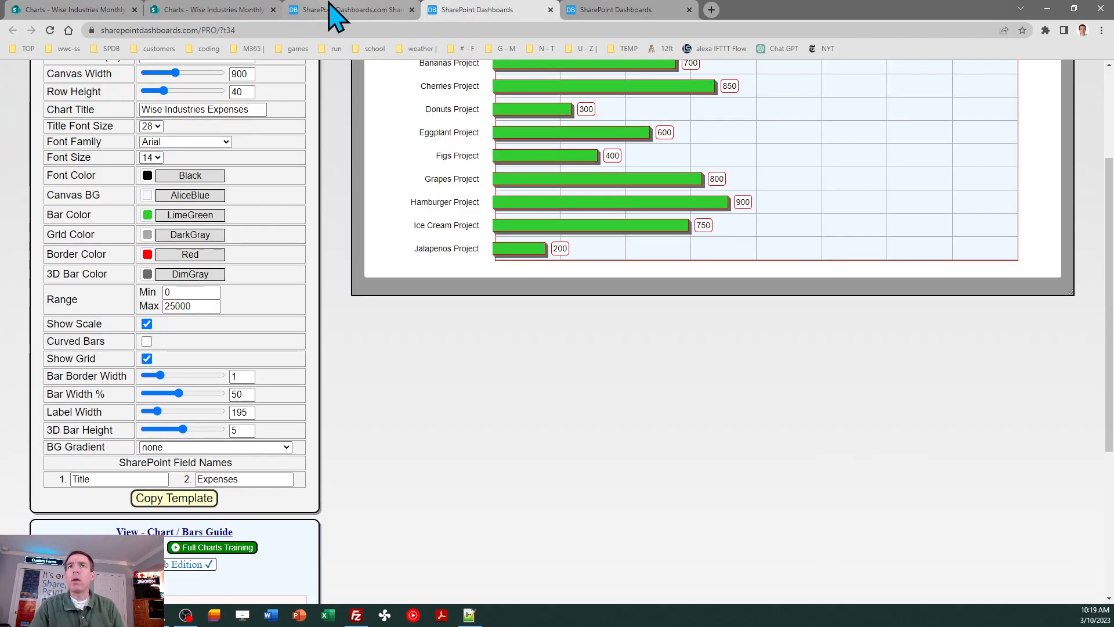
drag(1109, 385, 1109, 331)
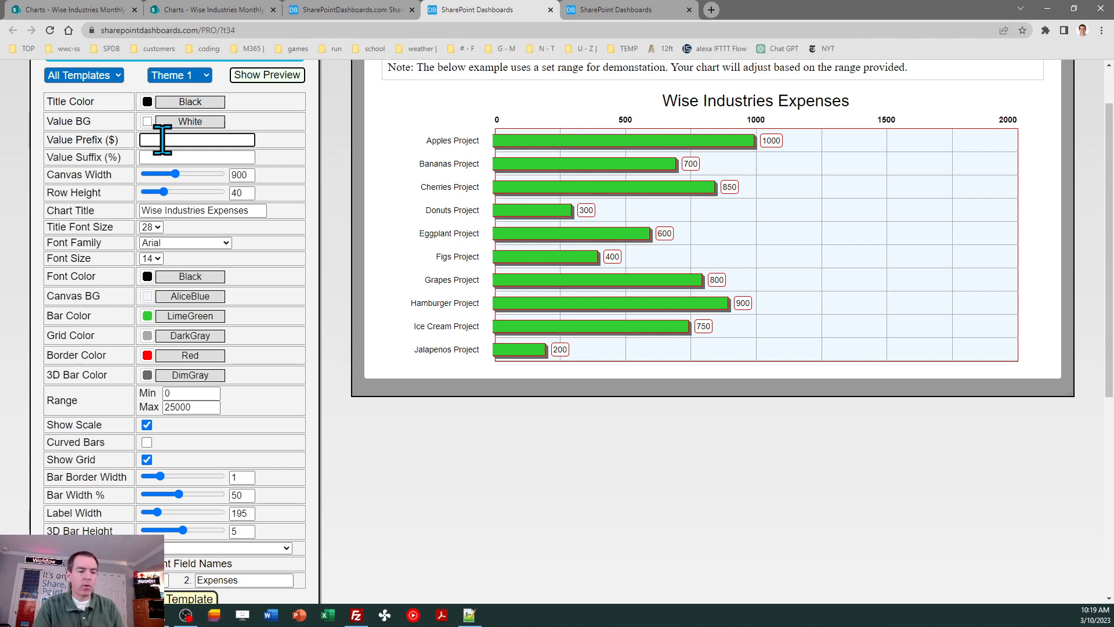
key(Tab)
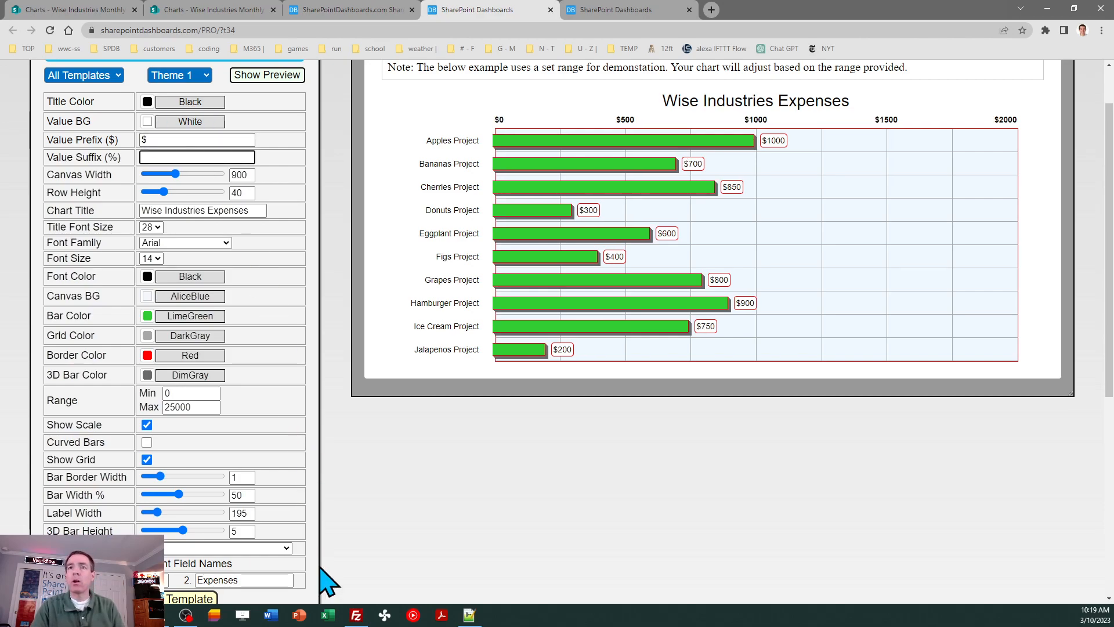
click(198, 599)
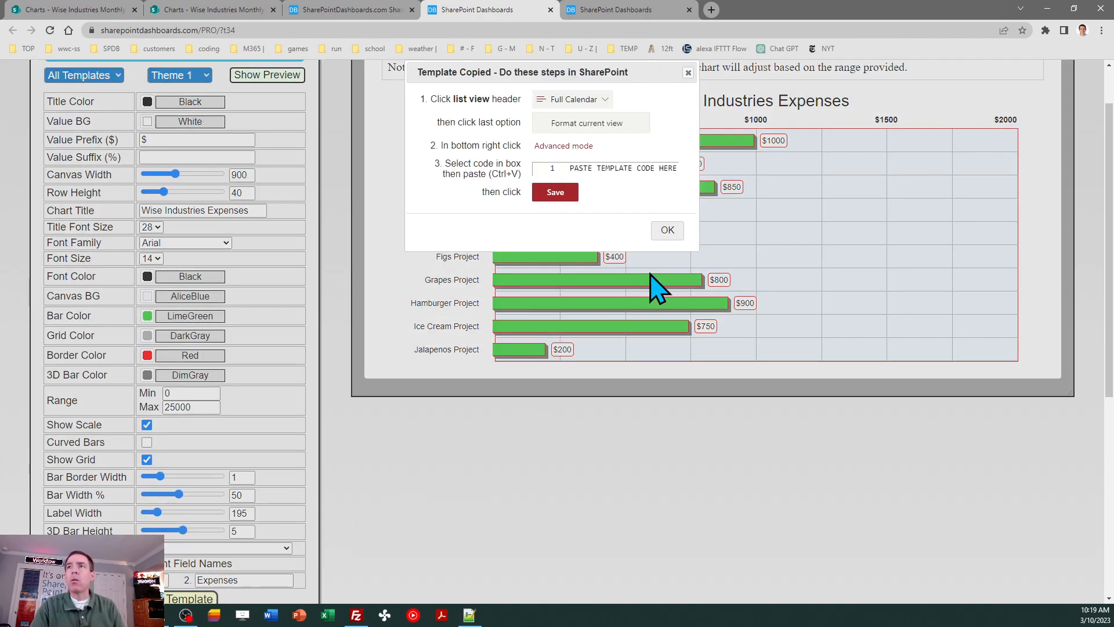
click(667, 230)
Step: Update the Bar Chart Multi view's formatting JSON with the copied $-prefix template, save, and close the view formatting
click(232, 10)
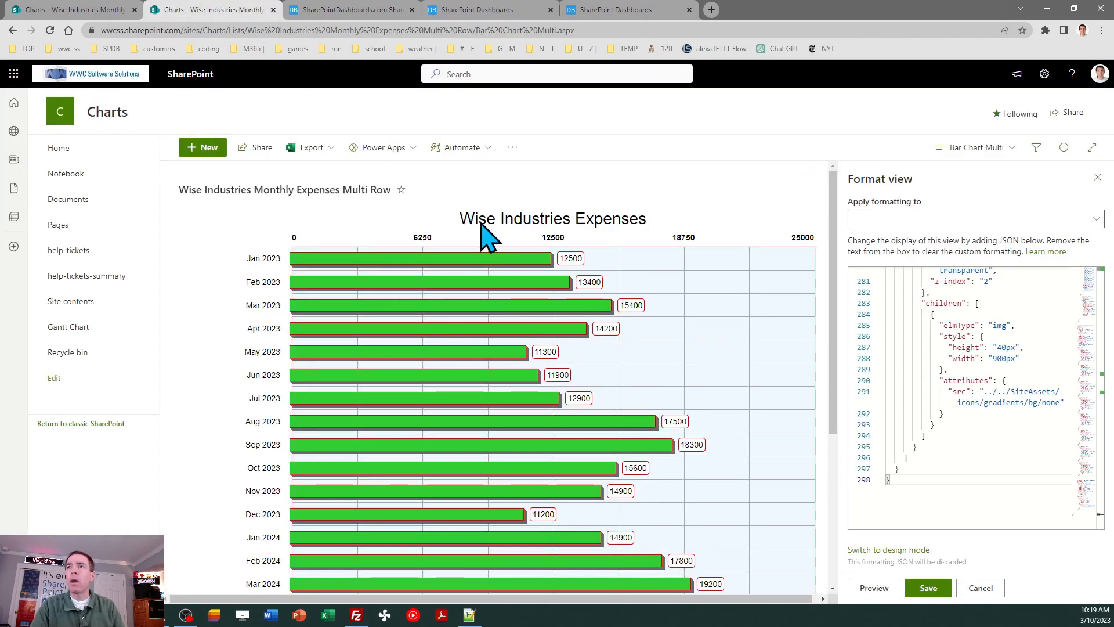
click(935, 370)
key(ctrl+a)
key(ctrl+v)
click(930, 588)
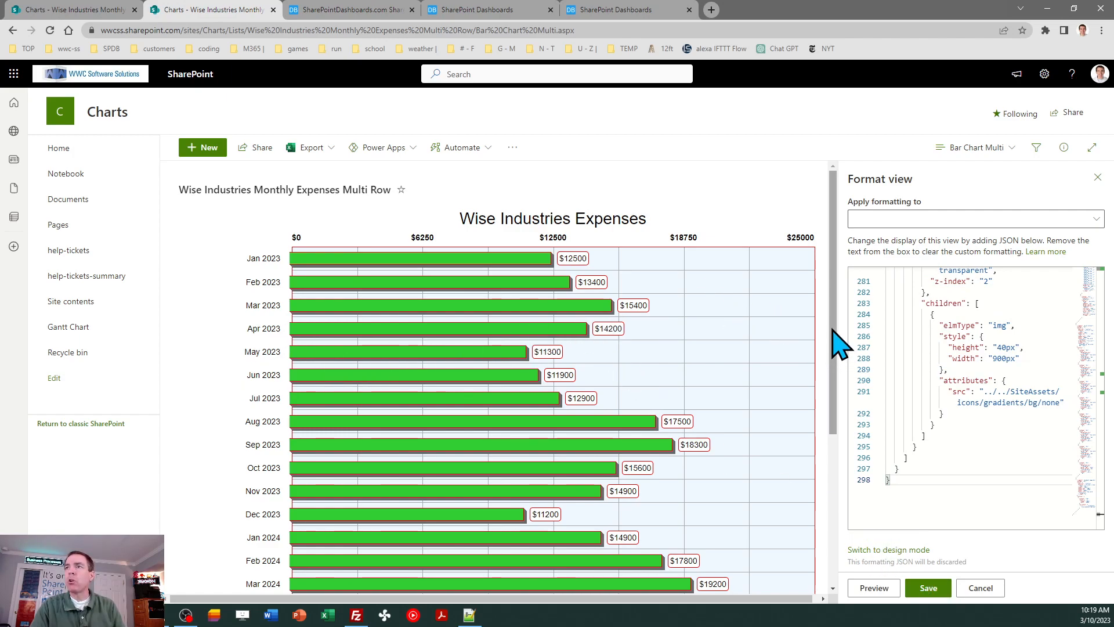
click(1099, 179)
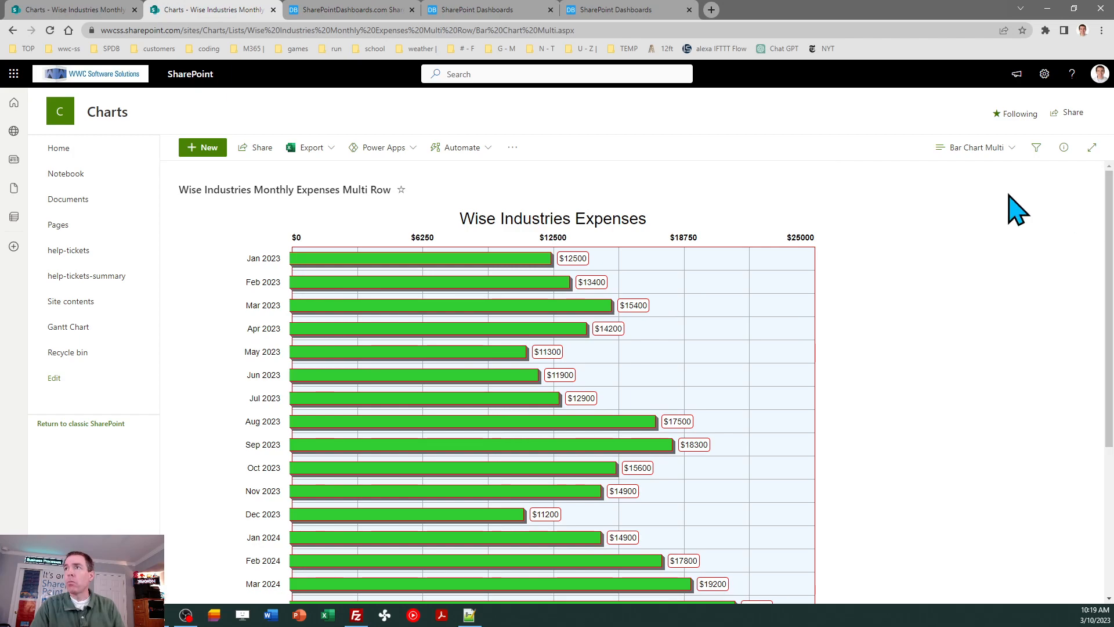
Step: Save the current Bar Chart Multi view as a new view named "Bar Chart Multi 2"
click(981, 152)
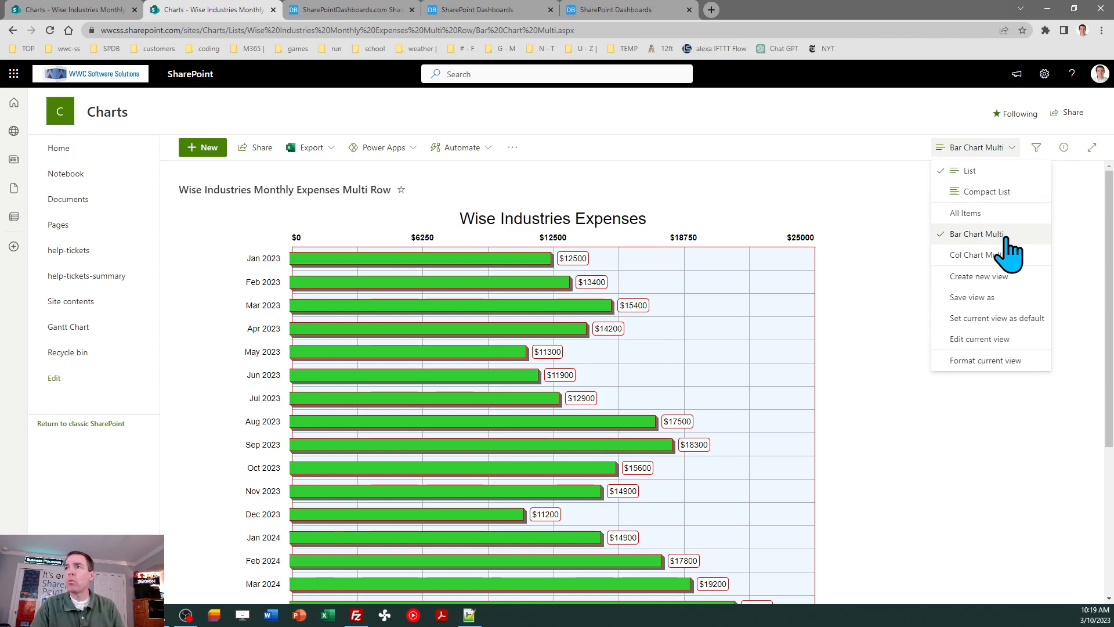
click(997, 298)
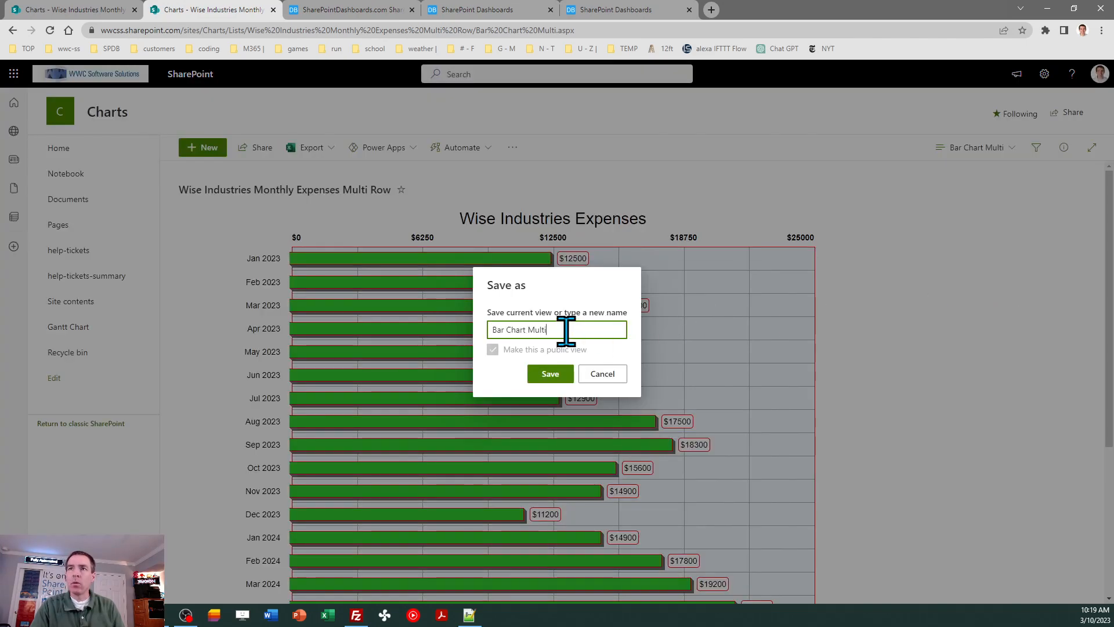
click(554, 375)
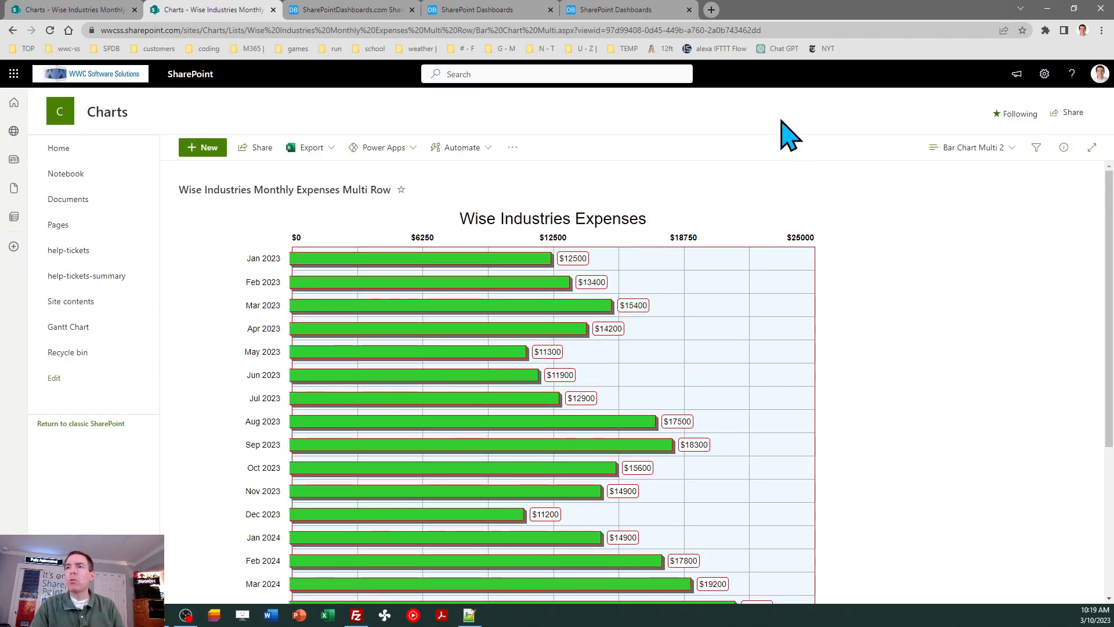
Step: Enable curved bars in the Chart / Bars template and set the 3D bar height to 2, keeping the grid shown
click(351, 10)
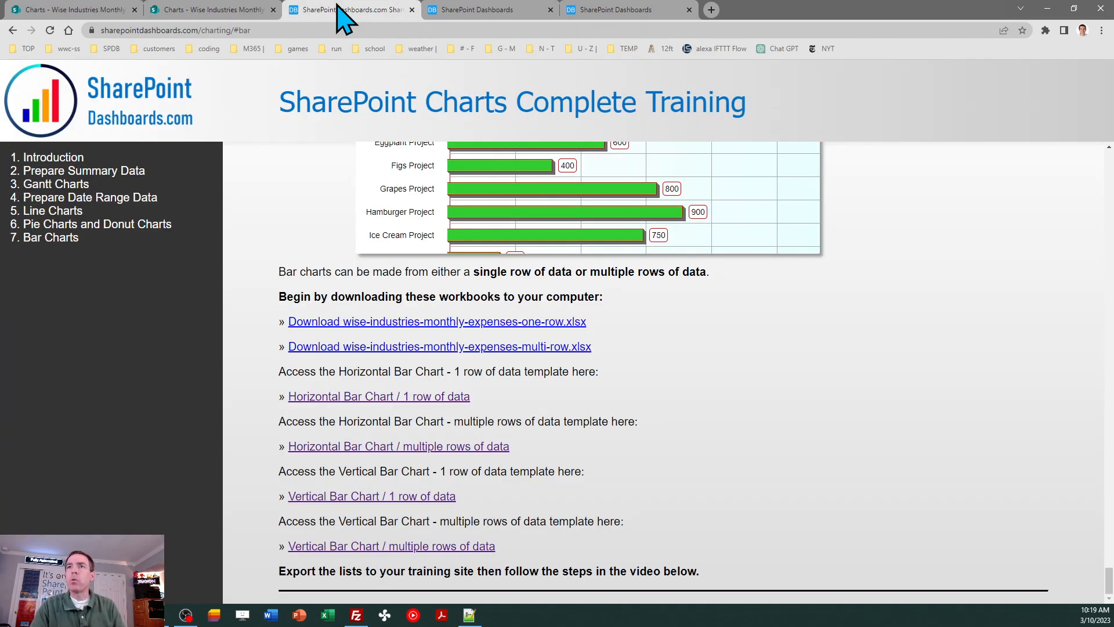
click(467, 9)
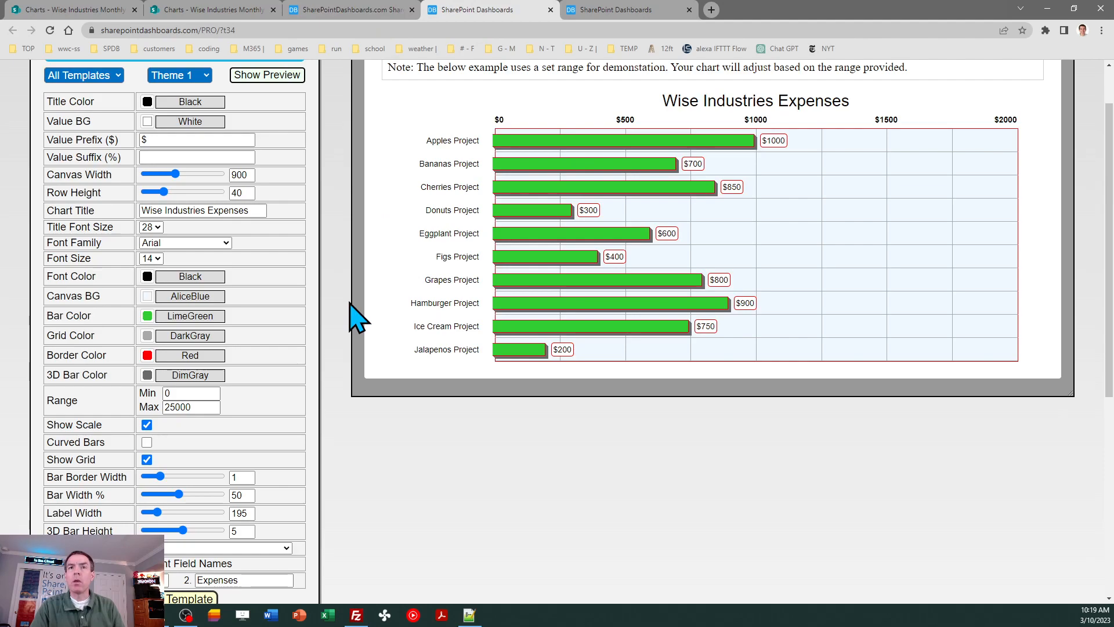
click(147, 442)
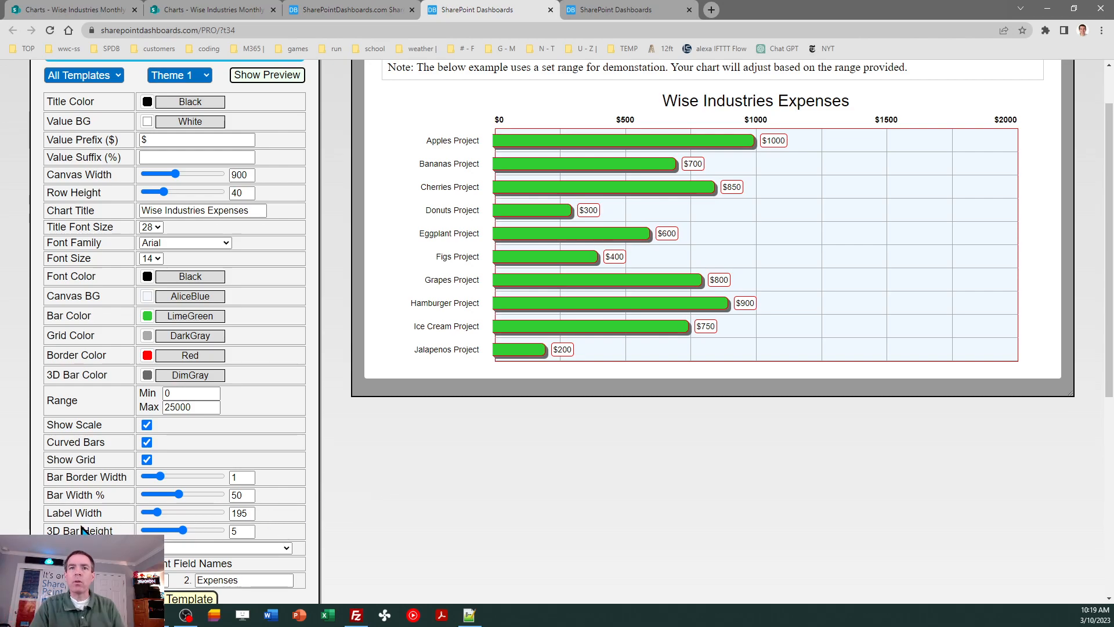
double_click(239, 531)
text(2)
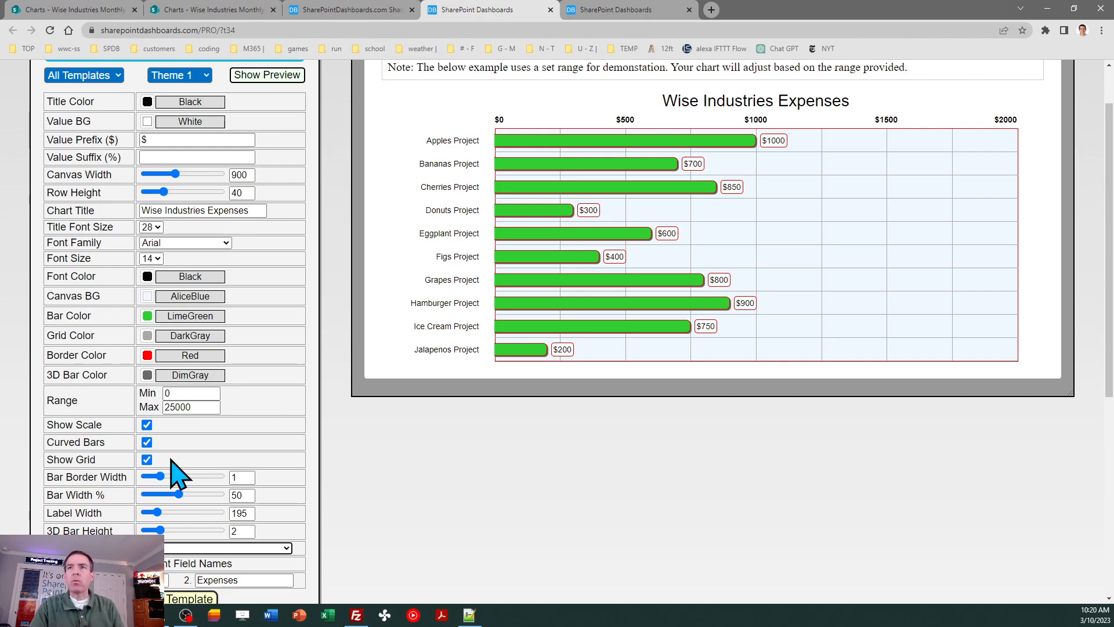
click(146, 460)
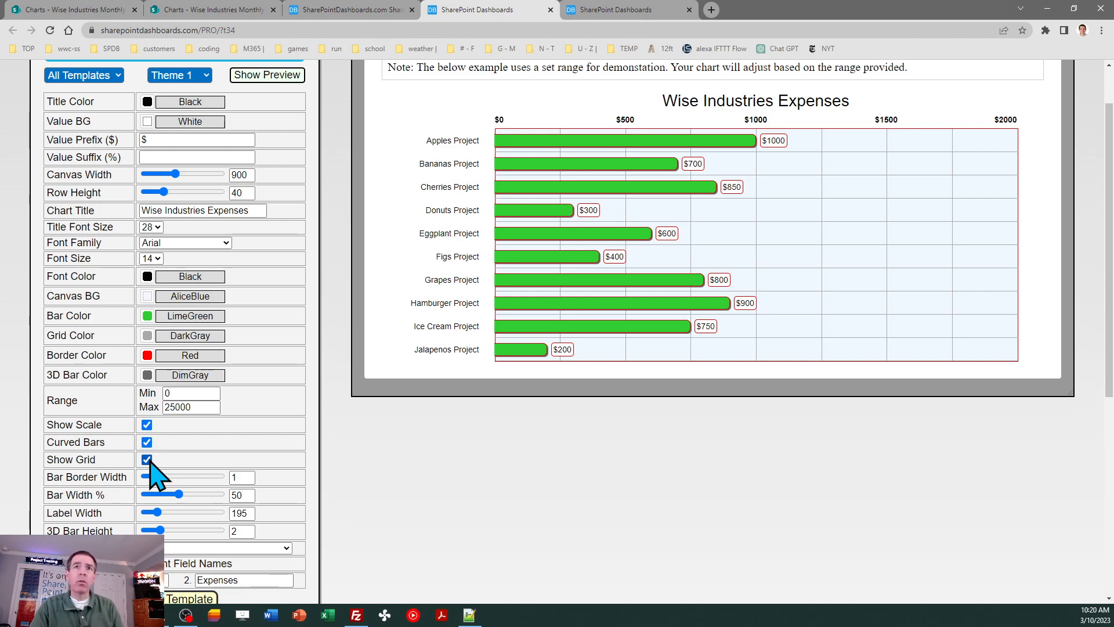
Step: Set the Chart / Bars template's row height to 30 and its bar width to 40%
double_click(253, 193)
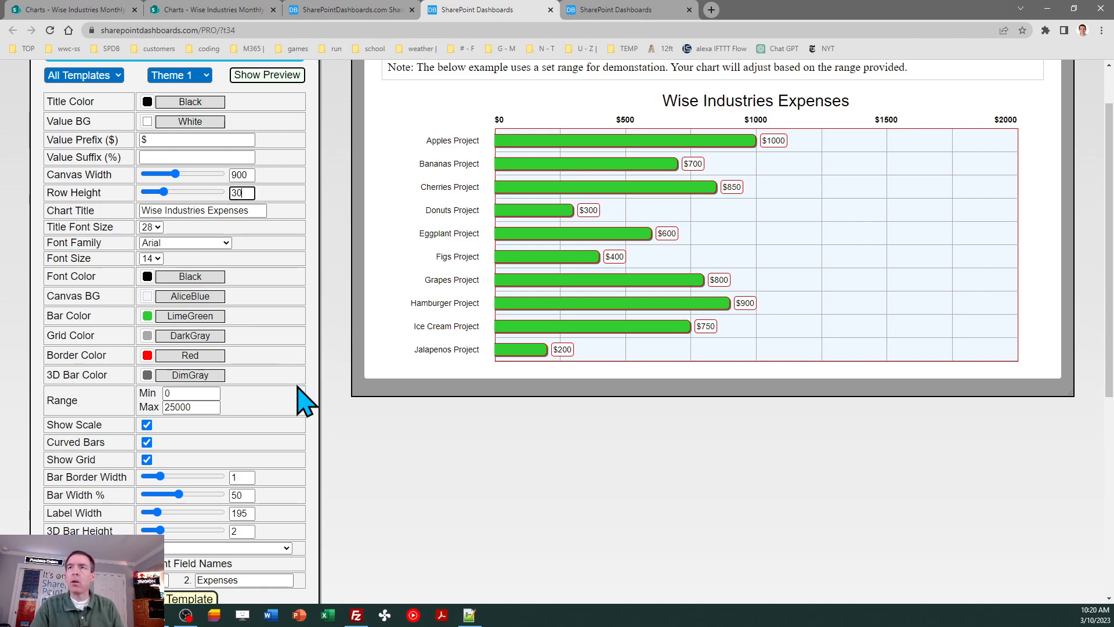
text(30)
key(Tab)
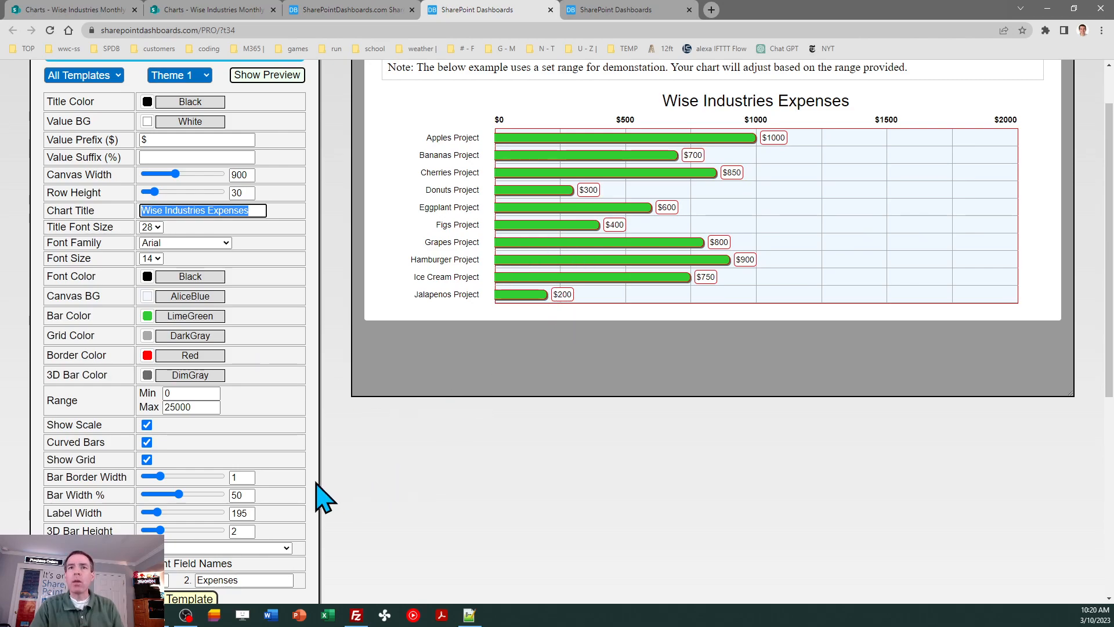
double_click(242, 495)
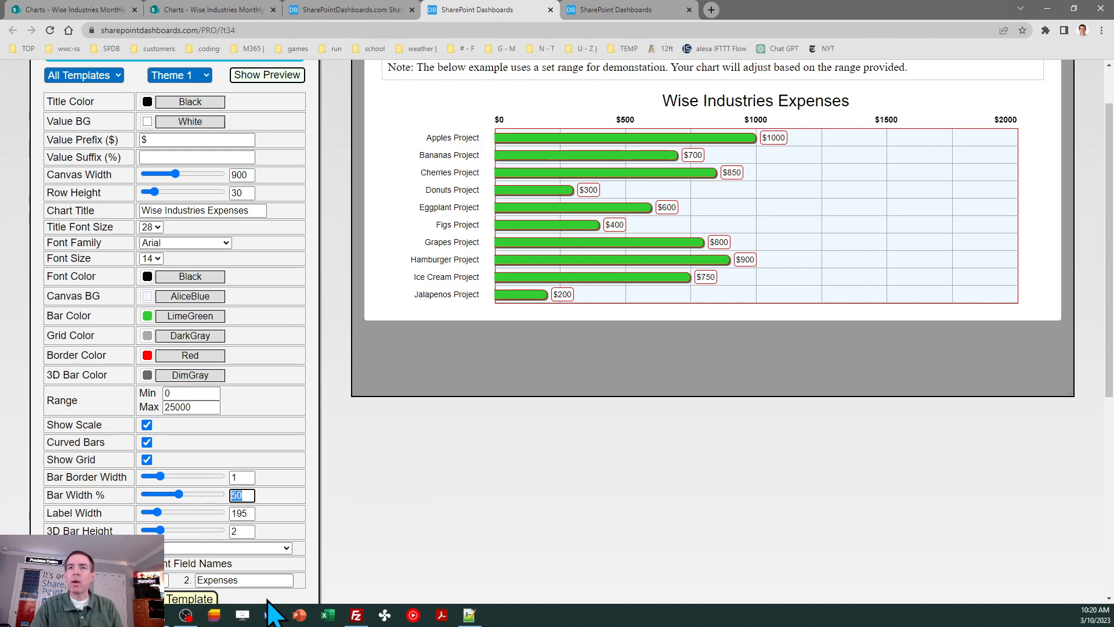
text(40)
key(Tab)
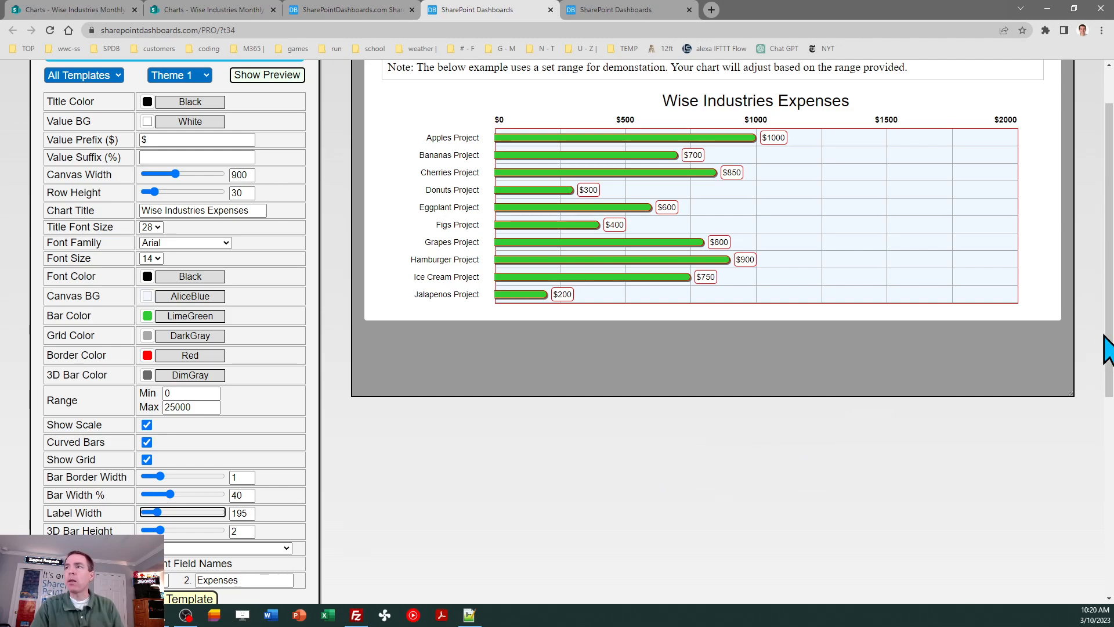
Step: Copy the Chart / Bars template with the curved, slimmer bars
drag(1108, 348, 1109, 410)
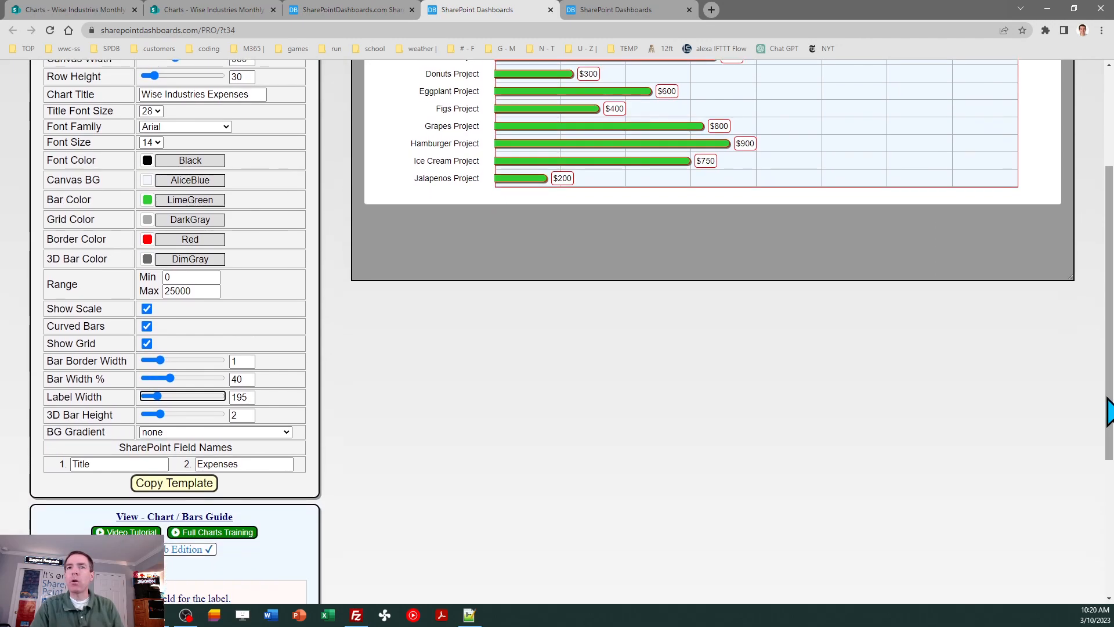
click(186, 486)
click(667, 230)
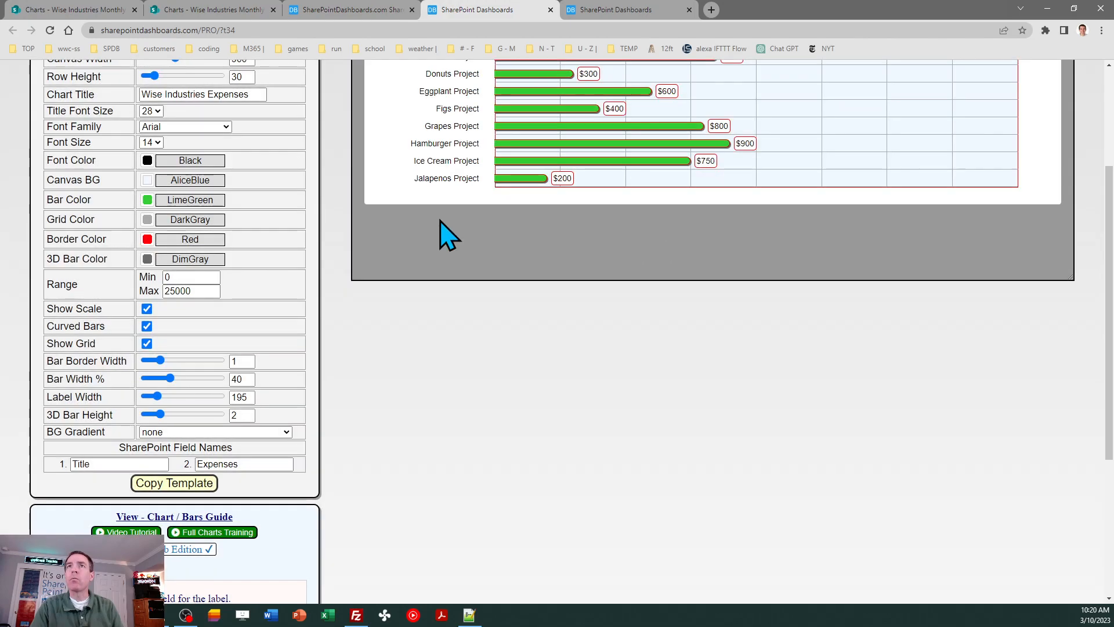
Step: Replace the Bar Chart Multi 2 view's formatting JSON with the copied Chart / Bars template and save it
click(226, 10)
click(965, 148)
click(998, 383)
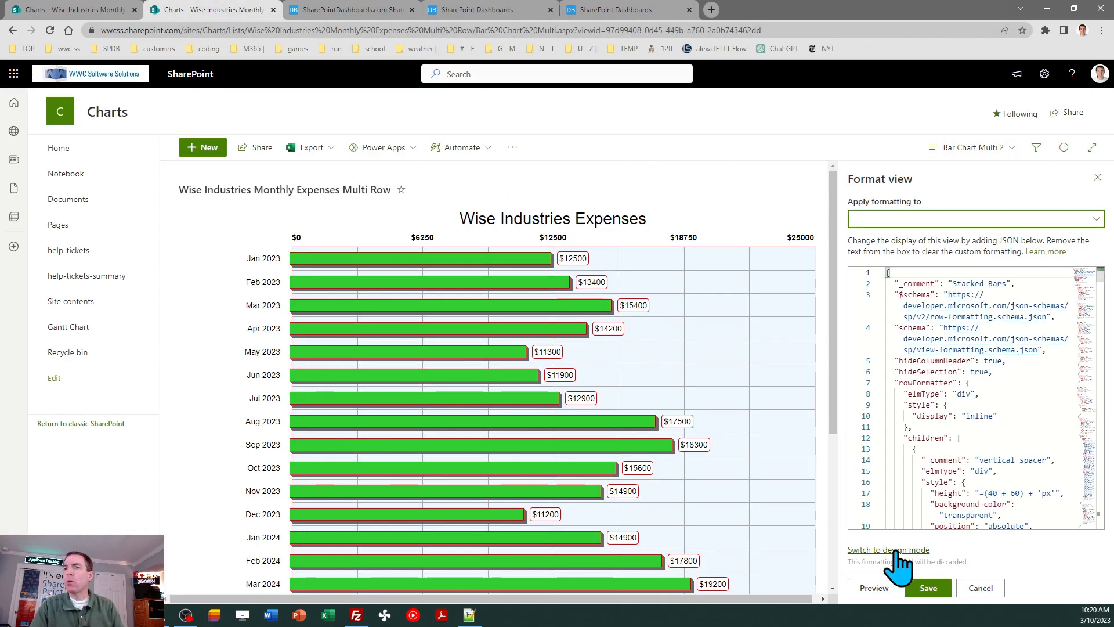
click(954, 460)
key(ctrl+a)
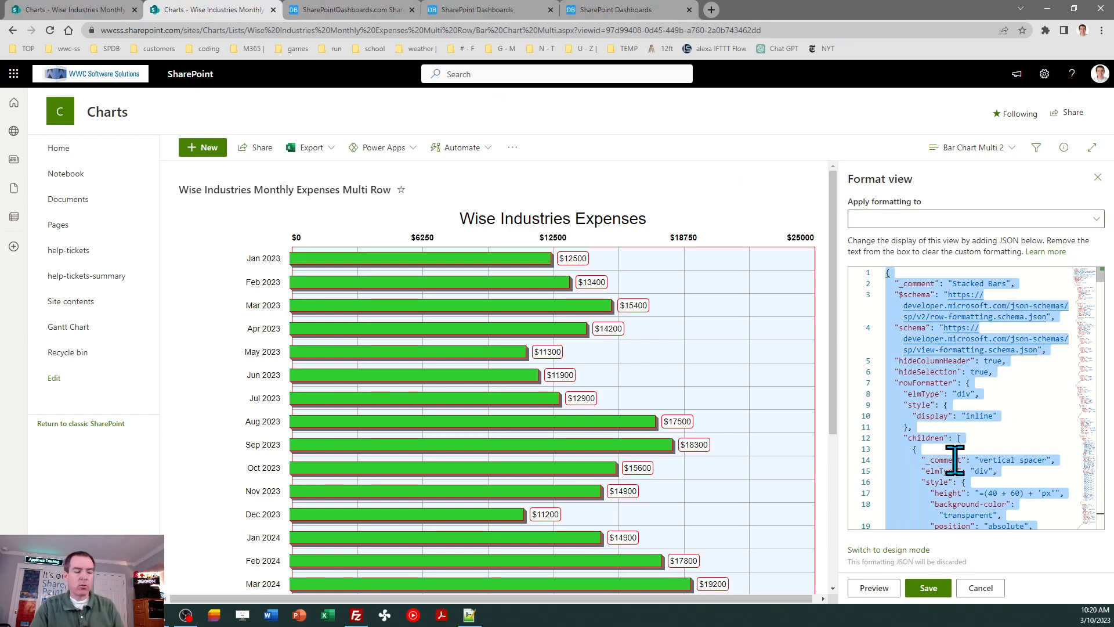
key(ctrl+v)
click(928, 588)
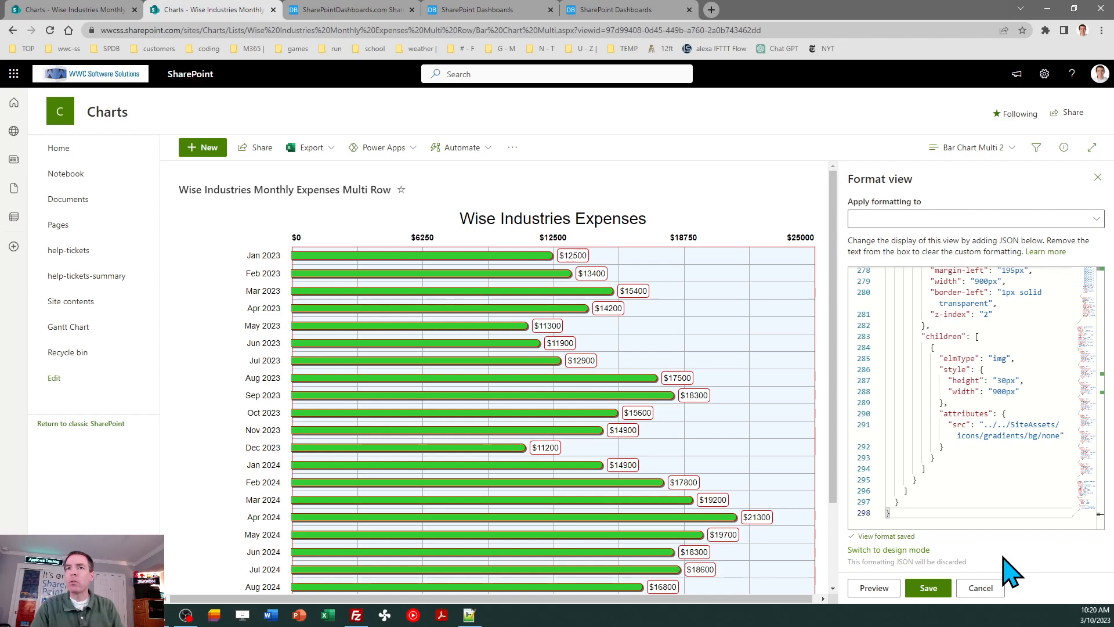
click(1097, 178)
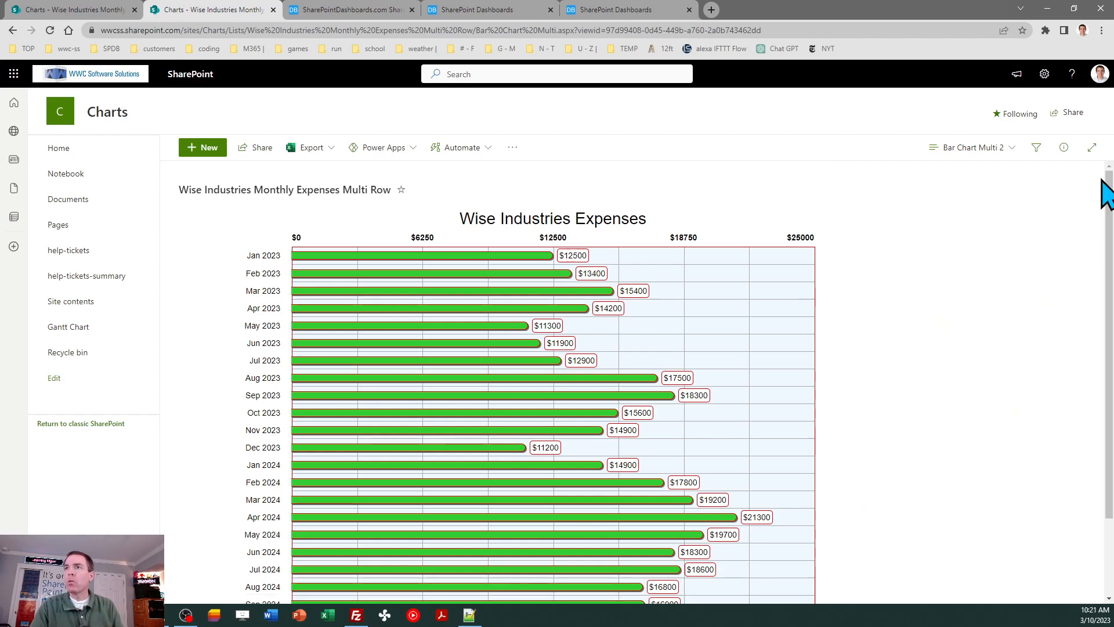
Step: Look over the whole Bar Chart Multi 2 chart and switch the list to the Col Chart Multi view
mouse_move(1109, 343)
mouse_down()
mouse_move(1111, 406)
mouse_move(1110, 323)
mouse_up()
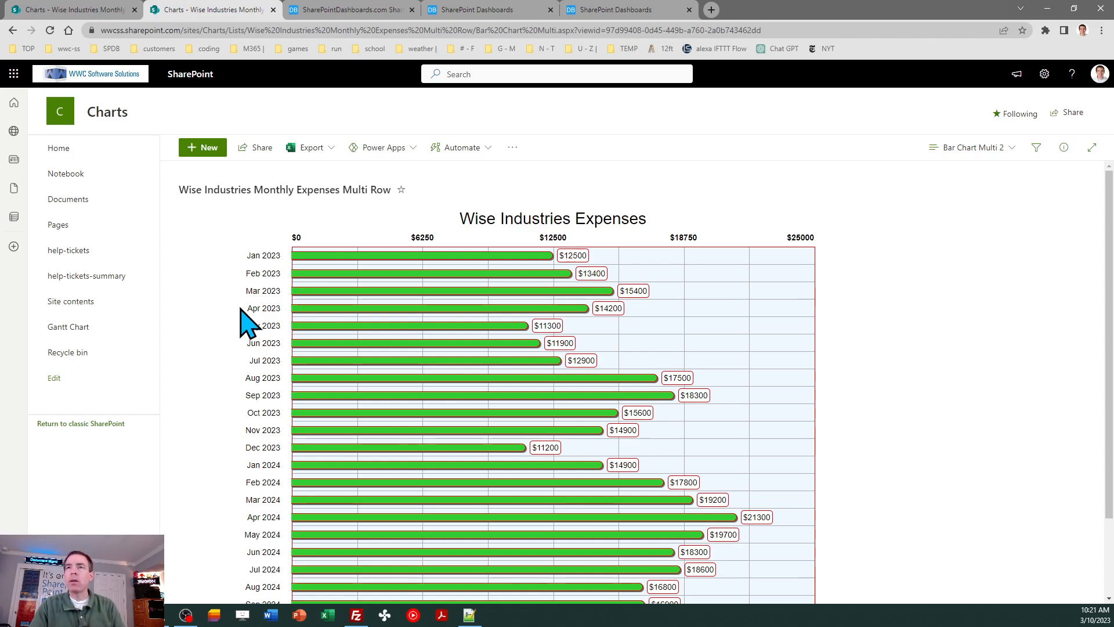
drag(1109, 201, 1112, 279)
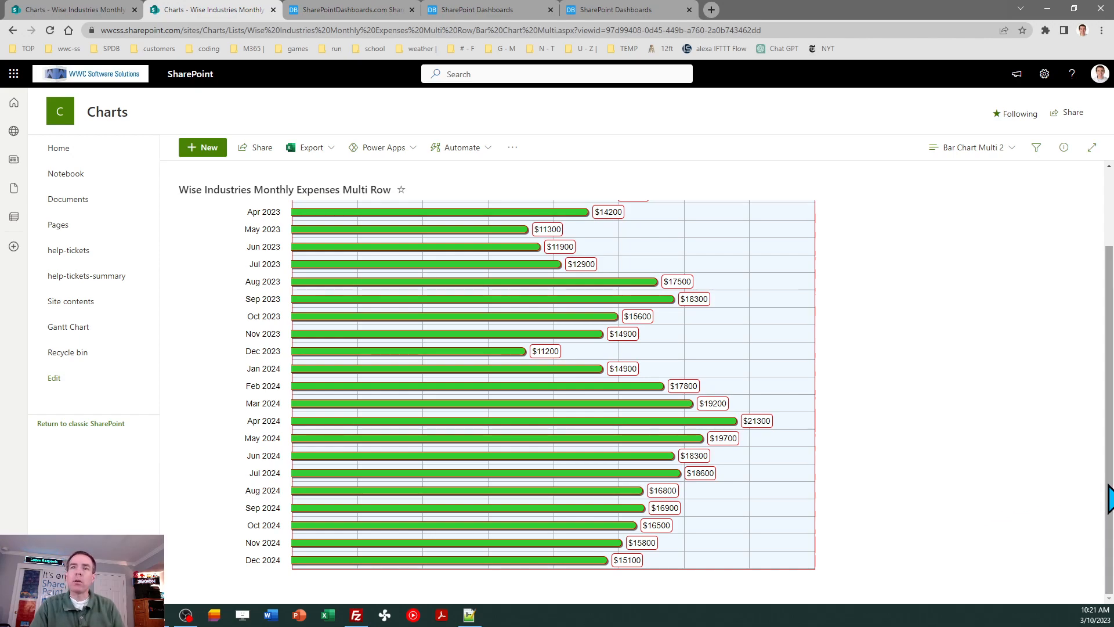
drag(1109, 499, 1112, 426)
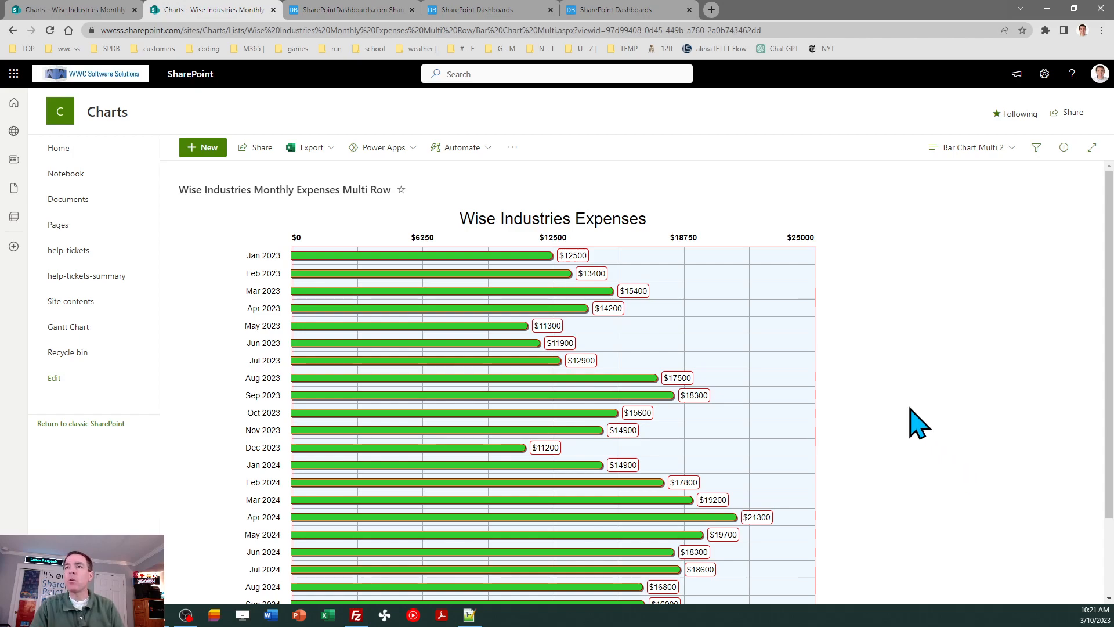
click(964, 150)
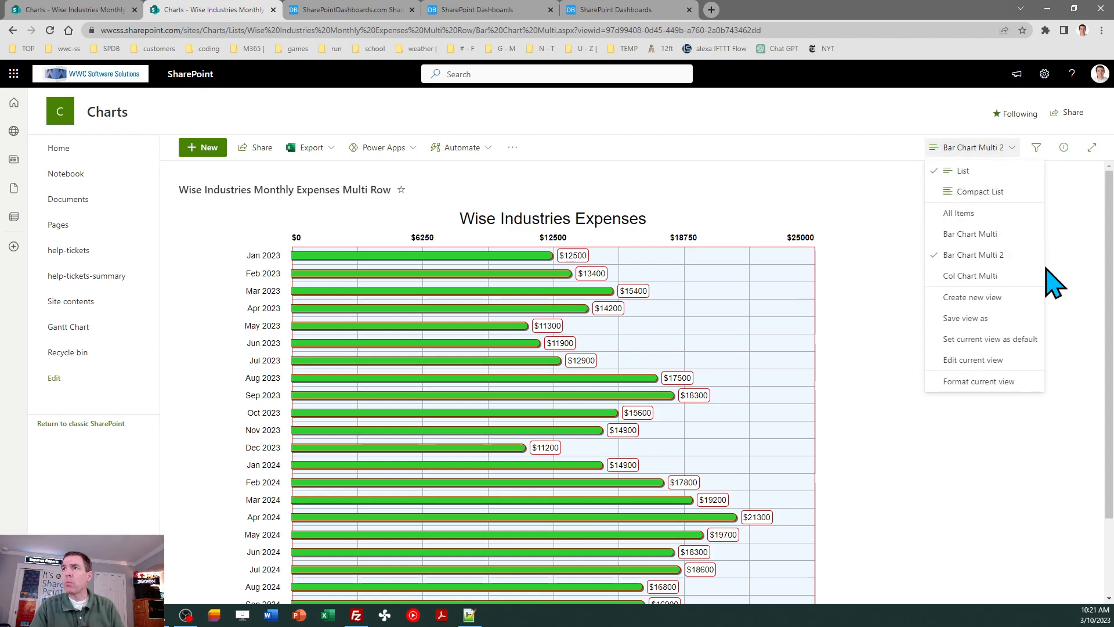
click(986, 277)
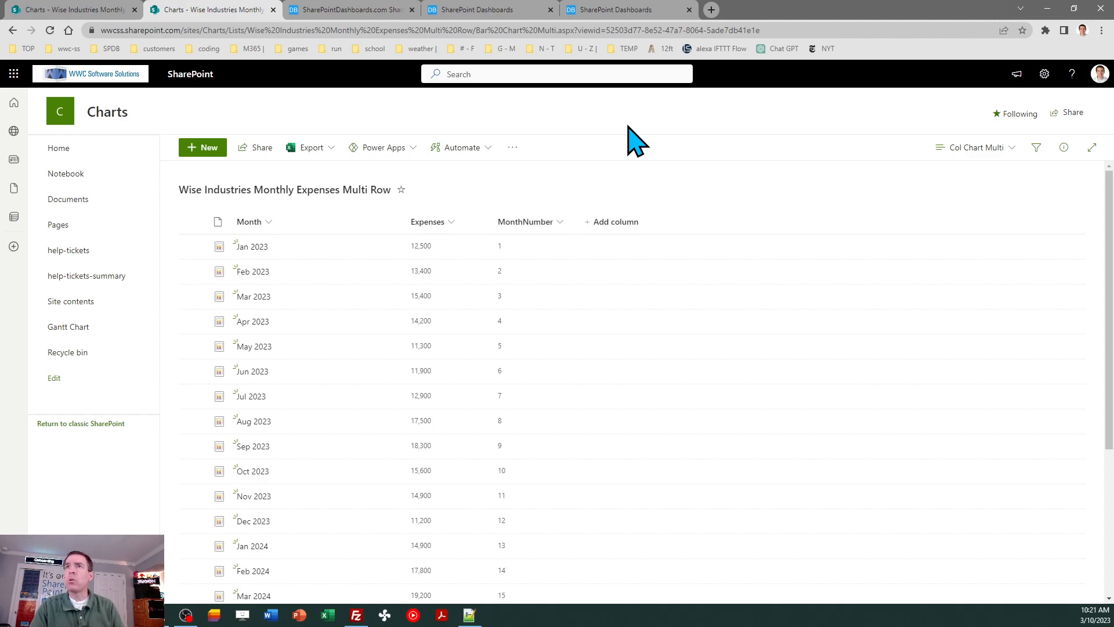
Step: Close the Chart / Bars template page and set the Chart / Columns template's chart title to "Wise Industries Expenses"
click(479, 12)
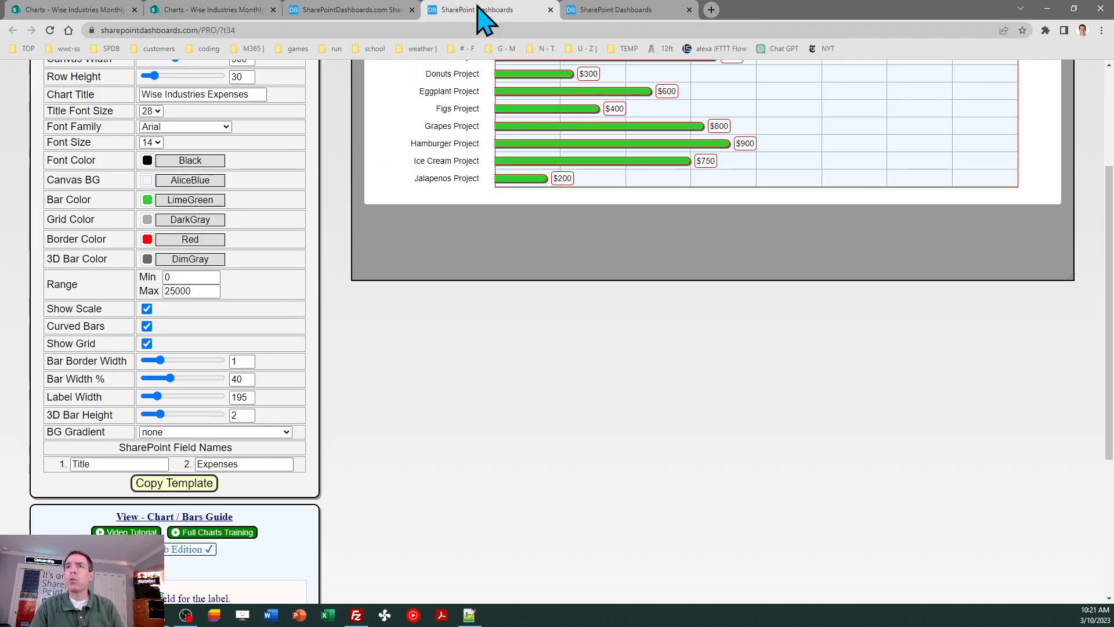
click(550, 9)
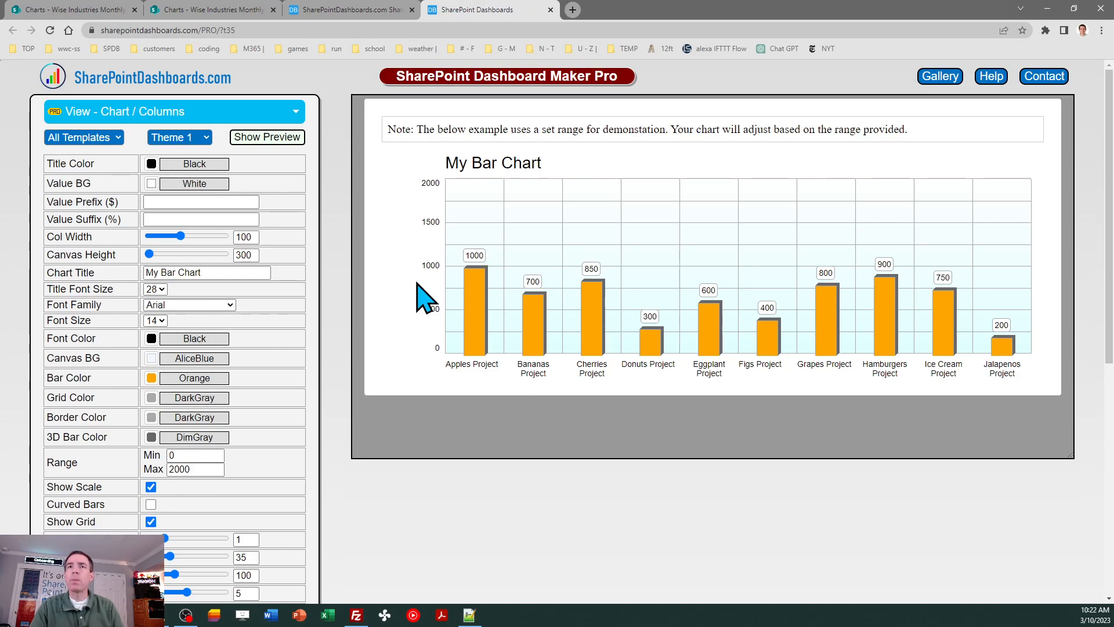
triple_click(216, 272)
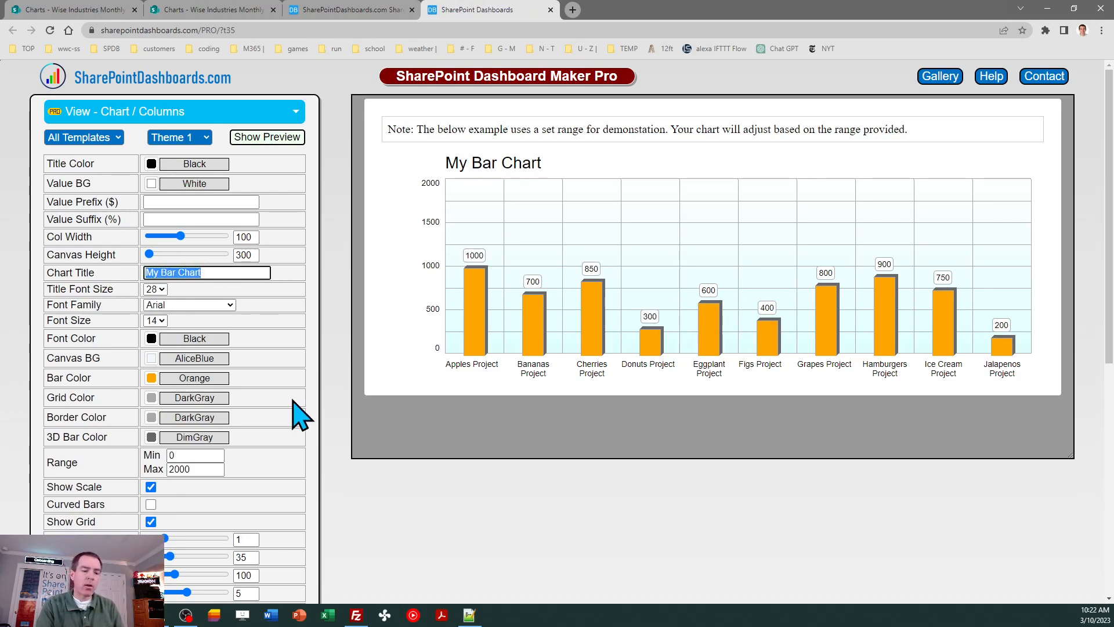
text(Wise Industries Expenses)
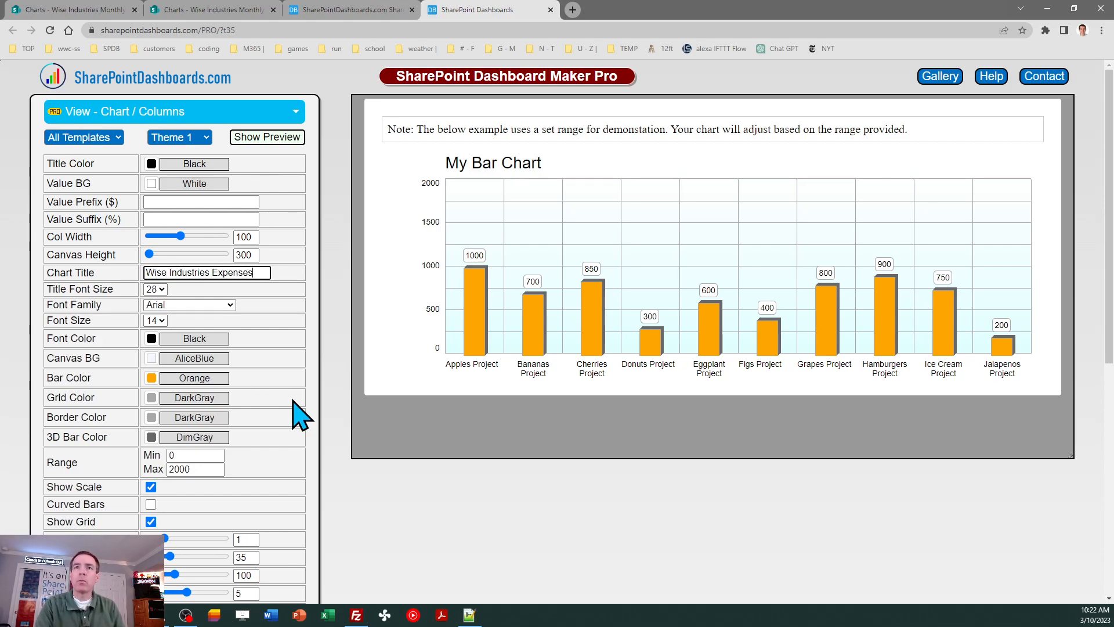
key(Tab)
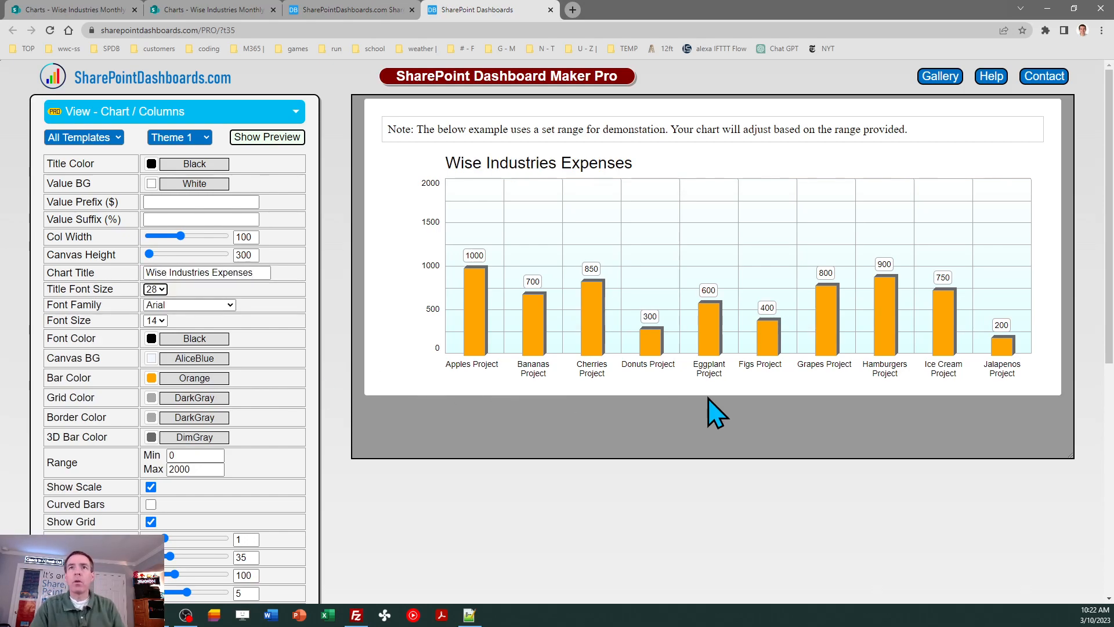
Step: Set the Chart / Columns template's maximum range to 25000
scroll(1111, 249, down, 3)
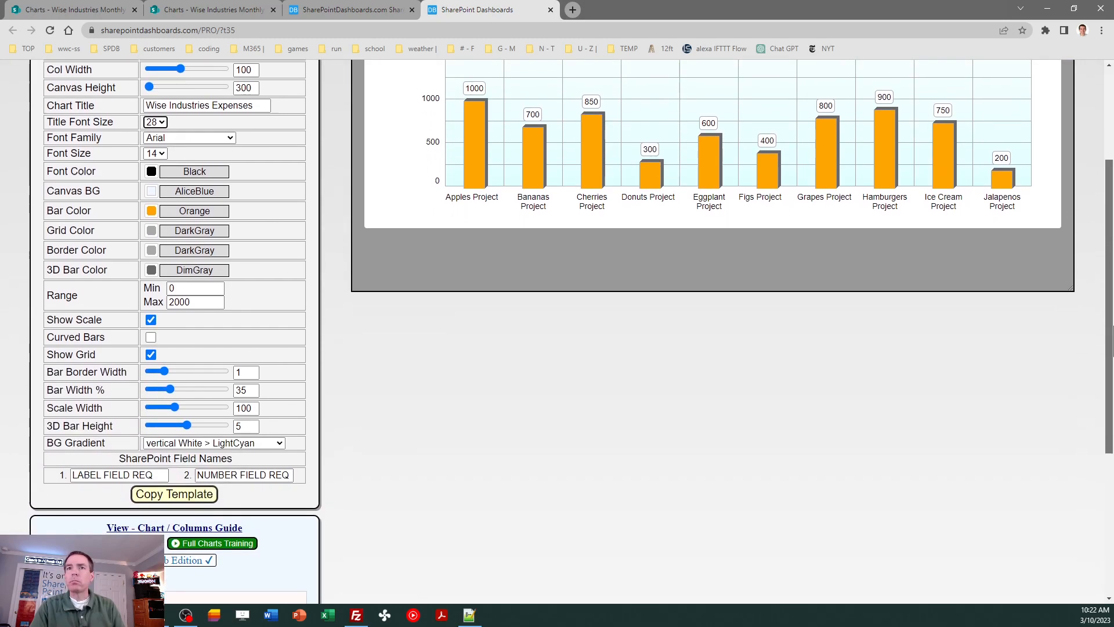
click(216, 301)
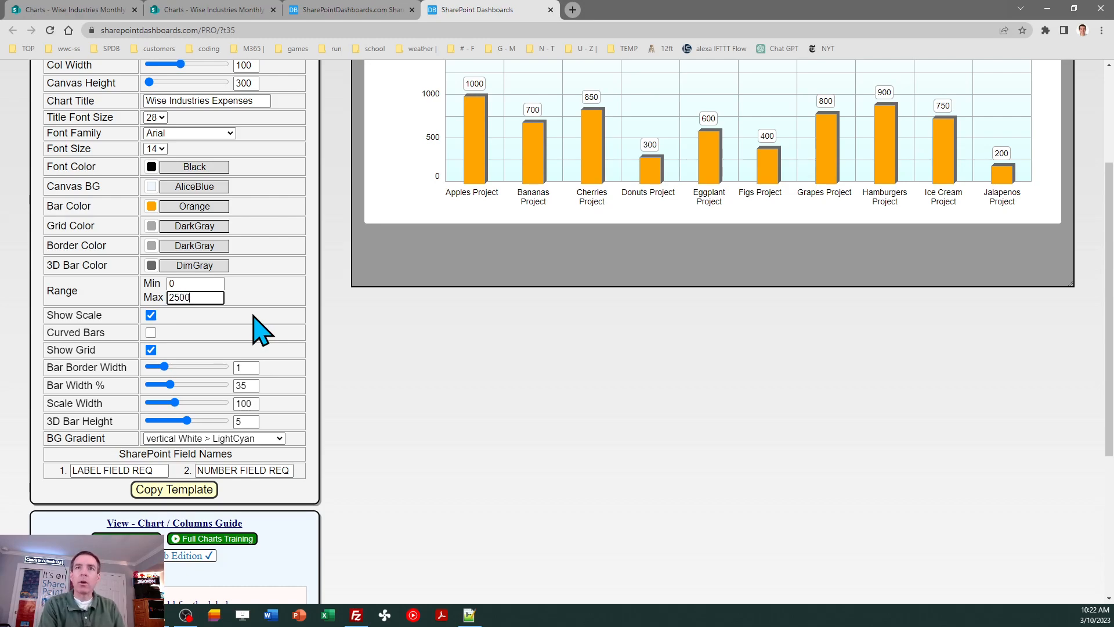
key(Tab)
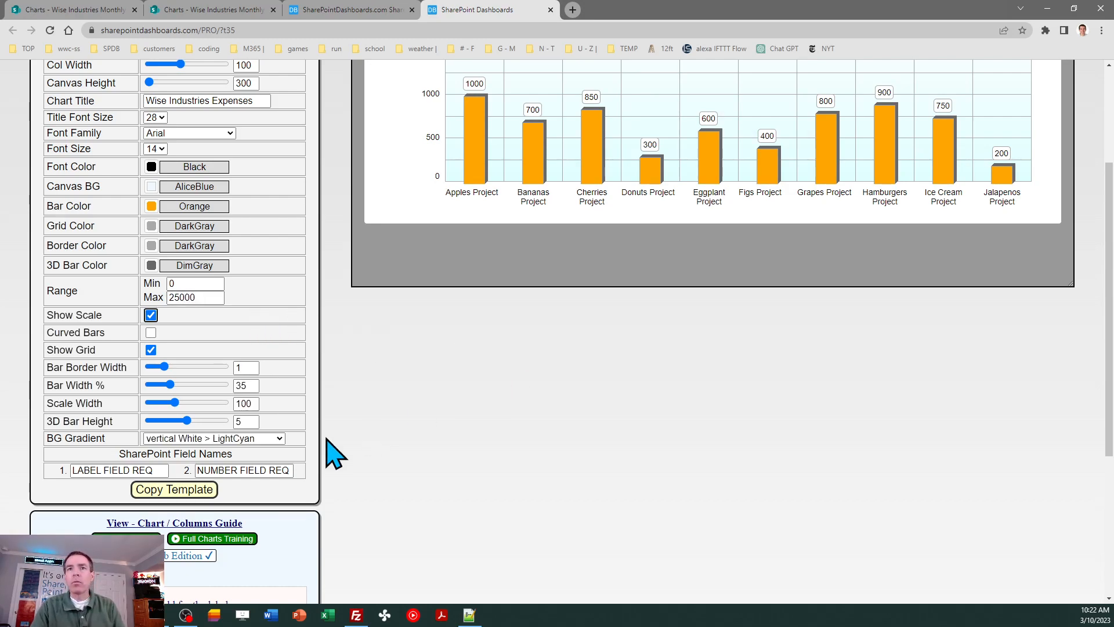
Step: Set the Chart / Columns template's SharePoint field names to Title for the label and Expenses for the number
triple_click(158, 464)
text(Title)
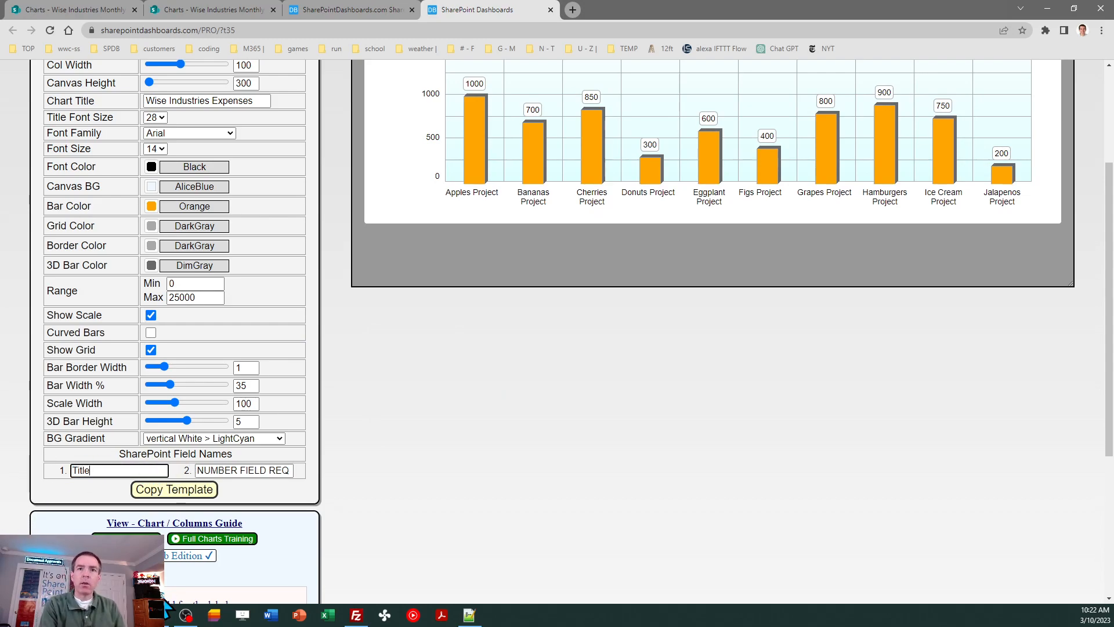
key(Tab)
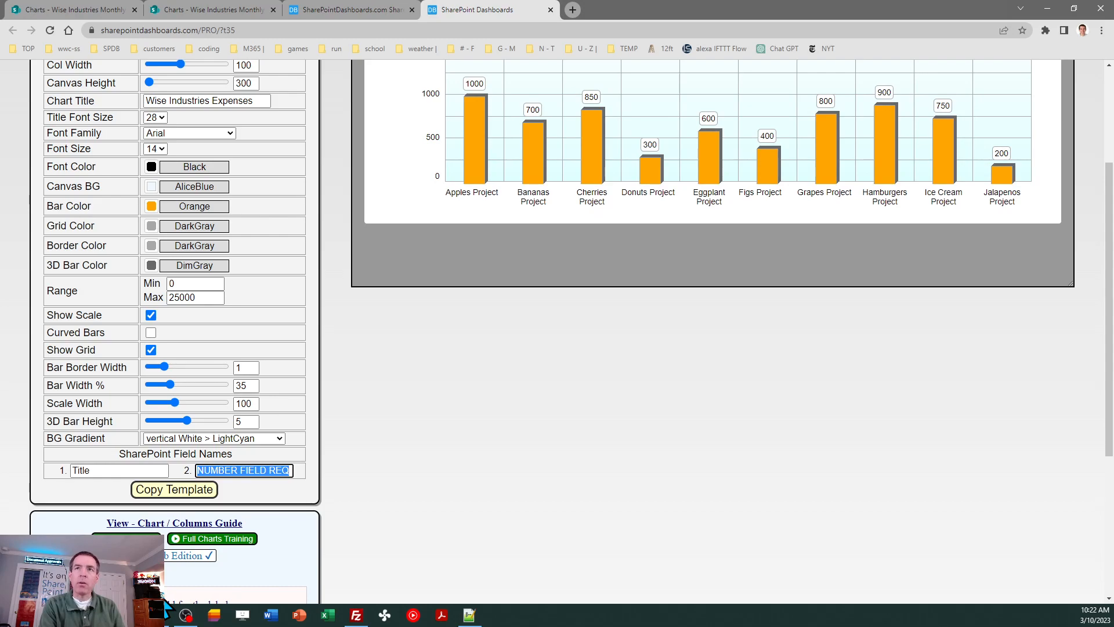
click(244, 9)
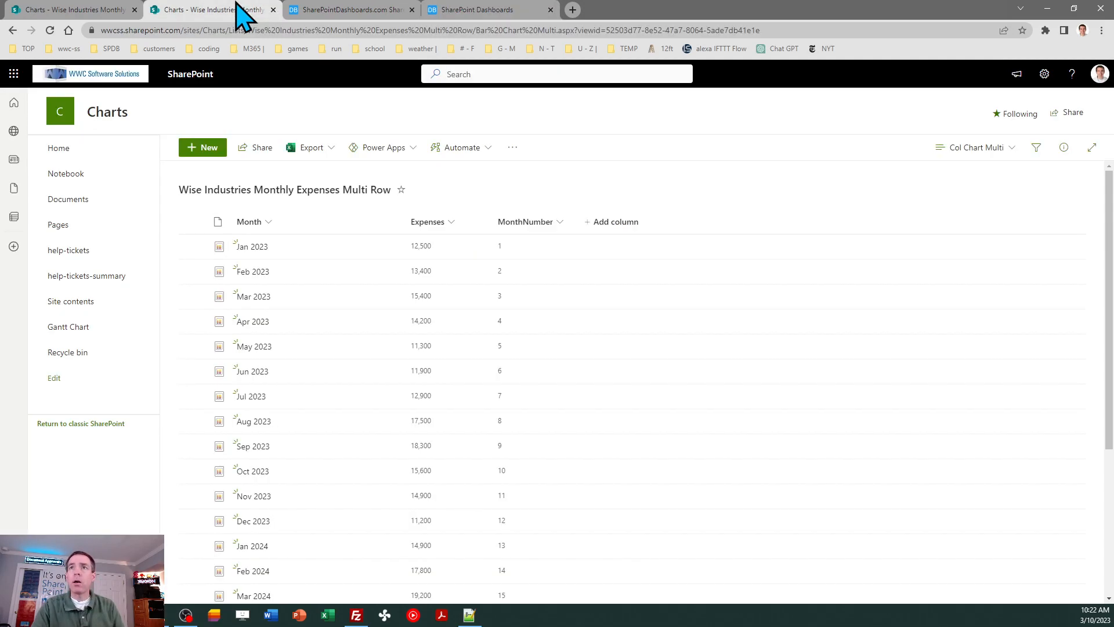
click(454, 9)
text(Expenses)
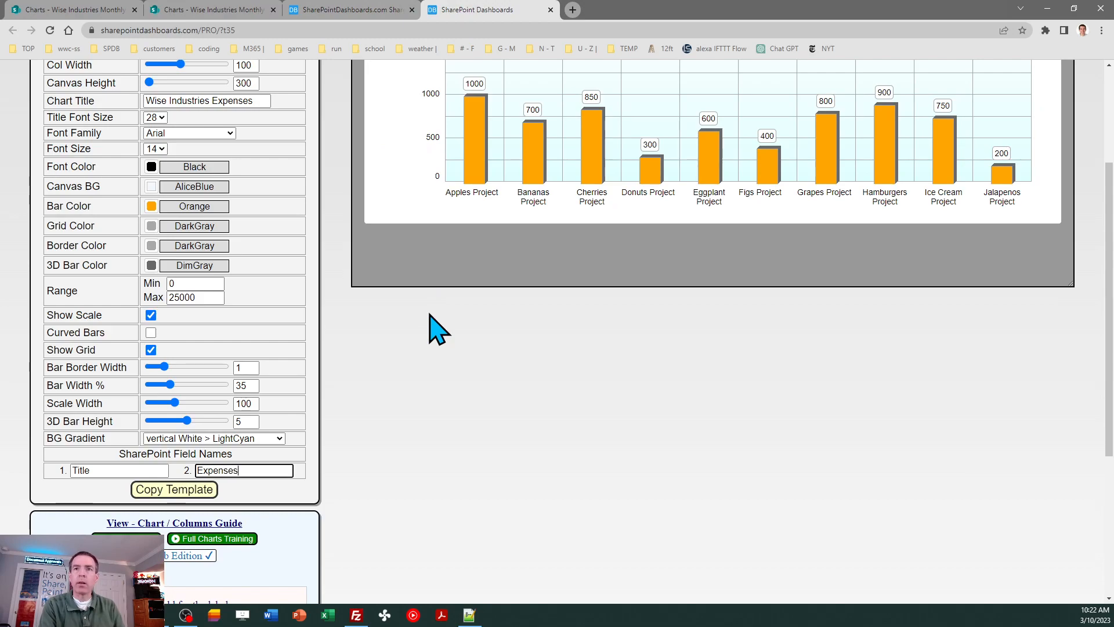
key(Tab)
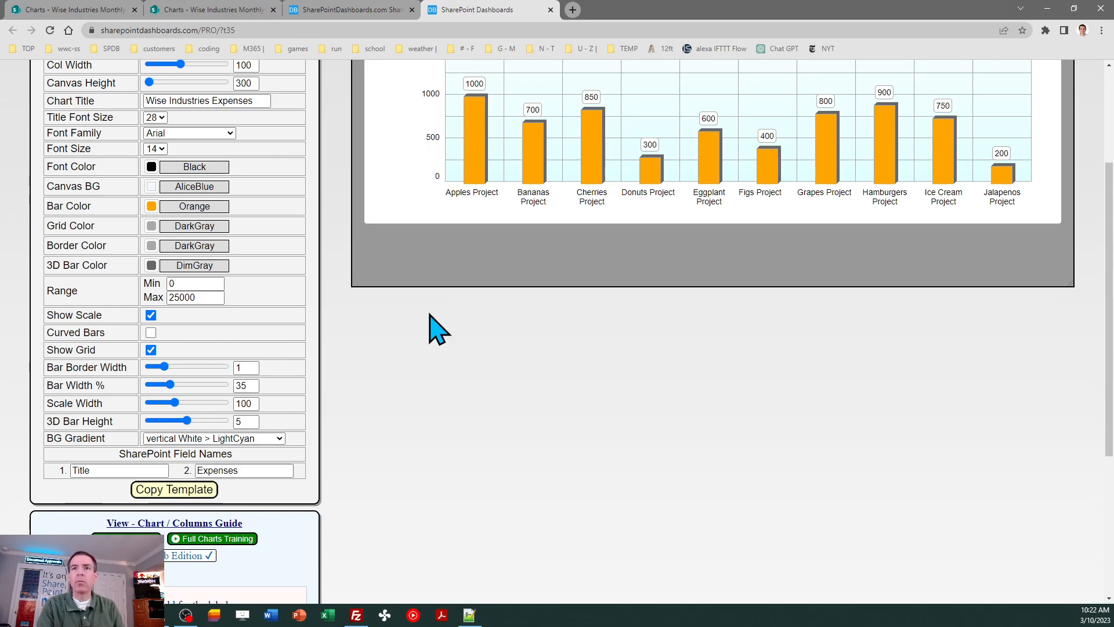
Step: Set the Chart / Columns template's background gradient to none and copy the template
click(268, 439)
drag(279, 420, 295, 259)
click(238, 203)
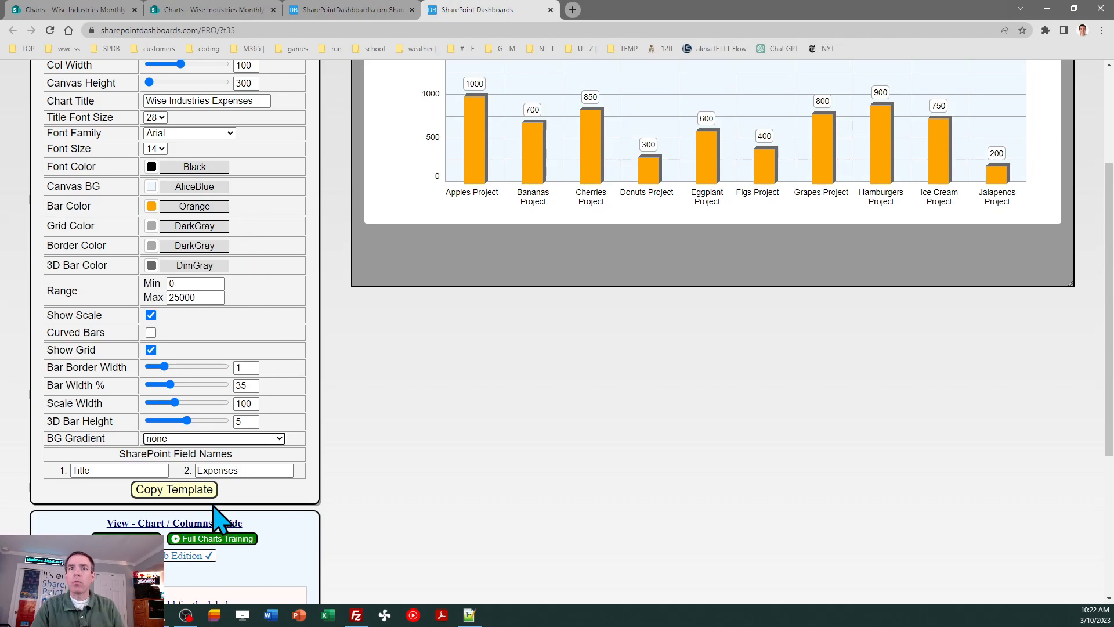
click(190, 492)
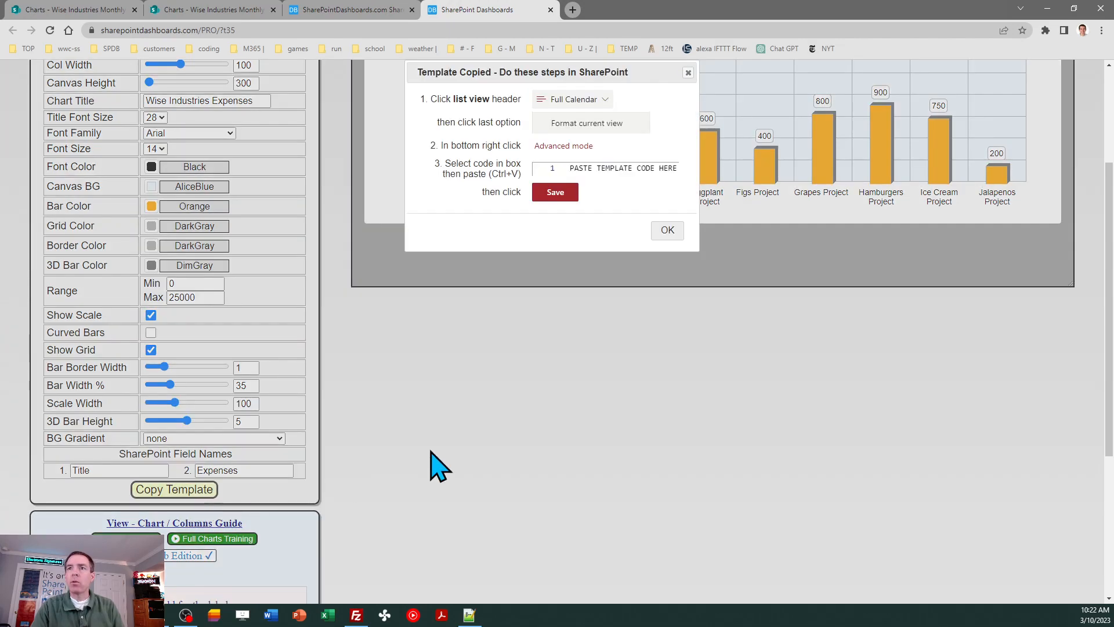
click(666, 230)
Step: Replace the Col Chart Multi view's formatting JSON with the copied Chart / Columns template and save it
click(229, 10)
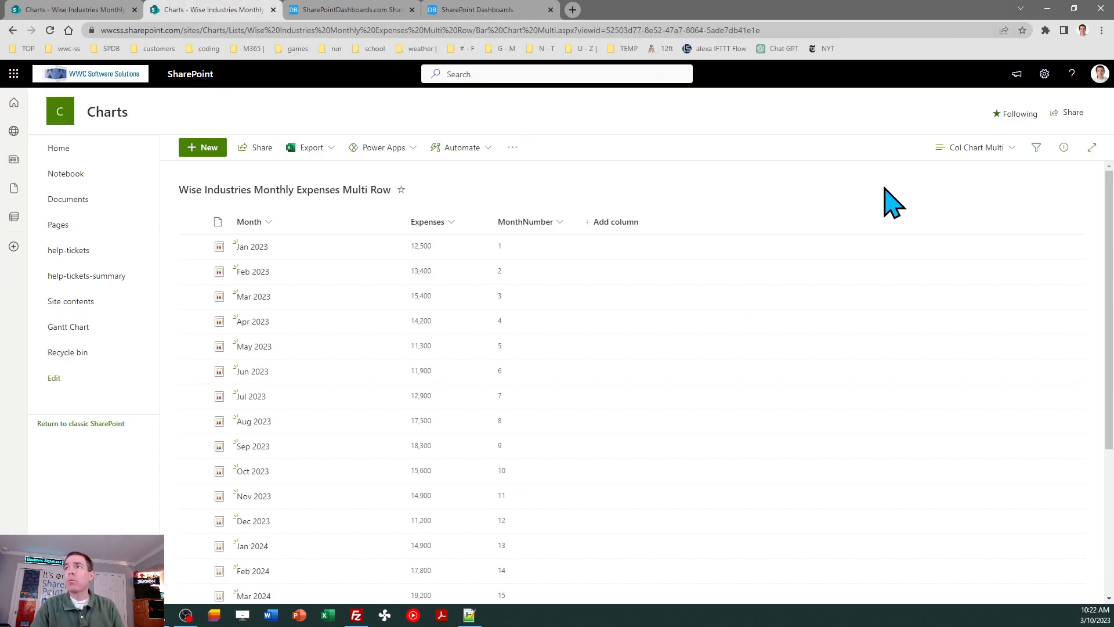
click(963, 154)
click(1008, 383)
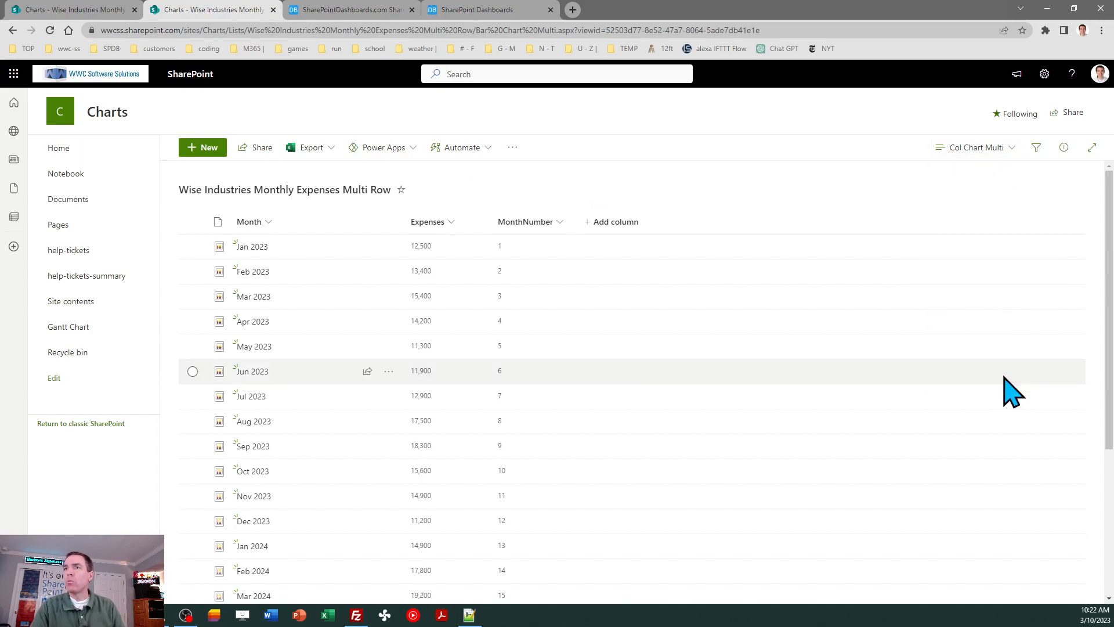
click(877, 559)
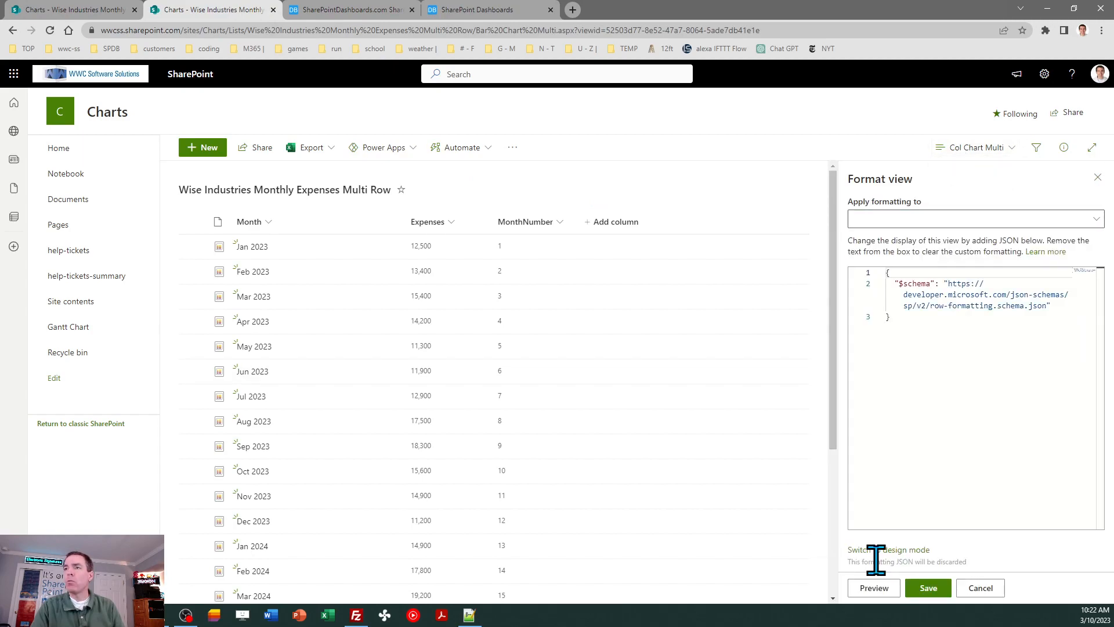
click(916, 409)
key(ctrl+a)
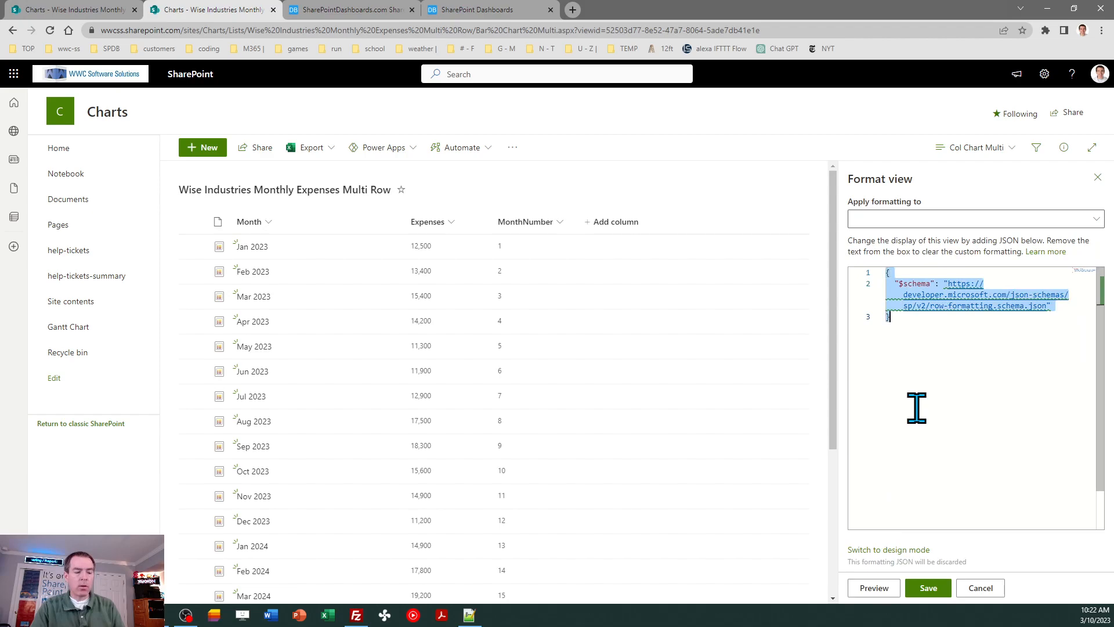
key(ctrl+v)
click(927, 588)
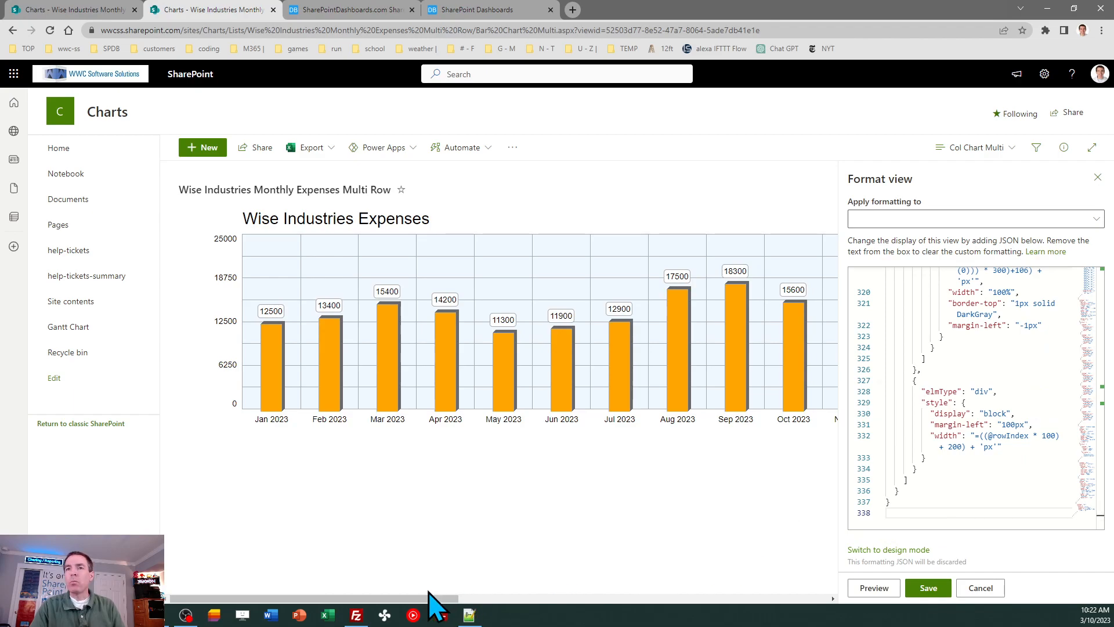
mouse_move(386, 606)
mouse_down()
mouse_move(754, 609)
mouse_move(551, 622)
mouse_move(382, 615)
mouse_up()
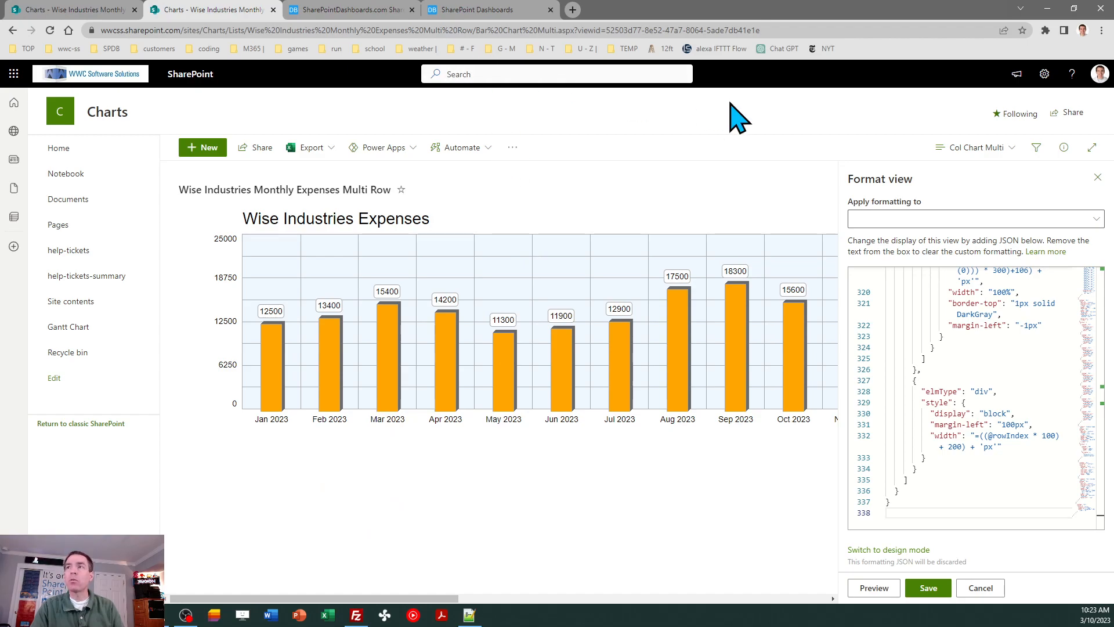
click(1096, 177)
Step: Save the current Col Chart Multi view as a new public view named "Col Chart Multi B"
click(980, 149)
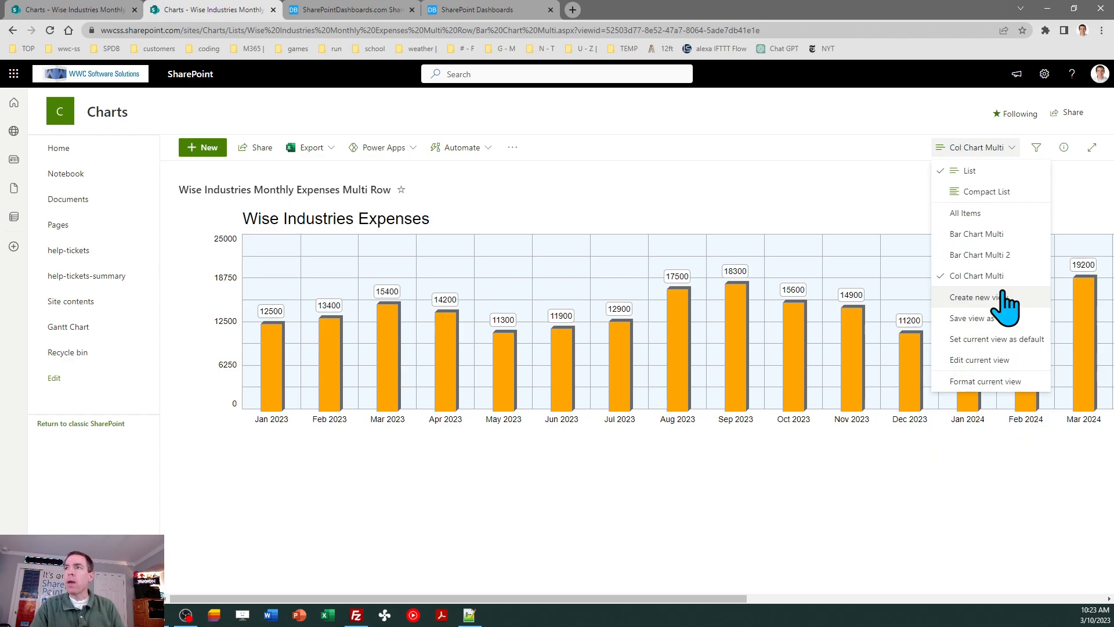
click(989, 319)
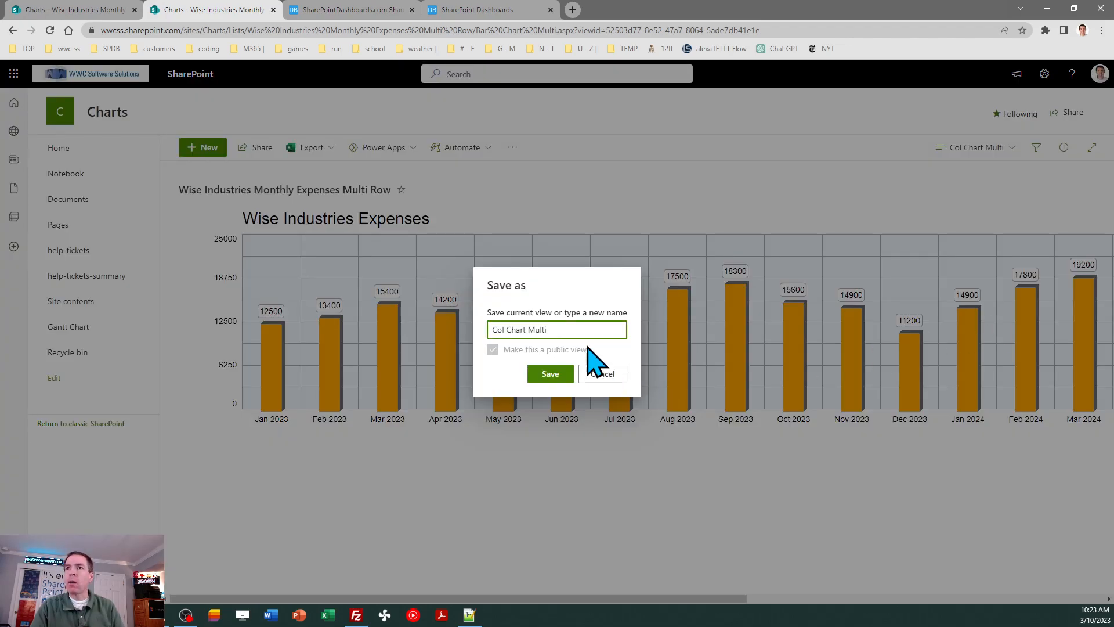
click(569, 335)
text(B)
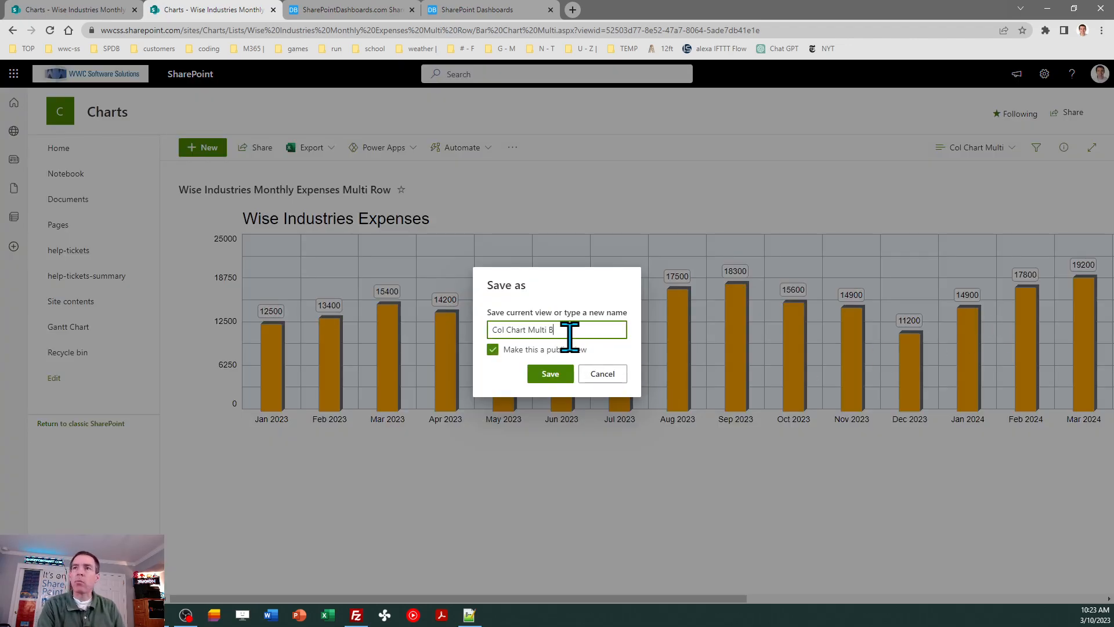
click(548, 374)
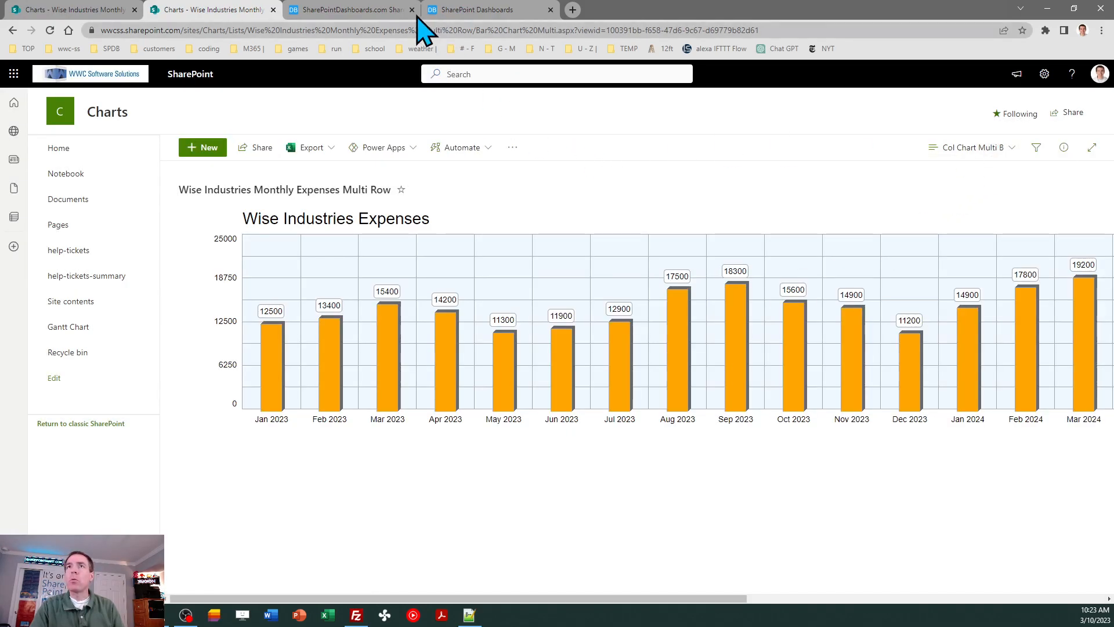
Step: In the SharePoint Dashboards Chart / Columns template, set the column width to 80 and the canvas height to 500
click(365, 10)
click(470, 7)
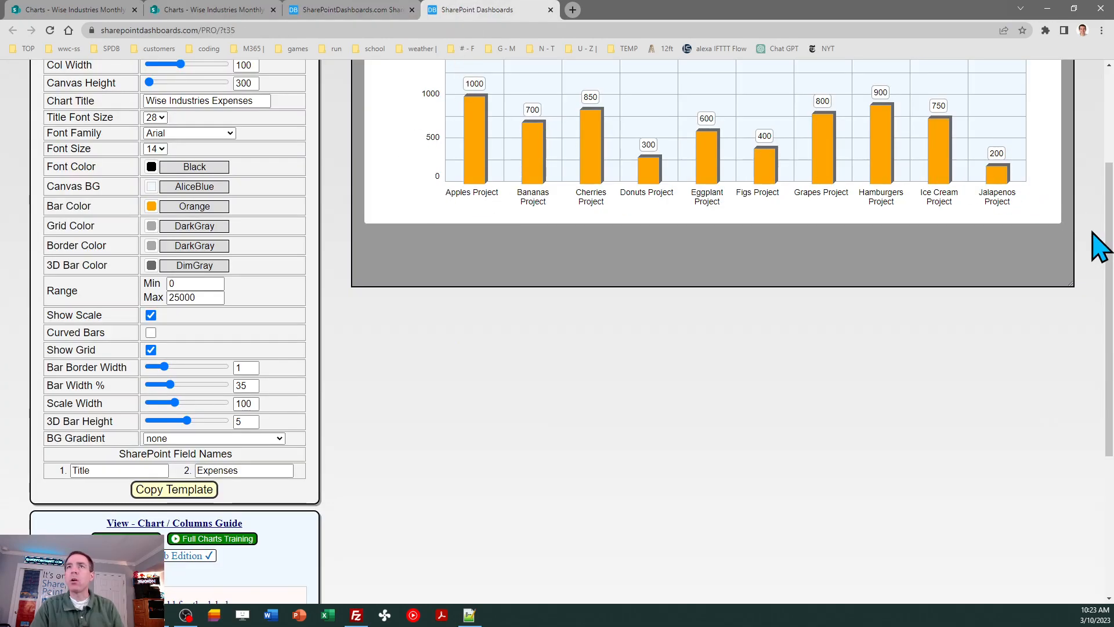
scroll(1109, 298, up, 1)
scroll(1109, 299, up, 2)
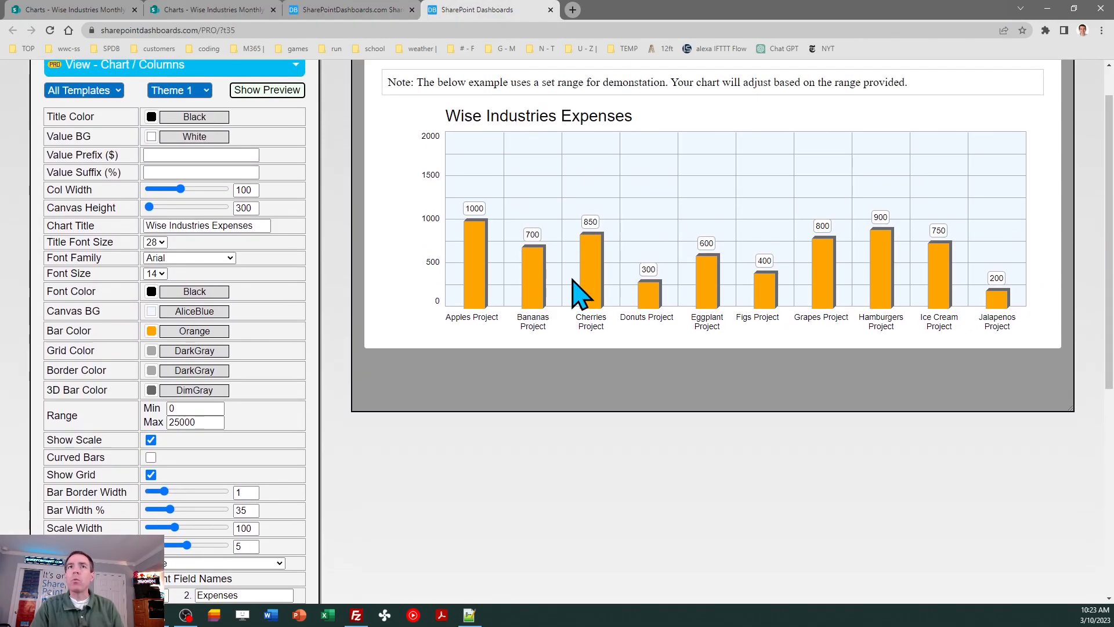
double_click(255, 190)
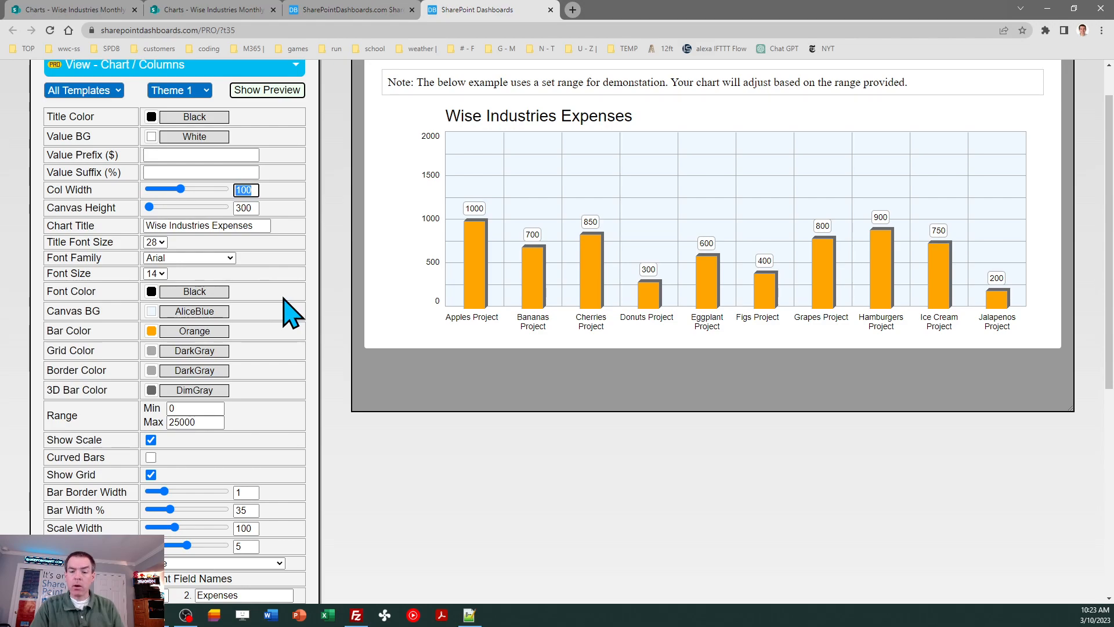
key(Tab)
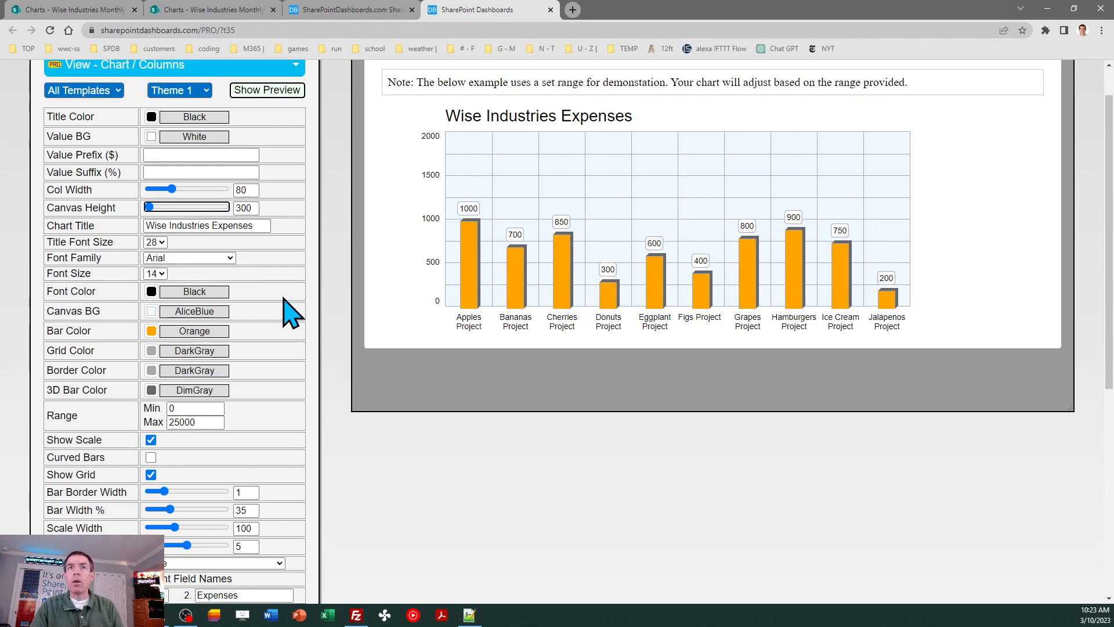
double_click(255, 208)
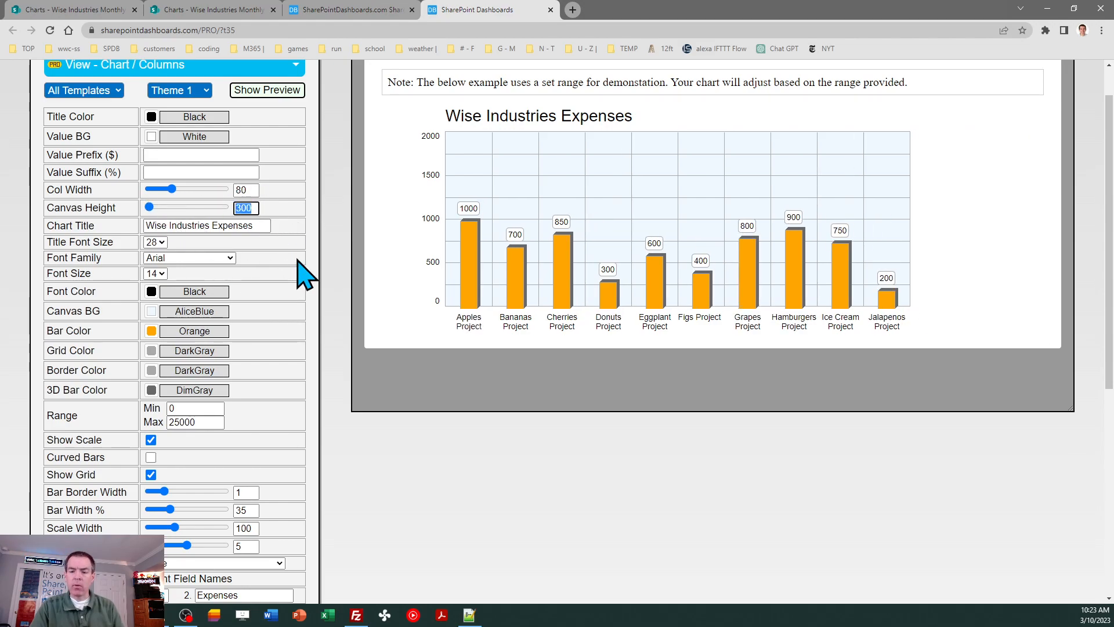
text(500)
key(Tab)
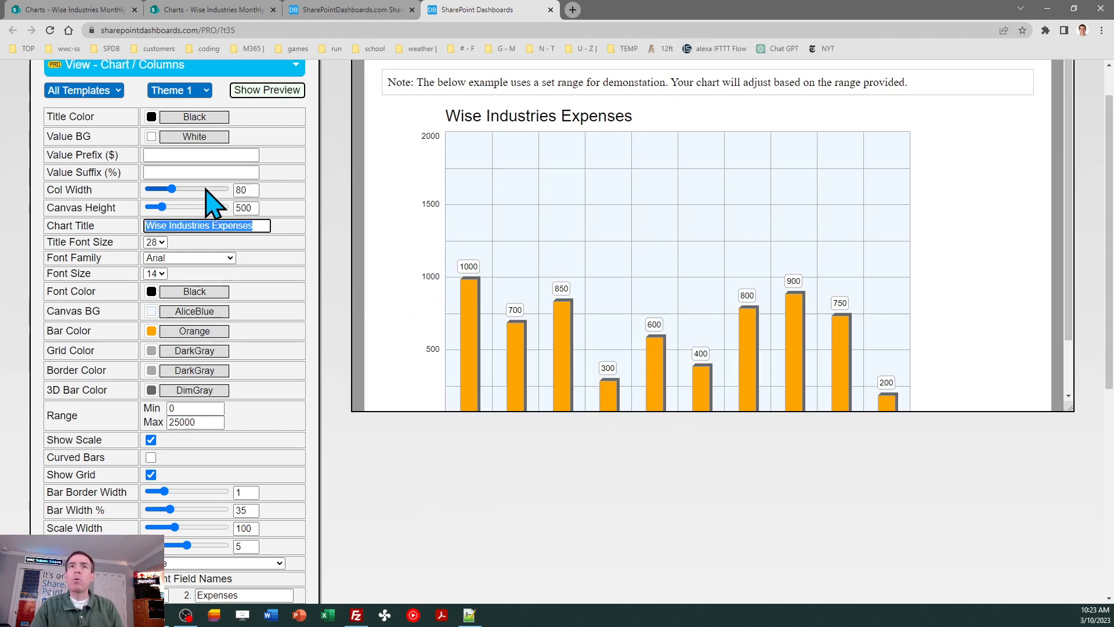
Step: Add a $ value prefix to the Chart / Columns template and copy the template
click(168, 155)
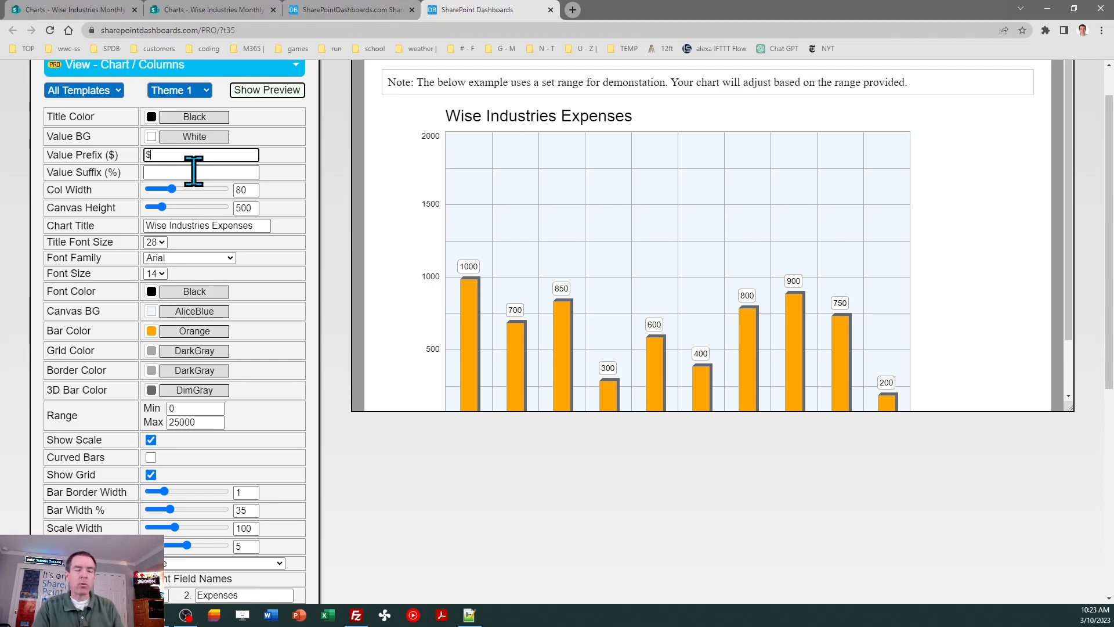
text($)
click(194, 172)
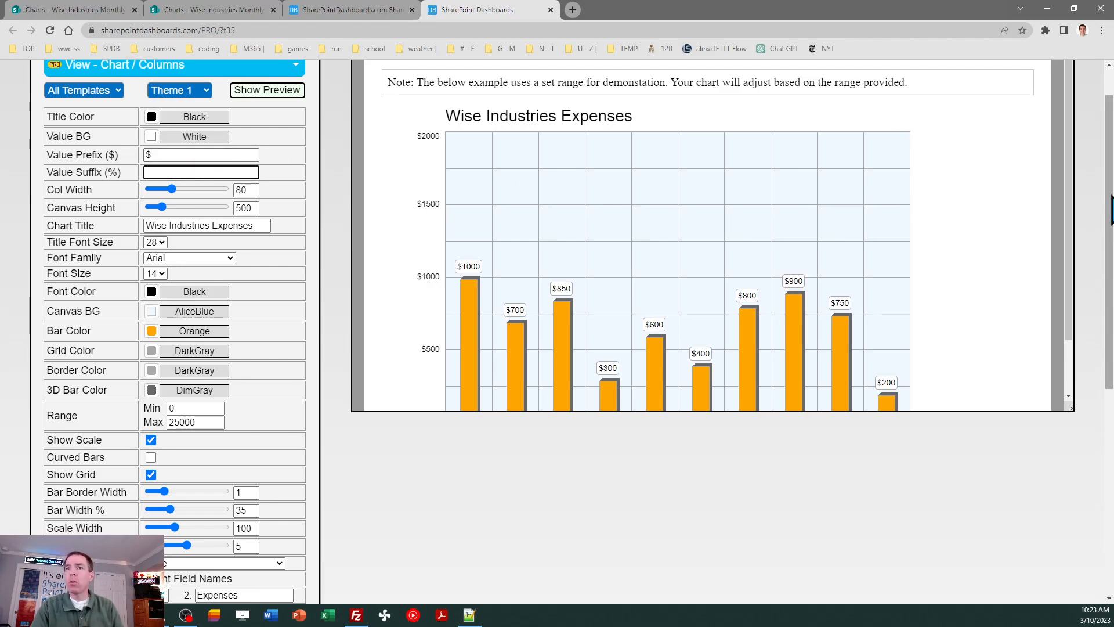
scroll(1111, 209, down, 1)
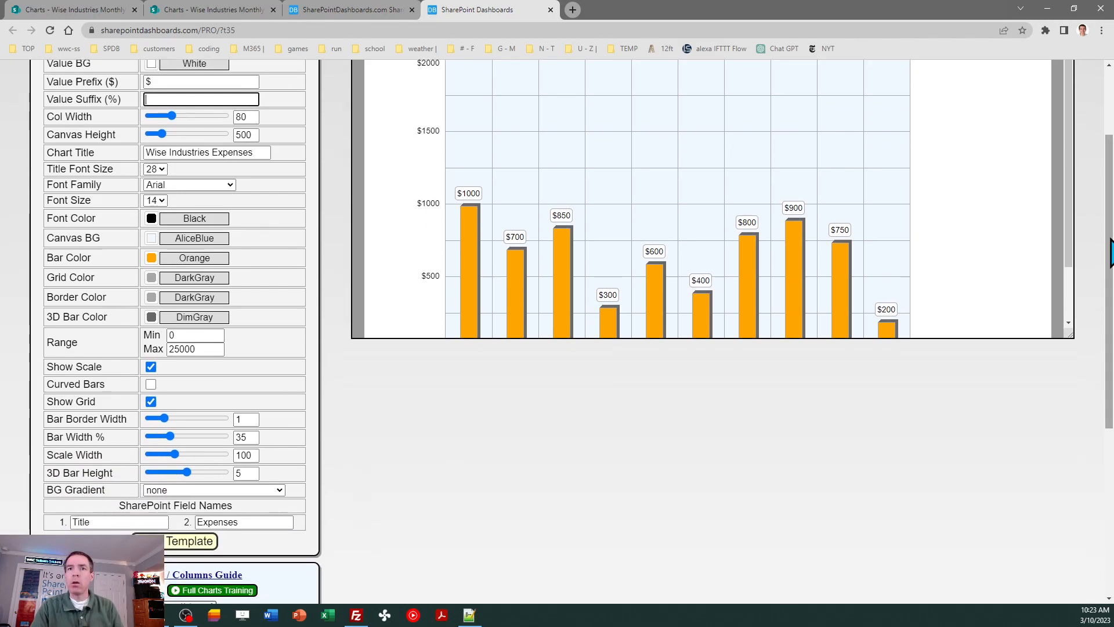
click(173, 549)
click(666, 230)
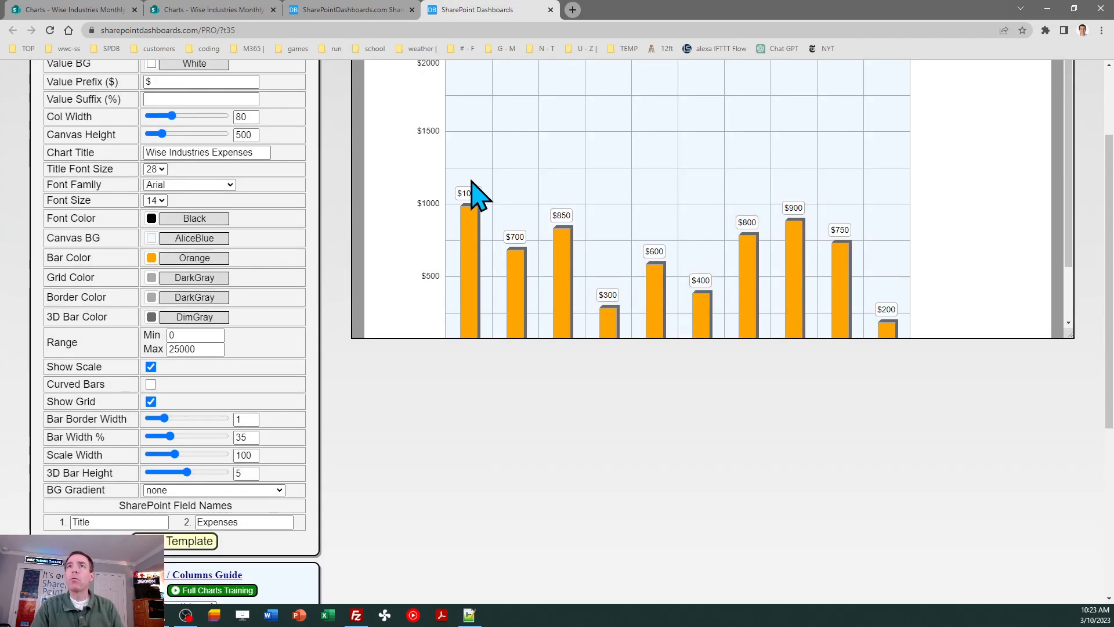
Step: Replace the Col Chart Multi B view's formatting JSON in SharePoint with the copied template, save it and close the formatting pane
click(212, 12)
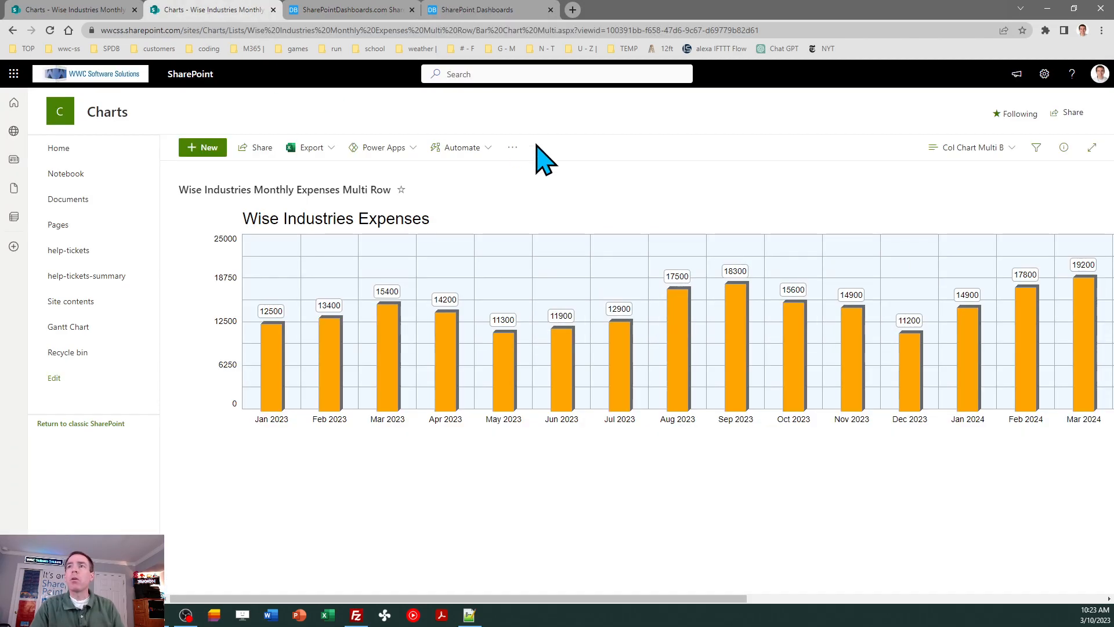
click(962, 146)
click(993, 406)
click(968, 439)
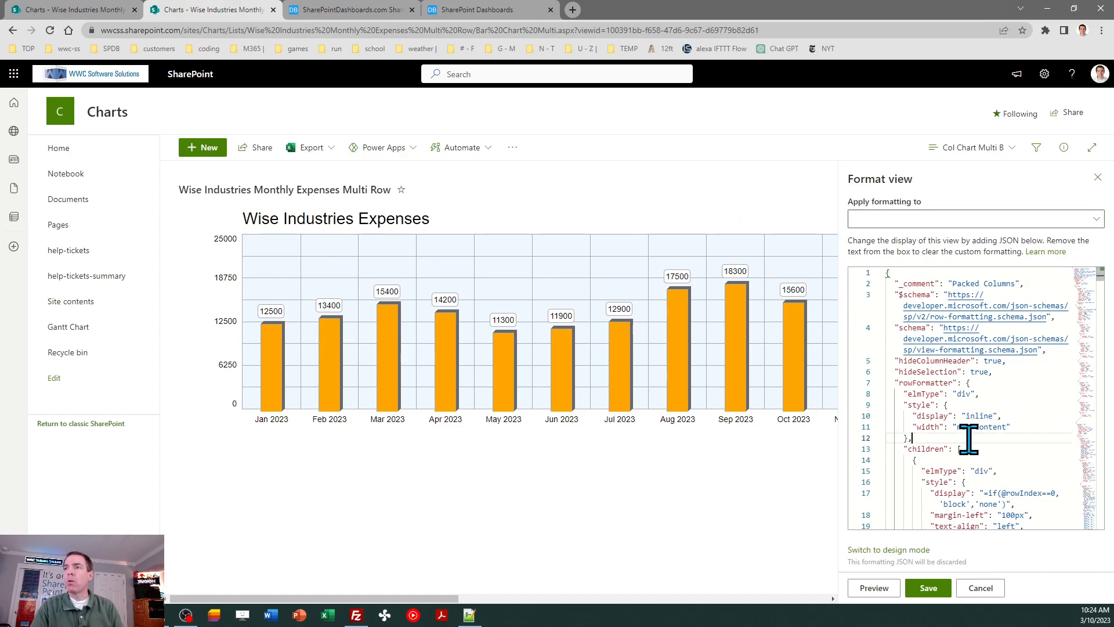
key(ctrl+a)
key(ctrl+v)
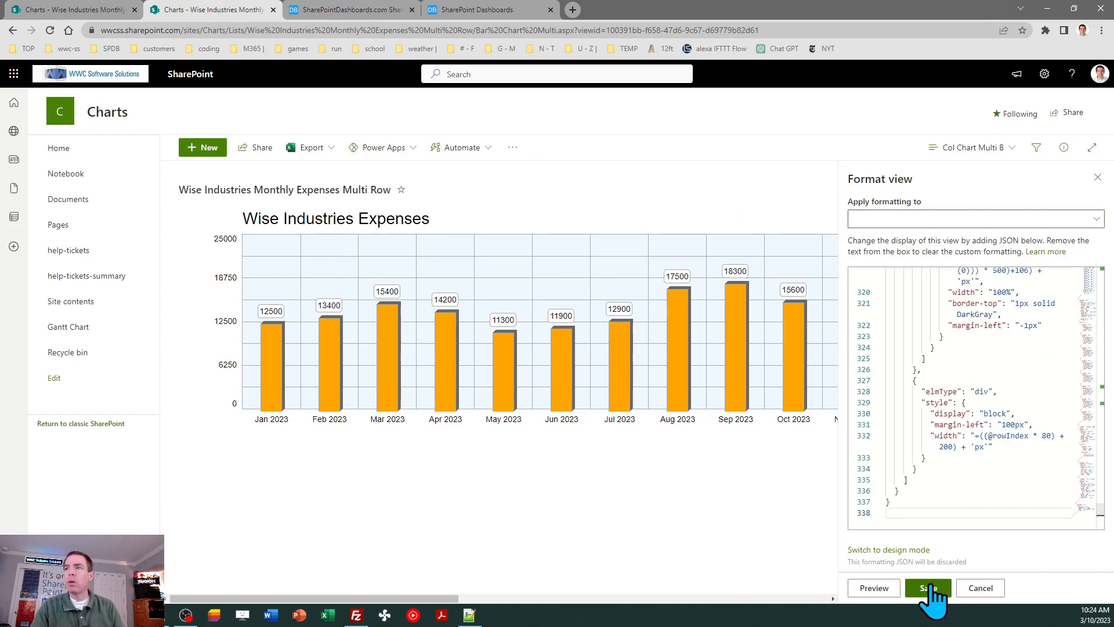
click(930, 588)
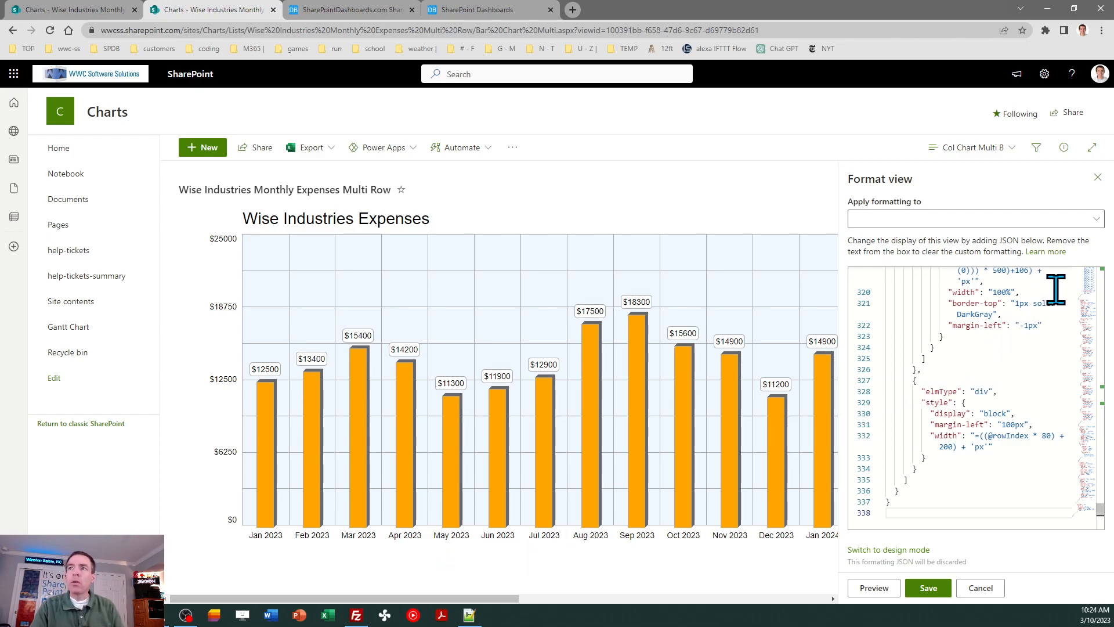
click(1097, 177)
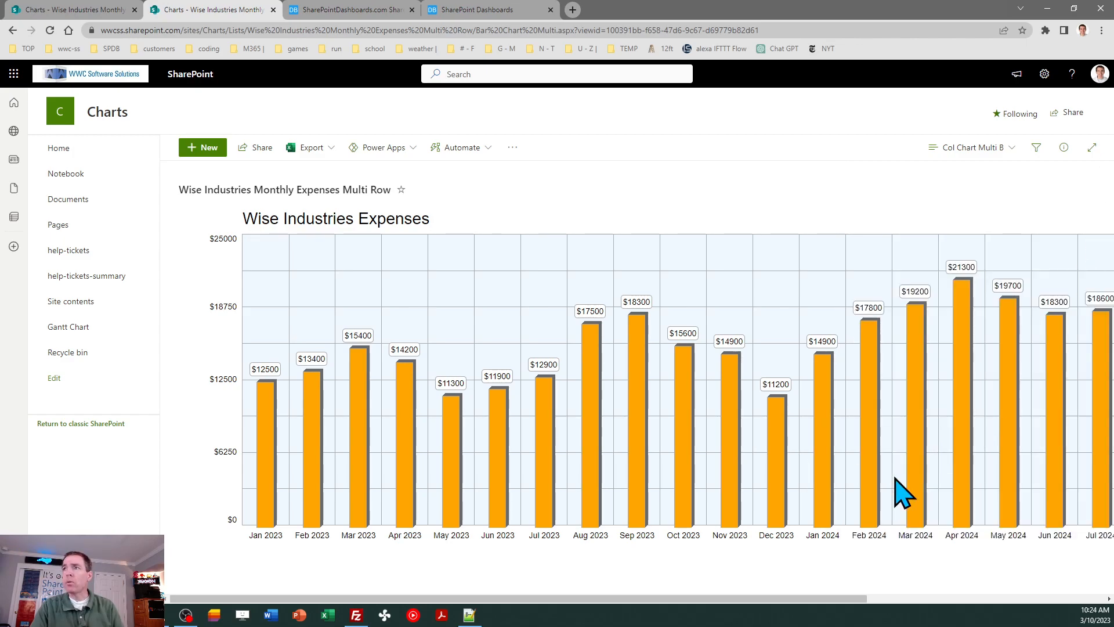
Step: Examine the full width of the column chart, and review the monthly expense rows in the All Items view
drag(601, 593, 559, 599)
click(607, 575)
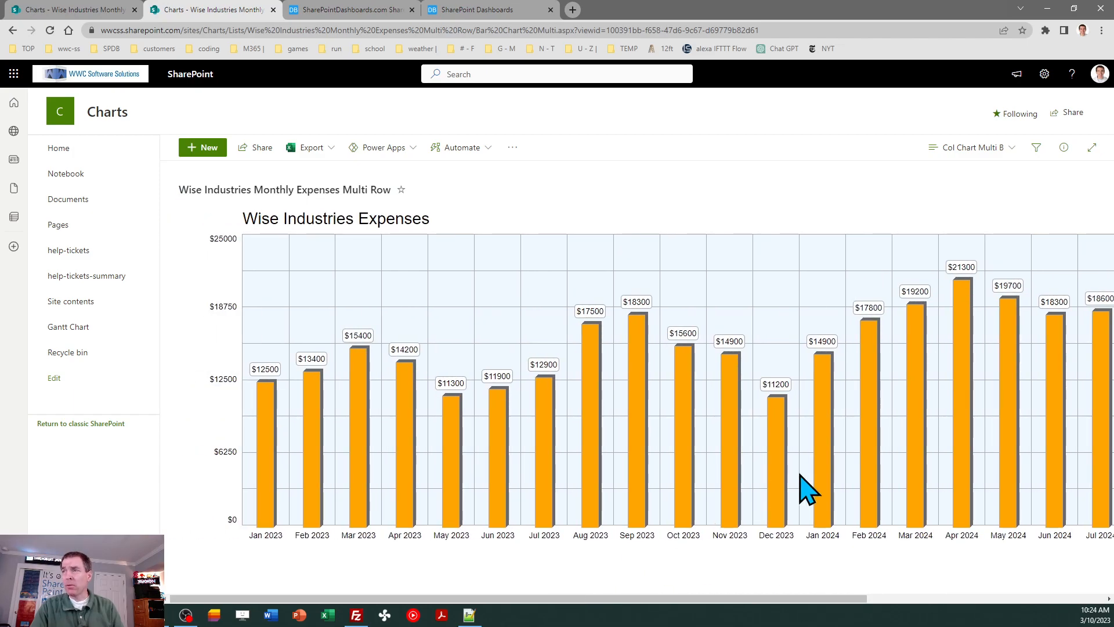
click(954, 154)
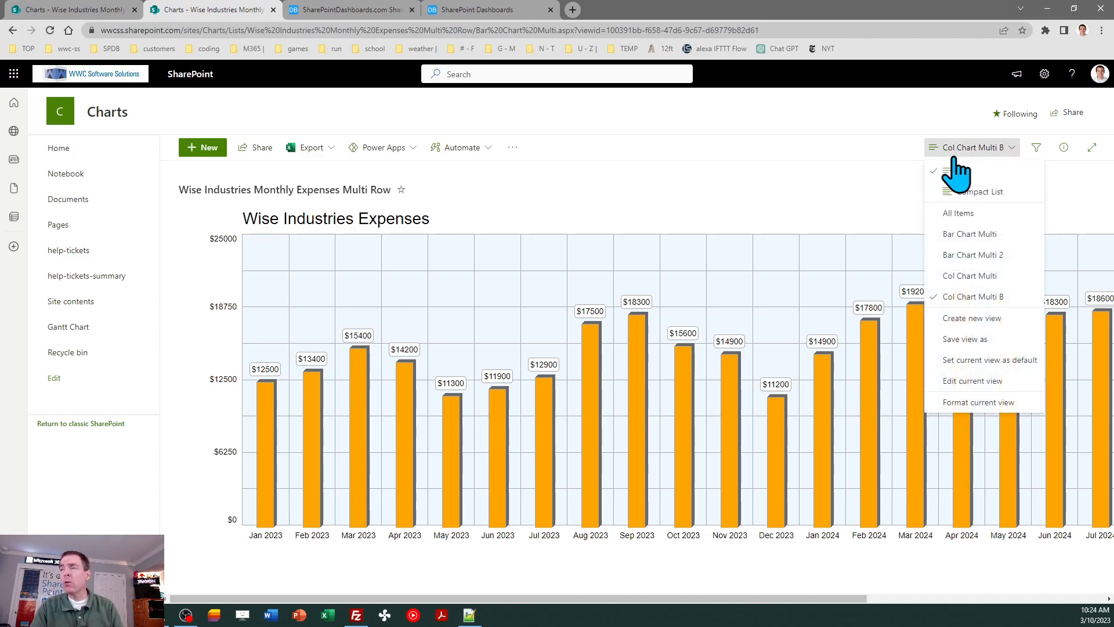
click(962, 215)
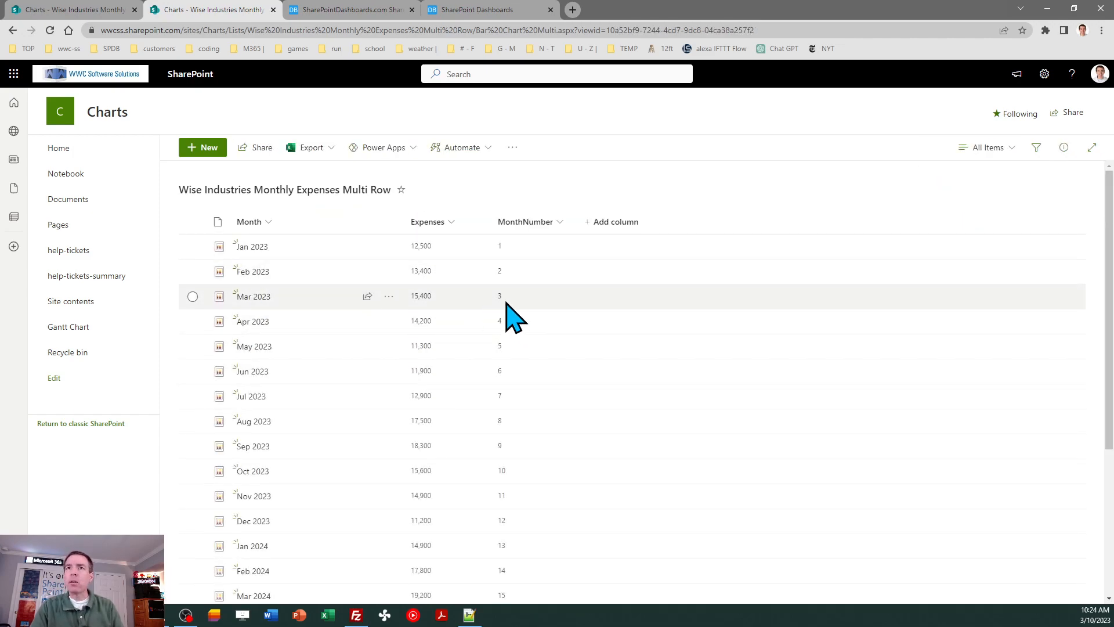
drag(1109, 281, 1109, 449)
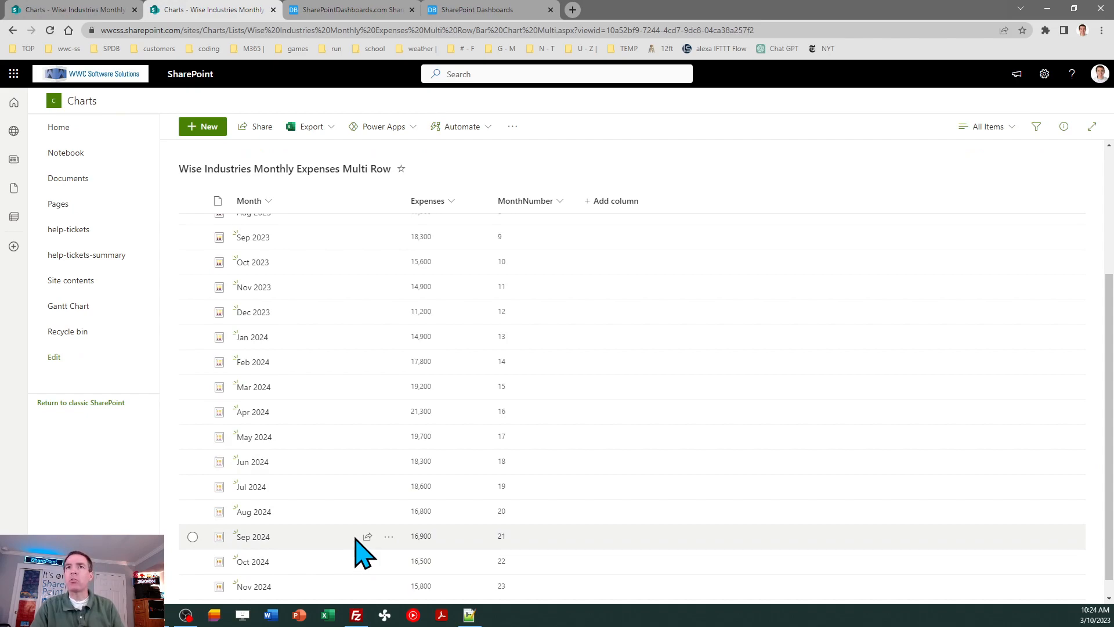
drag(1107, 442, 1108, 313)
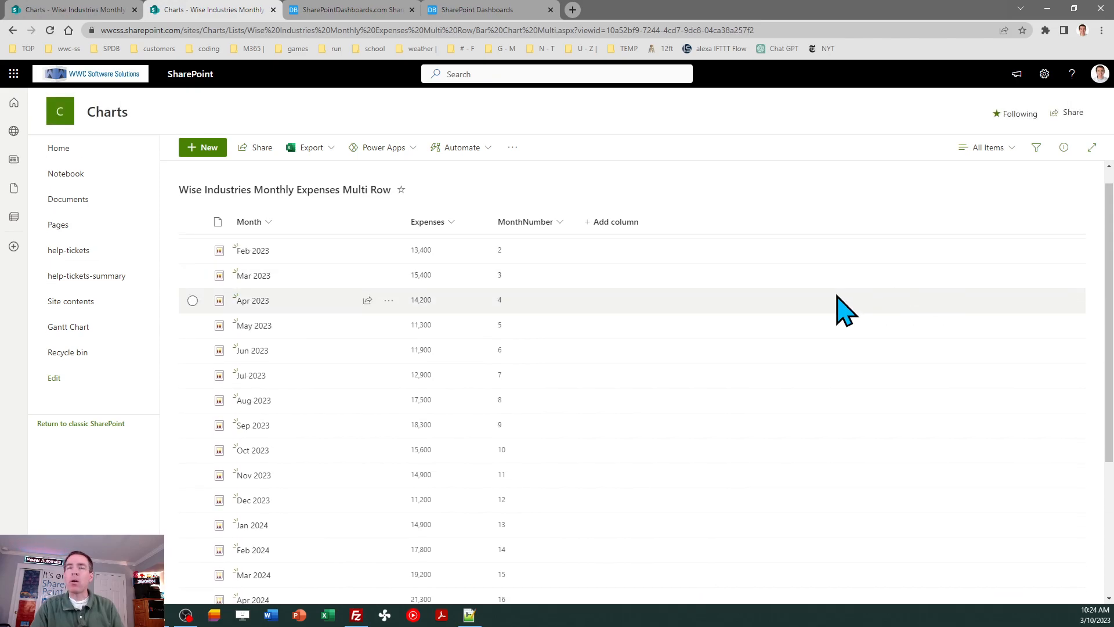